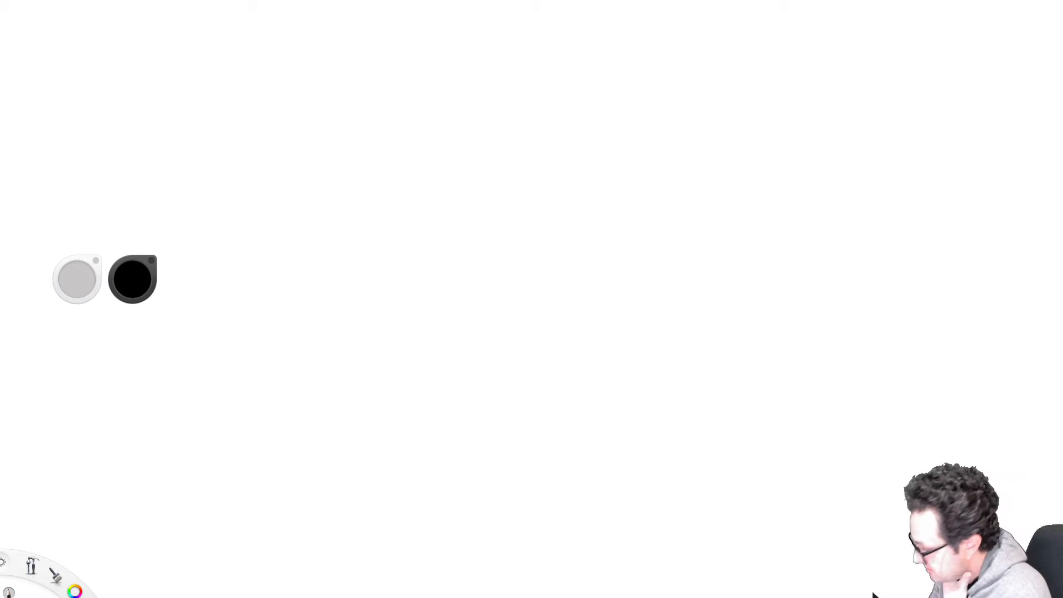
- Turn on vertical symmetry at the canvas centre and sketch a front-view head outline with cranium, cheeks, jaw and chin
click(611, 18)
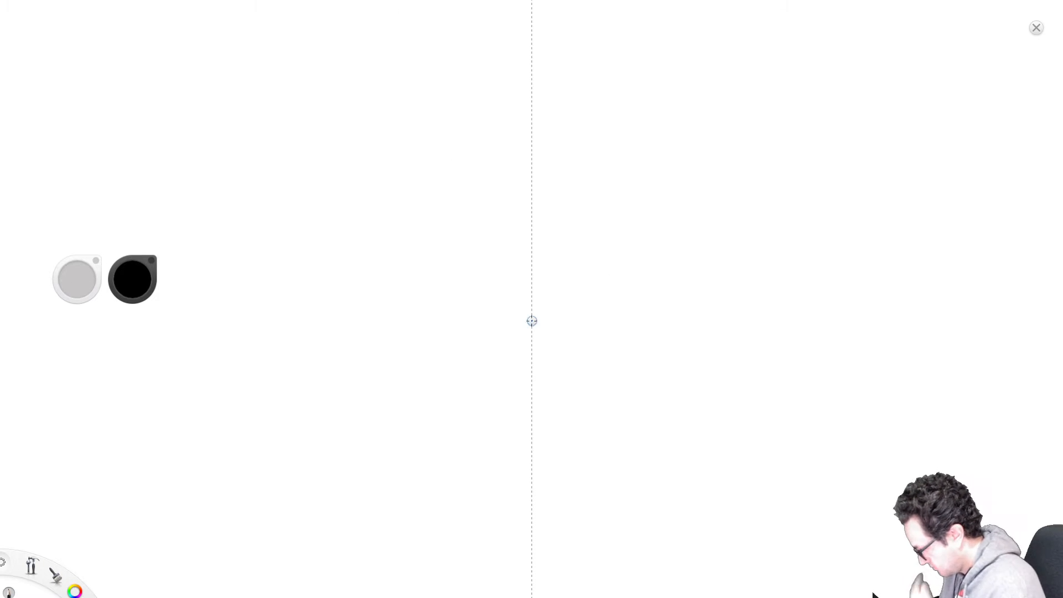
drag(531, 322, 539, 597)
drag(533, 325, 530, 243)
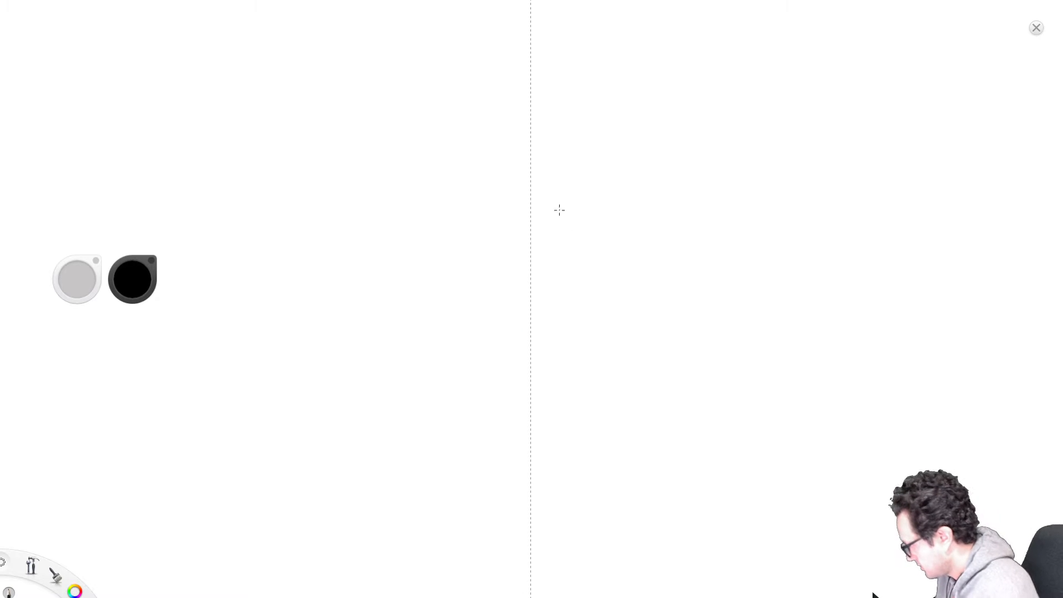
mouse_move(408, 131)
mouse_down()
mouse_move(522, 85)
mouse_move(392, 143)
mouse_move(382, 171)
mouse_move(425, 419)
mouse_up()
mouse_move(392, 377)
mouse_down()
mouse_move(435, 451)
mouse_move(447, 517)
mouse_move(531, 538)
mouse_up()
drag(438, 506, 429, 462)
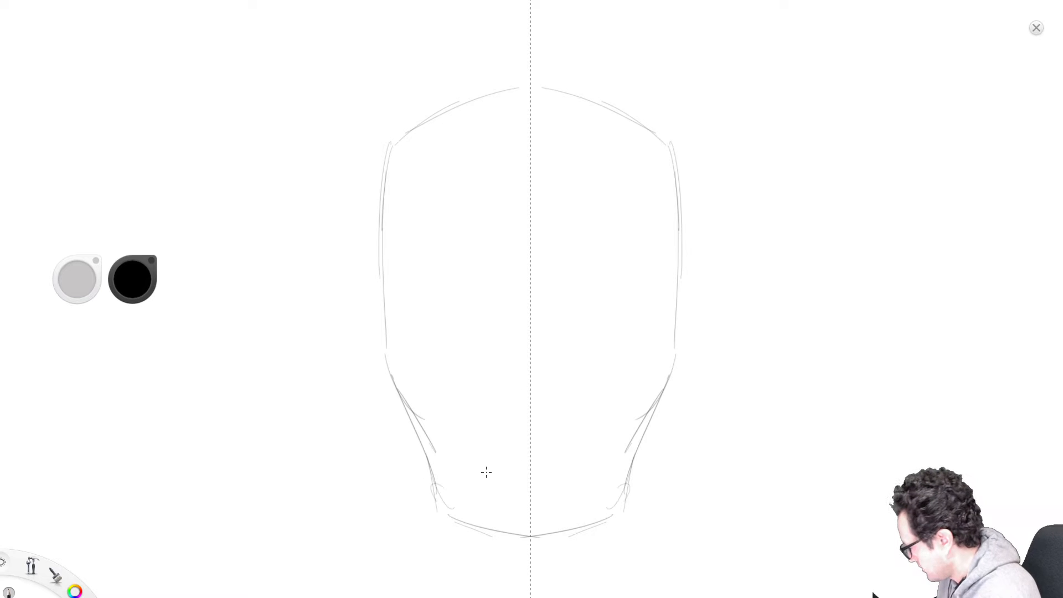
- Sketch light placement lines inside the head for the nose base, the eye line and the mouth
mouse_move(518, 376)
mouse_down()
mouse_move(506, 375)
mouse_move(529, 388)
mouse_up()
mouse_move(475, 258)
mouse_down()
mouse_move(442, 278)
mouse_move(465, 274)
mouse_up()
drag(388, 271, 529, 294)
mouse_move(485, 441)
mouse_down()
mouse_move(598, 441)
mouse_move(469, 439)
mouse_up()
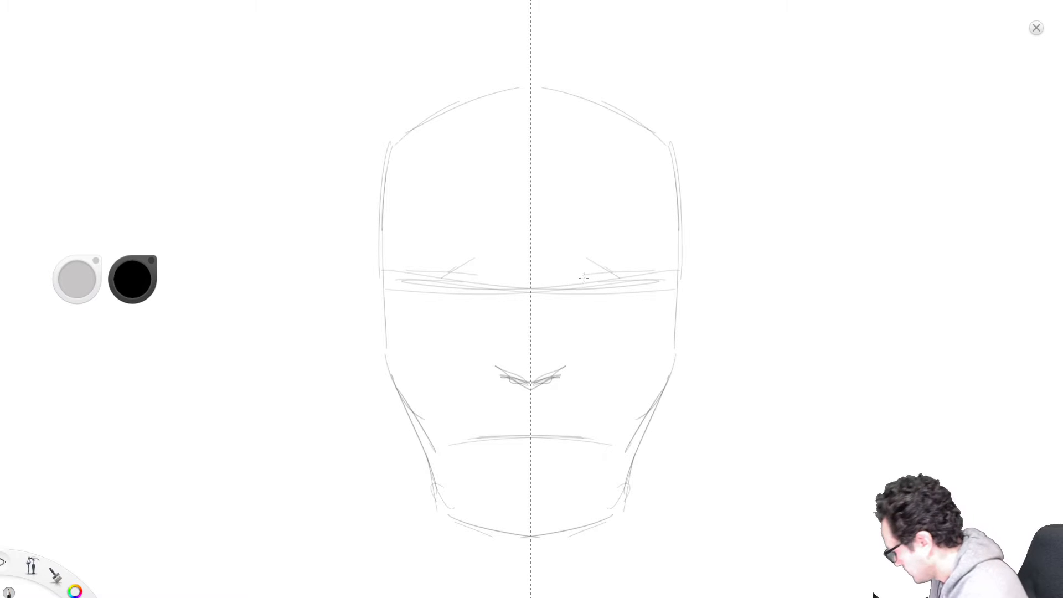
- Sketch almond-shaped eyes on the eye line and shade in the irises and pupils
mouse_move(569, 289)
mouse_down()
mouse_move(594, 268)
mouse_move(646, 278)
mouse_up()
mouse_move(568, 289)
mouse_down()
mouse_move(611, 298)
mouse_move(645, 275)
mouse_up()
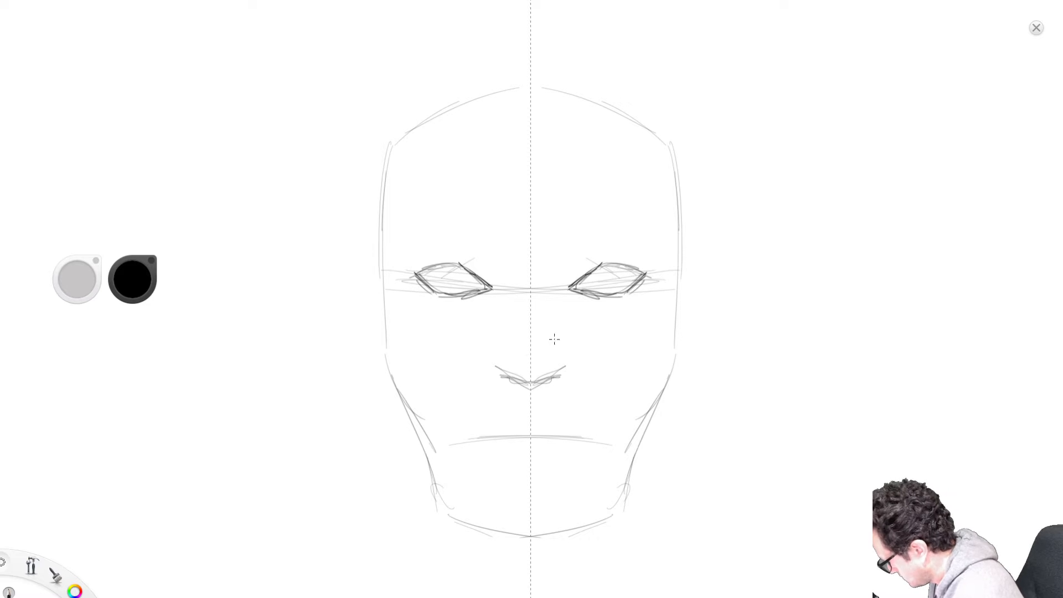
mouse_move(452, 273)
mouse_down()
mouse_move(443, 268)
mouse_move(465, 285)
mouse_up()
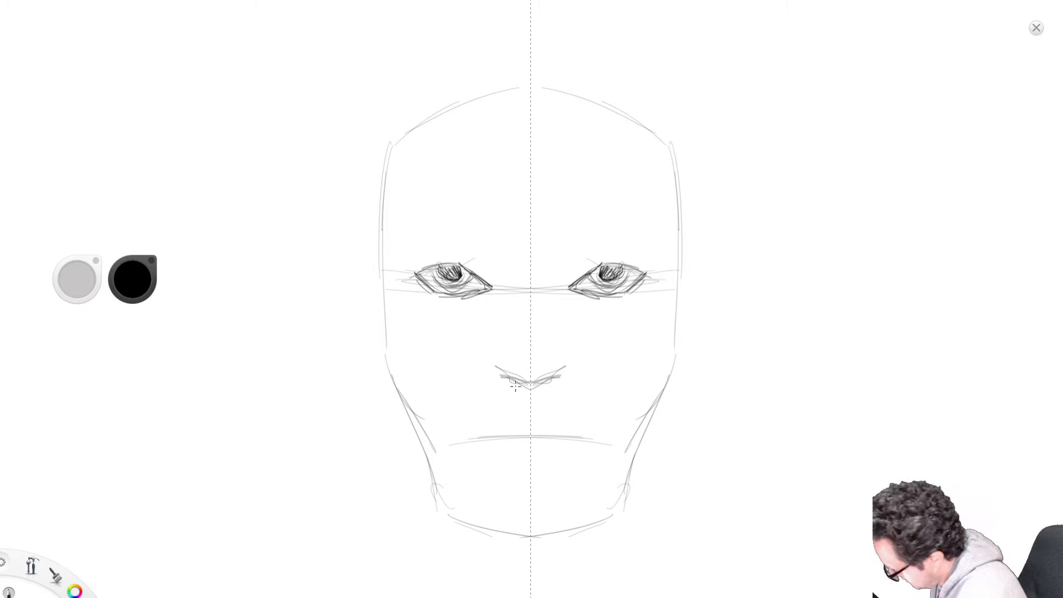
- Sketch the nose's nostrils, base and bridge, and shape the upper and lower lips around the mouth line
mouse_move(489, 345)
mouse_down()
mouse_move(523, 383)
mouse_move(515, 381)
mouse_up()
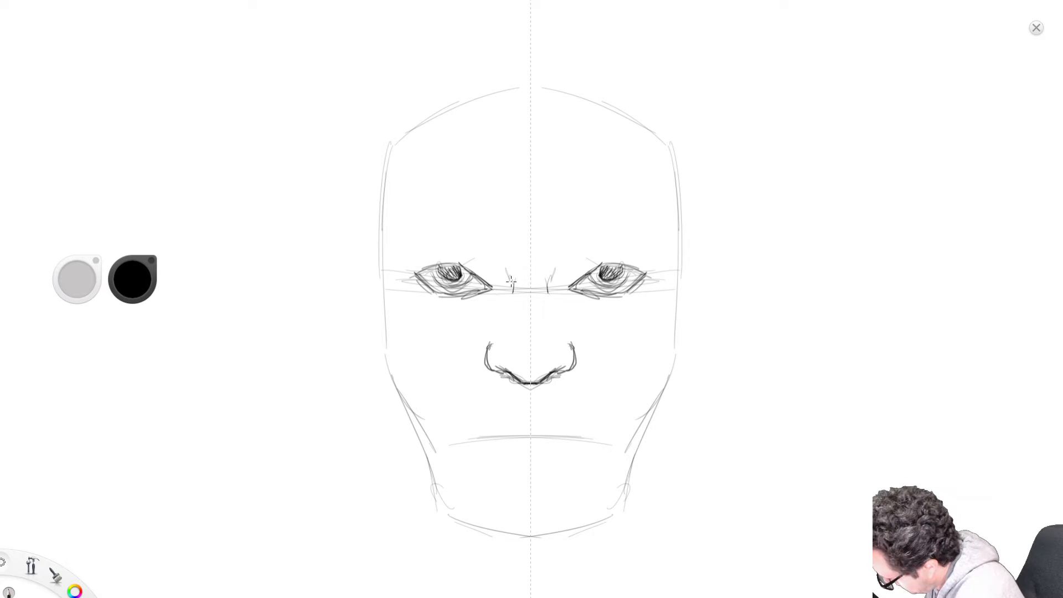
mouse_move(511, 282)
mouse_down()
mouse_move(522, 319)
mouse_move(545, 306)
mouse_move(524, 301)
mouse_up()
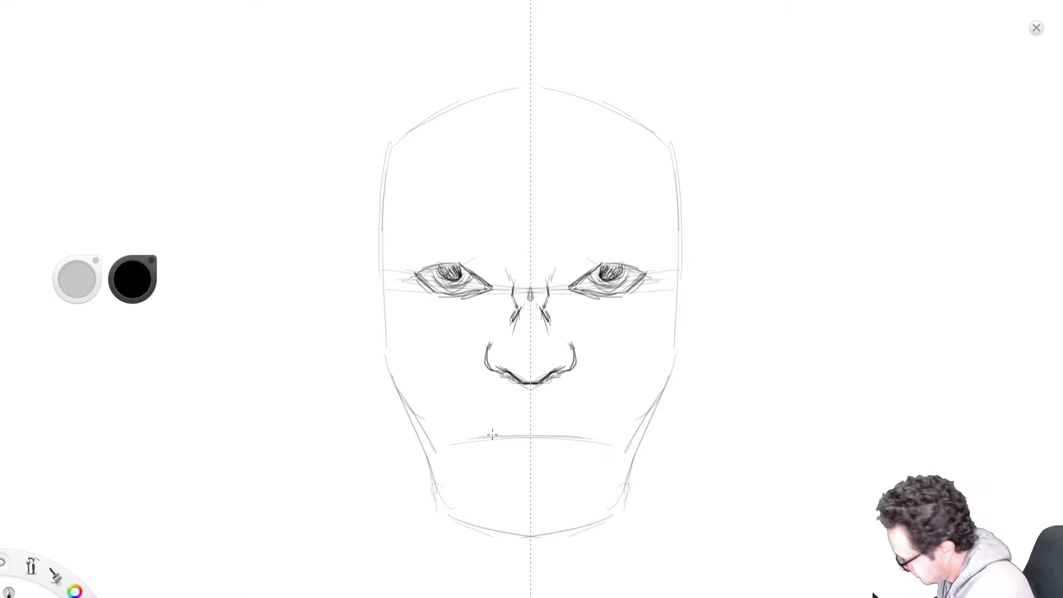
mouse_move(463, 439)
mouse_down()
mouse_move(508, 414)
mouse_move(477, 444)
mouse_move(459, 441)
mouse_move(530, 435)
mouse_up()
mouse_move(515, 431)
mouse_down()
mouse_move(530, 433)
mouse_move(530, 461)
mouse_up()
drag(497, 455, 500, 464)
- Reinforce the face contour with darker lines along the temples, cheeks, jaw and chin
drag(383, 216, 392, 282)
drag(388, 277, 387, 370)
mouse_move(389, 289)
mouse_down()
mouse_move(397, 379)
mouse_move(432, 497)
mouse_up()
drag(409, 398, 444, 510)
mouse_move(433, 496)
mouse_down()
mouse_move(496, 531)
mouse_move(530, 529)
mouse_up()
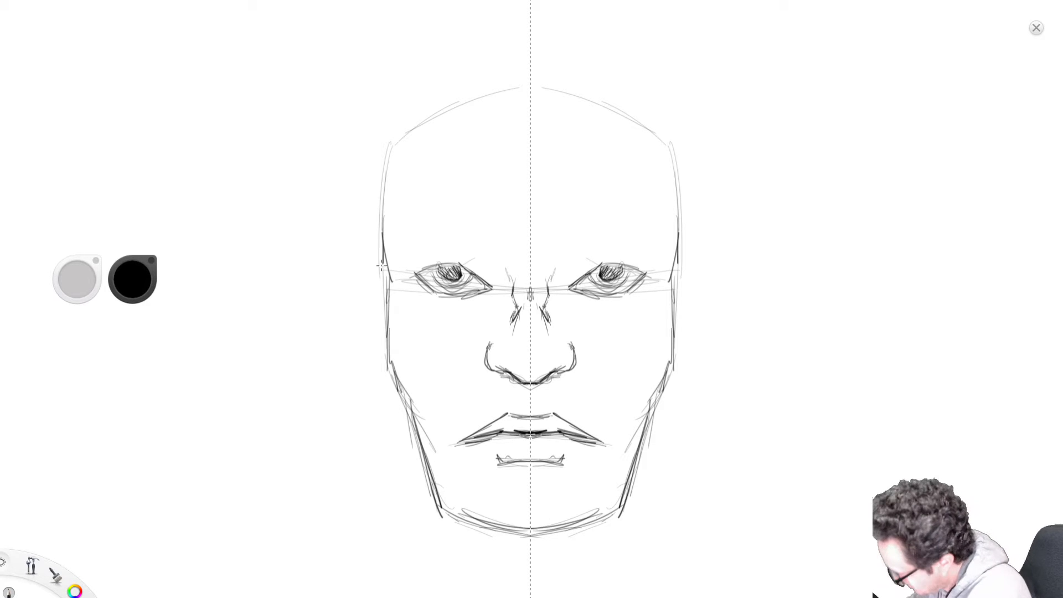
- Sketch the ears from brow level to nose level, with lobes and inner fold lines
drag(383, 268, 339, 265)
drag(342, 272, 371, 349)
drag(368, 340, 377, 363)
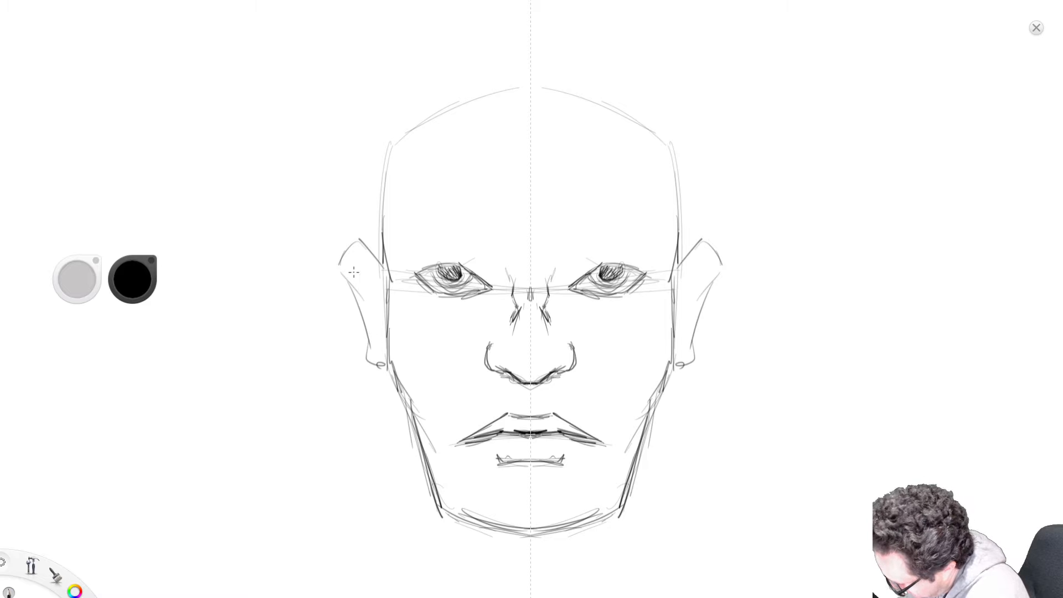
drag(353, 270, 385, 306)
mouse_move(355, 272)
mouse_down()
mouse_move(383, 306)
mouse_move(372, 320)
mouse_move(382, 330)
mouse_up()
drag(372, 307, 375, 325)
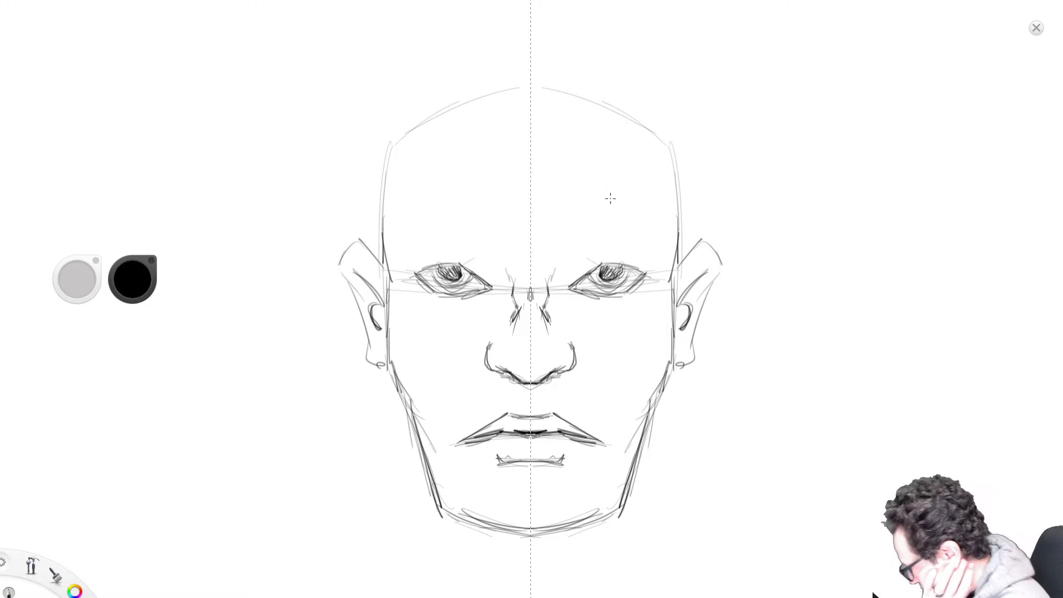
- Sketch arched eyebrows and short hair around the skull, with a hairline dipping at the forehead's centre
mouse_move(565, 244)
mouse_down()
mouse_move(586, 227)
mouse_move(557, 258)
mouse_move(591, 226)
mouse_move(617, 223)
mouse_move(631, 243)
mouse_move(649, 242)
mouse_move(633, 227)
mouse_move(579, 222)
mouse_move(560, 241)
mouse_up()
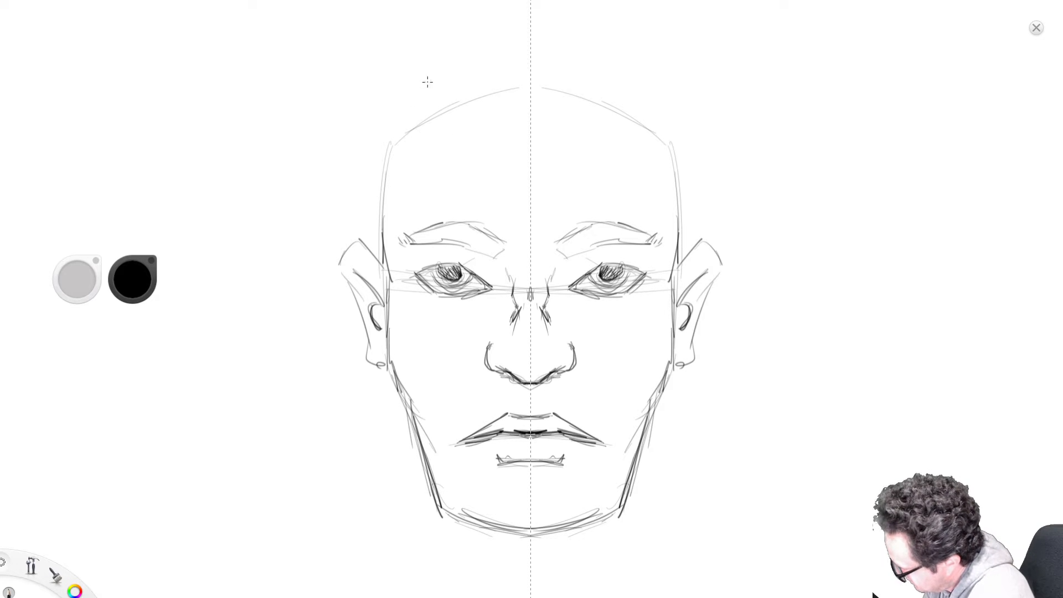
mouse_move(432, 92)
mouse_down()
mouse_move(372, 134)
mouse_move(364, 192)
mouse_move(371, 254)
mouse_up()
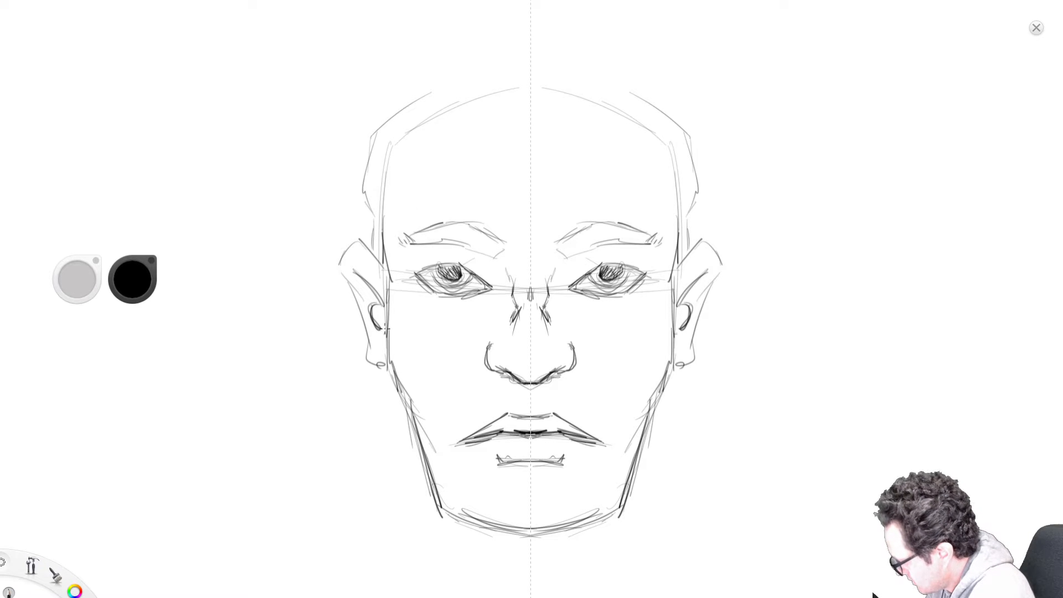
mouse_move(386, 328)
mouse_down()
mouse_move(395, 260)
mouse_move(382, 224)
mouse_move(392, 188)
mouse_move(451, 147)
mouse_move(530, 169)
mouse_up()
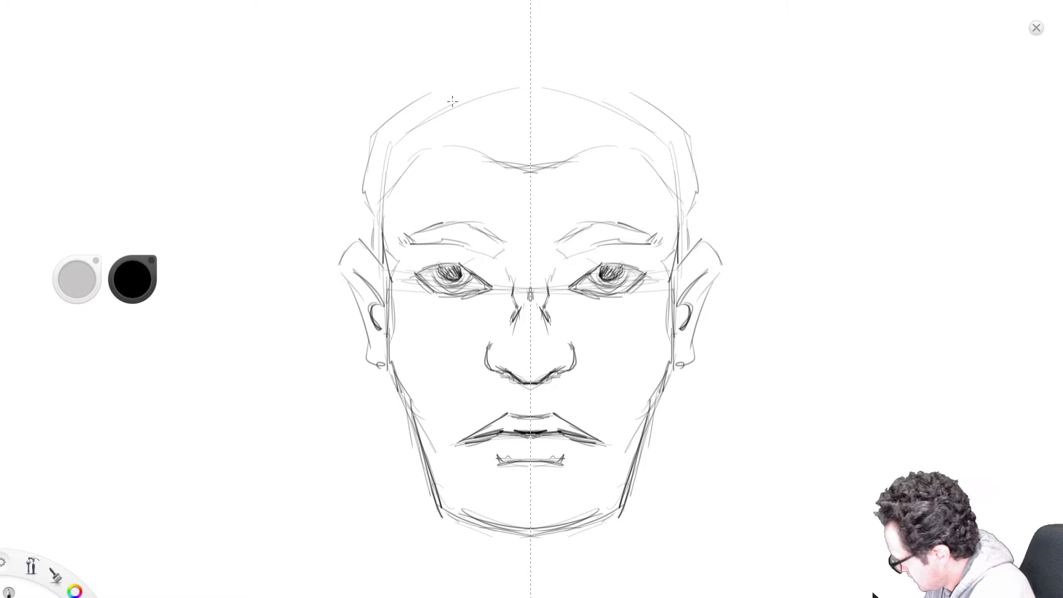
mouse_move(452, 101)
mouse_down()
mouse_move(423, 90)
mouse_move(481, 76)
mouse_move(432, 88)
mouse_up()
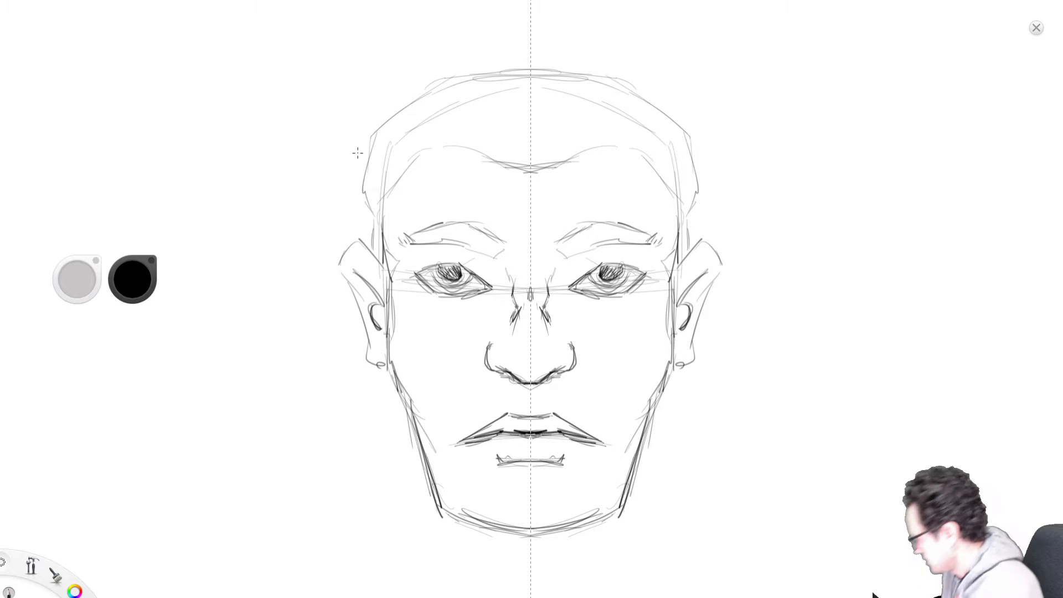
- Sketch the neck down from the jaw on both sides and start the sloping shoulder lines
drag(407, 398, 391, 557)
drag(649, 416, 655, 550)
drag(407, 467, 399, 572)
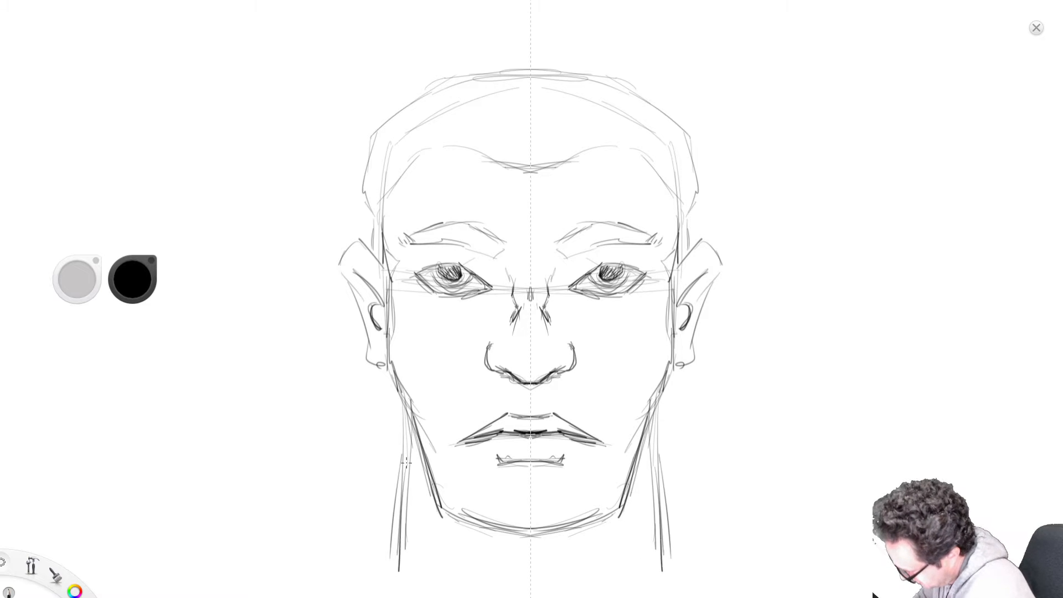
drag(413, 445, 398, 571)
drag(410, 453, 396, 582)
drag(398, 569, 344, 596)
mouse_move(396, 557)
mouse_down()
mouse_move(363, 597)
mouse_move(333, 596)
mouse_up()
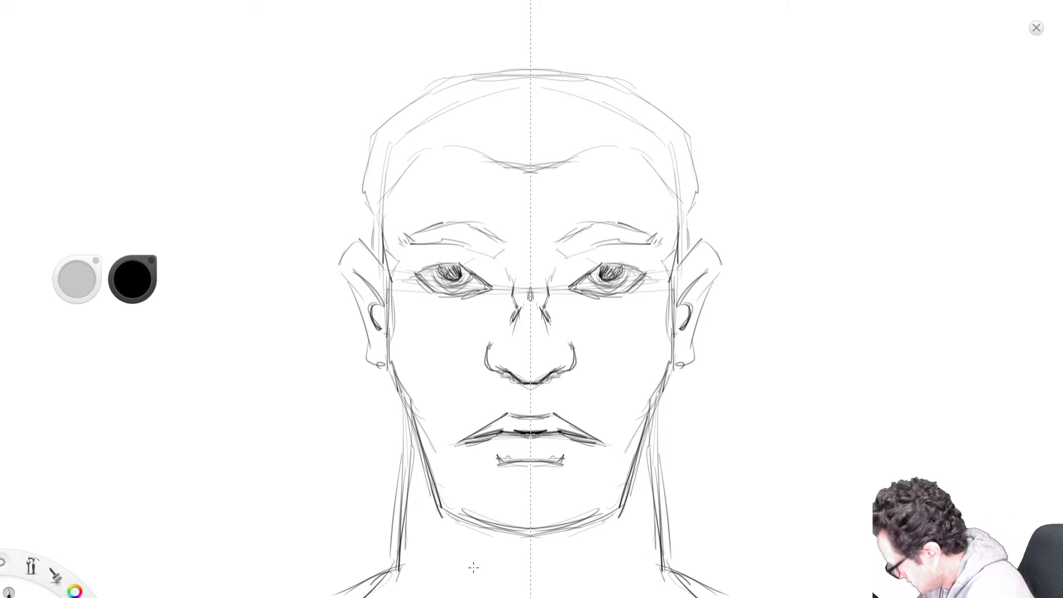
drag(662, 556, 705, 595)
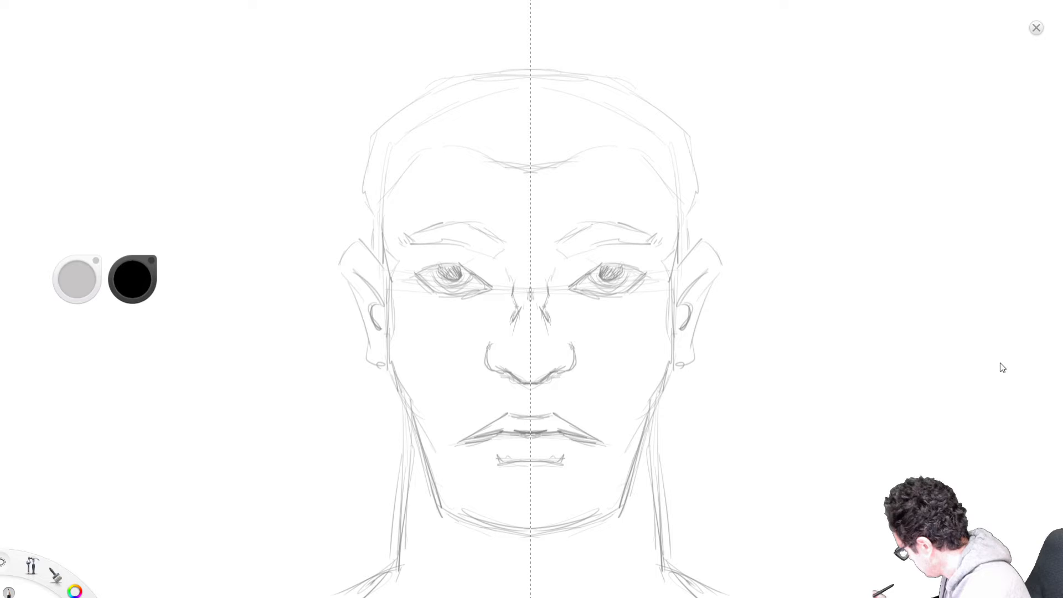
- Ink the lids of the eye on the picture's left over the faded sketch, and outline and shade its pupil
key(space)
mouse_move(573, 284)
mouse_down()
mouse_move(696, 206)
mouse_move(550, 305)
mouse_move(631, 311)
mouse_move(793, 393)
mouse_up()
drag(249, 138, 294, 132)
mouse_move(335, 33)
mouse_down()
mouse_move(296, 81)
mouse_move(242, 99)
mouse_up()
key(space)
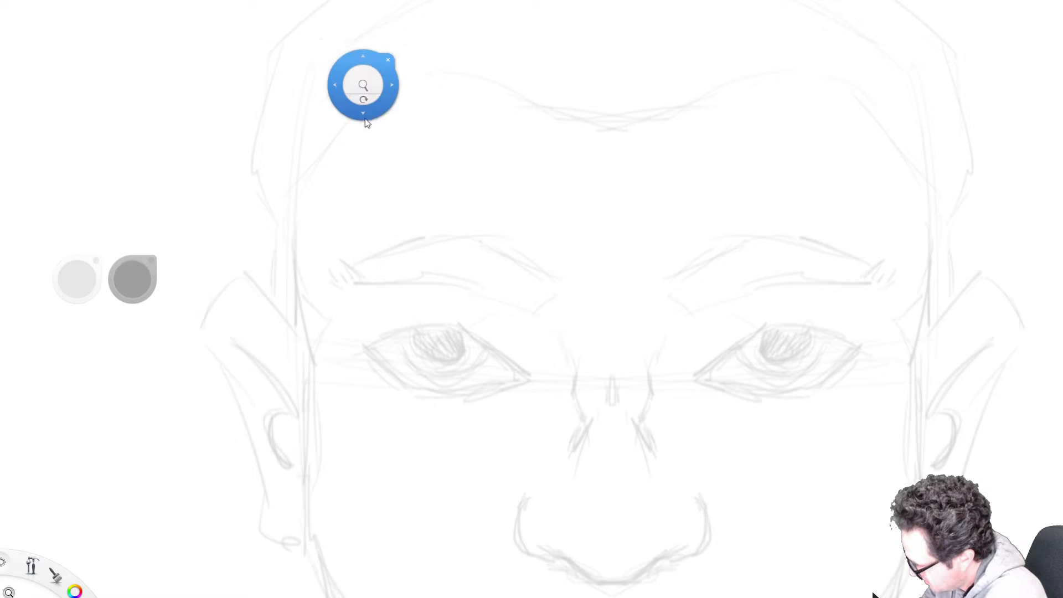
mouse_move(355, 89)
mouse_down()
mouse_move(401, 86)
mouse_move(407, 116)
mouse_move(330, 25)
mouse_up()
drag(414, 191, 356, 72)
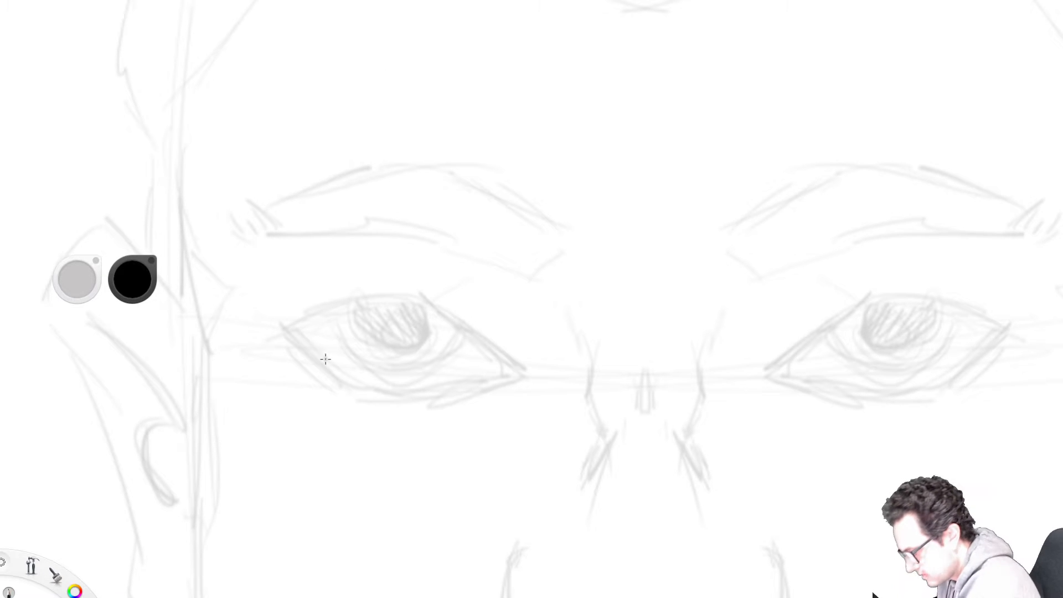
key(space)
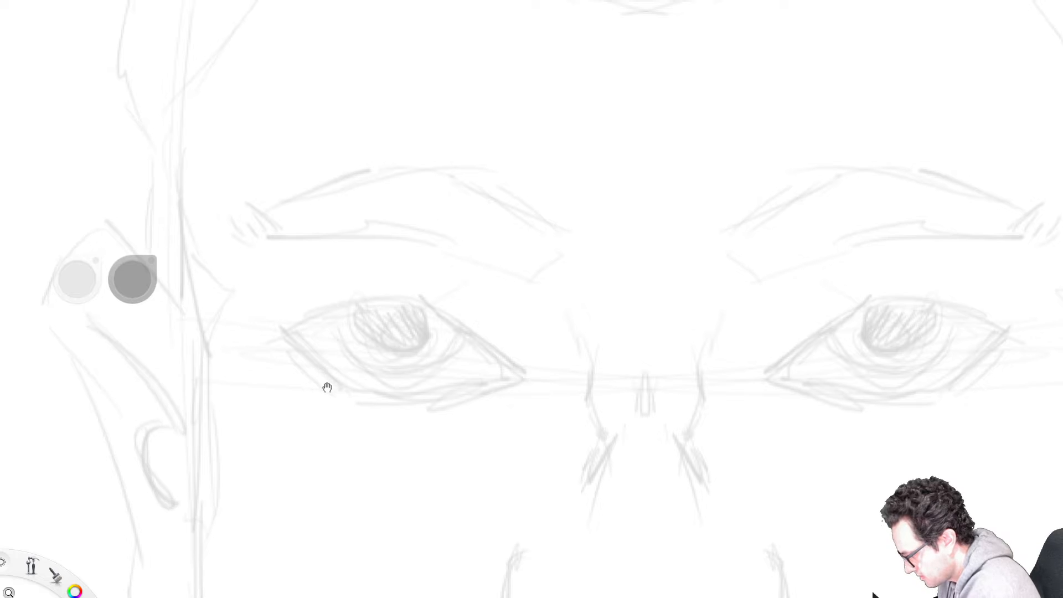
key(space)
key(space)
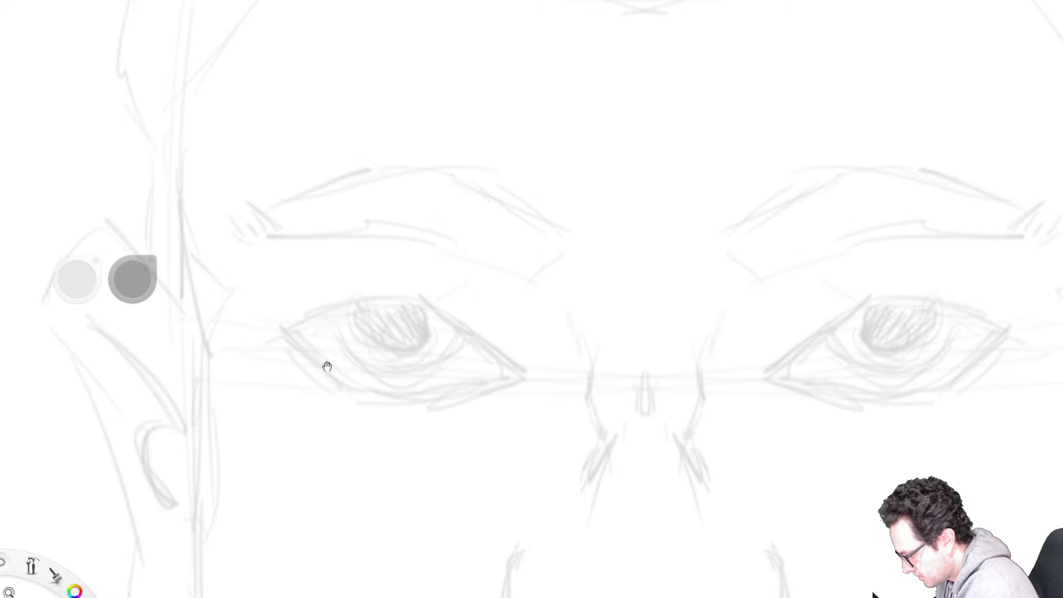
drag(326, 367, 328, 369)
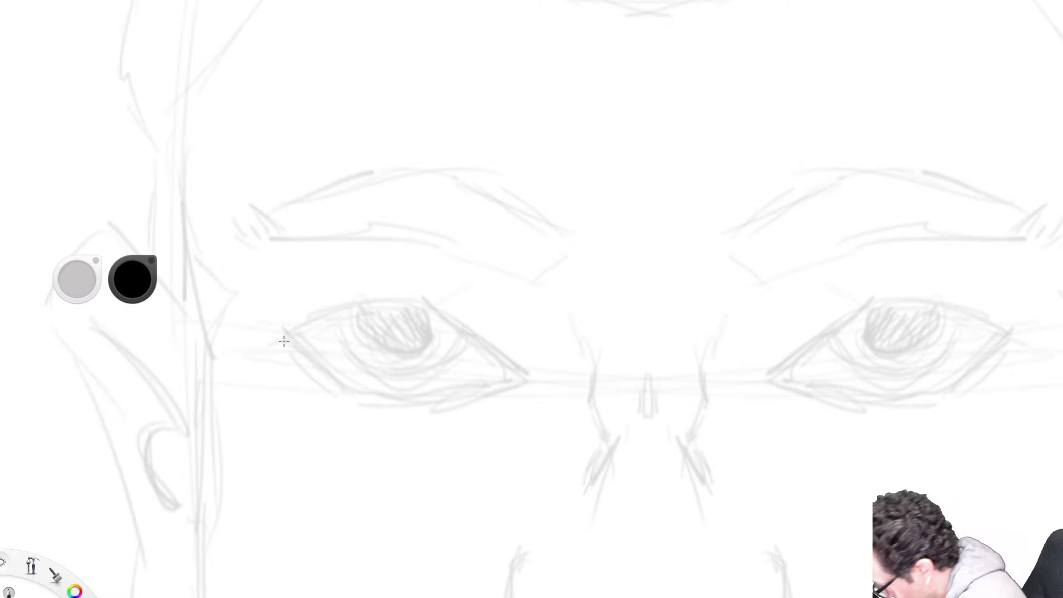
mouse_move(284, 341)
mouse_down()
mouse_move(331, 314)
mouse_move(427, 303)
mouse_move(526, 381)
mouse_move(325, 369)
mouse_move(421, 399)
mouse_move(522, 381)
mouse_up()
drag(403, 399, 523, 379)
mouse_move(363, 306)
mouse_down()
mouse_move(362, 320)
mouse_move(423, 345)
mouse_move(366, 310)
mouse_move(396, 332)
mouse_move(366, 313)
mouse_move(413, 302)
mouse_move(394, 308)
mouse_up()
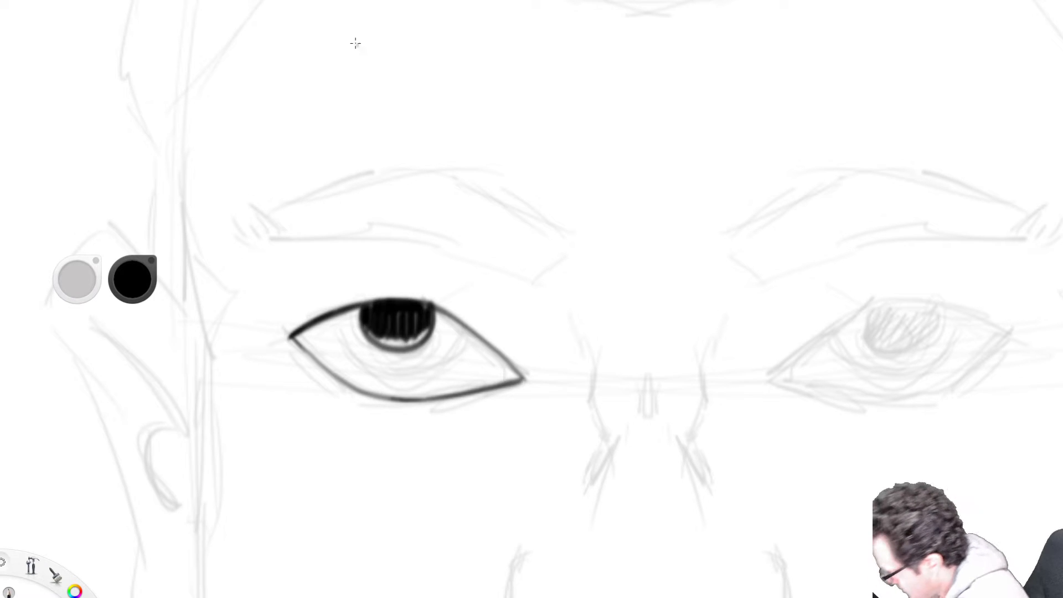
- Fill the inked eye's pupil solid black and smooth its lower edge
key(space)
mouse_move(464, 238)
mouse_down()
mouse_move(535, 257)
mouse_move(684, 74)
mouse_up()
drag(667, 151, 566, 109)
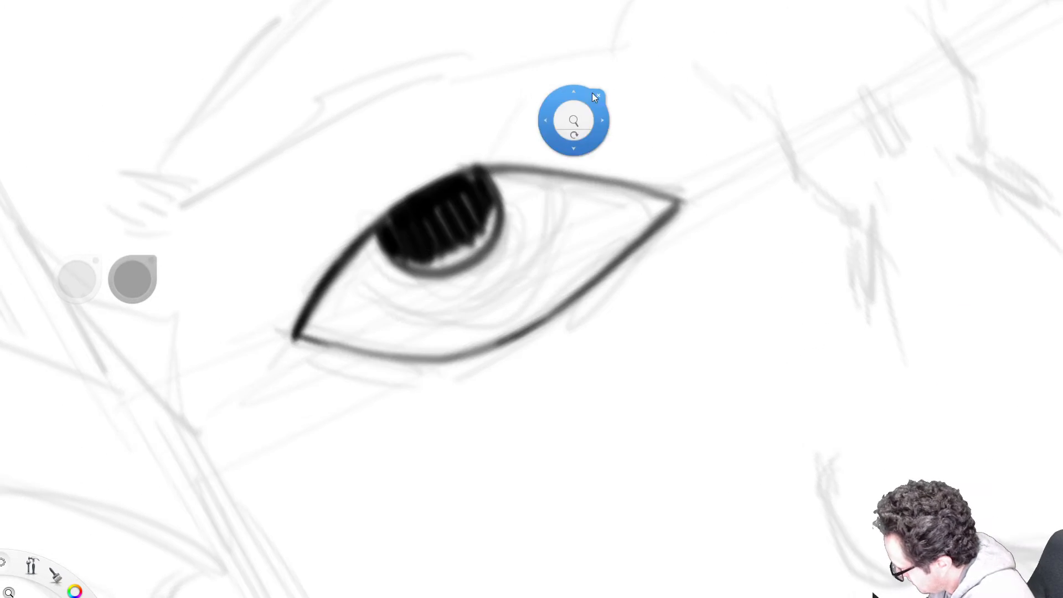
click(595, 95)
mouse_move(387, 216)
mouse_down()
mouse_move(408, 261)
mouse_move(460, 253)
mouse_move(496, 199)
mouse_move(456, 216)
mouse_move(437, 210)
mouse_move(477, 168)
mouse_up()
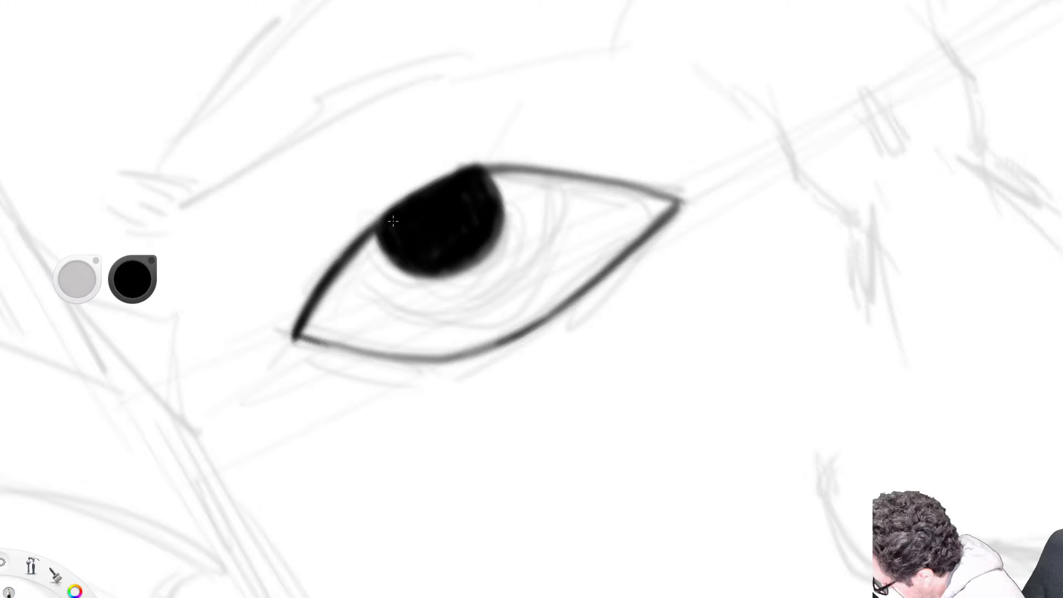
drag(445, 270, 469, 260)
- Draw the iris's outer arc around the pupil and thicken the upper eyelid line
mouse_move(336, 275)
mouse_down()
mouse_move(382, 315)
mouse_move(423, 329)
mouse_move(474, 325)
mouse_move(537, 268)
mouse_move(551, 214)
mouse_move(545, 174)
mouse_up()
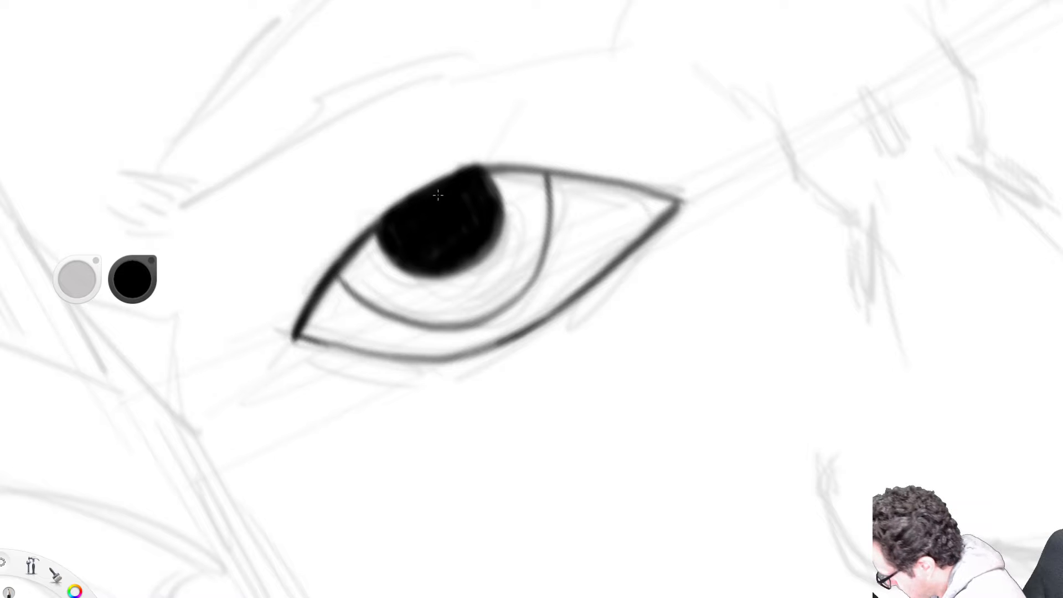
mouse_move(299, 321)
mouse_down()
mouse_move(382, 213)
mouse_move(449, 168)
mouse_move(504, 160)
mouse_move(654, 194)
mouse_up()
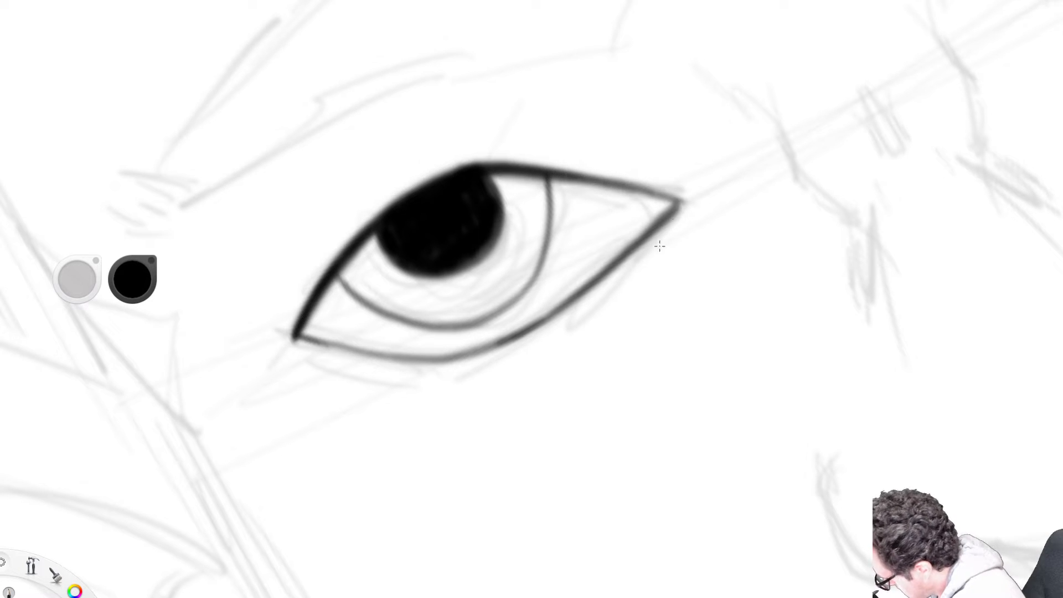
- Add short strokes pointing inward from the iris's outer arc towards the pupil
mouse_move(341, 276)
mouse_down()
mouse_move(357, 289)
mouse_move(344, 278)
mouse_up()
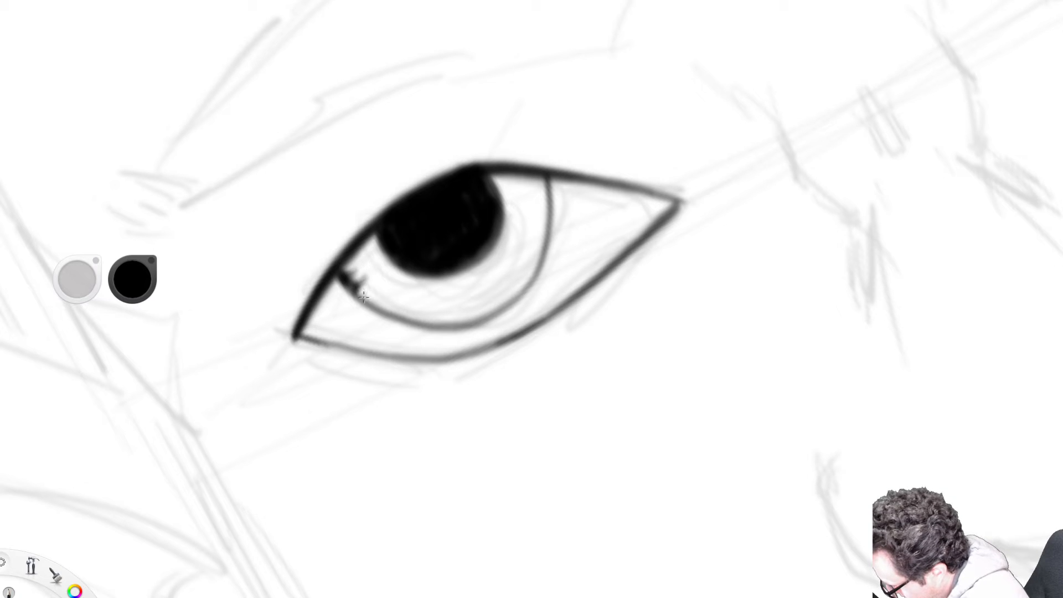
mouse_move(357, 292)
mouse_down()
mouse_move(370, 286)
mouse_move(369, 303)
mouse_move(419, 322)
mouse_move(426, 306)
mouse_move(417, 319)
mouse_move(409, 306)
mouse_move(383, 308)
mouse_move(388, 288)
mouse_move(441, 328)
mouse_move(438, 303)
mouse_up()
mouse_move(546, 183)
mouse_down()
mouse_move(540, 191)
mouse_move(526, 180)
mouse_move(546, 211)
mouse_move(538, 200)
mouse_move(529, 233)
mouse_move(546, 225)
mouse_move(539, 252)
mouse_up()
mouse_move(446, 330)
mouse_down()
mouse_move(460, 304)
mouse_move(502, 305)
mouse_move(551, 232)
mouse_move(513, 269)
mouse_move(517, 285)
mouse_up()
mouse_move(490, 309)
mouse_down()
mouse_move(479, 319)
mouse_move(530, 266)
mouse_move(511, 268)
mouse_up()
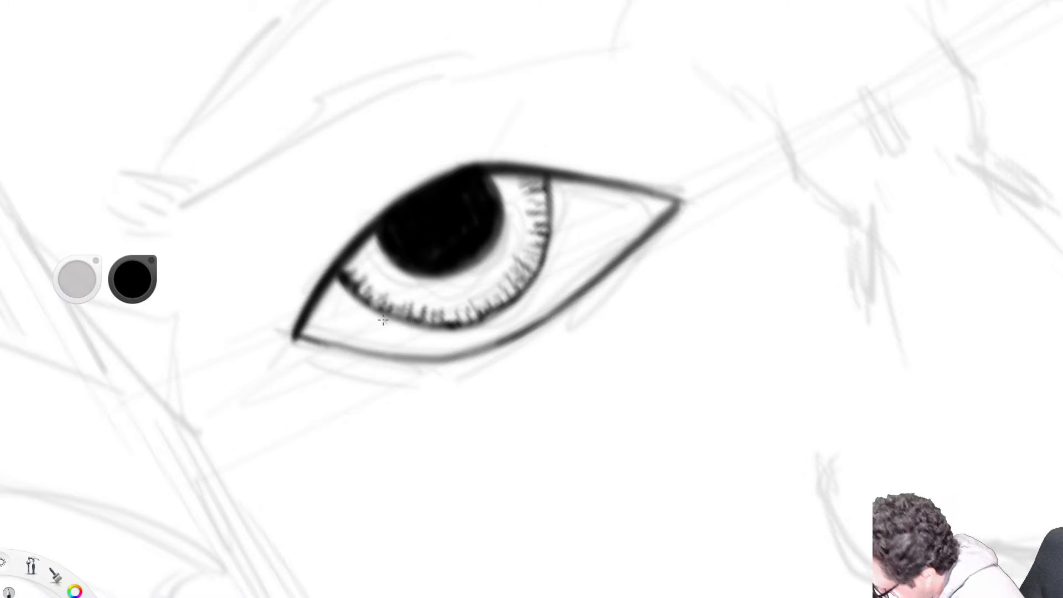
- Darken the iris's outer rim and add denser inner strokes along it
mouse_move(346, 286)
mouse_down()
mouse_move(383, 314)
mouse_move(428, 324)
mouse_move(472, 323)
mouse_move(512, 300)
mouse_up()
mouse_move(447, 324)
mouse_down()
mouse_move(508, 305)
mouse_move(535, 272)
mouse_move(546, 176)
mouse_up()
mouse_move(450, 310)
mouse_down()
mouse_move(462, 316)
mouse_move(474, 289)
mouse_up()
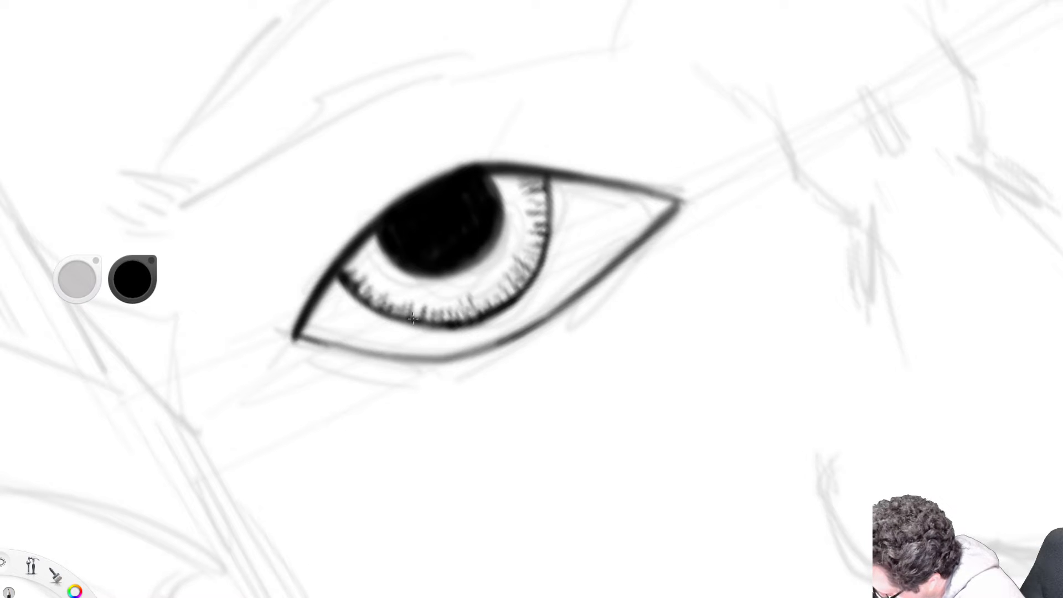
mouse_move(413, 317)
mouse_down()
mouse_move(416, 309)
mouse_move(353, 276)
mouse_up()
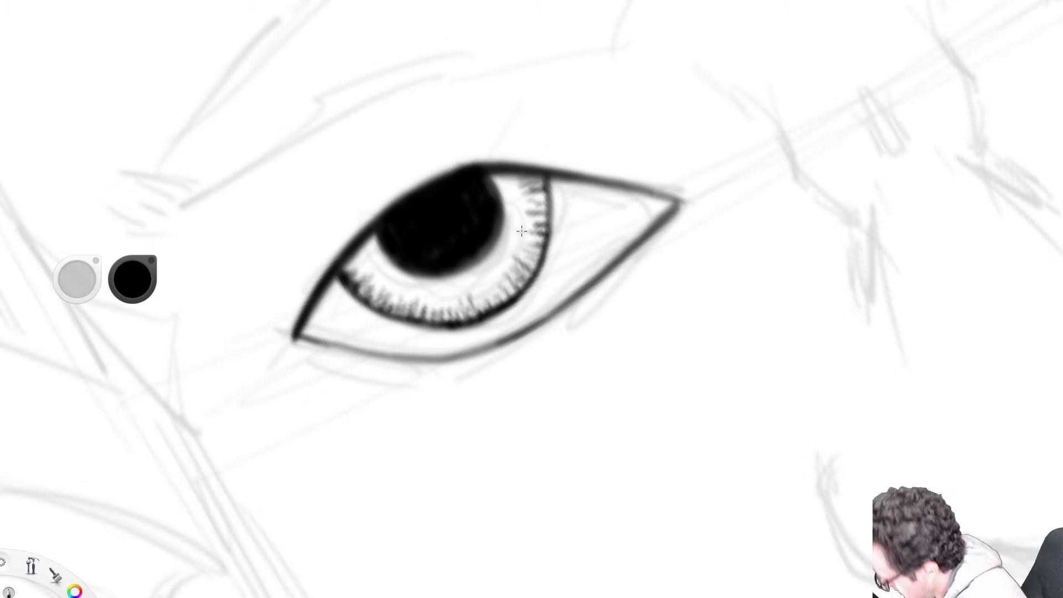
drag(540, 192, 527, 189)
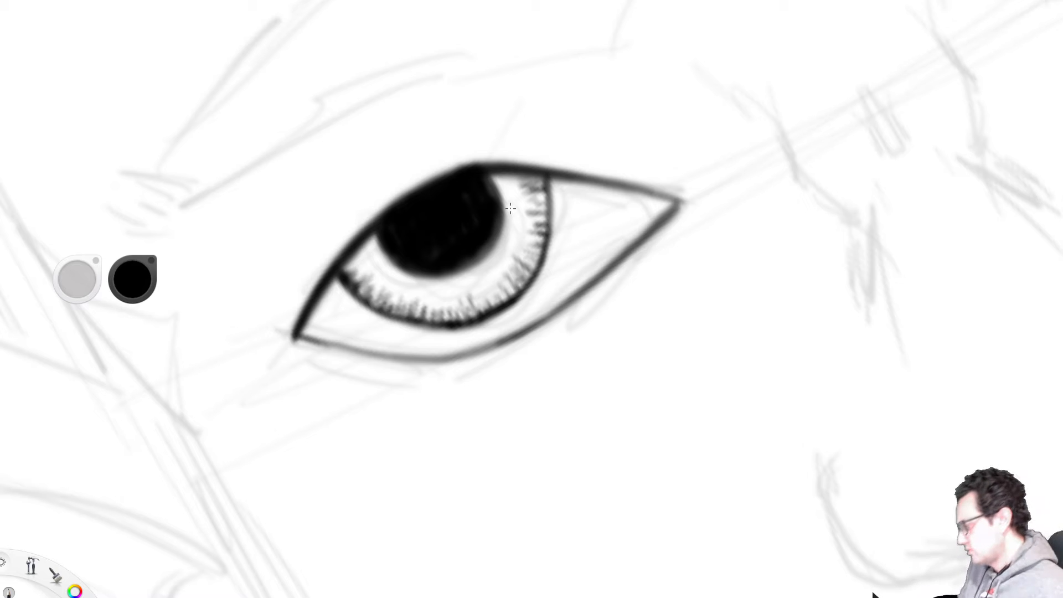
- Add short lashes above and below the inked eye's outer corner and shade both corners of the eye
mouse_move(299, 336)
mouse_down()
mouse_move(397, 360)
mouse_move(460, 357)
mouse_move(519, 333)
mouse_move(608, 257)
mouse_up()
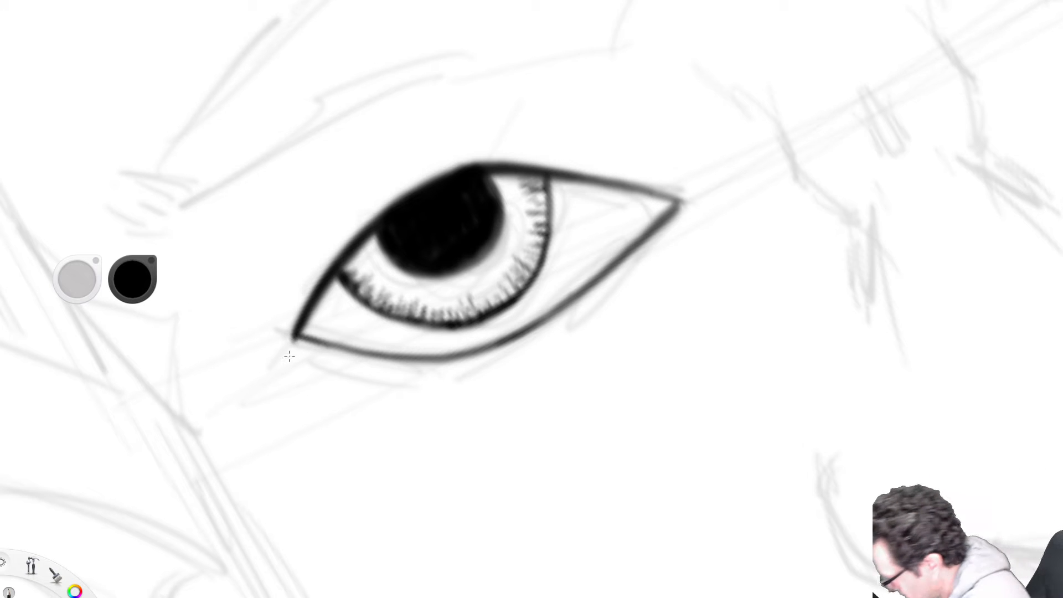
mouse_move(277, 377)
mouse_down()
mouse_move(299, 354)
mouse_move(282, 374)
mouse_move(296, 361)
mouse_move(312, 374)
mouse_move(308, 361)
mouse_move(290, 366)
mouse_move(297, 352)
mouse_move(307, 354)
mouse_move(300, 371)
mouse_move(349, 358)
mouse_move(303, 357)
mouse_move(348, 375)
mouse_up()
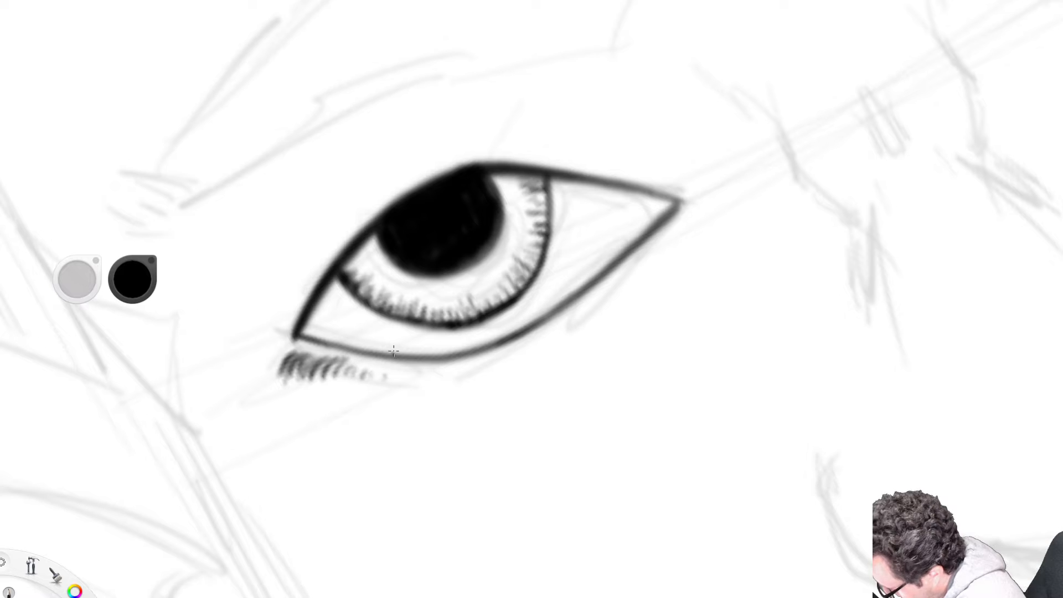
mouse_move(277, 322)
mouse_down()
mouse_move(298, 296)
mouse_move(265, 297)
mouse_move(304, 283)
mouse_move(291, 289)
mouse_move(308, 275)
mouse_move(296, 268)
mouse_move(349, 224)
mouse_move(325, 231)
mouse_up()
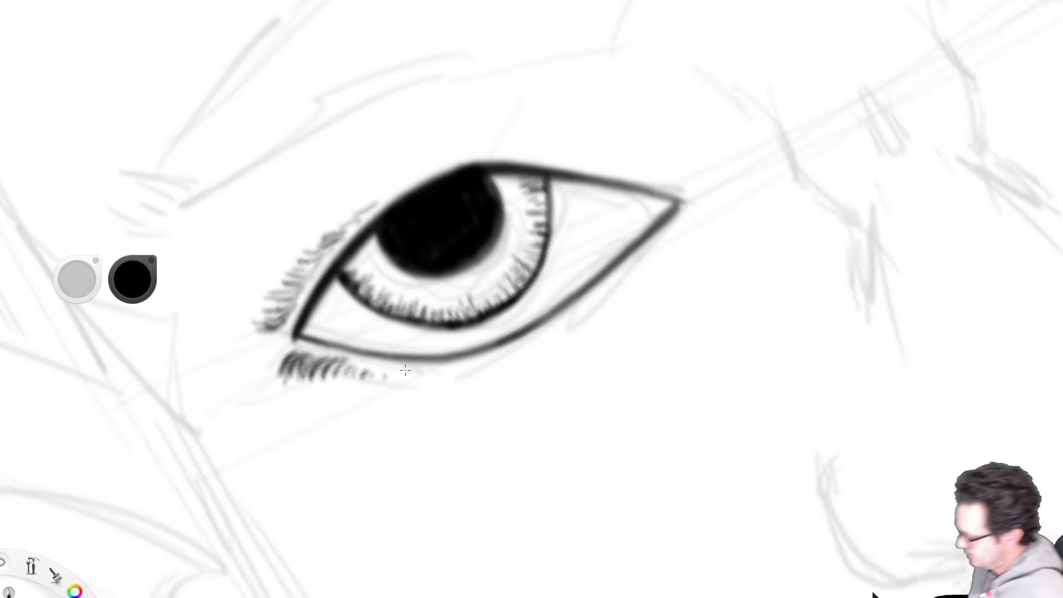
mouse_move(680, 209)
mouse_down()
mouse_move(669, 220)
mouse_move(638, 191)
mouse_move(645, 222)
mouse_move(648, 198)
mouse_move(655, 215)
mouse_move(668, 207)
mouse_up()
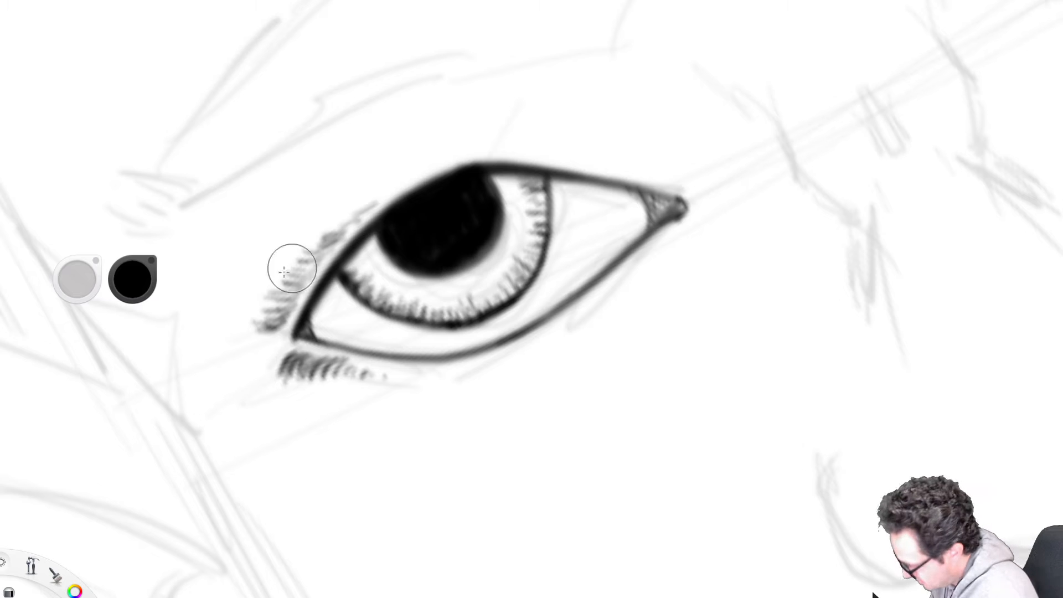
- Erase two soft round highlights into the black pupil, a larger one on its outer lower edge and a small one on the opposite side
drag(396, 240, 394, 256)
key(ctrl+z)
key(ctrl+z)
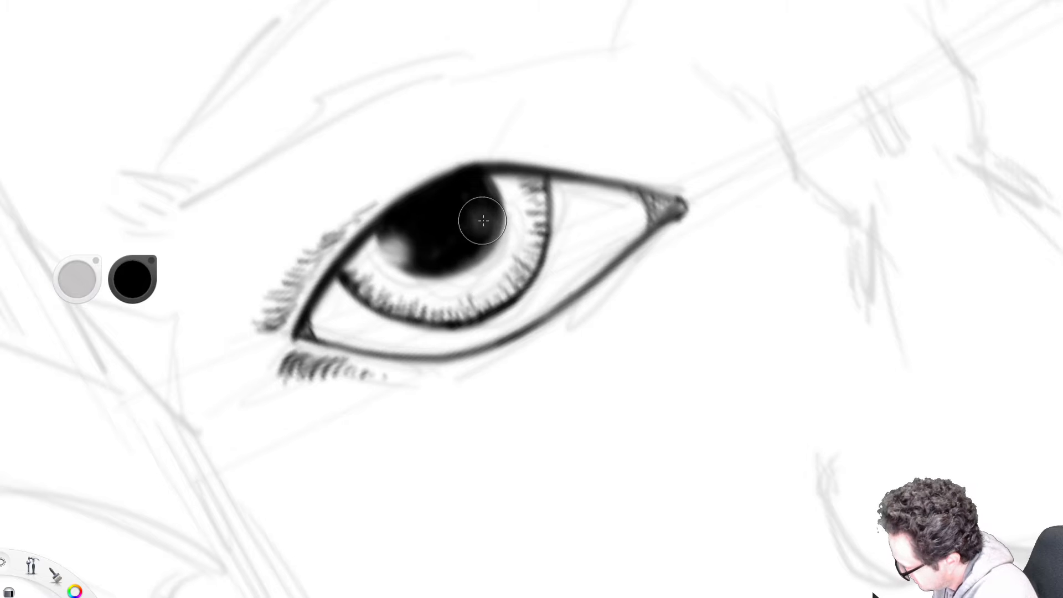
key(ctrl+z)
drag(469, 210, 470, 208)
key(ctrl+z)
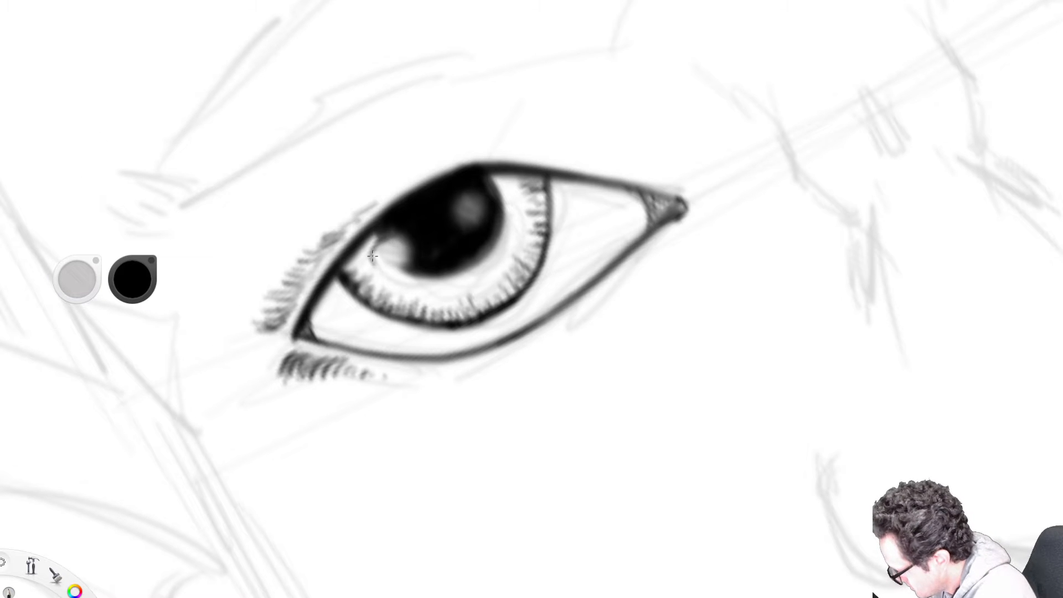
- Outline the two pupil highlights and clean up the pupil's dark edge
mouse_move(372, 256)
mouse_down()
mouse_move(389, 274)
mouse_move(403, 261)
mouse_move(370, 260)
mouse_move(402, 268)
mouse_move(378, 271)
mouse_move(403, 254)
mouse_up()
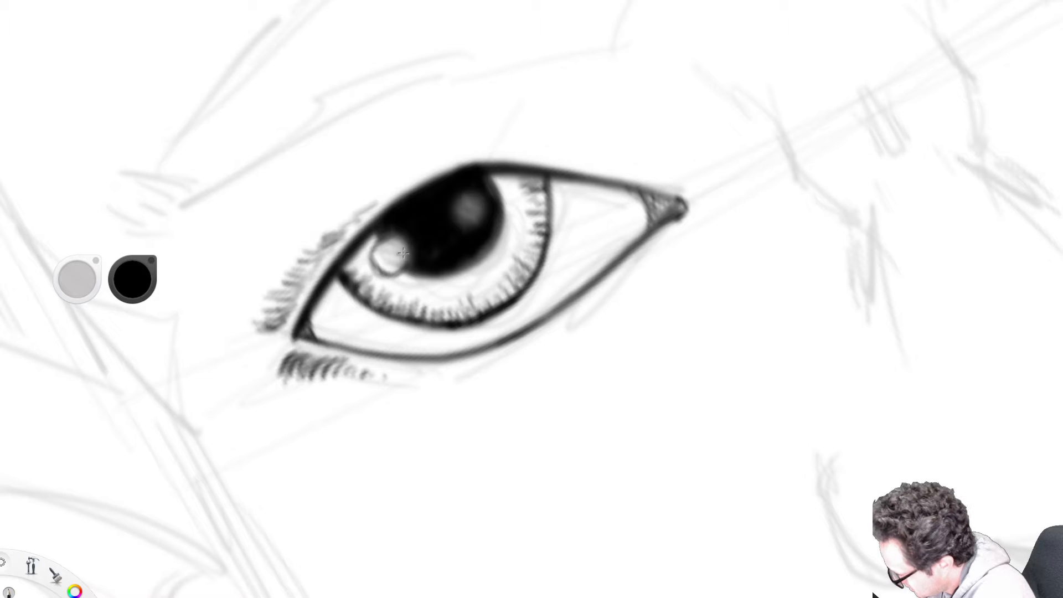
mouse_move(468, 198)
mouse_down()
mouse_move(460, 221)
mouse_move(481, 199)
mouse_move(465, 197)
mouse_up()
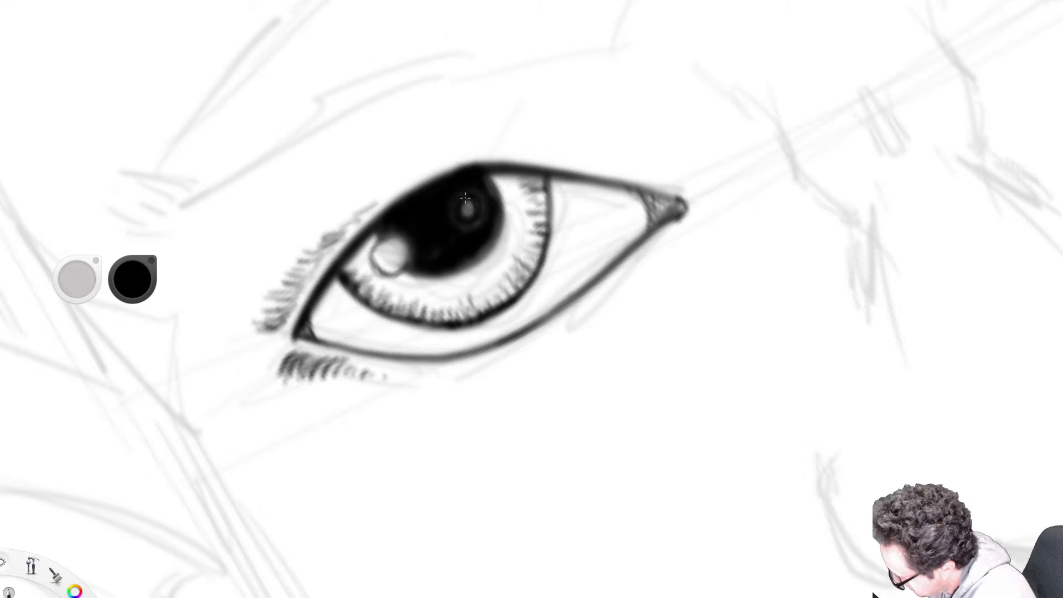
drag(453, 268, 476, 258)
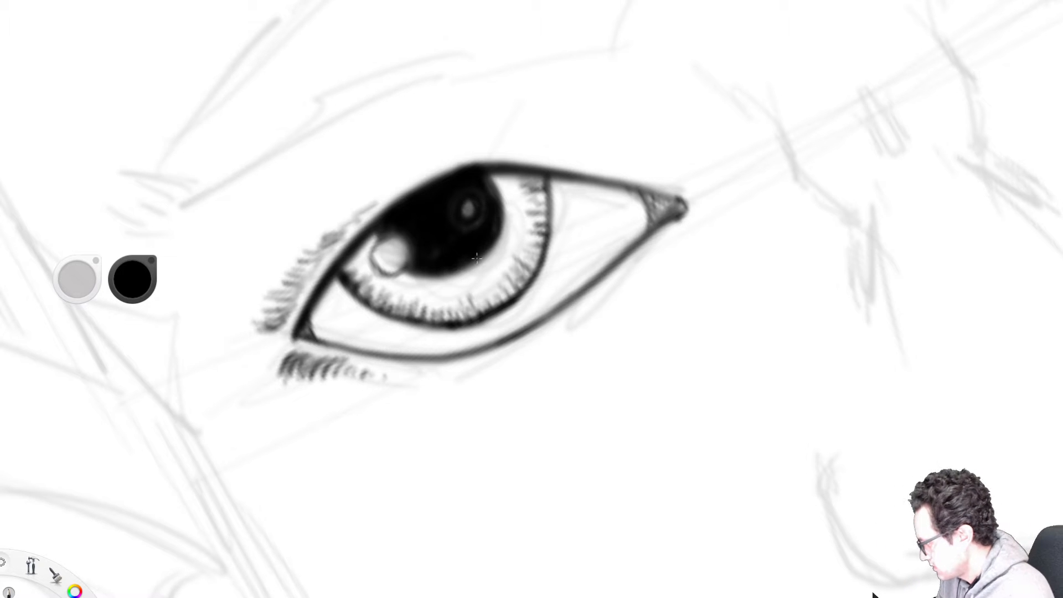
drag(495, 211, 492, 180)
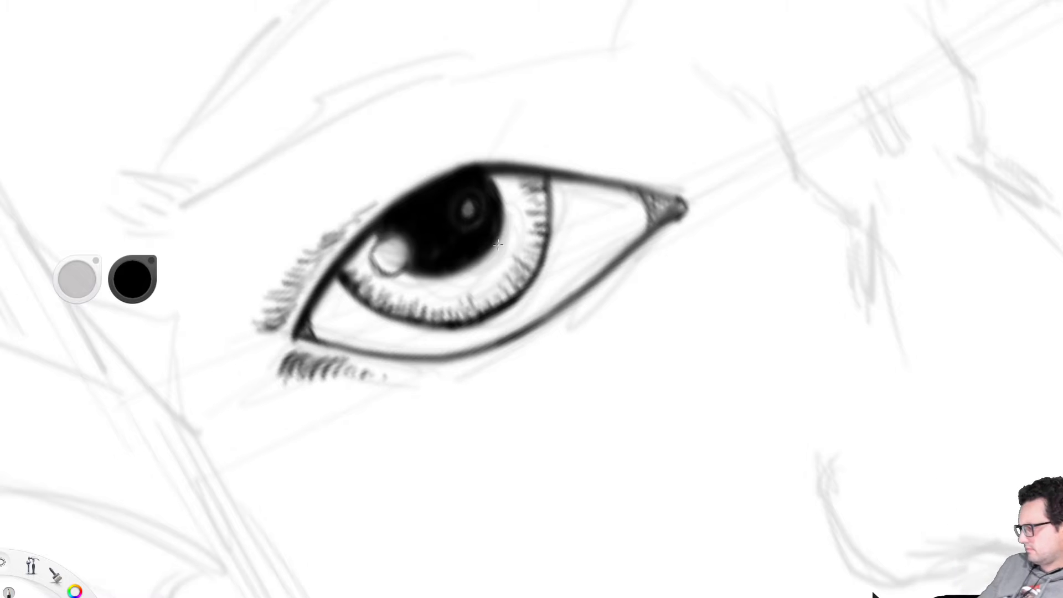
mouse_move(419, 269)
mouse_down()
mouse_move(464, 272)
mouse_move(494, 234)
mouse_up()
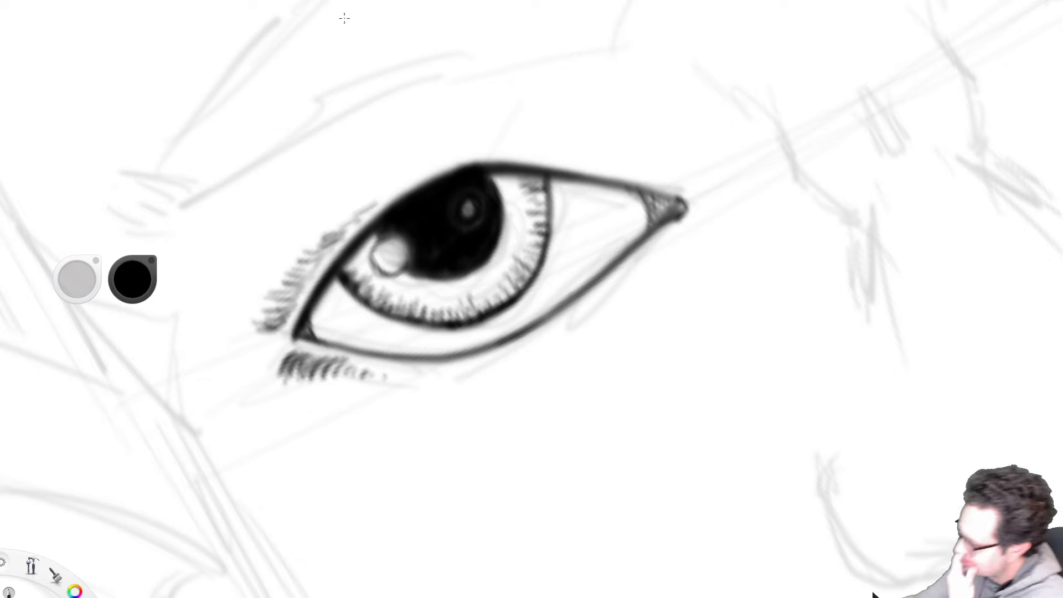
- Ink the upper and lower eyelid lines of the second eye over the faded sketch
key(space)
drag(541, 280, 540, 277)
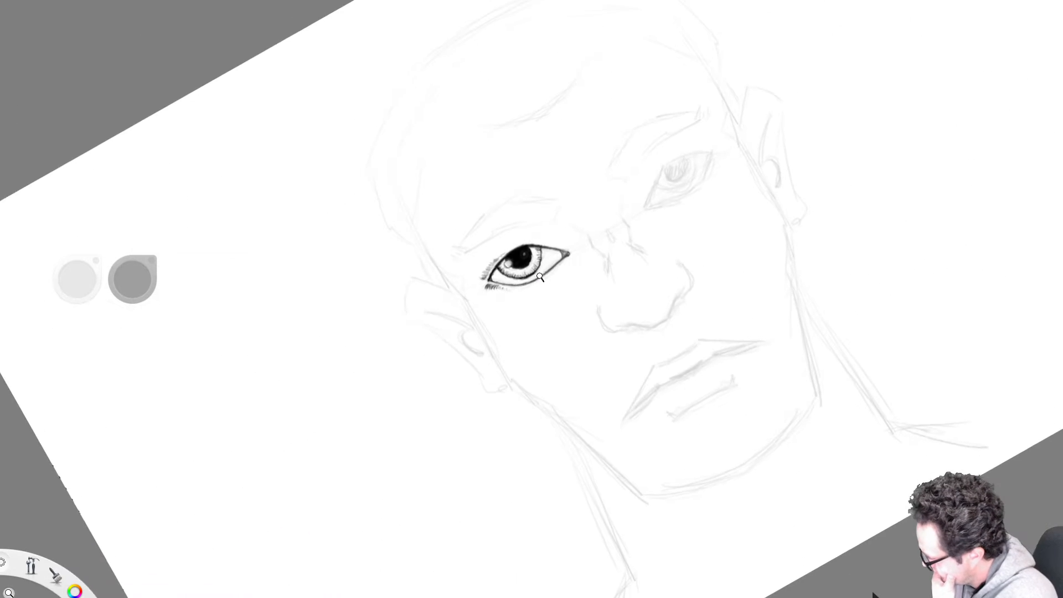
key(space)
drag(454, 341, 464, 322)
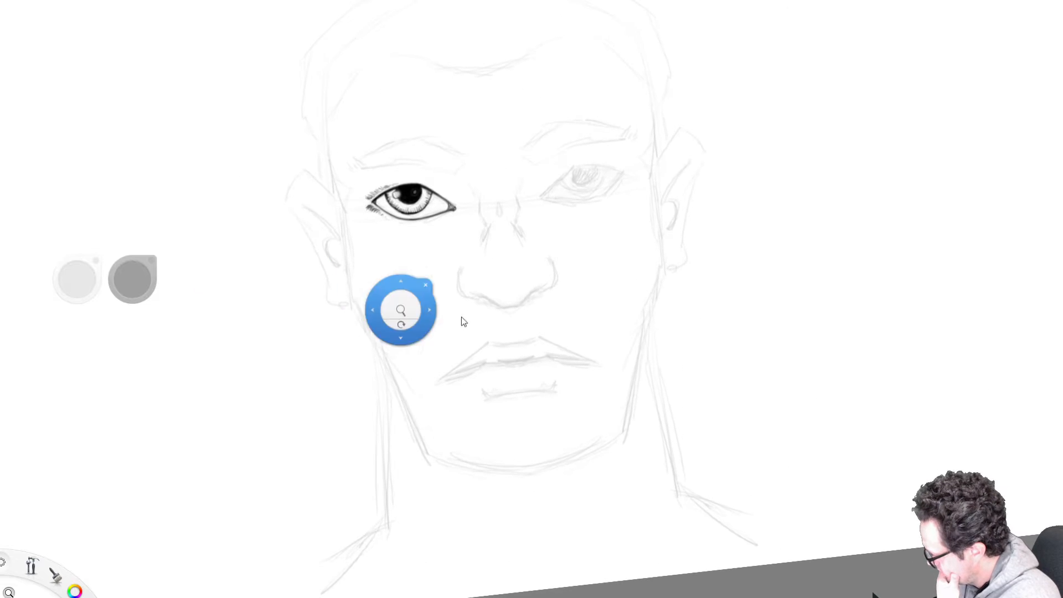
key(space)
drag(680, 328, 613, 337)
drag(650, 222, 714, 390)
drag(711, 365, 756, 316)
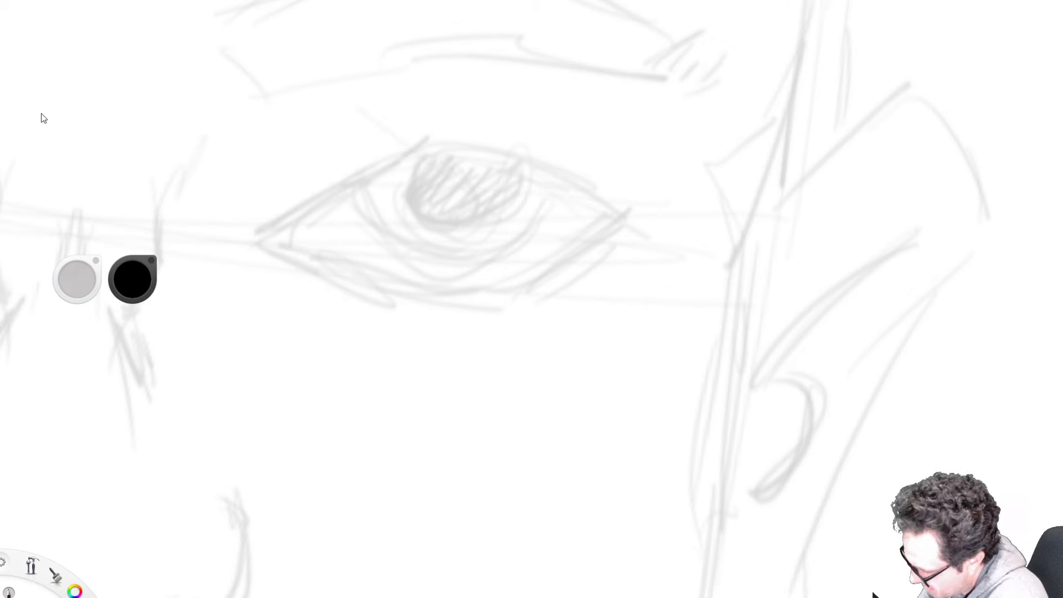
mouse_move(261, 246)
mouse_down()
mouse_move(446, 147)
mouse_move(477, 147)
mouse_move(629, 205)
mouse_up()
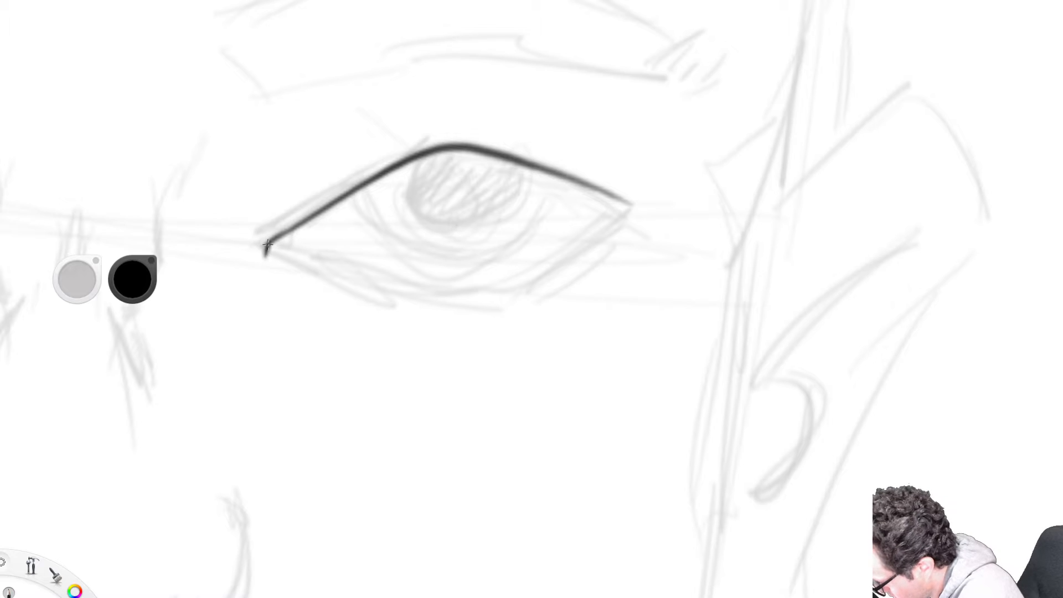
mouse_move(280, 255)
mouse_down()
mouse_move(436, 296)
mouse_move(496, 293)
mouse_move(567, 256)
mouse_move(627, 202)
mouse_up()
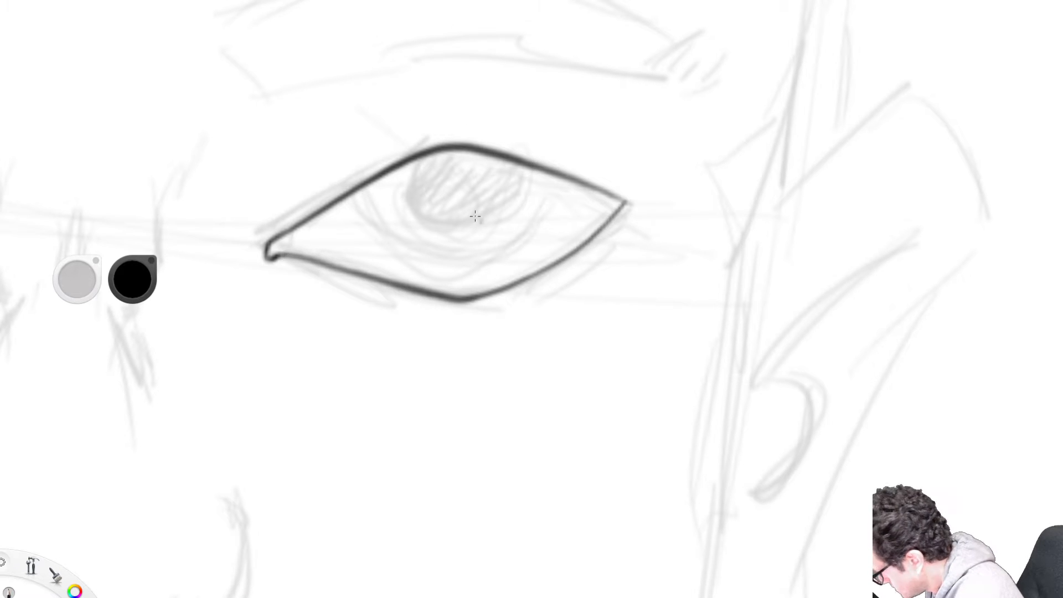
- Outline the second eye's pupil with a small round highlight inside and erase part of its inner edge for a larger highlight
mouse_move(416, 159)
mouse_down()
mouse_move(410, 201)
mouse_move(423, 217)
mouse_move(469, 229)
mouse_move(513, 204)
mouse_up()
mouse_move(516, 161)
mouse_down()
mouse_move(518, 186)
mouse_move(500, 214)
mouse_up()
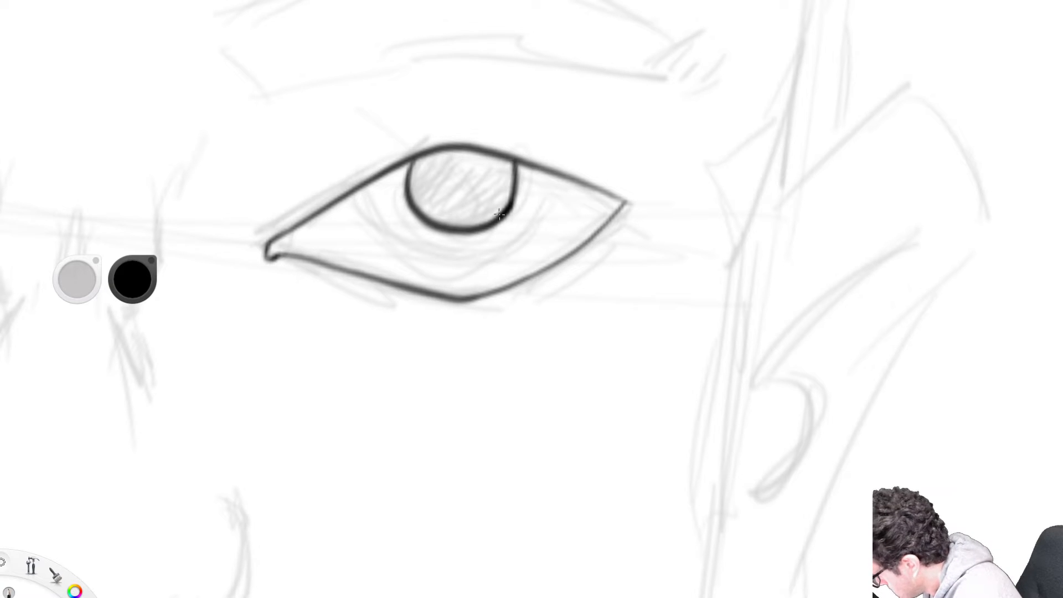
mouse_move(484, 175)
mouse_down()
mouse_move(501, 183)
mouse_move(480, 191)
mouse_move(493, 178)
mouse_up()
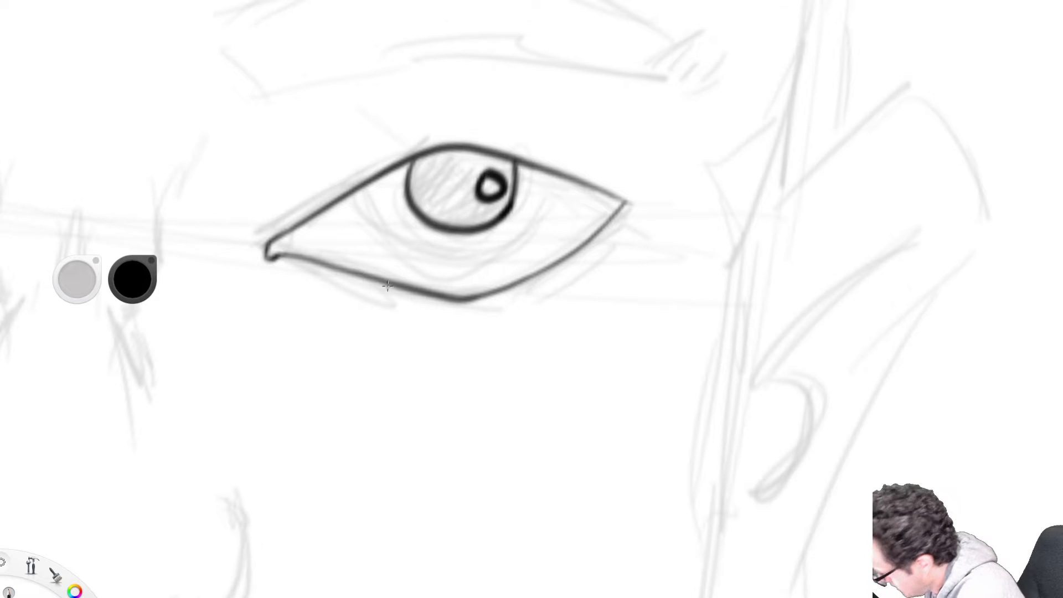
mouse_move(407, 182)
mouse_down()
mouse_move(409, 206)
mouse_move(408, 198)
mouse_up()
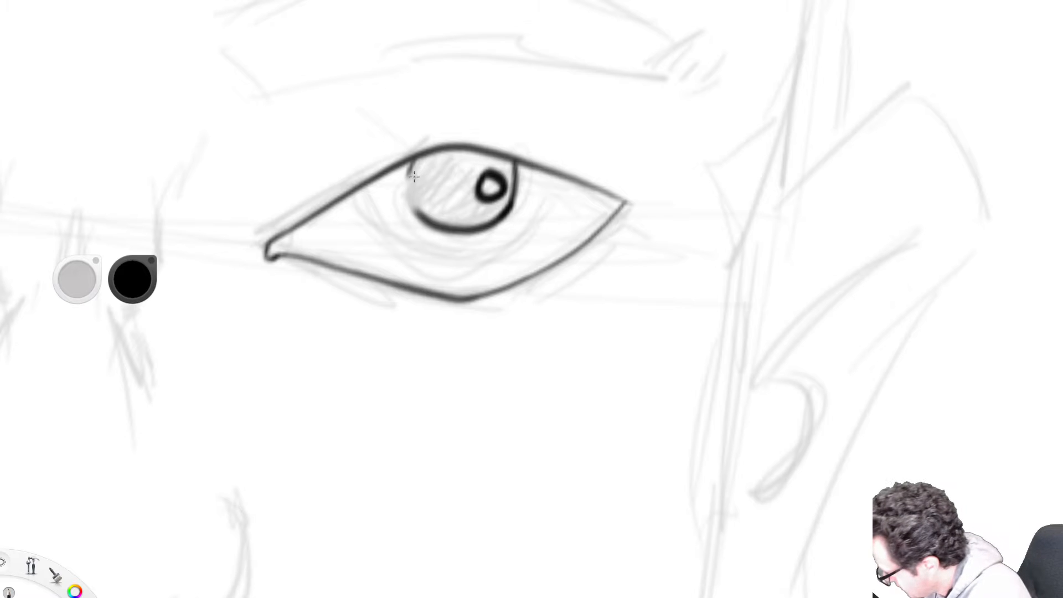
- Outline the larger highlight on the pupil's edge and fill the pupil solid black around both highlights
mouse_move(414, 176)
mouse_down()
mouse_move(388, 202)
mouse_move(413, 217)
mouse_move(431, 178)
mouse_move(414, 168)
mouse_move(440, 189)
mouse_move(431, 217)
mouse_move(442, 218)
mouse_move(446, 169)
mouse_move(443, 193)
mouse_up()
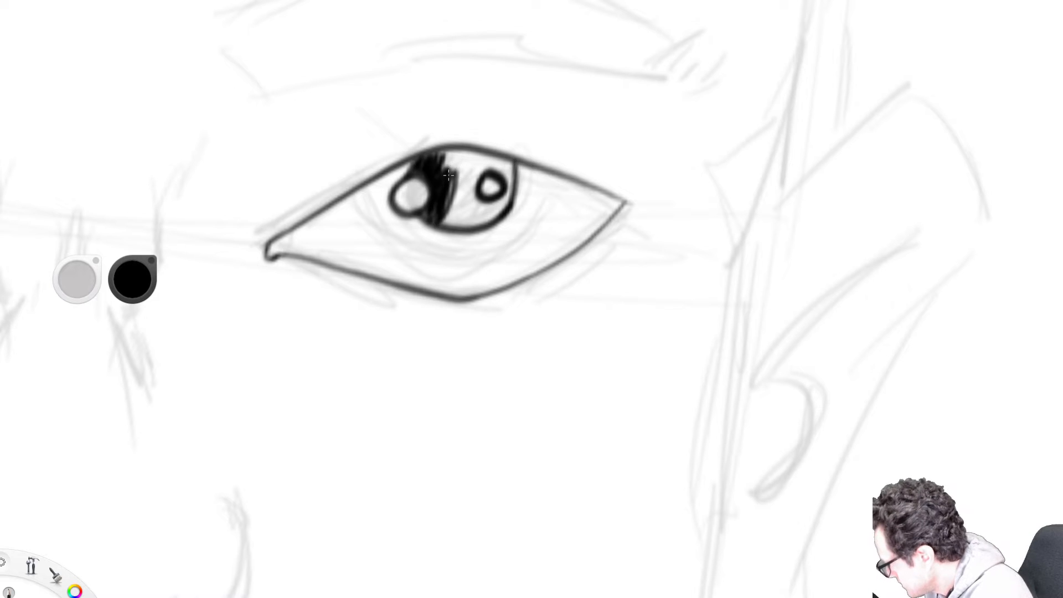
mouse_move(443, 158)
mouse_down()
mouse_move(448, 175)
mouse_move(487, 161)
mouse_move(451, 199)
mouse_move(508, 165)
mouse_move(507, 206)
mouse_move(483, 221)
mouse_move(465, 183)
mouse_move(476, 204)
mouse_move(501, 208)
mouse_move(448, 221)
mouse_move(462, 222)
mouse_move(466, 196)
mouse_move(473, 227)
mouse_move(485, 221)
mouse_up()
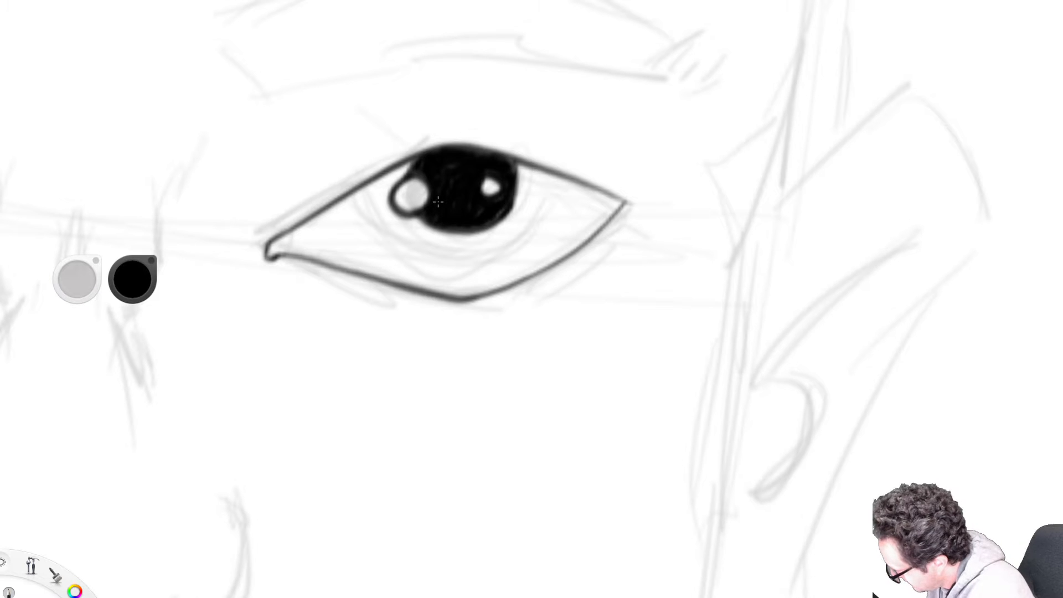
drag(518, 194, 512, 160)
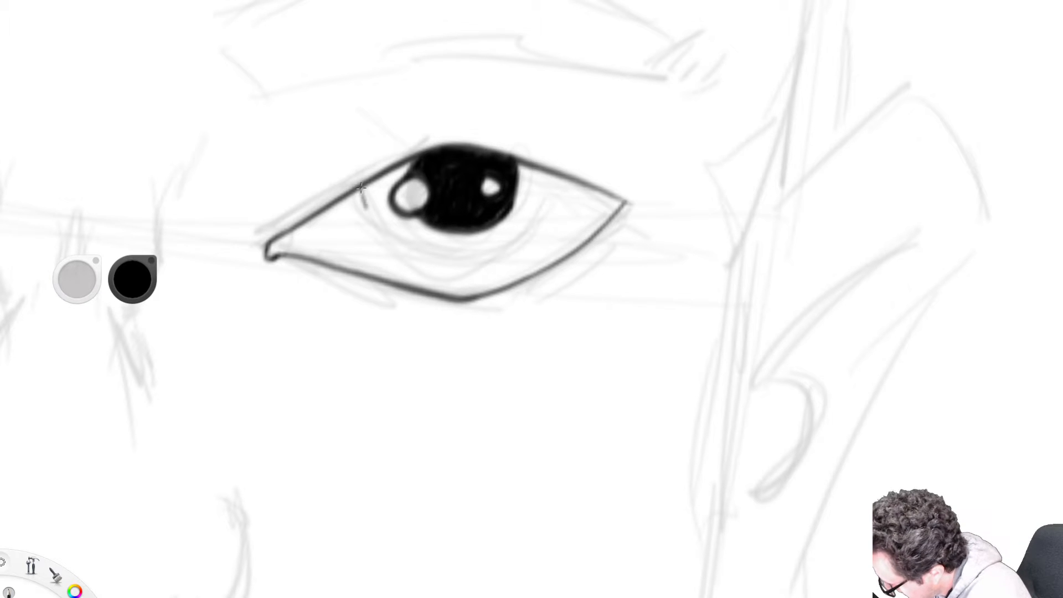
- Draw the second eye's outer iris arc and add short strokes along it pointing towards the pupil
mouse_move(365, 206)
mouse_down()
mouse_move(410, 265)
mouse_move(471, 278)
mouse_move(529, 248)
mouse_move(557, 173)
mouse_up()
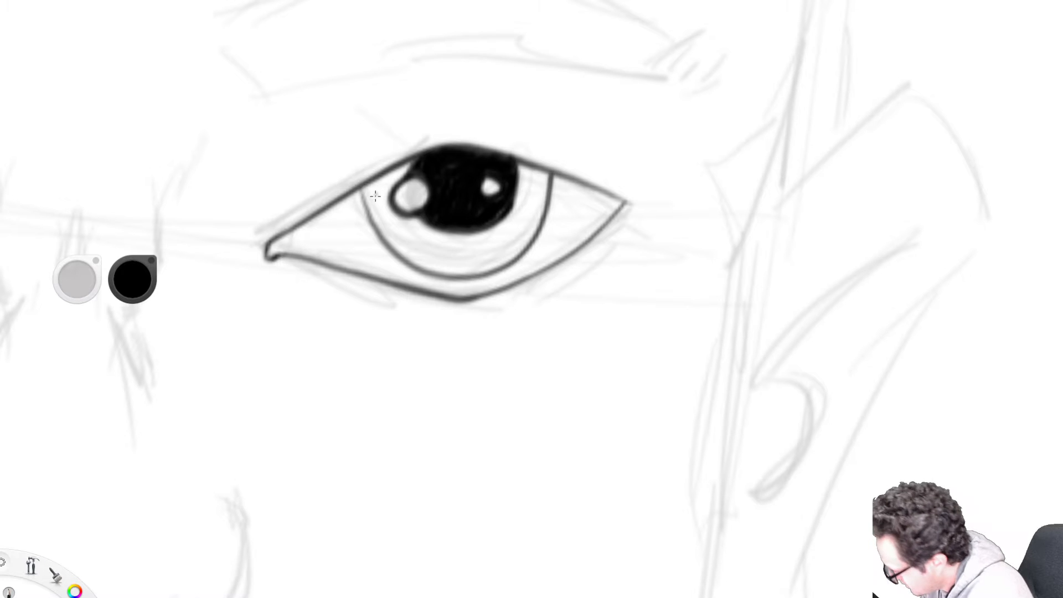
mouse_move(359, 189)
mouse_down()
mouse_move(409, 266)
mouse_move(449, 278)
mouse_move(489, 274)
mouse_move(535, 232)
mouse_move(551, 194)
mouse_up()
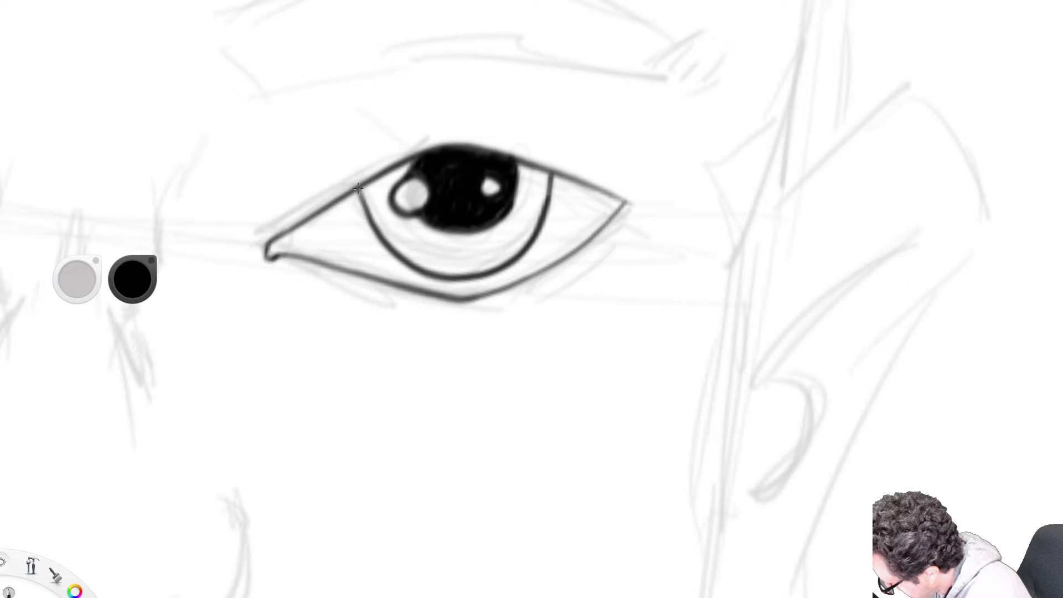
key(space)
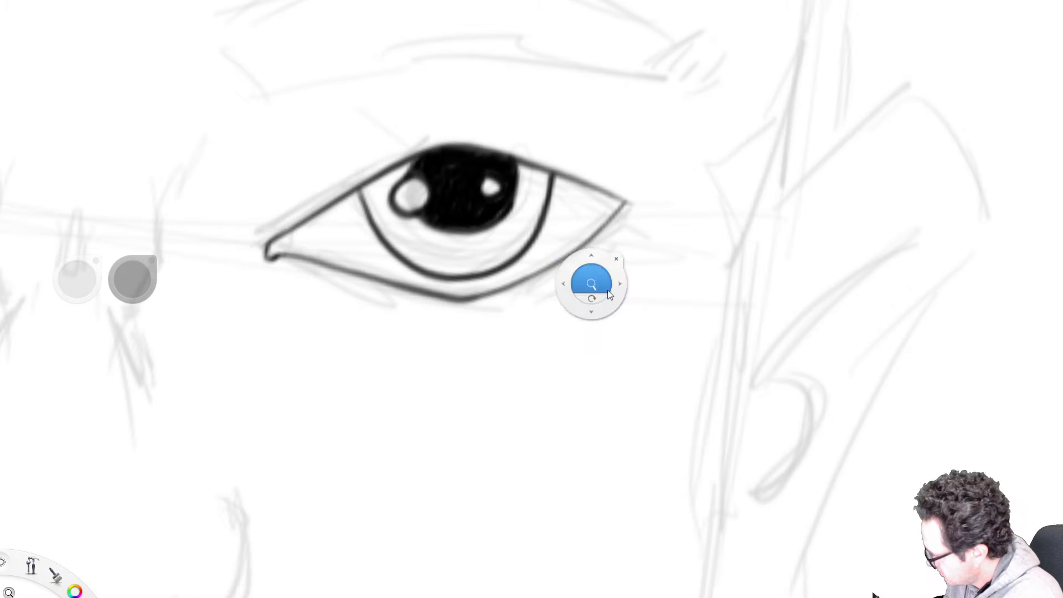
drag(603, 281, 626, 308)
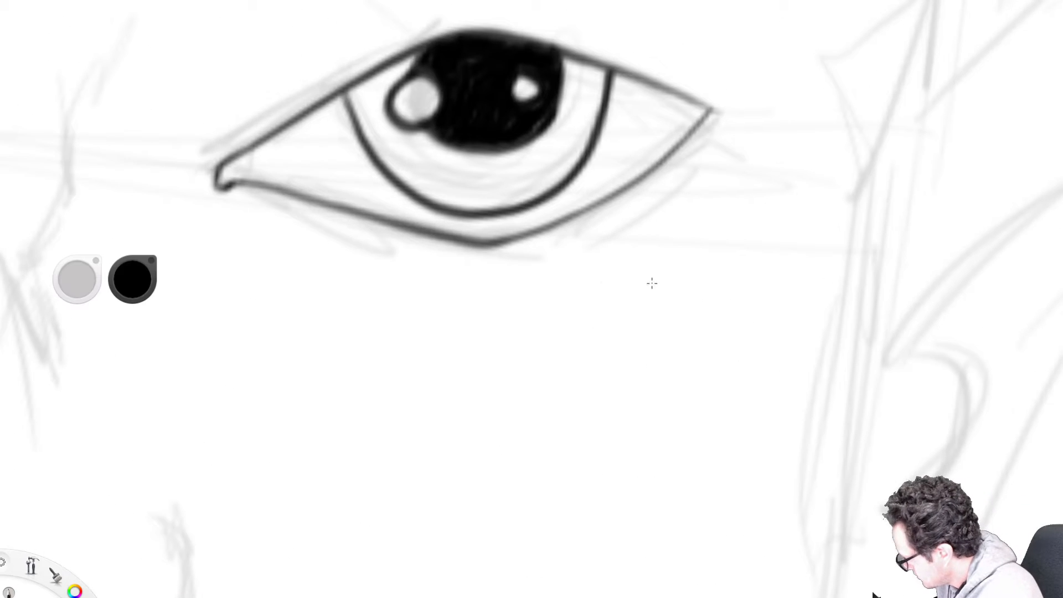
mouse_move(344, 90)
mouse_down()
mouse_move(365, 140)
mouse_move(377, 142)
mouse_move(375, 159)
mouse_move(394, 151)
mouse_move(385, 166)
mouse_move(416, 156)
mouse_up()
mouse_move(343, 94)
mouse_down()
mouse_move(370, 115)
mouse_move(348, 94)
mouse_move(361, 141)
mouse_move(398, 186)
mouse_move(410, 178)
mouse_move(407, 192)
mouse_move(435, 198)
mouse_move(424, 192)
mouse_move(432, 186)
mouse_move(447, 198)
mouse_move(433, 200)
mouse_move(471, 211)
mouse_move(448, 197)
mouse_up()
mouse_move(596, 79)
mouse_down()
mouse_move(576, 94)
mouse_move(595, 117)
mouse_move(573, 141)
mouse_up()
mouse_move(490, 182)
mouse_down()
mouse_move(485, 210)
mouse_move(471, 188)
mouse_move(503, 208)
mouse_move(535, 201)
mouse_move(576, 164)
mouse_move(597, 63)
mouse_up()
- Thicken the second eye's upper eyelid line towards the inner corner and shade both corners of the eye
mouse_move(223, 166)
mouse_down()
mouse_move(304, 103)
mouse_move(379, 66)
mouse_up()
drag(297, 112, 428, 43)
drag(428, 43, 327, 91)
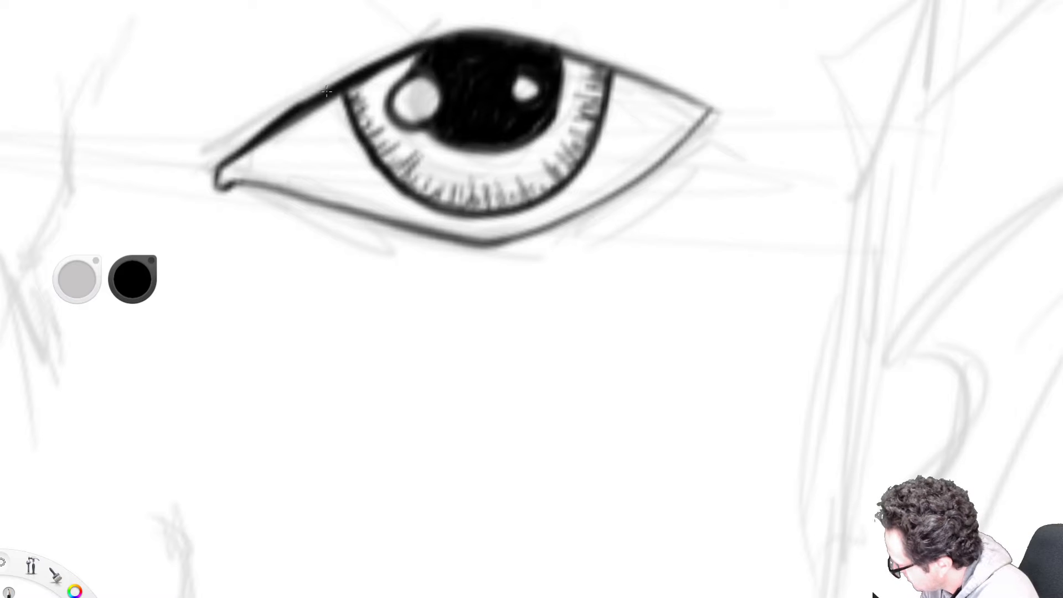
mouse_move(230, 183)
mouse_down()
mouse_move(226, 174)
mouse_move(226, 182)
mouse_move(253, 180)
mouse_move(243, 182)
mouse_up()
drag(239, 162, 229, 181)
drag(686, 100, 689, 131)
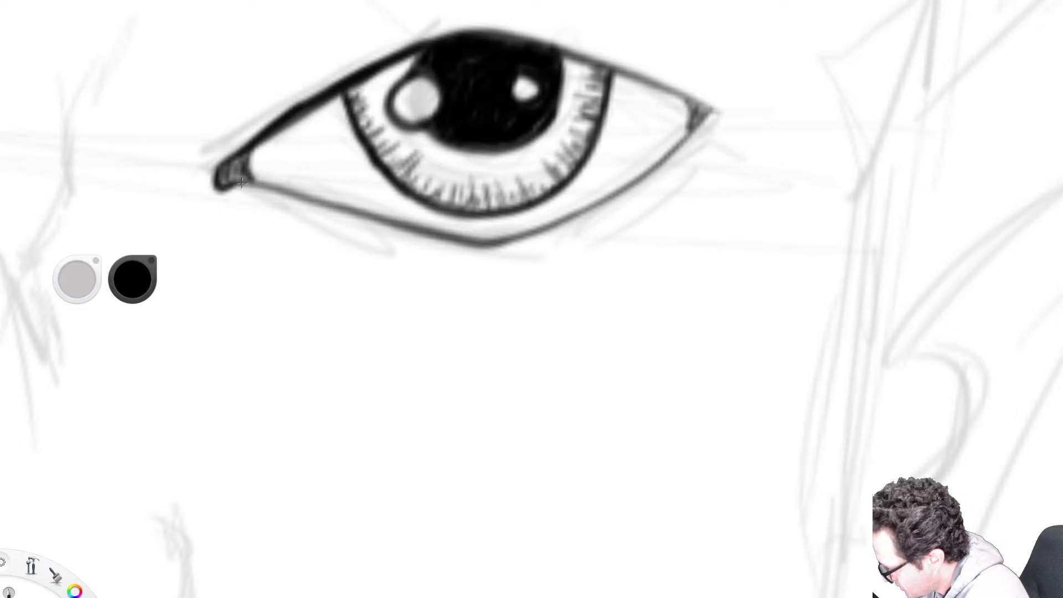
- Darken the second eye's lower eyelid line and the outer part of its upper eyelid line
mouse_move(238, 183)
mouse_down()
mouse_move(487, 242)
mouse_move(593, 202)
mouse_move(692, 129)
mouse_up()
drag(524, 36, 583, 57)
mouse_move(544, 39)
mouse_down()
mouse_move(697, 110)
mouse_move(689, 130)
mouse_up()
- Try long radial strokes running from the iris's outer arc to the pupil
drag(385, 159, 419, 125)
drag(394, 179, 432, 136)
mouse_move(416, 186)
mouse_down()
mouse_move(437, 145)
mouse_move(451, 150)
mouse_up()
drag(455, 197, 466, 153)
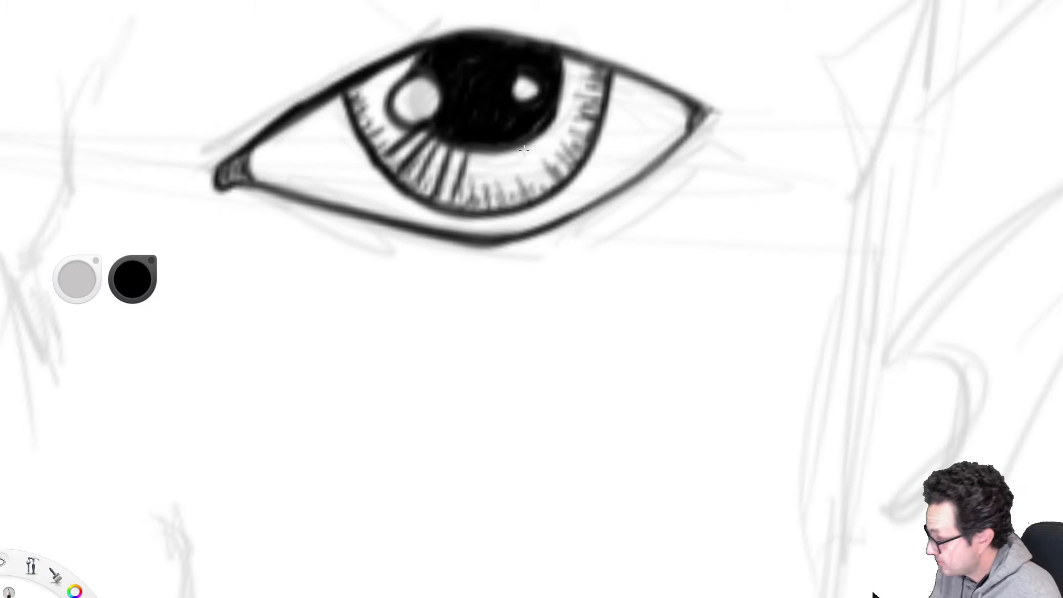
key(ctrl+z)
key(ctrl+z)
key(ctrl+z)
key(ctrl+z)
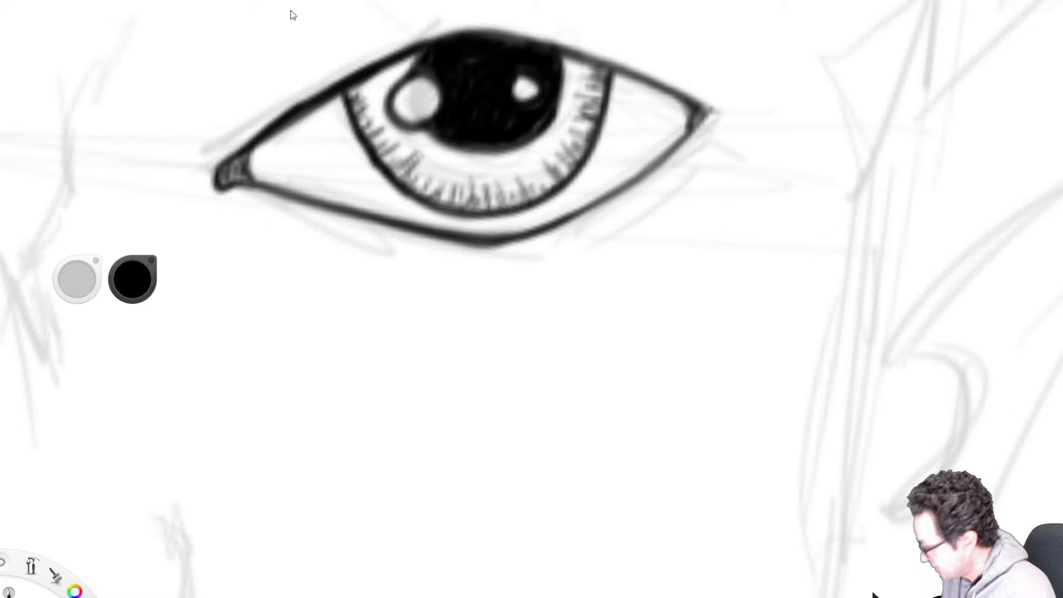
- Add short lashes below and above the second eye's outer corner
mouse_move(687, 129)
mouse_down()
mouse_move(683, 105)
mouse_move(751, 126)
mouse_move(649, 193)
mouse_up()
drag(740, 122, 662, 180)
drag(695, 156, 662, 182)
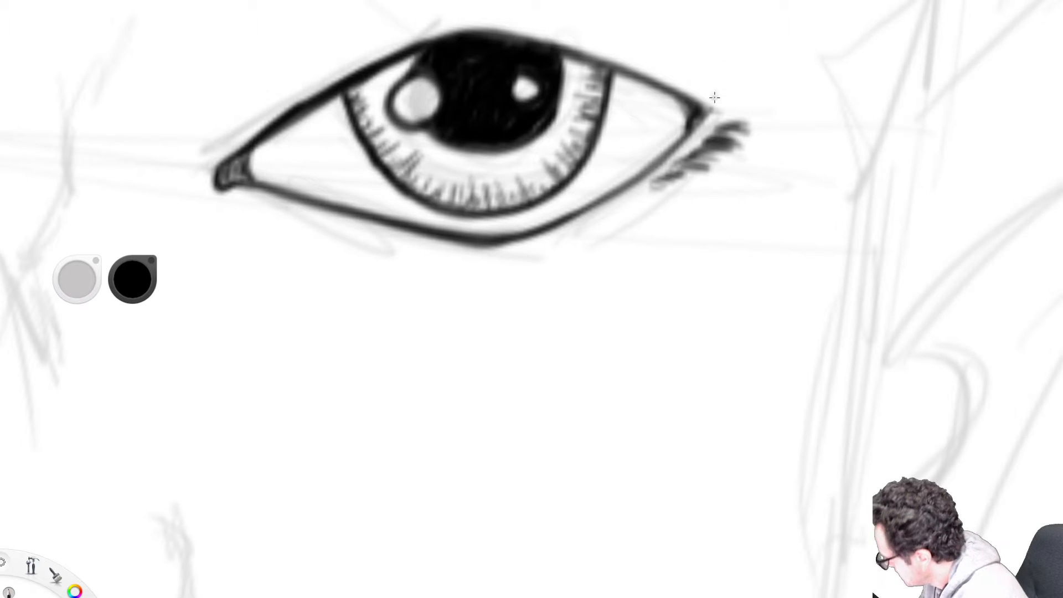
mouse_move(714, 94)
mouse_down()
mouse_move(742, 65)
mouse_move(702, 78)
mouse_move(662, 55)
mouse_up()
mouse_move(673, 61)
mouse_down()
mouse_move(641, 50)
mouse_move(697, 61)
mouse_move(701, 73)
mouse_move(744, 72)
mouse_up()
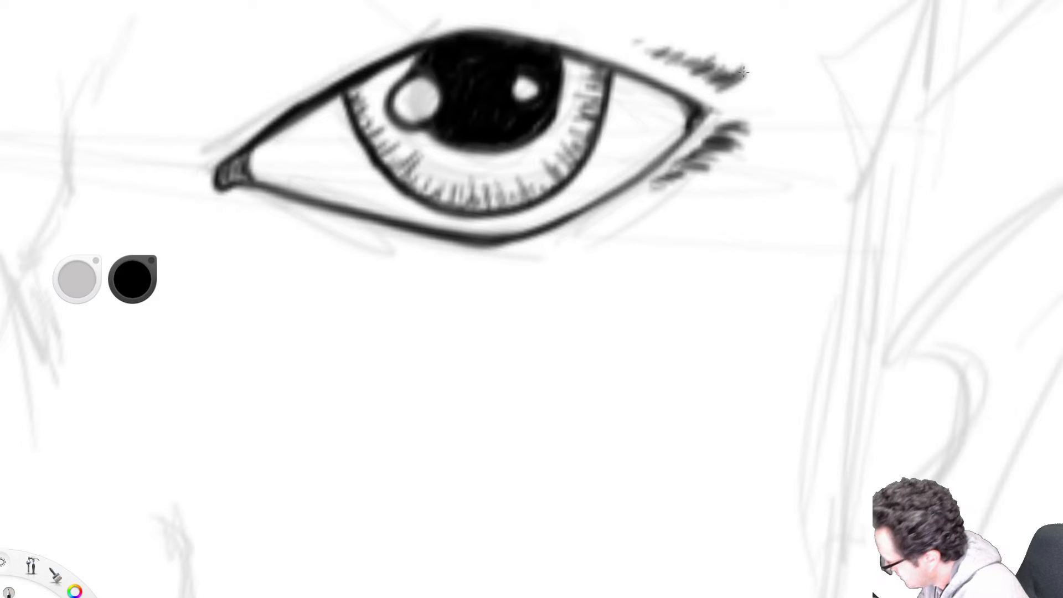
- Ink the contours on both sides of the nose bridge and a short vertical crease between the eyes
key(space)
drag(602, 311, 394, 397)
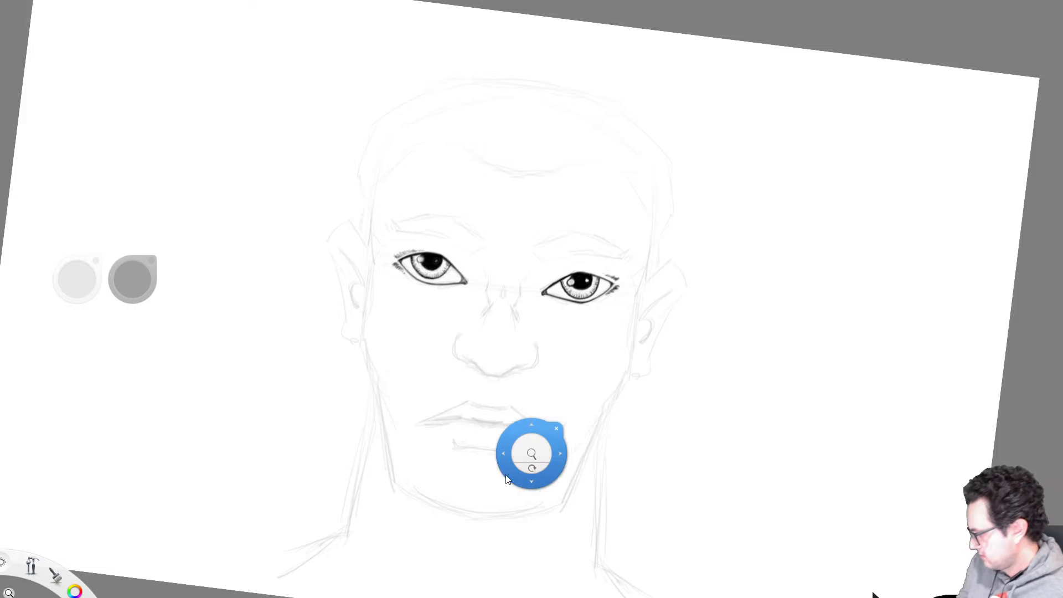
drag(560, 471, 583, 476)
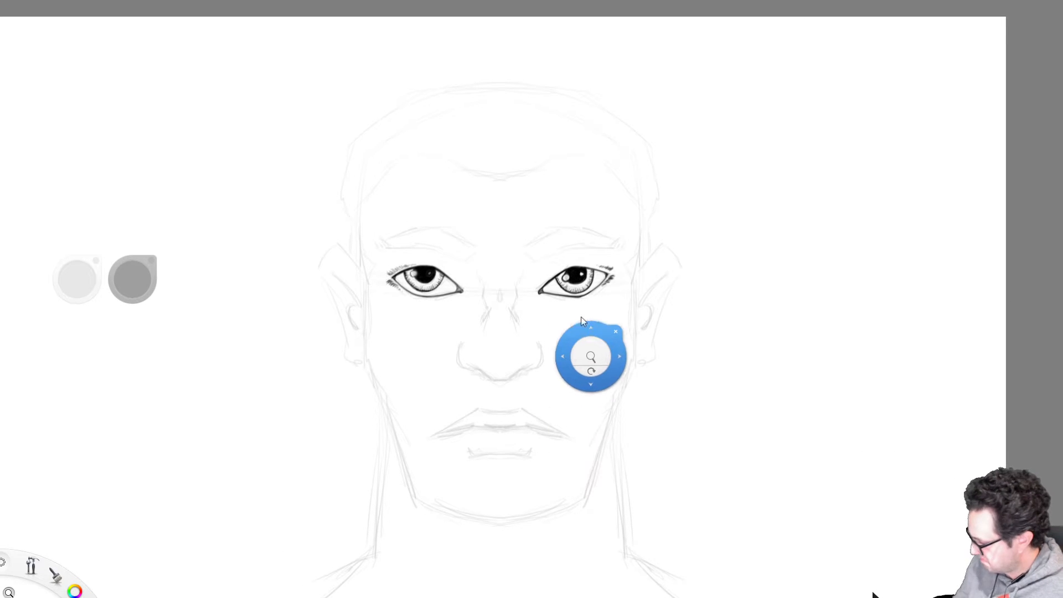
drag(581, 308, 582, 317)
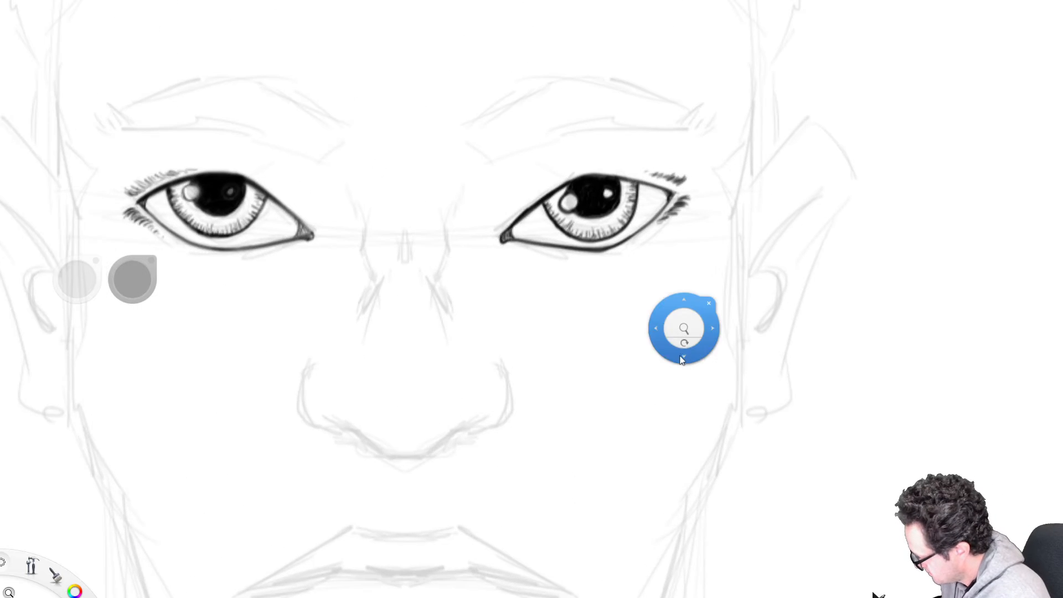
drag(681, 356, 693, 352)
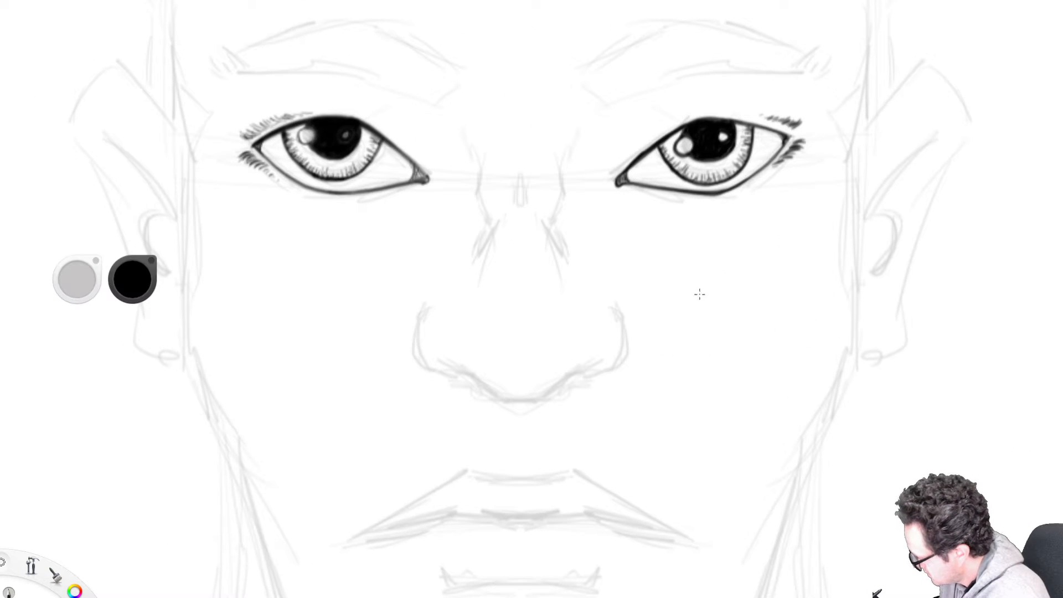
drag(457, 120, 475, 174)
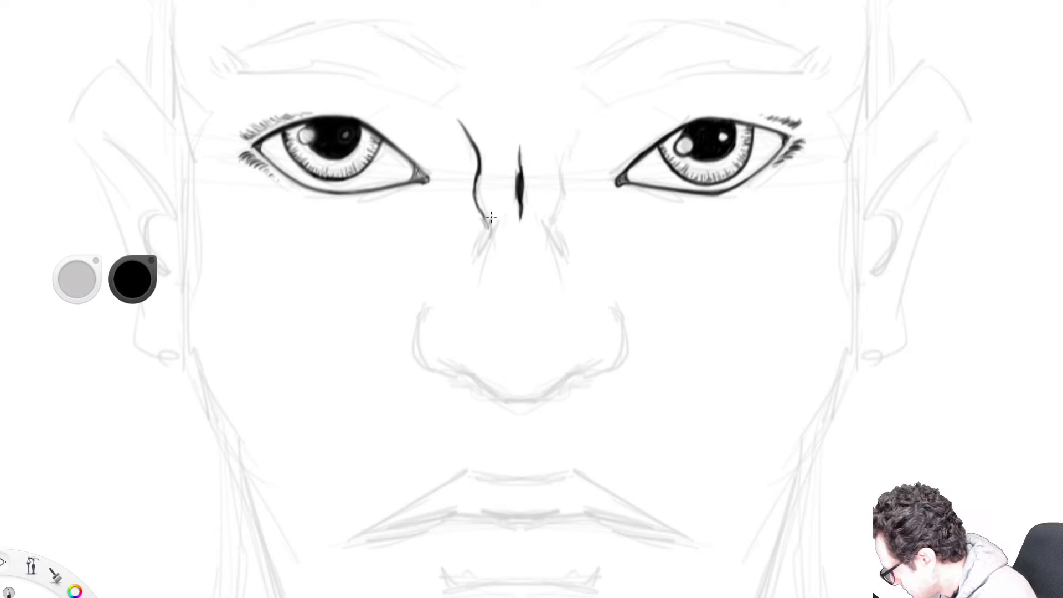
drag(489, 219, 471, 296)
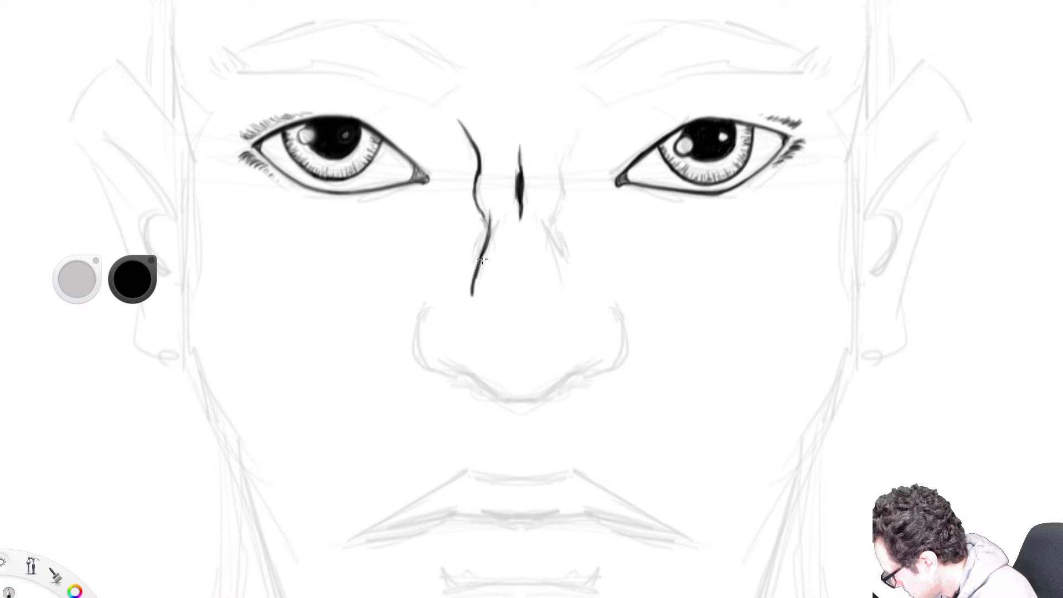
drag(553, 219, 570, 261)
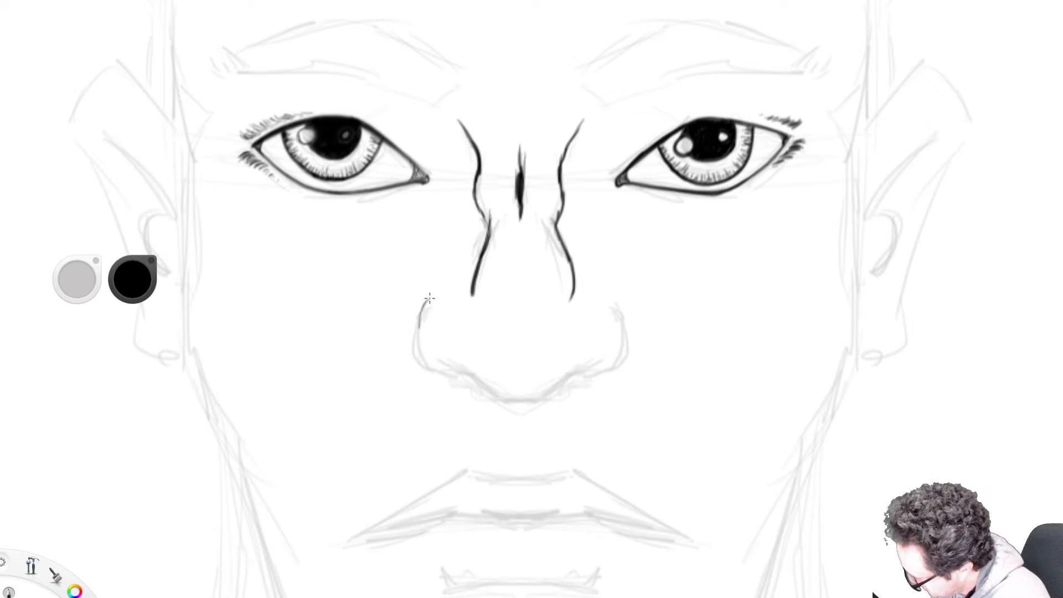
- Ink both nostril wings and the underside of the nose, thickening the line where the wings meet the base
mouse_move(428, 302)
mouse_down()
mouse_move(419, 359)
mouse_move(422, 309)
mouse_move(419, 358)
mouse_move(523, 397)
mouse_up()
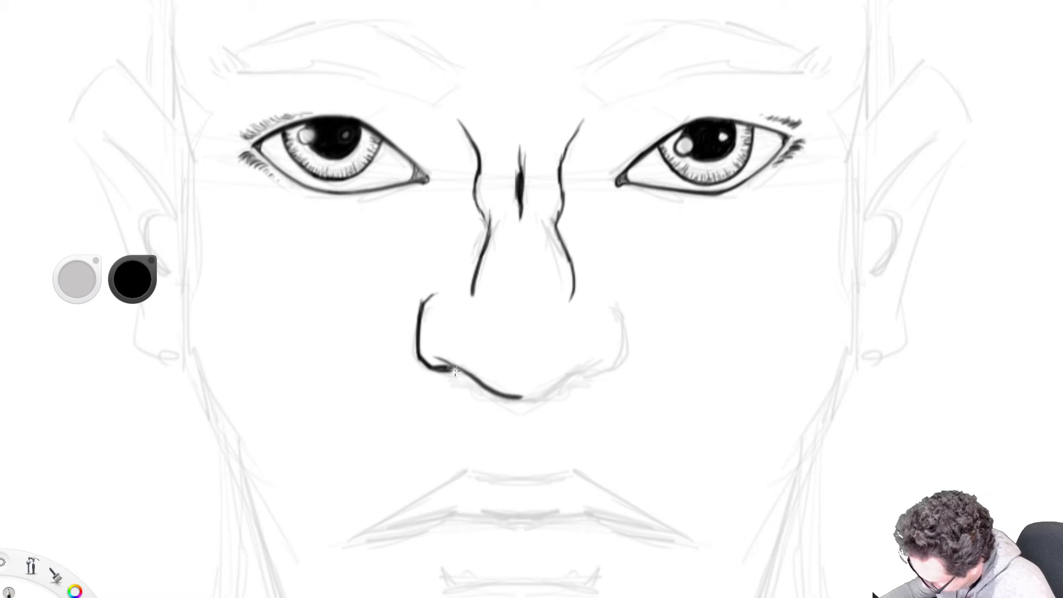
mouse_move(433, 356)
mouse_down()
mouse_move(483, 386)
mouse_move(592, 362)
mouse_up()
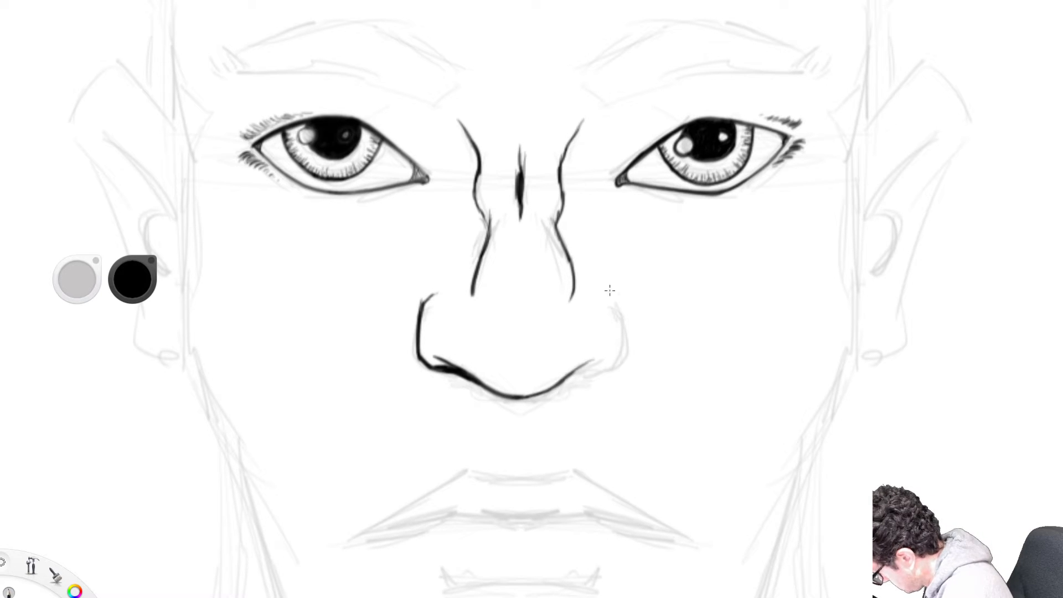
drag(614, 296, 625, 350)
drag(562, 382, 605, 364)
- Ink the upper lip's outline from corner to corner with two peaks, redrawing the first side stroke
key(space)
drag(526, 278, 548, 311)
drag(521, 216, 457, 98)
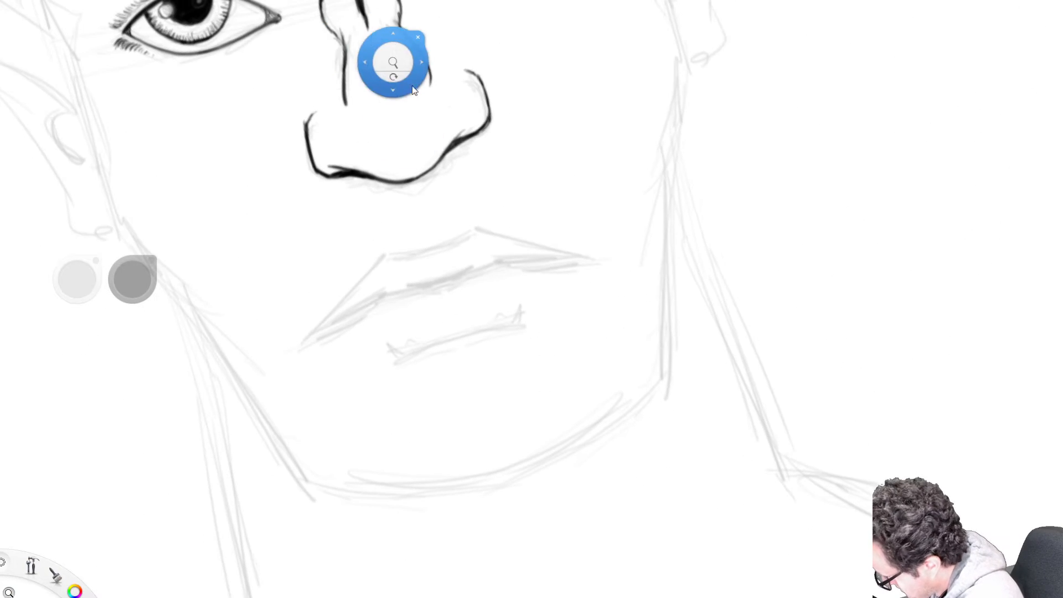
mouse_move(308, 342)
mouse_down()
mouse_move(378, 267)
mouse_move(404, 256)
mouse_up()
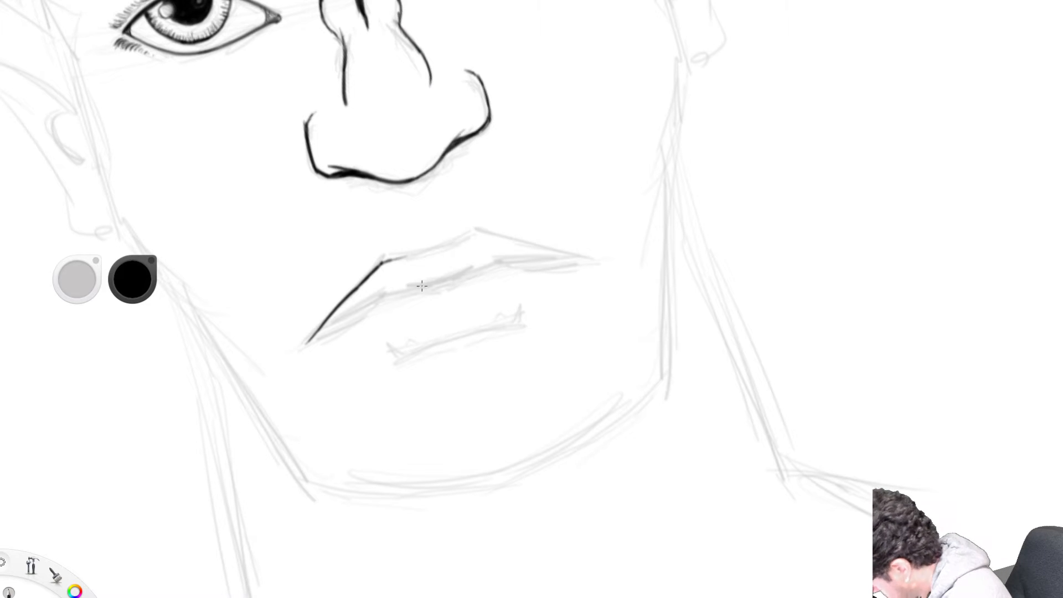
key(ctrl+z)
mouse_move(326, 320)
mouse_down()
mouse_move(395, 253)
mouse_move(463, 226)
mouse_move(579, 257)
mouse_up()
drag(391, 255, 473, 231)
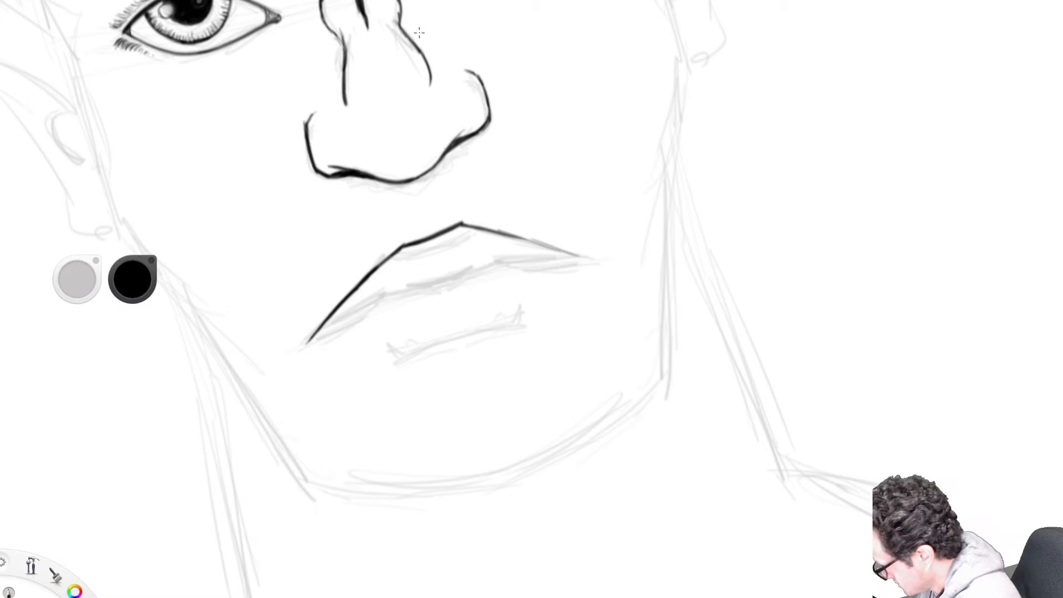
- Ink the parting line of the mouth with small crease marks and draw the lower lip's bottom edge
key(space)
drag(563, 348, 618, 243)
drag(589, 241, 547, 239)
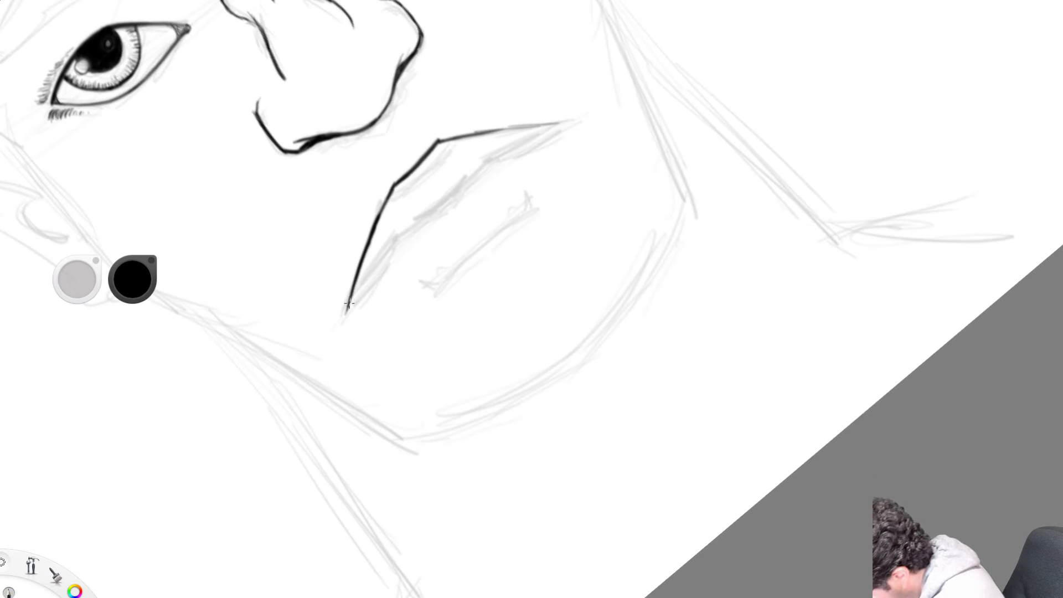
mouse_move(352, 302)
mouse_down()
mouse_move(399, 236)
mouse_move(544, 128)
mouse_up()
mouse_move(393, 184)
mouse_down()
mouse_move(440, 143)
mouse_move(539, 128)
mouse_up()
drag(424, 288, 526, 195)
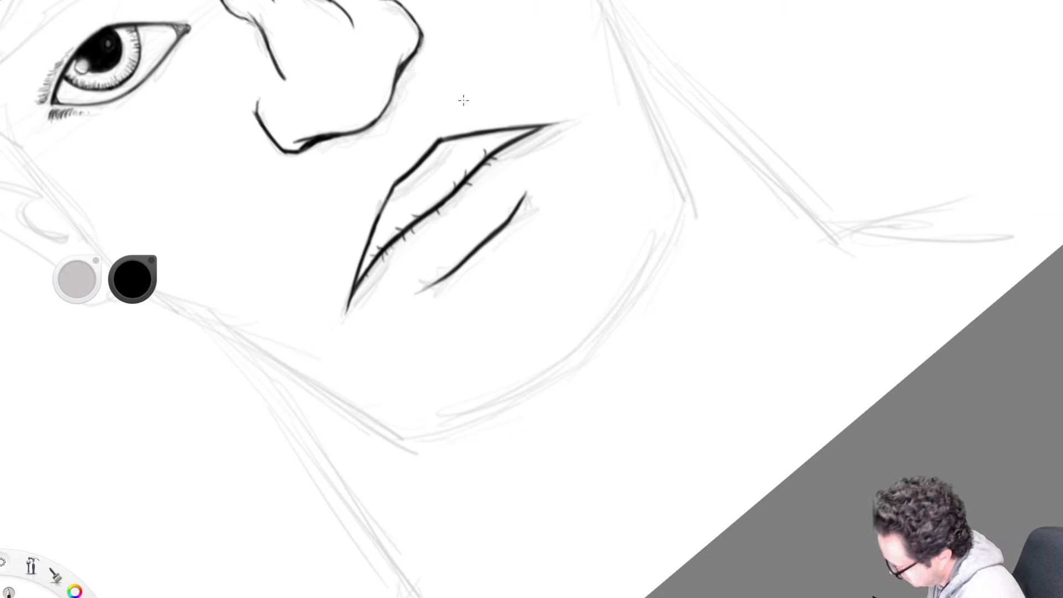
- Ink the angular outline of the eyebrow above the first eye, thickening its inner end
key(space)
mouse_move(516, 239)
mouse_down()
mouse_move(509, 264)
mouse_move(488, 260)
mouse_move(569, 199)
mouse_move(473, 193)
mouse_up()
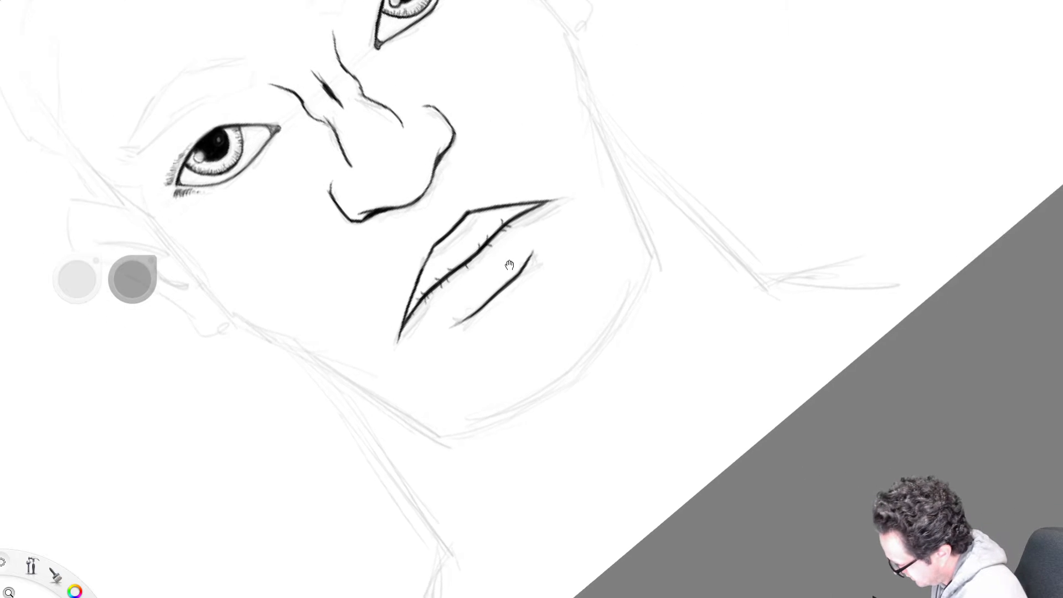
drag(510, 265, 631, 351)
mouse_move(365, 116)
mouse_down()
mouse_move(504, 186)
mouse_move(593, 191)
mouse_up()
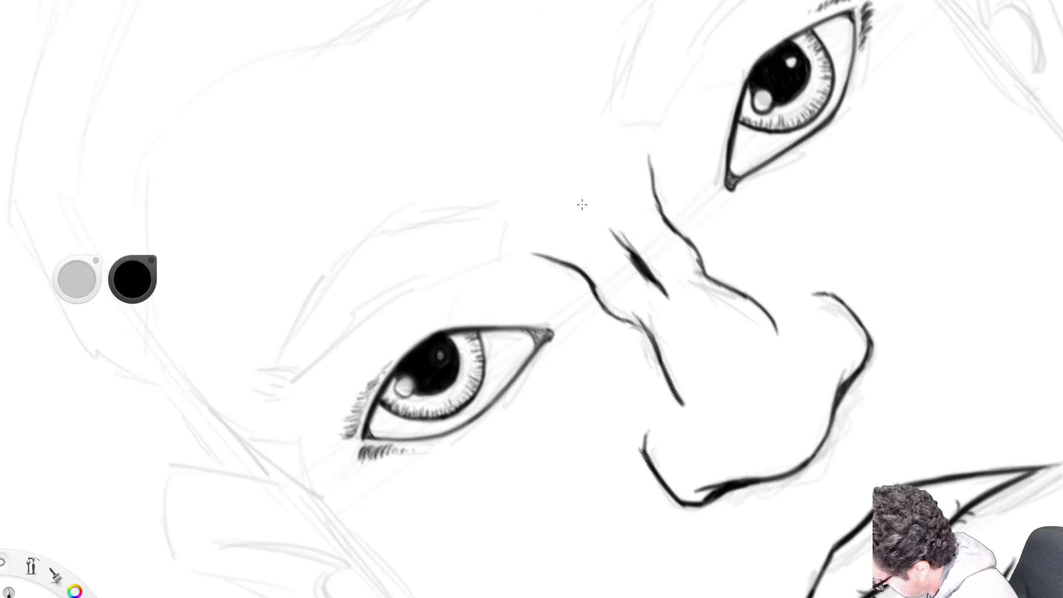
drag(297, 379, 498, 260)
mouse_move(498, 216)
mouse_down()
mouse_move(493, 258)
mouse_move(367, 237)
mouse_move(280, 363)
mouse_move(373, 235)
mouse_move(500, 211)
mouse_up()
mouse_move(500, 212)
mouse_down()
mouse_move(417, 227)
mouse_move(497, 212)
mouse_up()
drag(499, 212, 491, 257)
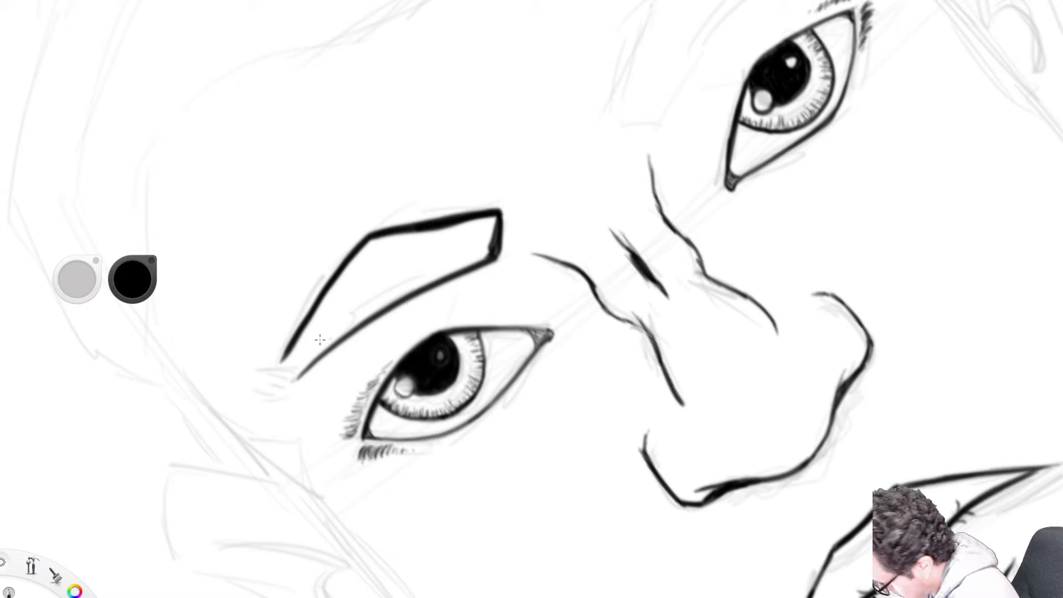
- Close the first eyebrow's outer end and add short hair strokes beyond it
drag(303, 371, 266, 364)
mouse_move(298, 377)
mouse_down()
mouse_move(261, 369)
mouse_move(265, 378)
mouse_up()
mouse_move(280, 391)
mouse_down()
mouse_move(263, 389)
mouse_move(305, 320)
mouse_up()
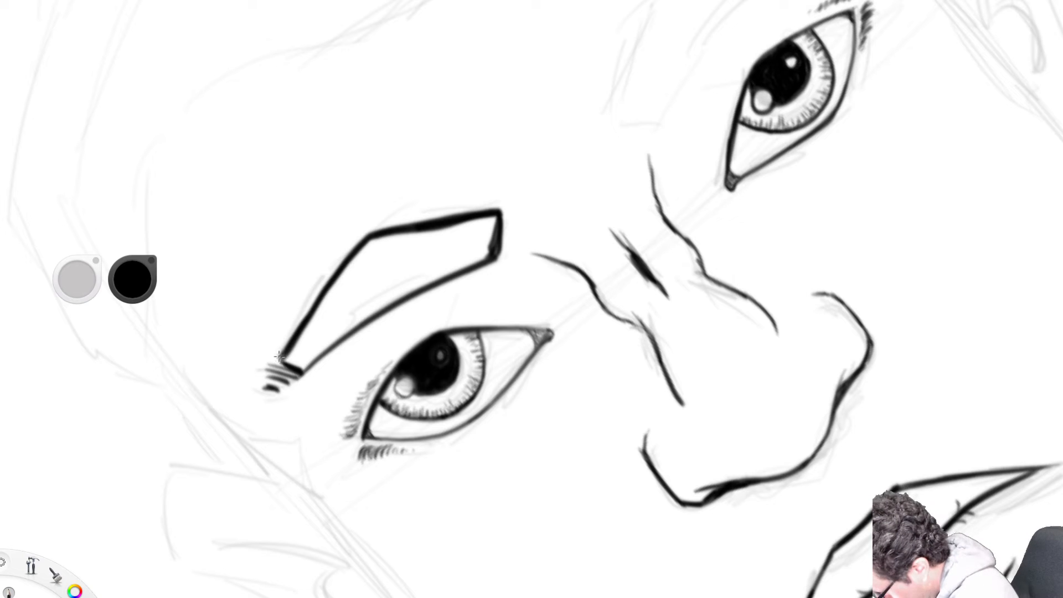
- Fill the outer part of the first eyebrow with dense black strokes
mouse_move(284, 358)
mouse_down()
mouse_move(300, 339)
mouse_move(294, 368)
mouse_up()
drag(301, 332, 280, 360)
mouse_move(348, 266)
mouse_down()
mouse_move(296, 354)
mouse_move(304, 372)
mouse_up()
drag(346, 307, 304, 336)
drag(404, 289, 319, 357)
mouse_move(383, 271)
mouse_down()
mouse_move(312, 340)
mouse_move(319, 354)
mouse_up()
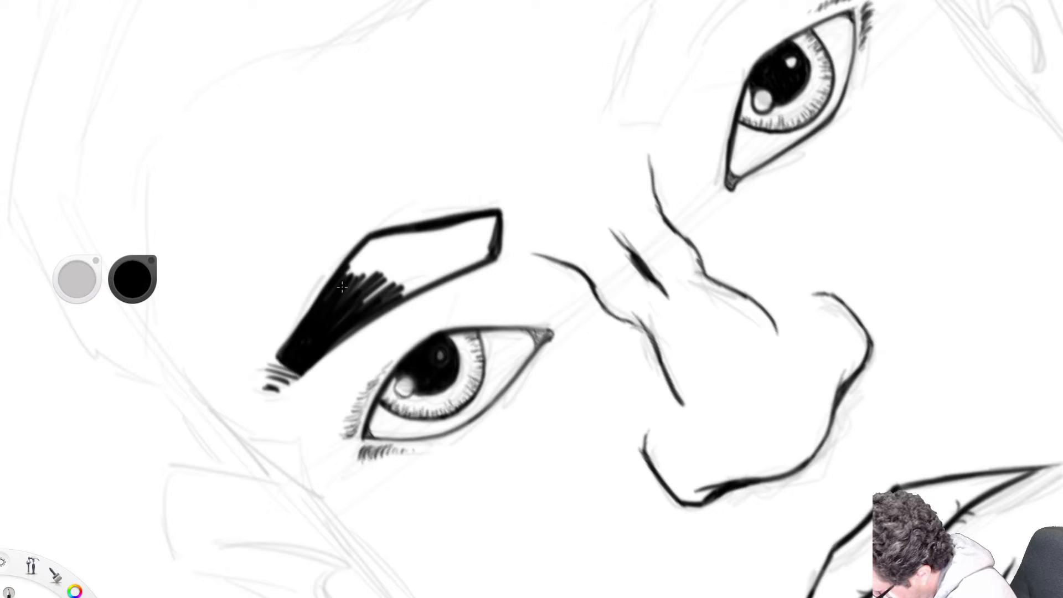
- Extend the black fill through the first eyebrow's arch and along its upper and lower edges
drag(346, 276, 382, 241)
mouse_move(344, 302)
mouse_down()
mouse_move(379, 258)
mouse_move(393, 266)
mouse_up()
drag(362, 309, 403, 269)
drag(338, 342, 466, 258)
mouse_move(394, 299)
mouse_down()
mouse_move(483, 254)
mouse_move(494, 216)
mouse_up()
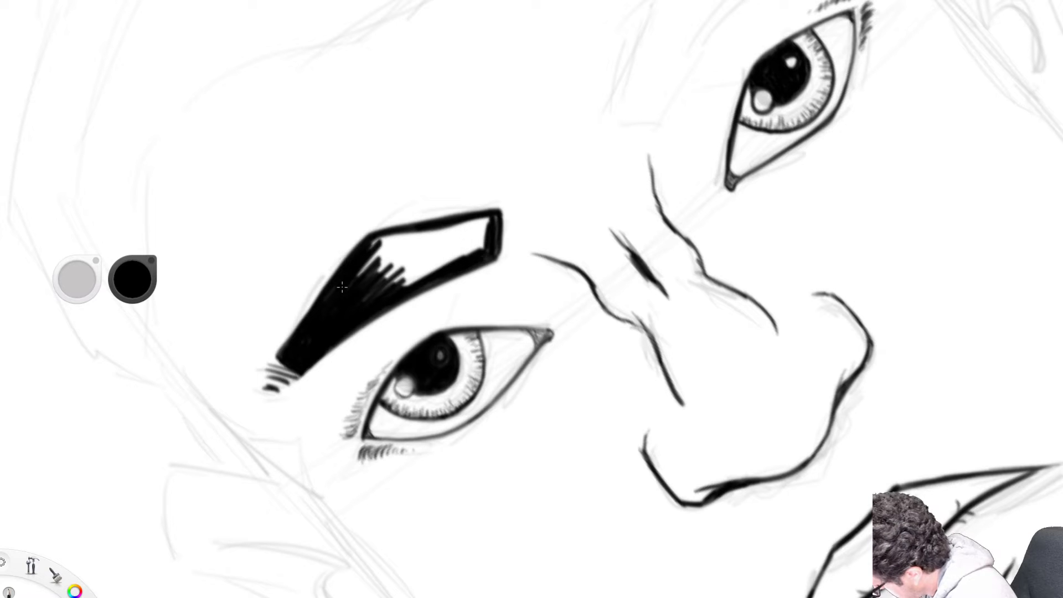
drag(360, 277, 383, 237)
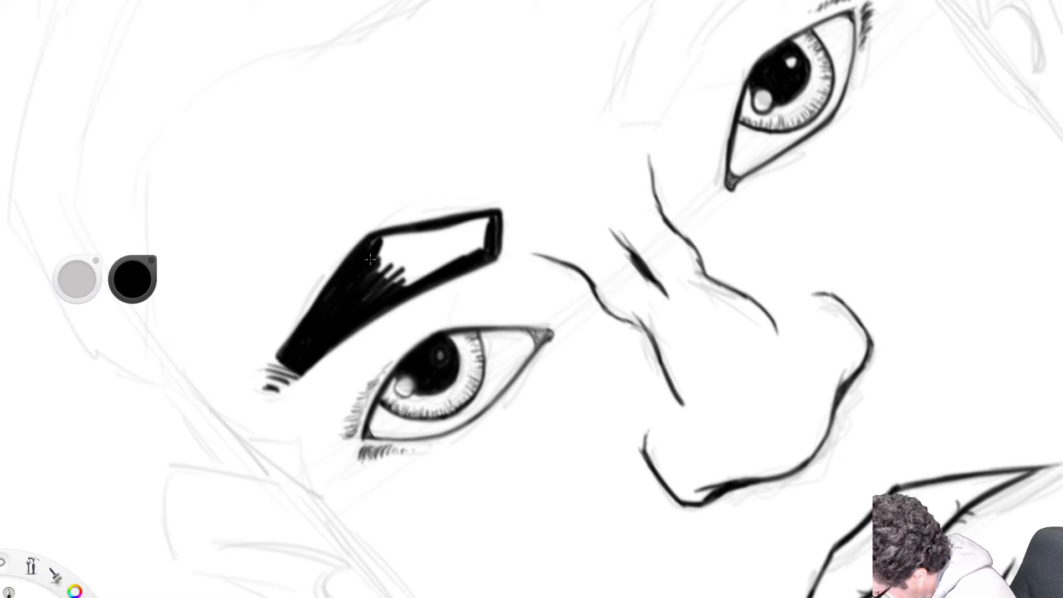
mouse_move(372, 297)
mouse_down()
mouse_move(390, 237)
mouse_move(405, 242)
mouse_up()
mouse_move(387, 279)
mouse_down()
mouse_move(397, 239)
mouse_move(458, 222)
mouse_up()
drag(392, 244, 470, 221)
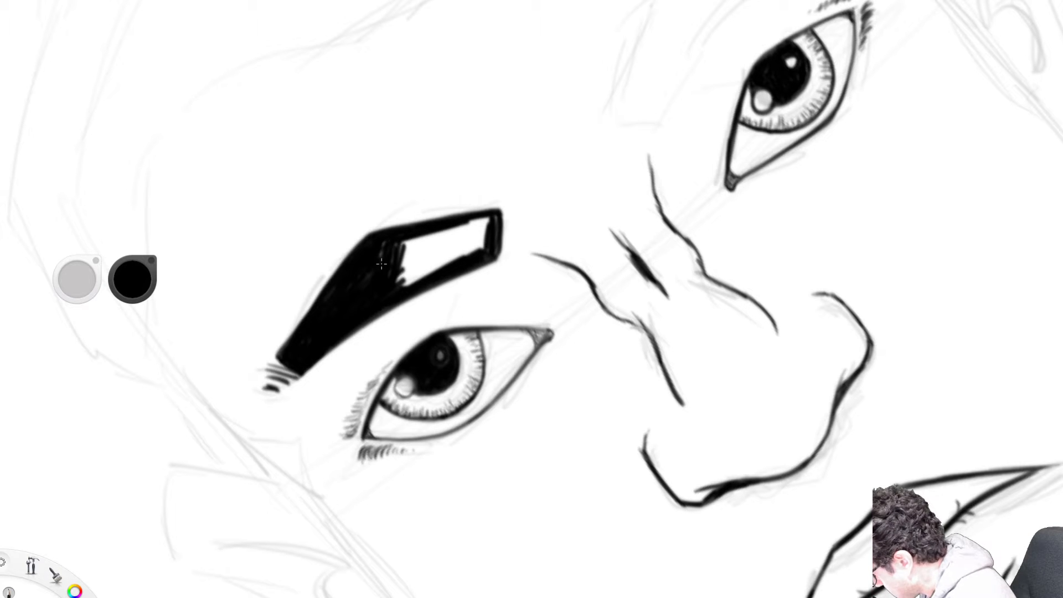
- Fill the remaining white gap in the inner part of the first eyebrow with solid black
drag(399, 269, 407, 241)
drag(398, 288, 413, 241)
drag(406, 279, 427, 237)
drag(412, 282, 446, 232)
mouse_move(424, 274)
mouse_down()
mouse_move(454, 233)
mouse_move(464, 241)
mouse_move(488, 217)
mouse_up()
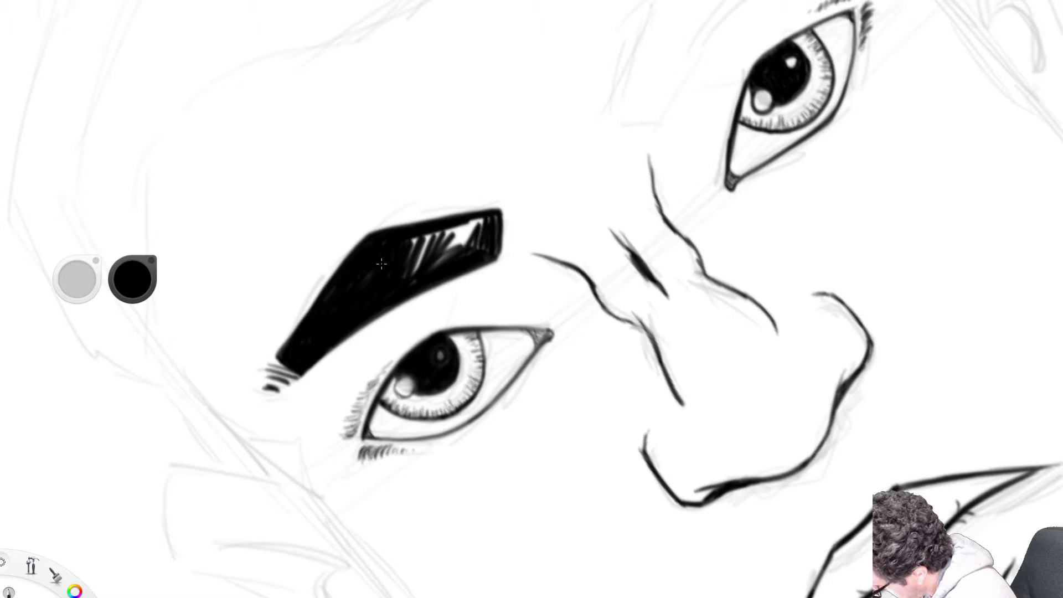
mouse_move(410, 254)
mouse_down()
mouse_move(483, 218)
mouse_move(471, 226)
mouse_up()
drag(412, 275, 483, 220)
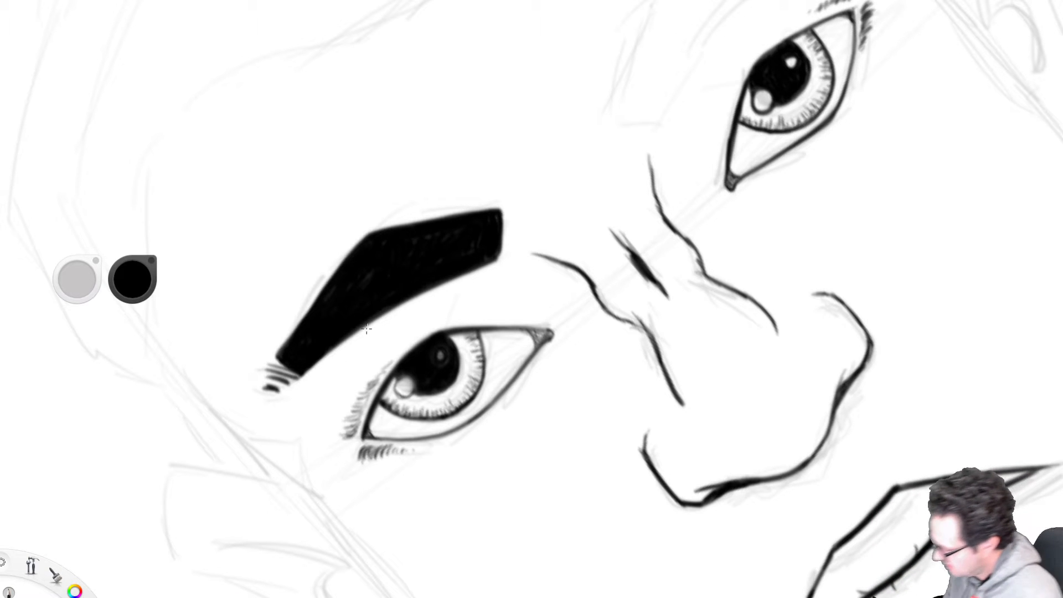
- Ink the outline of the eyebrow above the second eye and add short hair strokes beyond its outer end
key(space)
drag(713, 254, 453, 489)
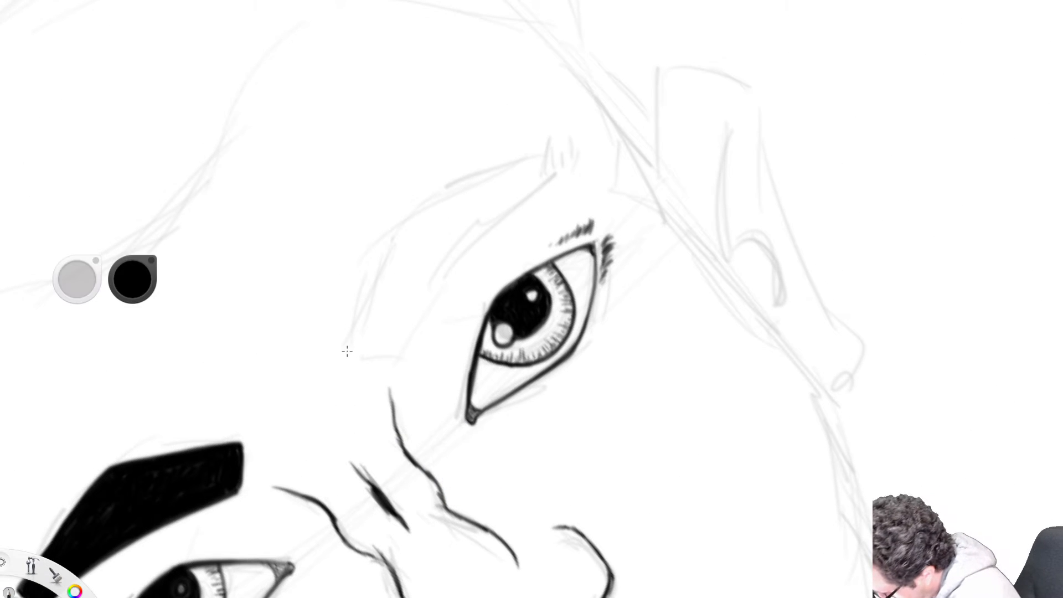
mouse_move(348, 351)
mouse_down()
mouse_move(374, 273)
mouse_move(409, 218)
mouse_move(538, 149)
mouse_up()
mouse_move(349, 343)
mouse_down()
mouse_move(372, 357)
mouse_move(402, 349)
mouse_move(431, 296)
mouse_move(539, 183)
mouse_up()
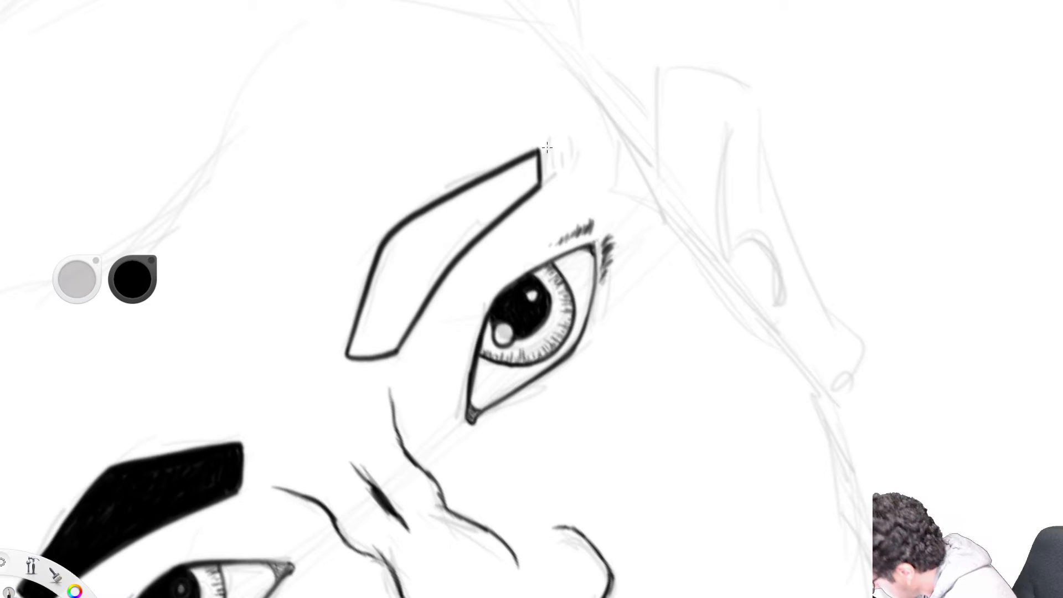
mouse_move(545, 143)
mouse_down()
mouse_move(543, 178)
mouse_move(552, 176)
mouse_up()
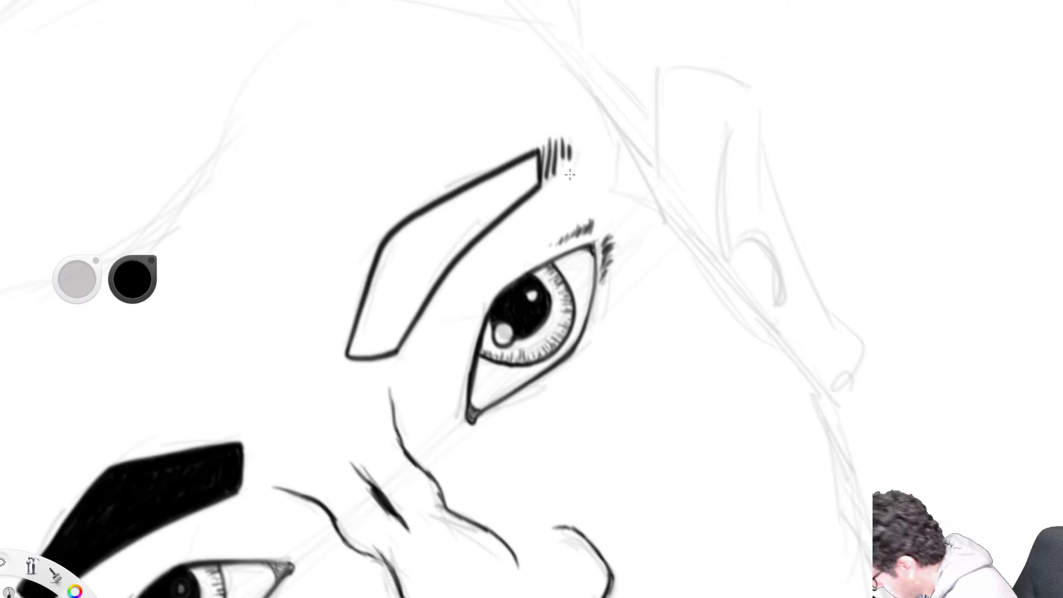
- Fill the second eyebrow in black along its upper edge, from the inner end past the arch
mouse_move(353, 350)
mouse_down()
mouse_move(377, 282)
mouse_move(357, 344)
mouse_move(381, 297)
mouse_up()
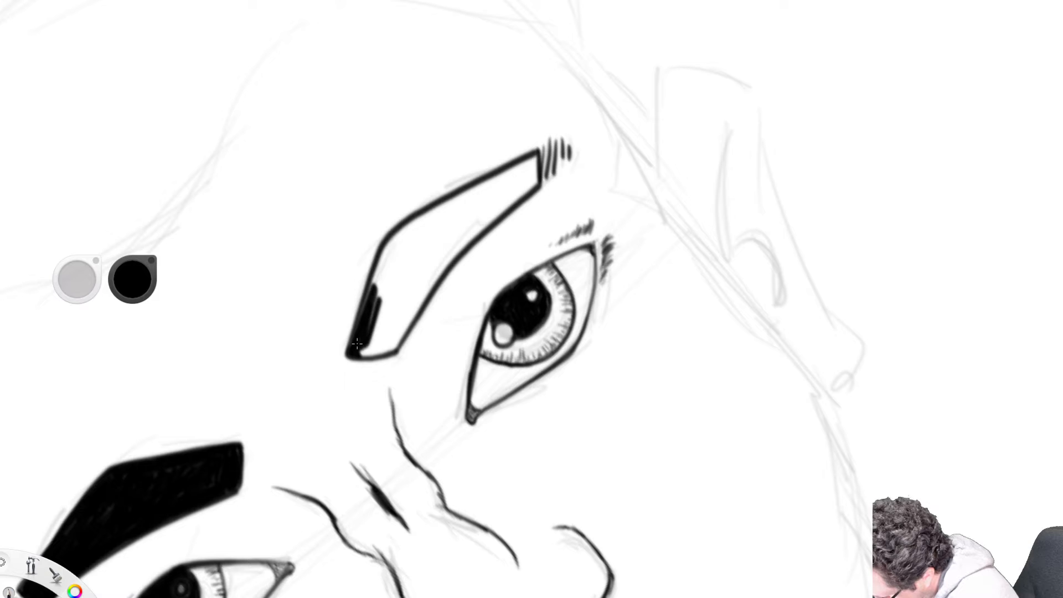
drag(366, 357, 377, 337)
drag(369, 352, 384, 273)
drag(359, 326, 394, 241)
drag(378, 299, 403, 240)
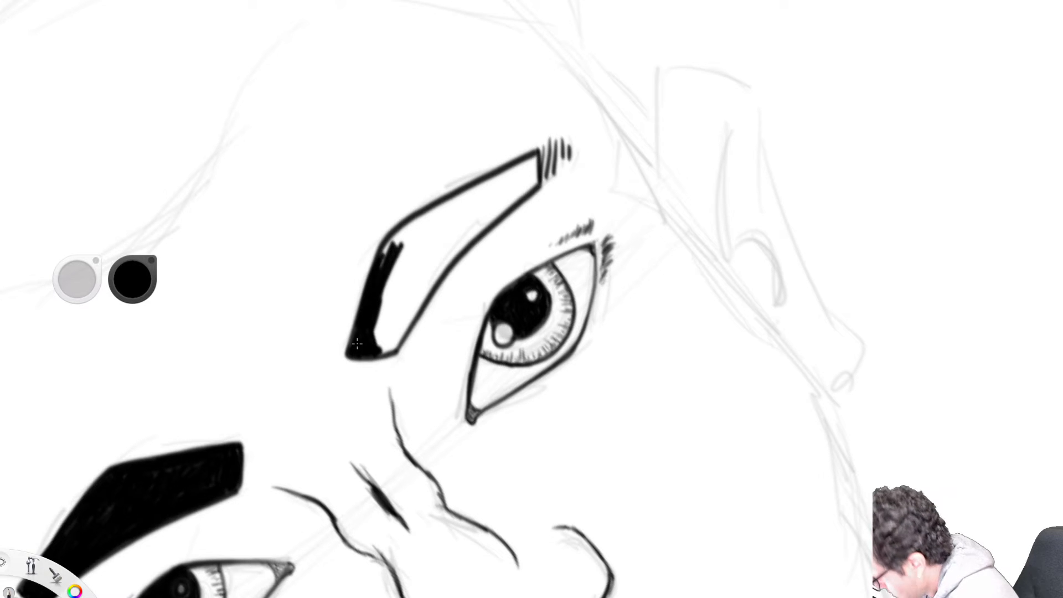
mouse_move(386, 281)
mouse_down()
mouse_move(416, 215)
mouse_move(457, 198)
mouse_up()
drag(400, 251, 484, 188)
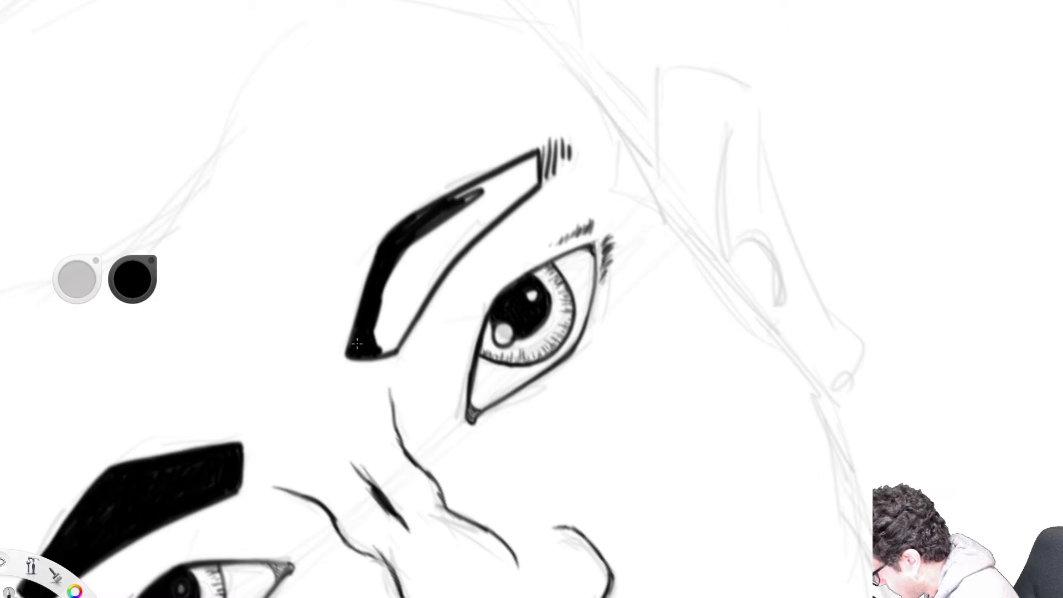
- Fill the outer end of the second eyebrow with solid black strokes
drag(410, 229, 500, 175)
mouse_move(453, 210)
mouse_down()
mouse_move(538, 156)
mouse_move(477, 231)
mouse_up()
mouse_move(515, 193)
mouse_down()
mouse_move(460, 254)
mouse_move(471, 234)
mouse_up()
mouse_move(517, 178)
mouse_down()
mouse_move(477, 222)
mouse_move(479, 213)
mouse_up()
mouse_move(524, 170)
mouse_down()
mouse_move(516, 180)
mouse_move(527, 188)
mouse_up()
drag(531, 181, 491, 227)
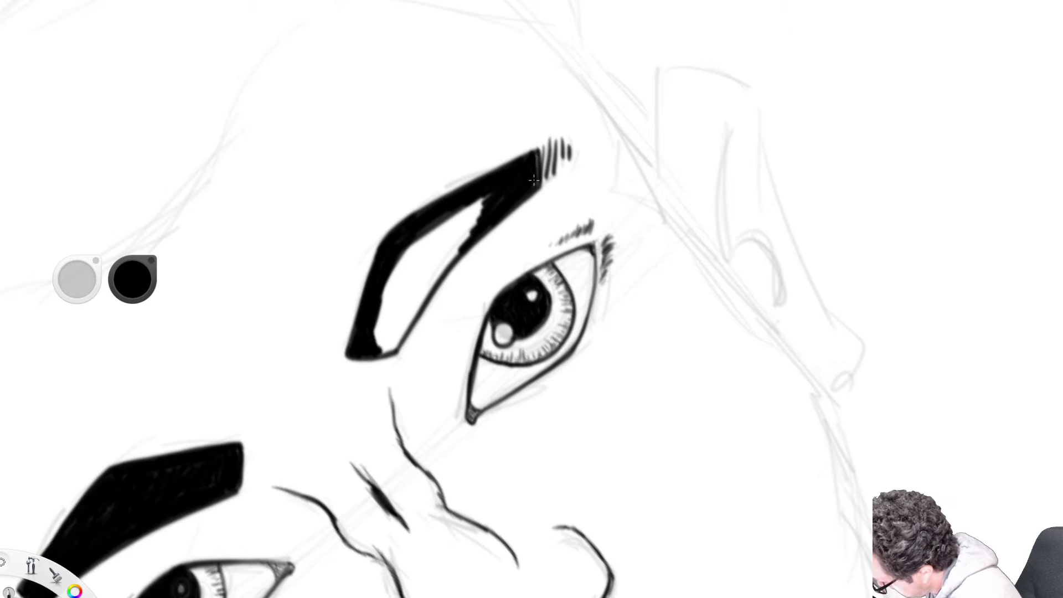
- Fill the middle of the second eyebrow and darken its lower edge
drag(490, 197, 390, 276)
drag(440, 218, 385, 291)
mouse_move(468, 205)
mouse_down()
mouse_move(394, 279)
mouse_move(410, 276)
mouse_move(411, 308)
mouse_up()
drag(470, 236, 410, 310)
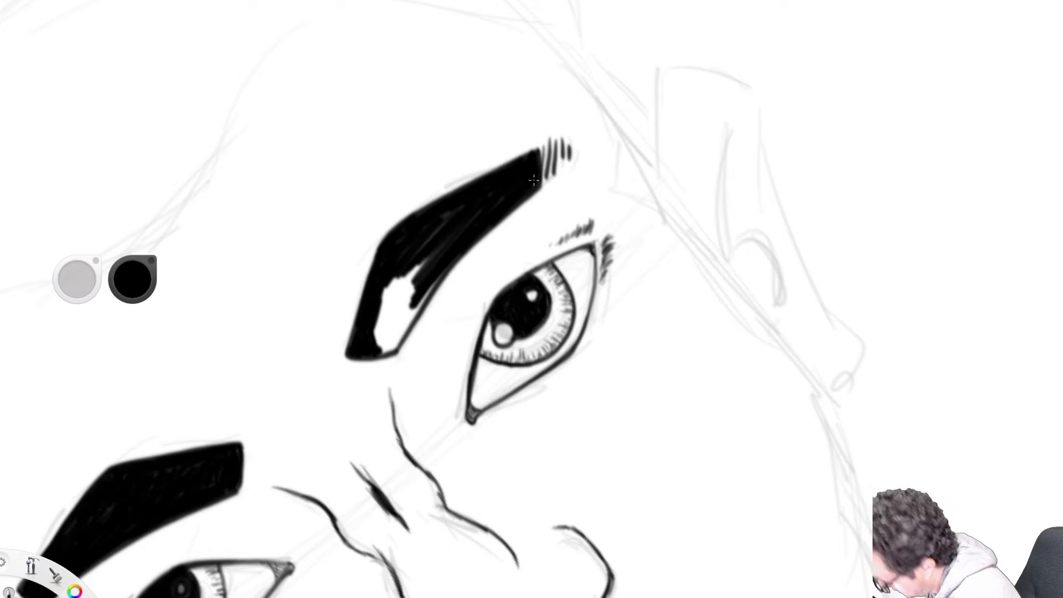
- Fill the last white gap near the second eyebrow's inner end with solid black
mouse_move(462, 206)
mouse_down()
mouse_move(421, 249)
mouse_move(375, 332)
mouse_up()
drag(399, 275, 377, 338)
drag(426, 260, 379, 332)
drag(443, 244, 394, 322)
mouse_move(432, 265)
mouse_down()
mouse_move(391, 335)
mouse_move(403, 332)
mouse_up()
drag(429, 294, 377, 349)
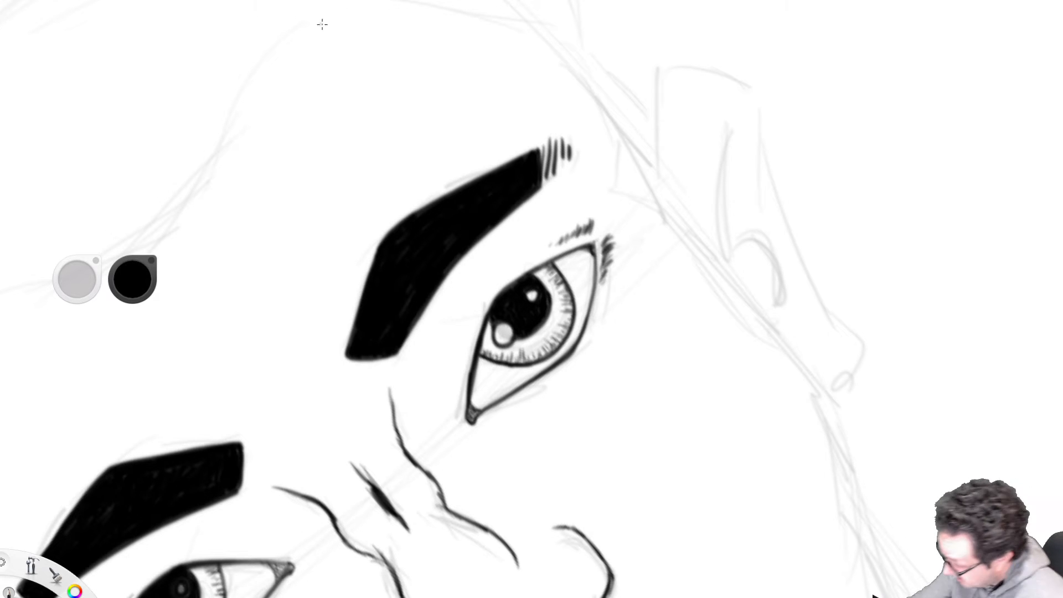
- Straighten the rotated canvas and bring the whole face into view
key(space)
drag(516, 281, 507, 249)
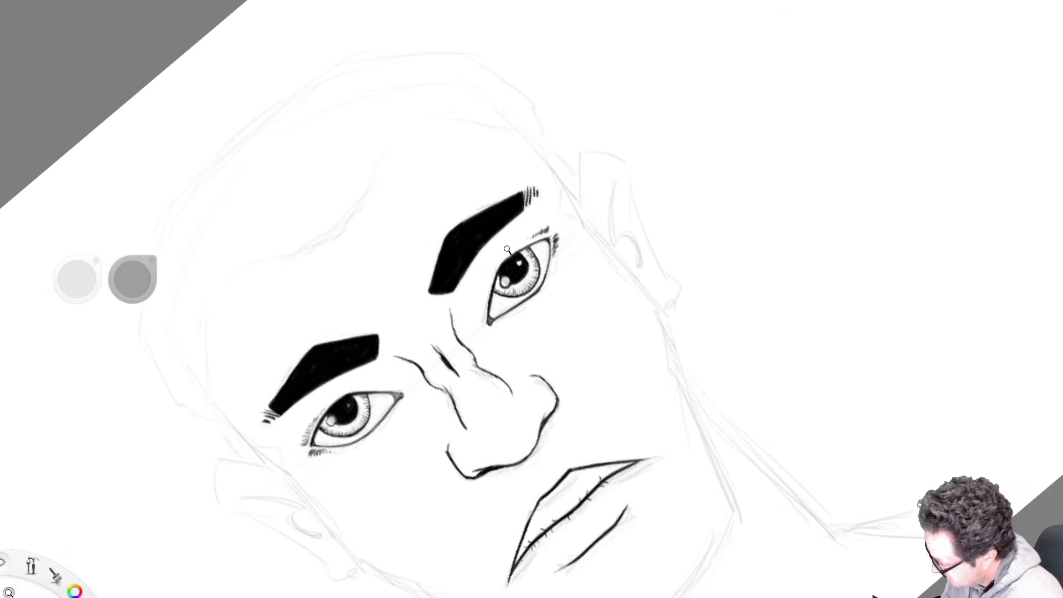
mouse_move(442, 297)
mouse_down()
mouse_move(449, 278)
mouse_move(572, 236)
mouse_move(464, 257)
mouse_move(439, 309)
mouse_move(441, 297)
mouse_up()
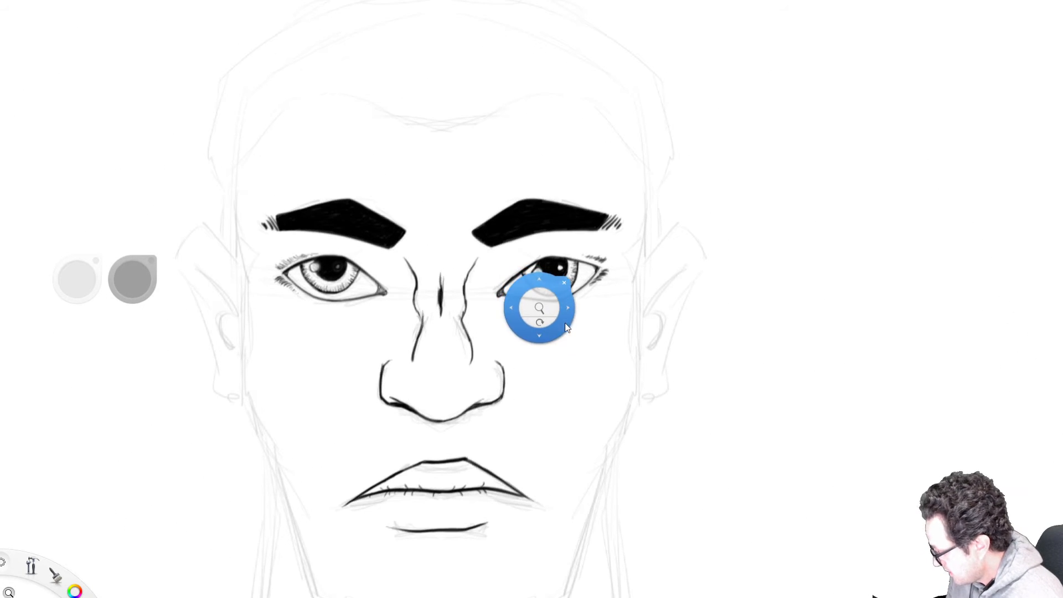
- Ink the upper rim, outer edge and inner fold of the ear on the viewer's right over the faded sketch
drag(566, 328, 645, 256)
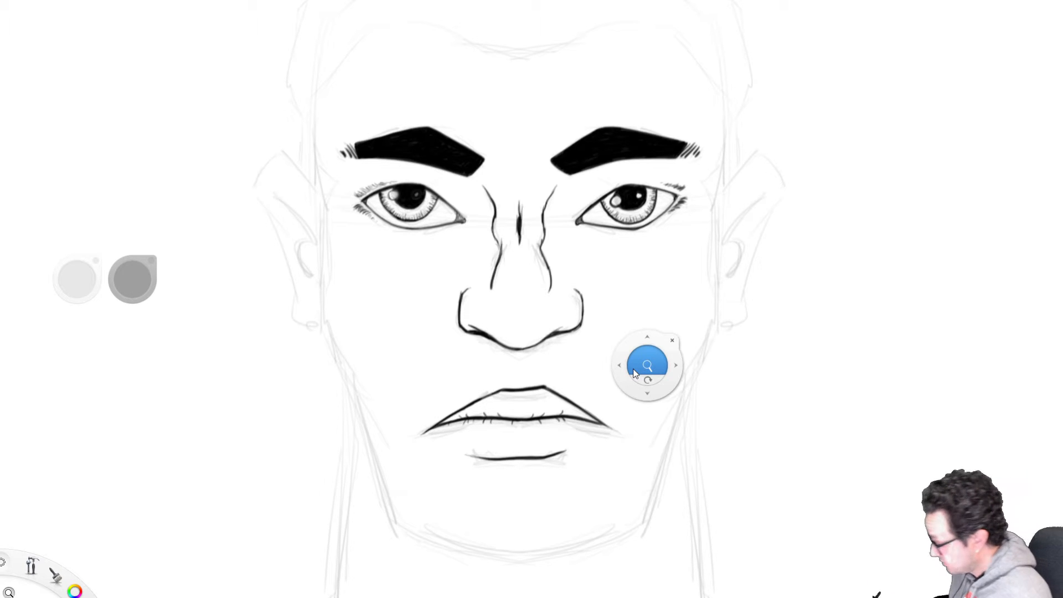
drag(650, 338, 539, 466)
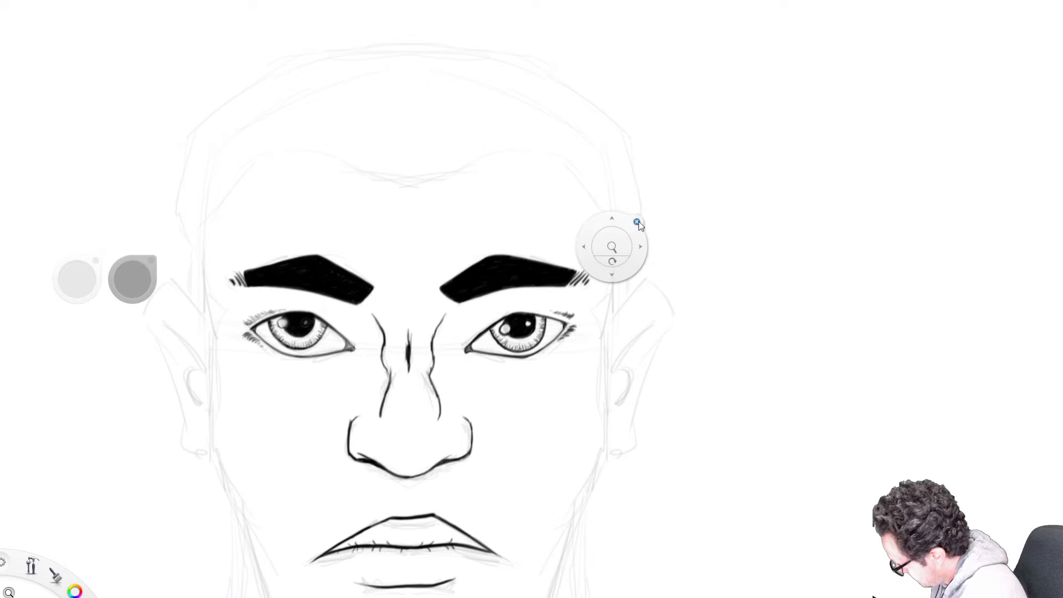
click(637, 222)
mouse_move(613, 320)
mouse_down()
mouse_move(643, 289)
mouse_move(662, 287)
mouse_move(672, 316)
mouse_up()
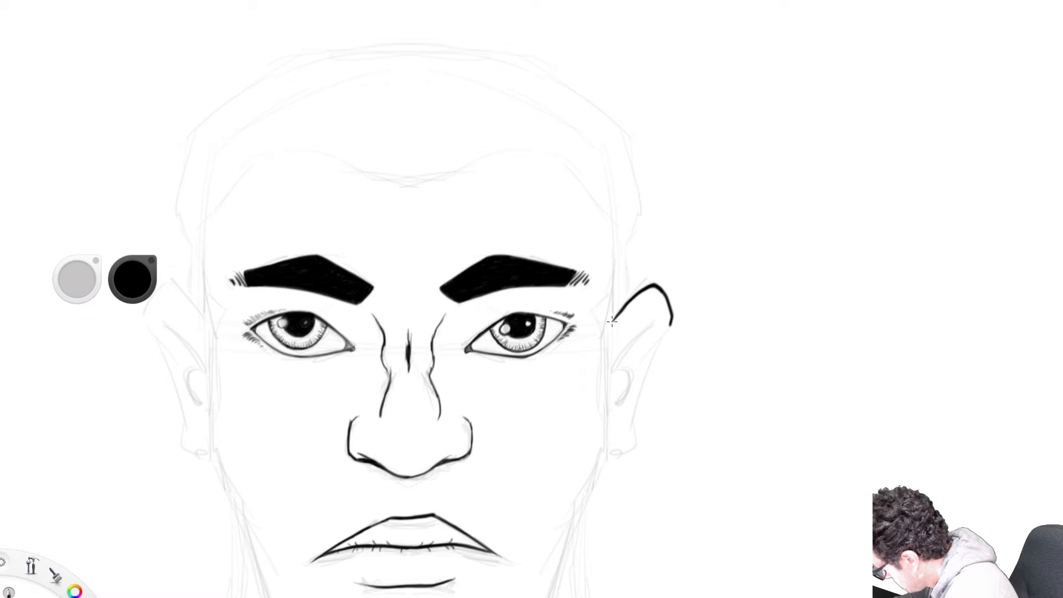
drag(665, 334, 629, 406)
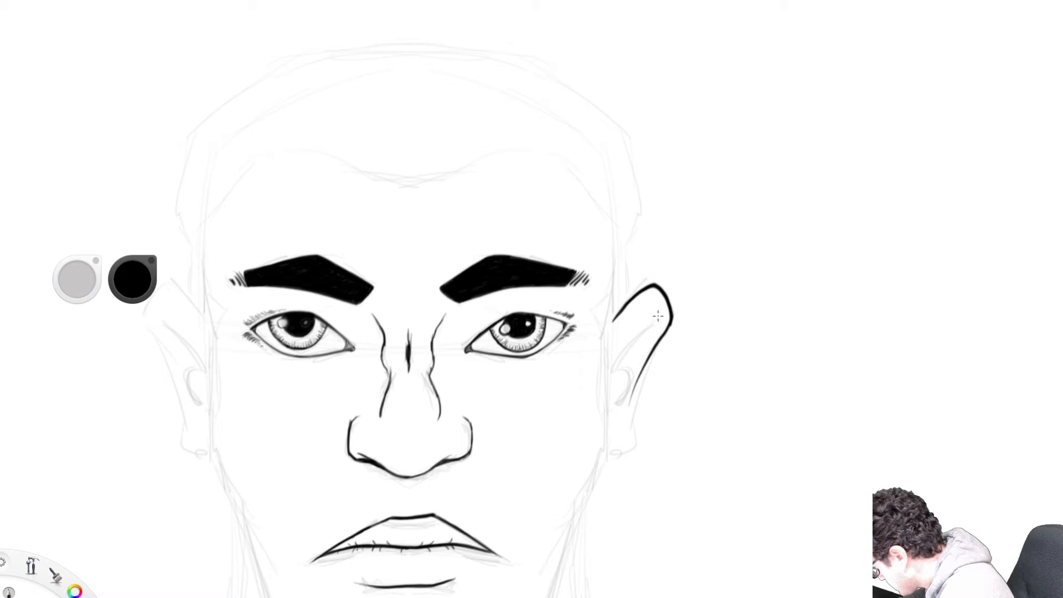
mouse_move(658, 316)
mouse_down()
mouse_move(618, 367)
mouse_move(616, 406)
mouse_up()
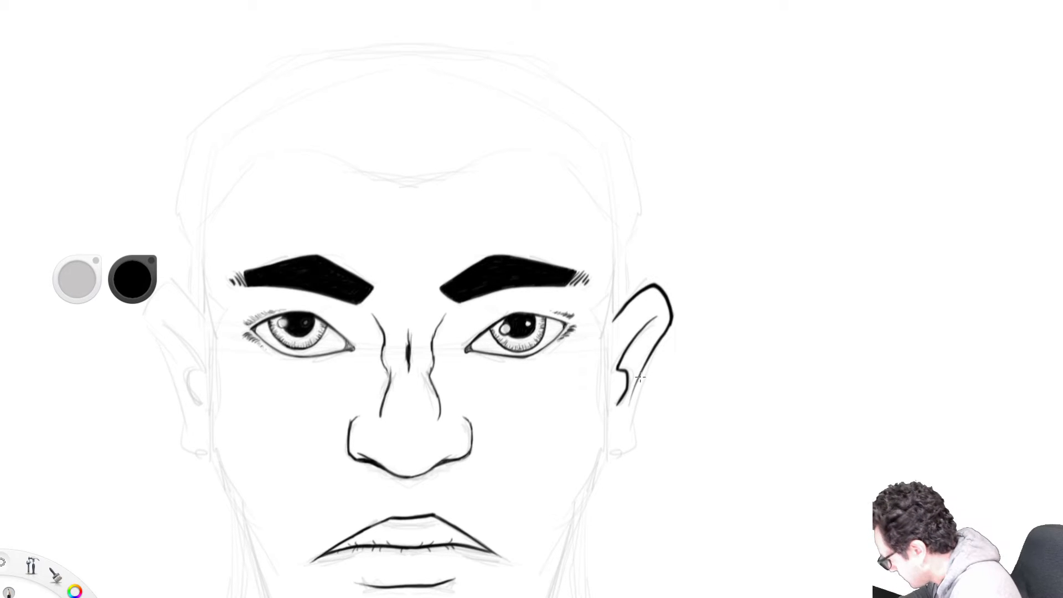
- Sketch a small study of the ear's inner folds and rim in the empty area beside the inked ear
drag(720, 366, 722, 388)
mouse_move(720, 342)
mouse_down()
mouse_move(747, 317)
mouse_move(720, 341)
mouse_move(741, 367)
mouse_up()
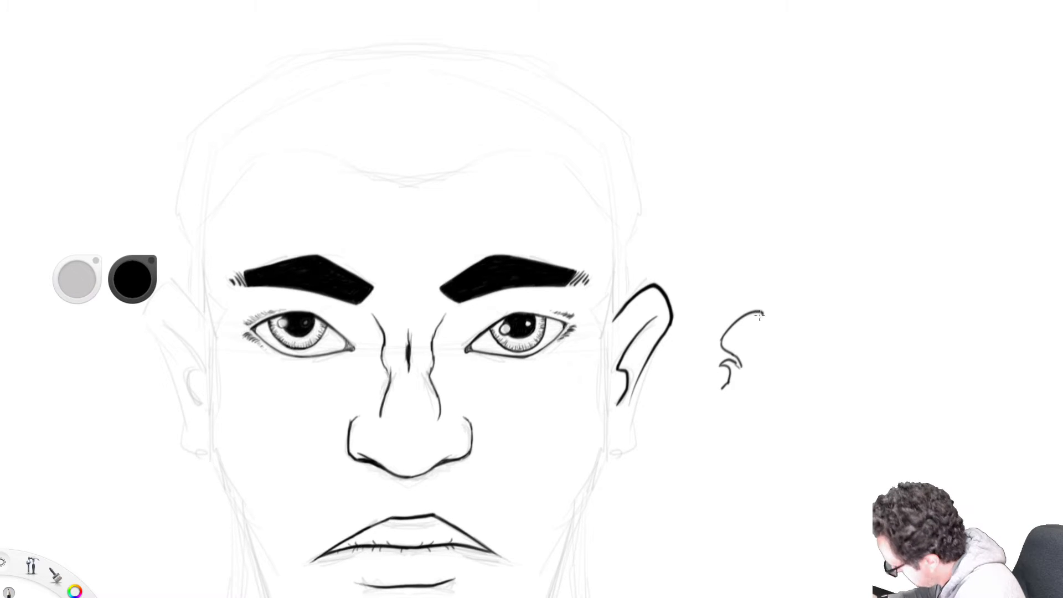
drag(753, 312, 745, 368)
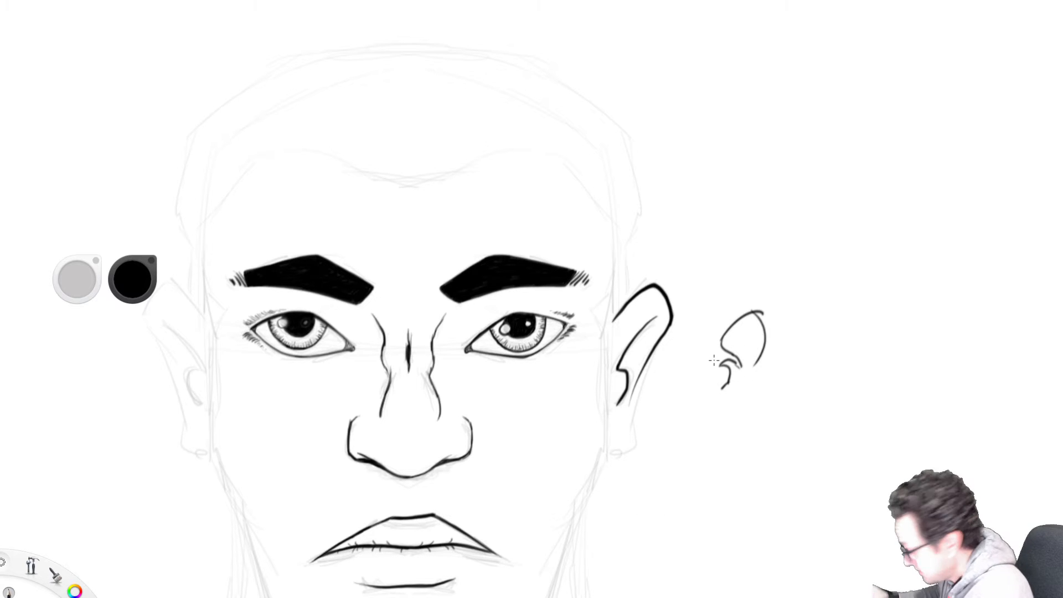
- Sketch a larger ear study below the first one, with outer rim, inner folds, hatched shading in the hollow and a lobe
mouse_move(720, 443)
mouse_down()
mouse_move(772, 412)
mouse_move(787, 440)
mouse_move(781, 496)
mouse_move(725, 528)
mouse_up()
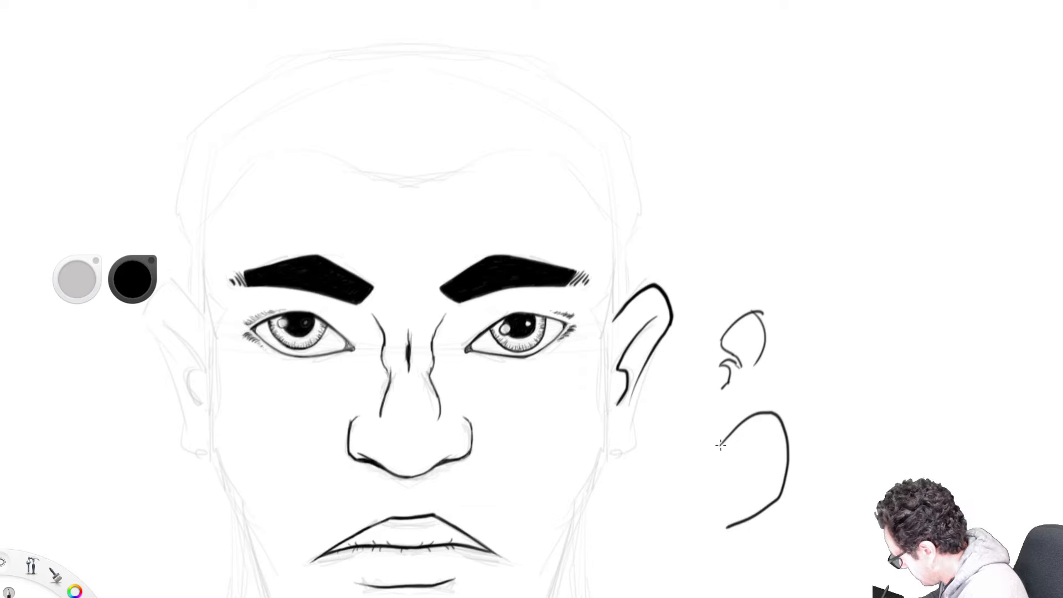
mouse_move(727, 468)
mouse_down()
mouse_move(773, 436)
mouse_move(727, 477)
mouse_move(734, 490)
mouse_up()
drag(766, 436, 755, 487)
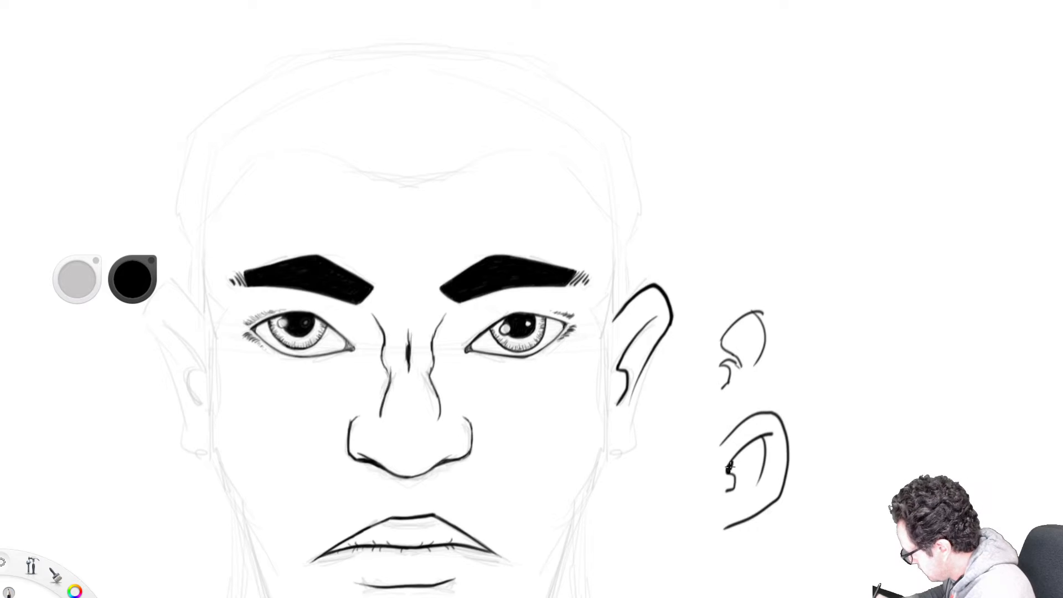
drag(741, 453, 734, 484)
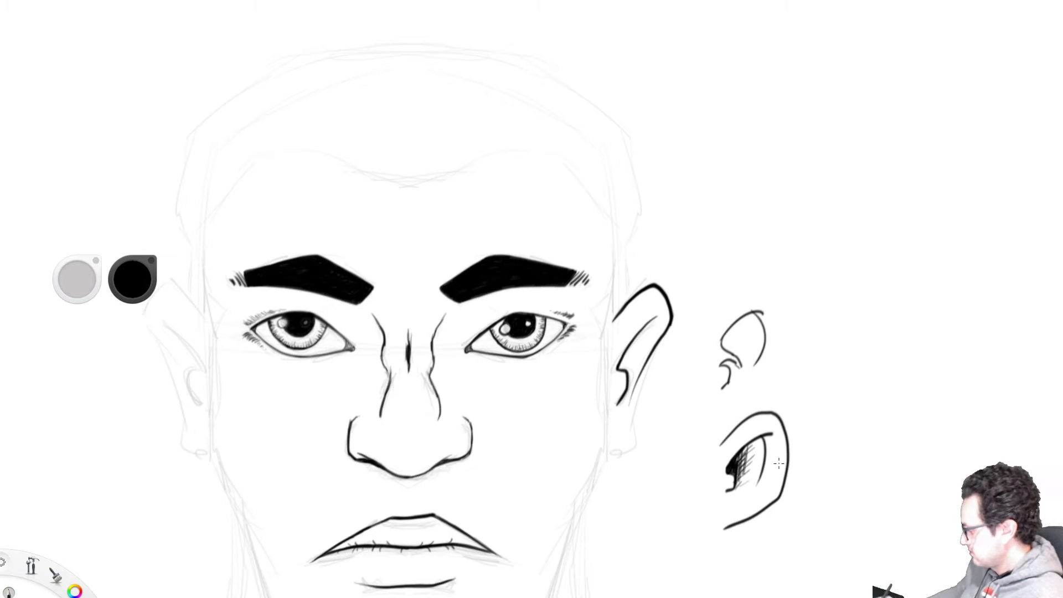
mouse_move(740, 539)
mouse_down()
mouse_move(746, 521)
mouse_move(726, 533)
mouse_up()
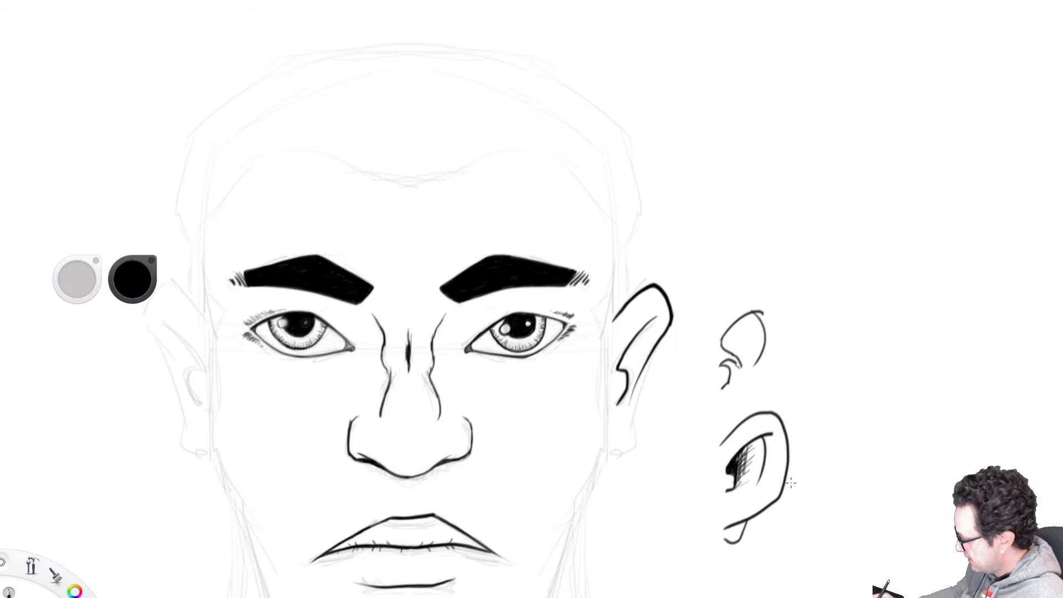
- Undo all strokes of both ear studies beside the head
key(ctrl+z)
key(ctrl+z)
key(ctrl+z)
key(ctrl+z)
key(ctrl+z)
key(ctrl+z)
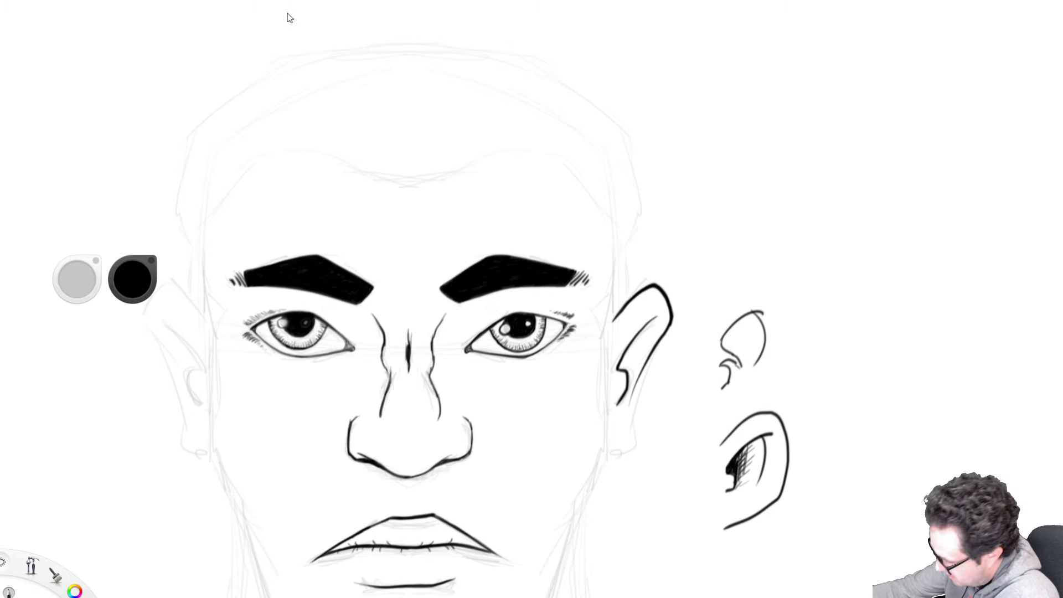
key(ctrl+z)
key(ctrl+z)
key(ctrl+z)
key(ctrl+z)
key(ctrl+z)
key(ctrl+z)
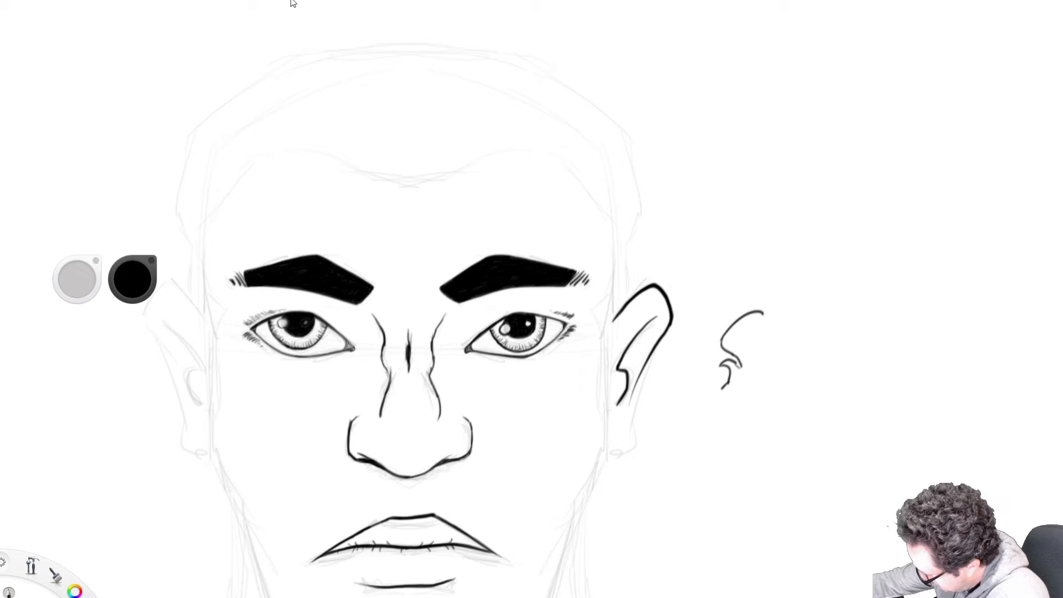
key(ctrl+z)
key(ctrl+z)
key(ctrl+z)
key(ctrl+z)
key(ctrl+z)
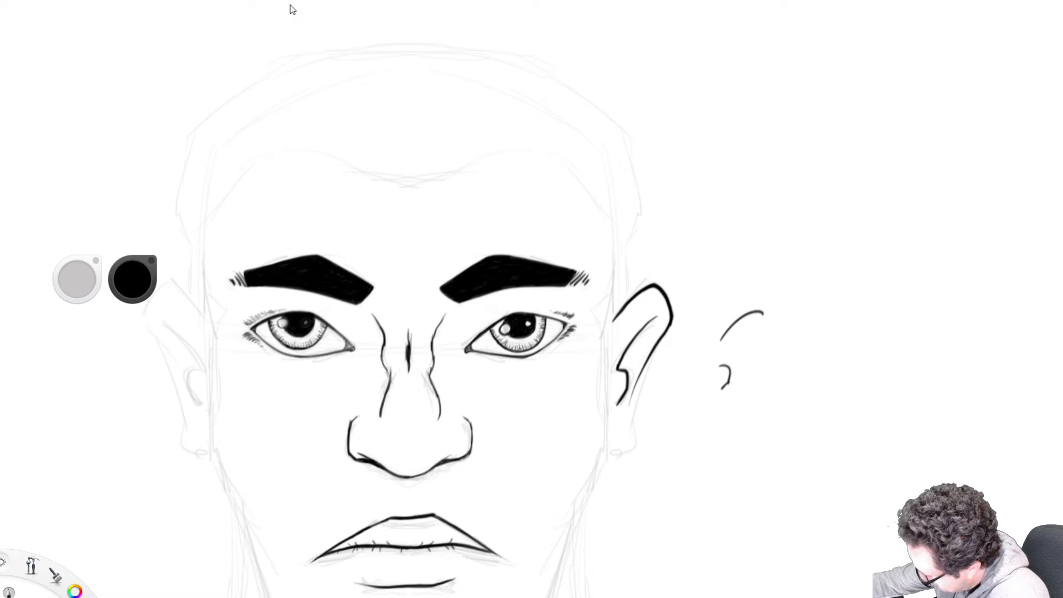
key(ctrl+z)
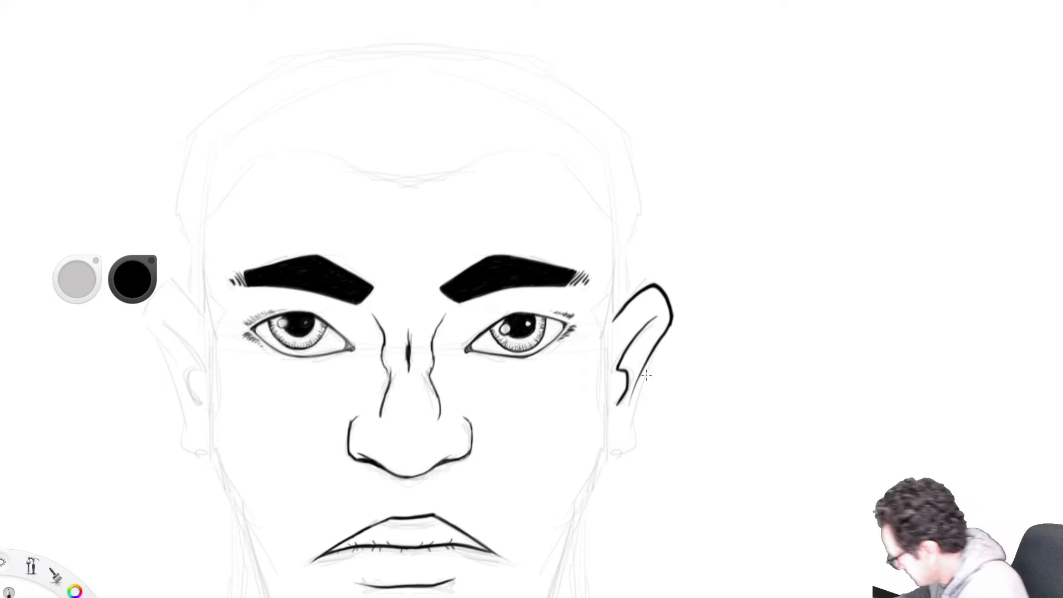
- Ink the first ear's lower edge and lobe, and the opposite ear's outline and inner fold
mouse_move(641, 371)
mouse_down()
mouse_move(635, 438)
mouse_move(600, 447)
mouse_up()
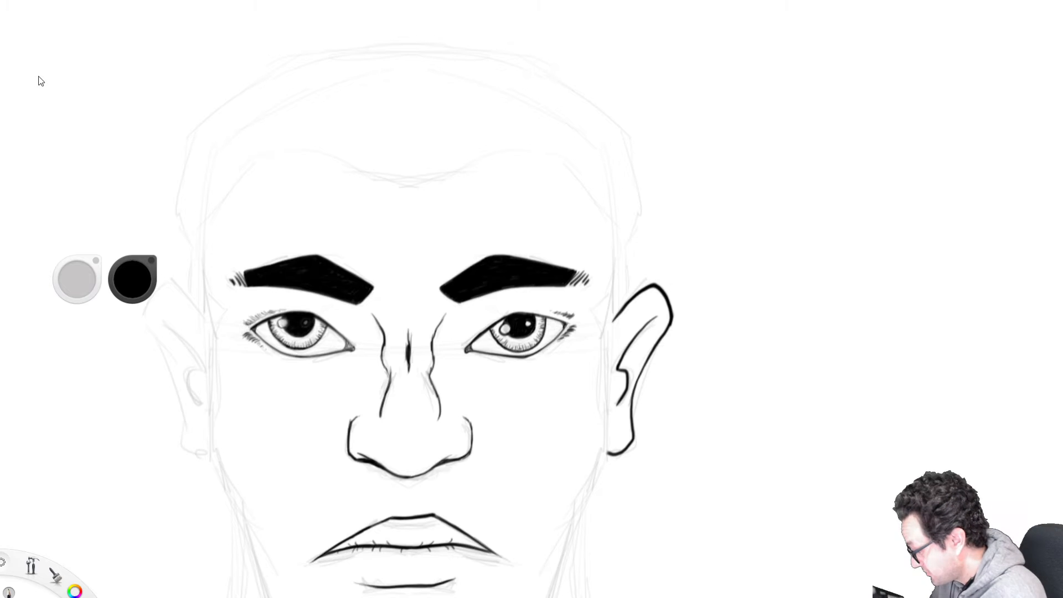
key(space)
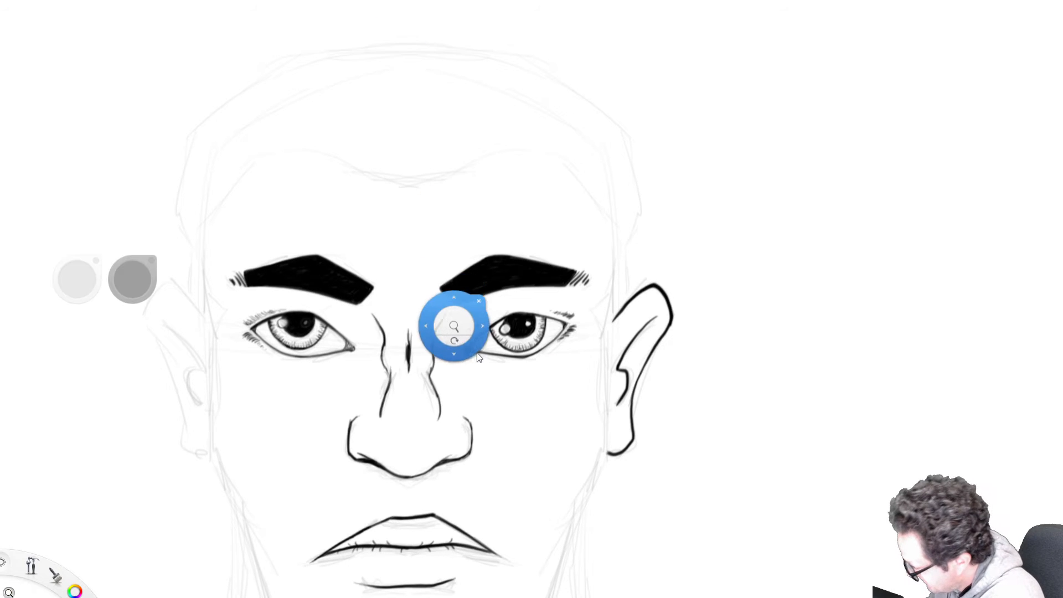
drag(470, 358, 677, 344)
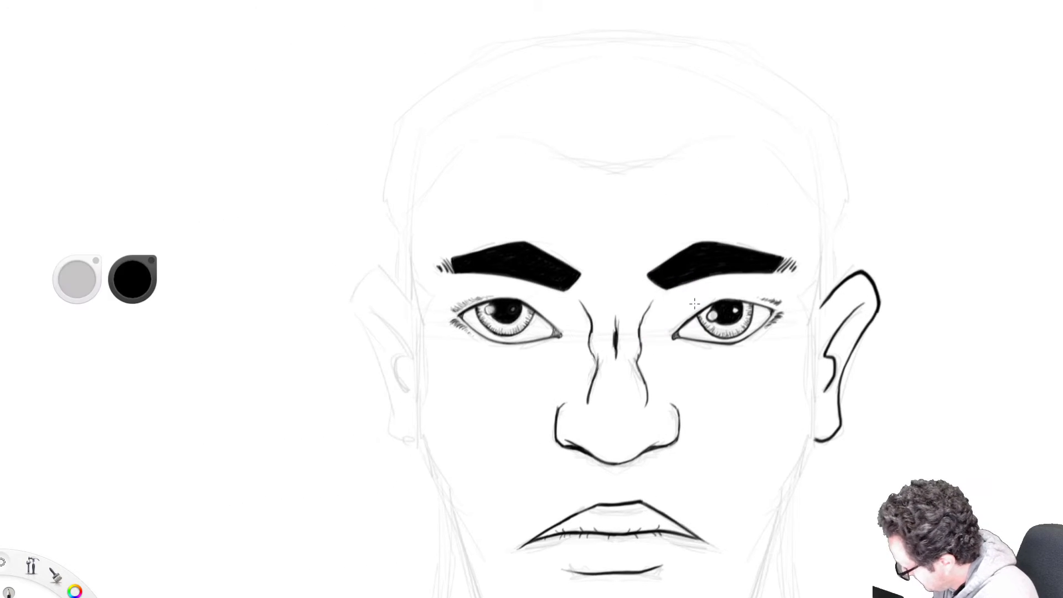
drag(376, 268, 415, 311)
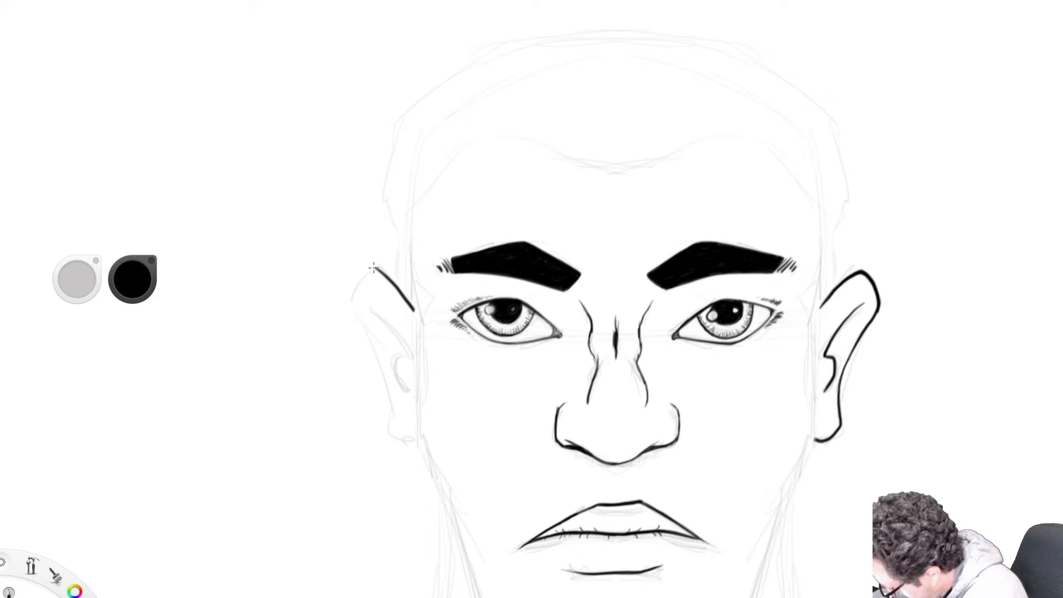
mouse_move(374, 268)
mouse_down()
mouse_move(349, 305)
mouse_move(375, 346)
mouse_move(417, 443)
mouse_up()
mouse_move(360, 301)
mouse_down()
mouse_move(408, 352)
mouse_move(410, 395)
mouse_up()
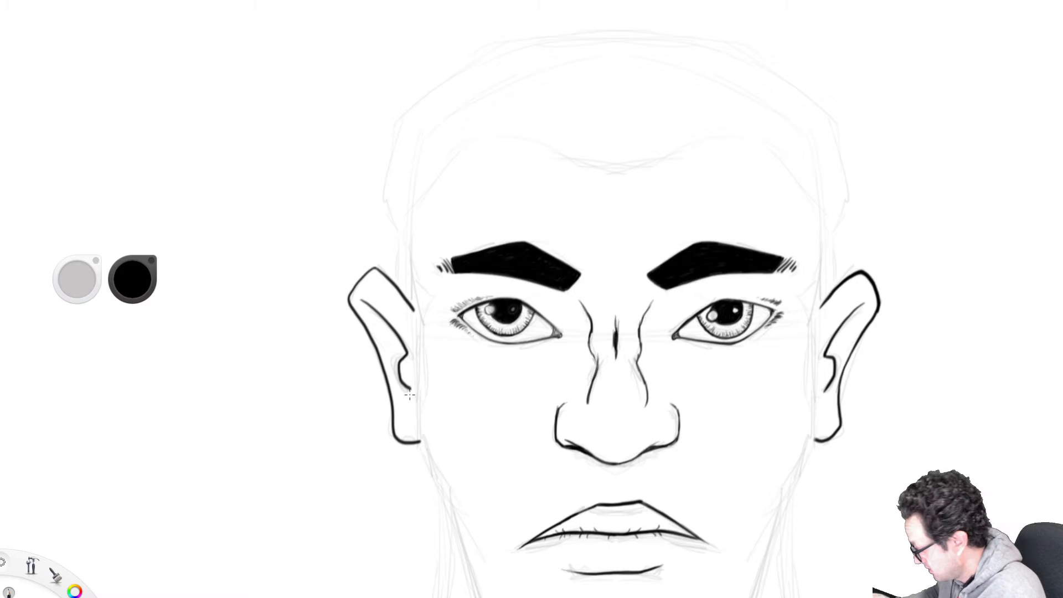
- Ink both sides of the face with tapering cheek lines and a continuous jawline that meets at the chin
key(space)
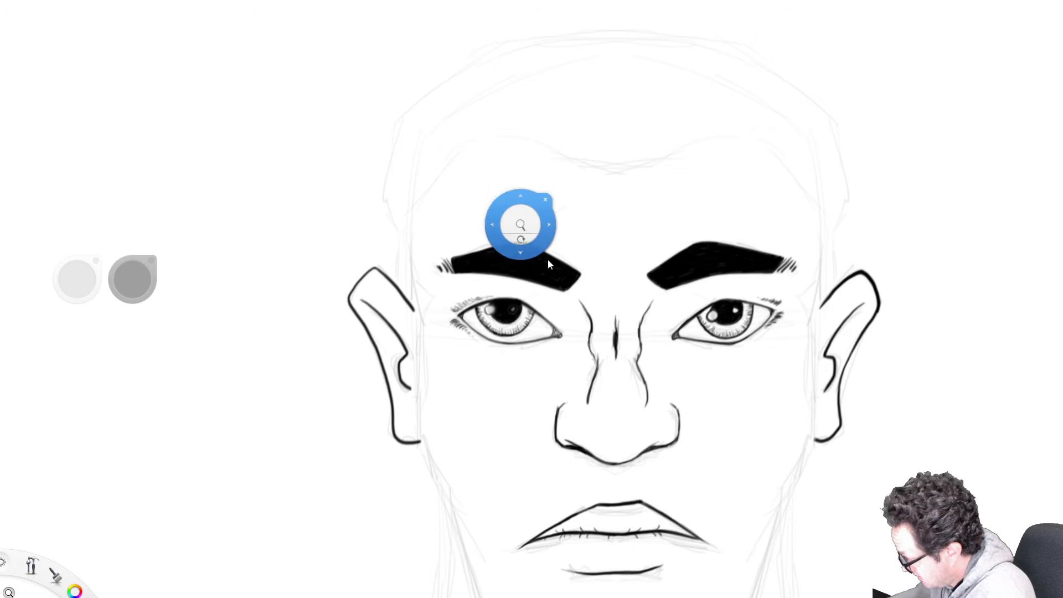
drag(676, 364, 516, 190)
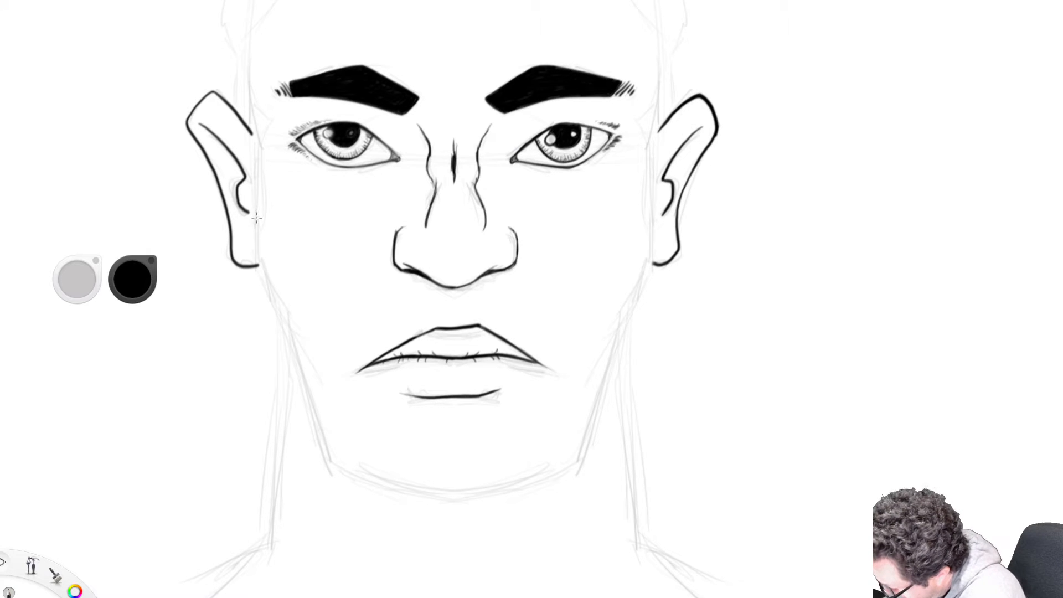
mouse_move(256, 201)
mouse_down()
mouse_move(260, 270)
mouse_move(330, 384)
mouse_up()
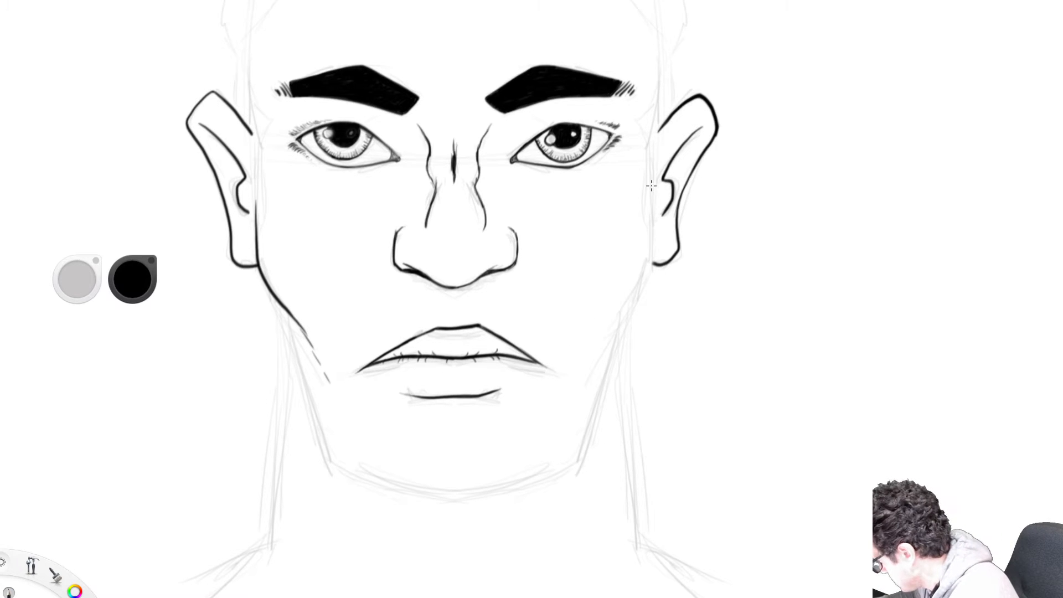
mouse_move(651, 188)
mouse_down()
mouse_move(648, 268)
mouse_move(601, 345)
mouse_up()
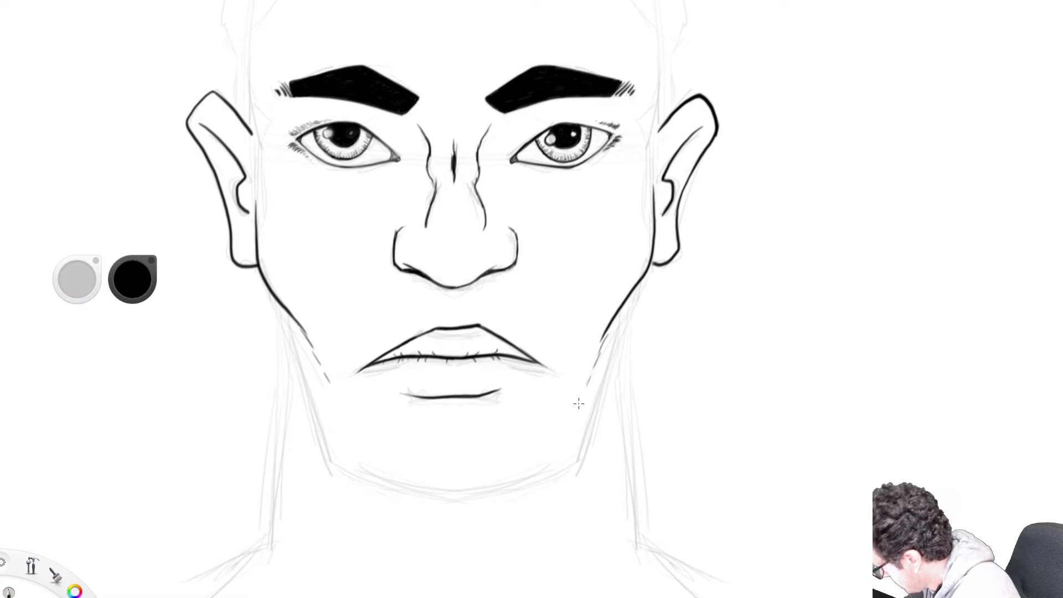
mouse_move(271, 294)
mouse_down()
mouse_move(318, 446)
mouse_move(358, 474)
mouse_move(442, 496)
mouse_up()
mouse_move(641, 277)
mouse_down()
mouse_move(583, 461)
mouse_move(531, 483)
mouse_move(427, 491)
mouse_up()
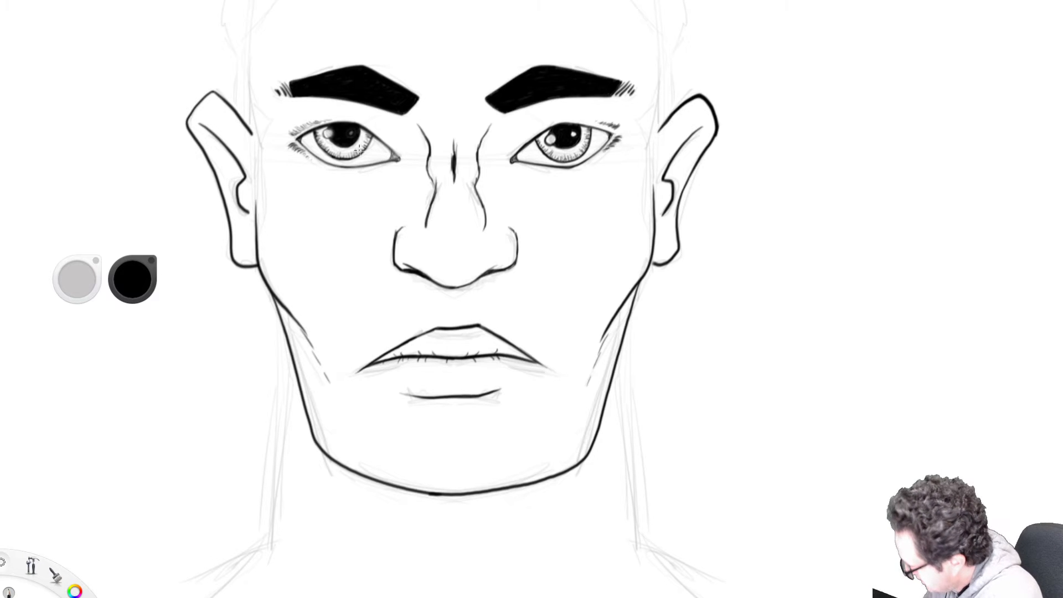
- Ink both sides of the neck from below the ears and extend the sloping shoulder lines to the canvas edge
key(space)
drag(490, 353, 576, 210)
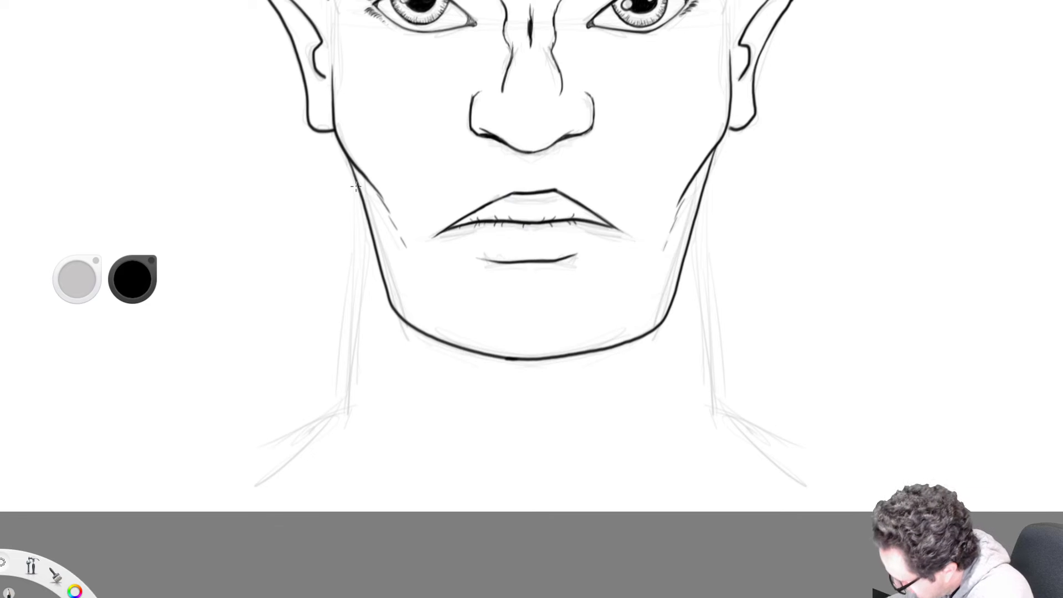
mouse_move(355, 187)
mouse_down()
mouse_move(360, 328)
mouse_move(346, 415)
mouse_up()
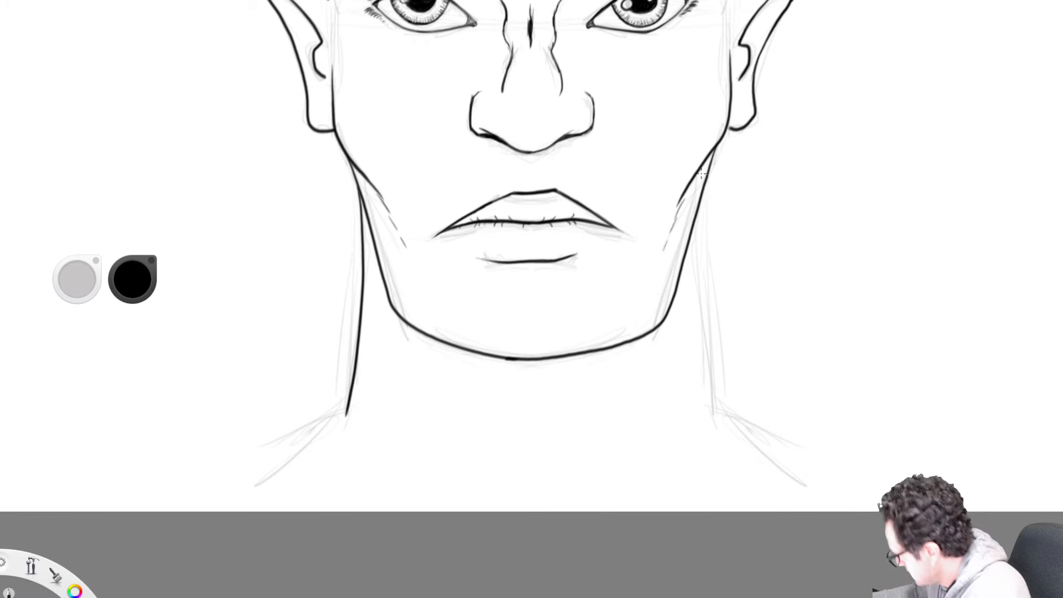
mouse_move(704, 182)
mouse_down()
mouse_move(705, 269)
mouse_move(730, 431)
mouse_up()
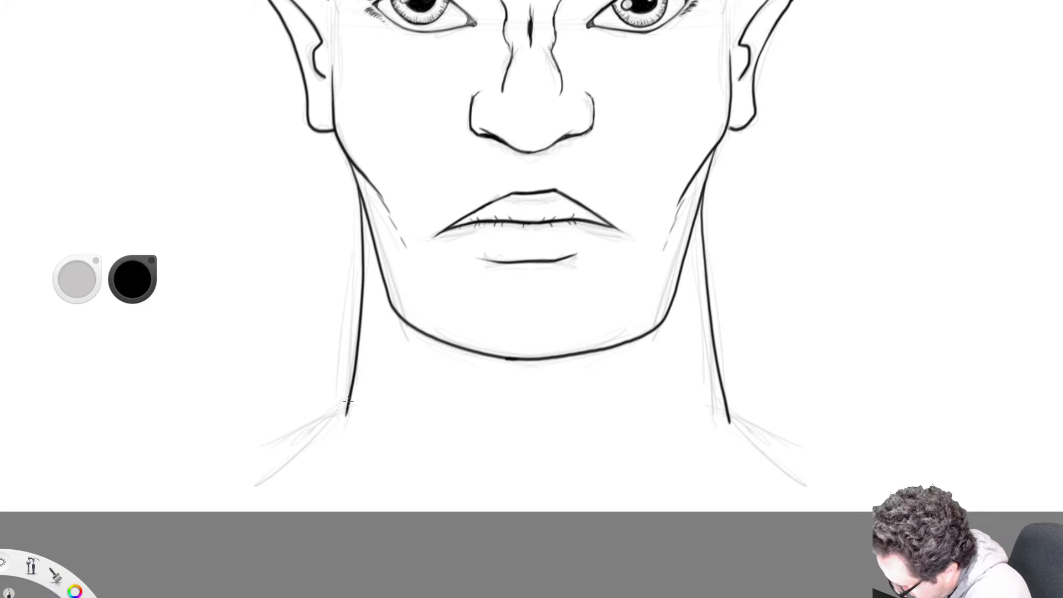
drag(346, 406, 225, 536)
drag(724, 393, 817, 548)
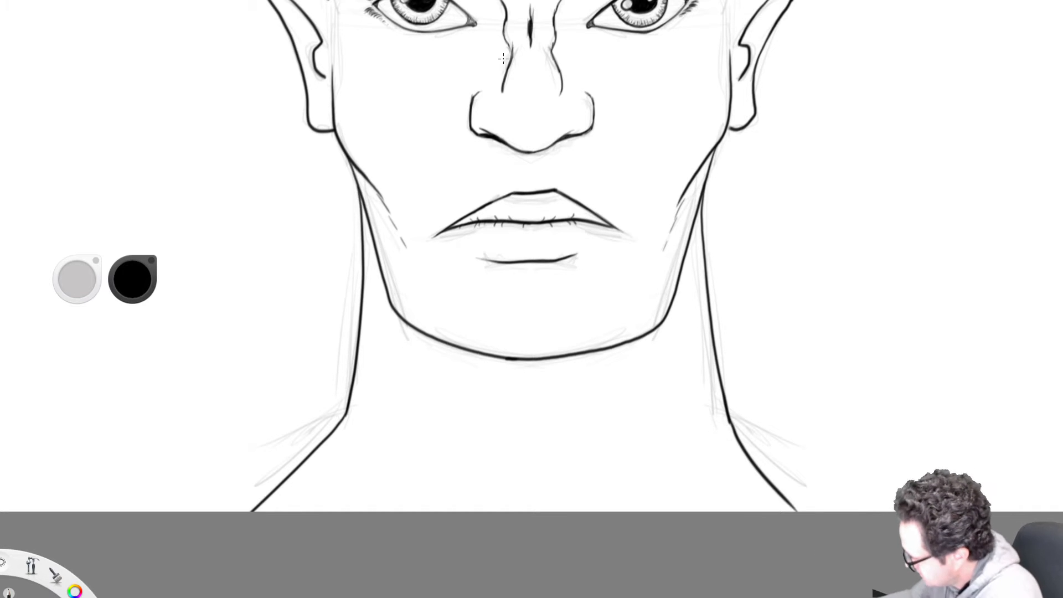
- Ink the hairline across the forehead and down both temples to the ears with broken, jagged strokes and a short upward strand
key(space)
drag(453, 161, 538, 431)
key(space)
mouse_move(668, 368)
mouse_down()
mouse_move(546, 396)
mouse_move(533, 226)
mouse_move(511, 361)
mouse_up()
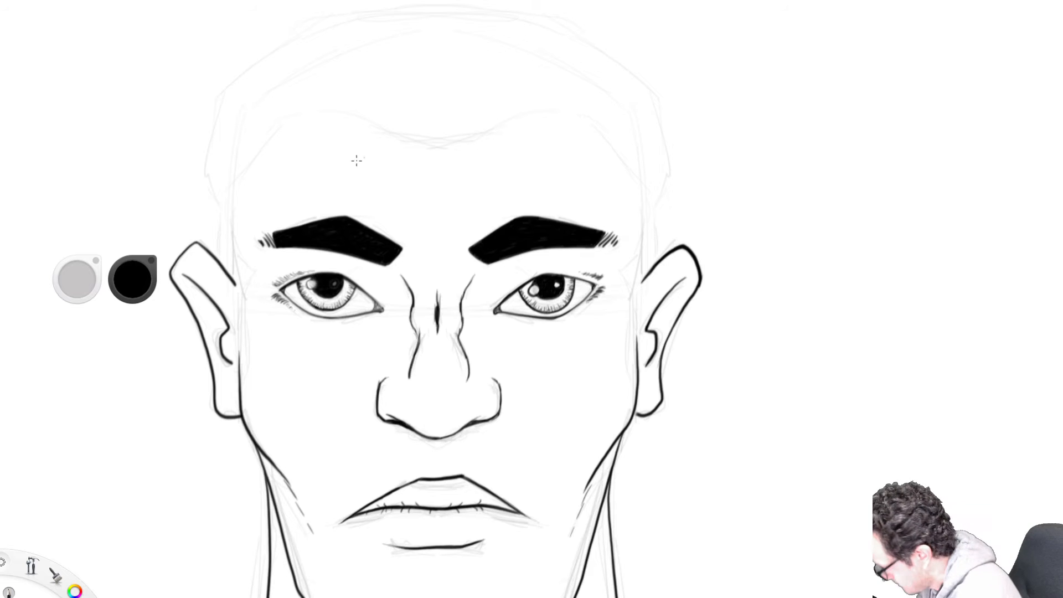
mouse_move(231, 195)
mouse_down()
mouse_move(256, 145)
mouse_move(306, 118)
mouse_move(354, 103)
mouse_move(409, 140)
mouse_move(468, 144)
mouse_move(513, 126)
mouse_move(537, 98)
mouse_move(574, 113)
mouse_move(640, 189)
mouse_move(636, 342)
mouse_up()
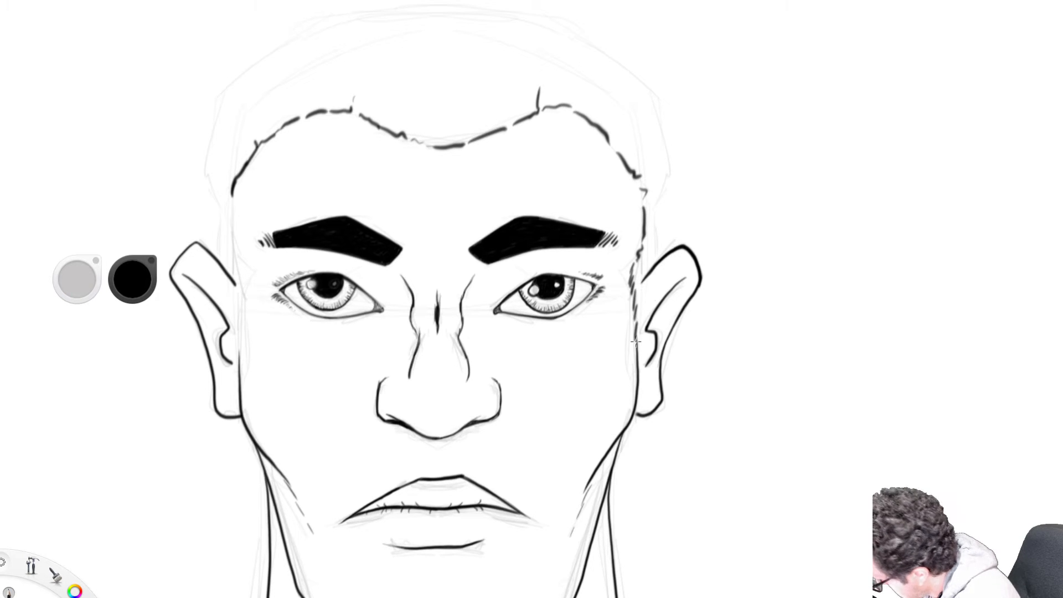
drag(230, 189, 237, 346)
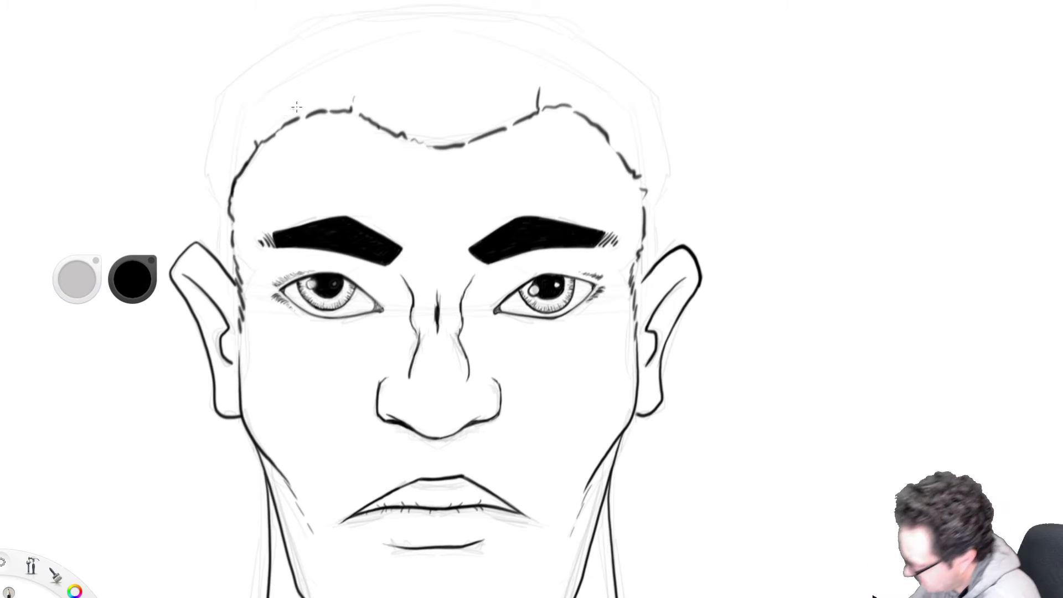
drag(298, 115, 294, 93)
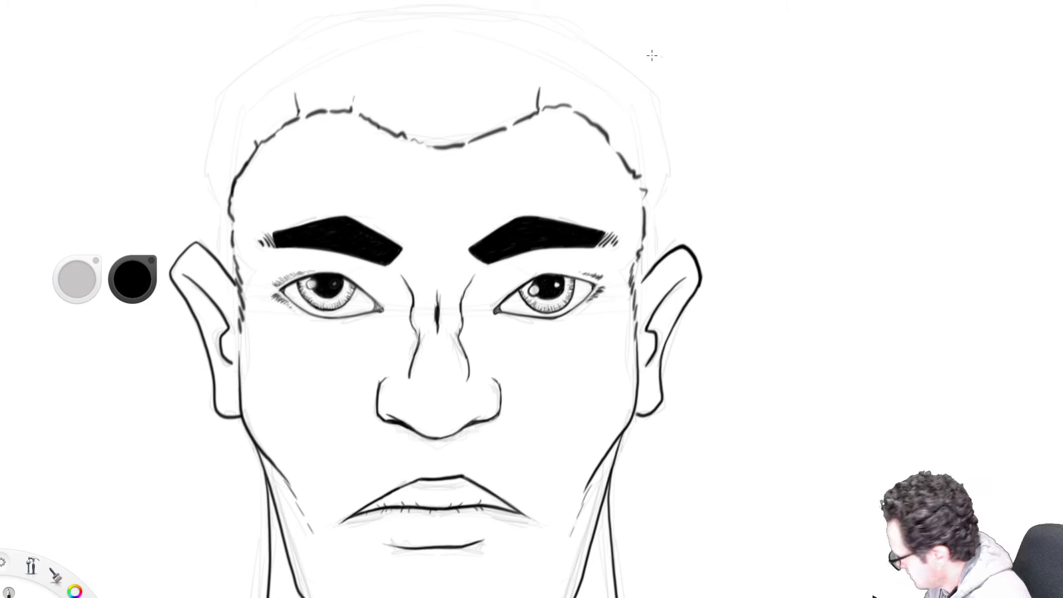
- Ink short upward hair strands rising from the hairline at the centre of the forehead, including one longer broken strand
key(space)
drag(401, 88, 542, 217)
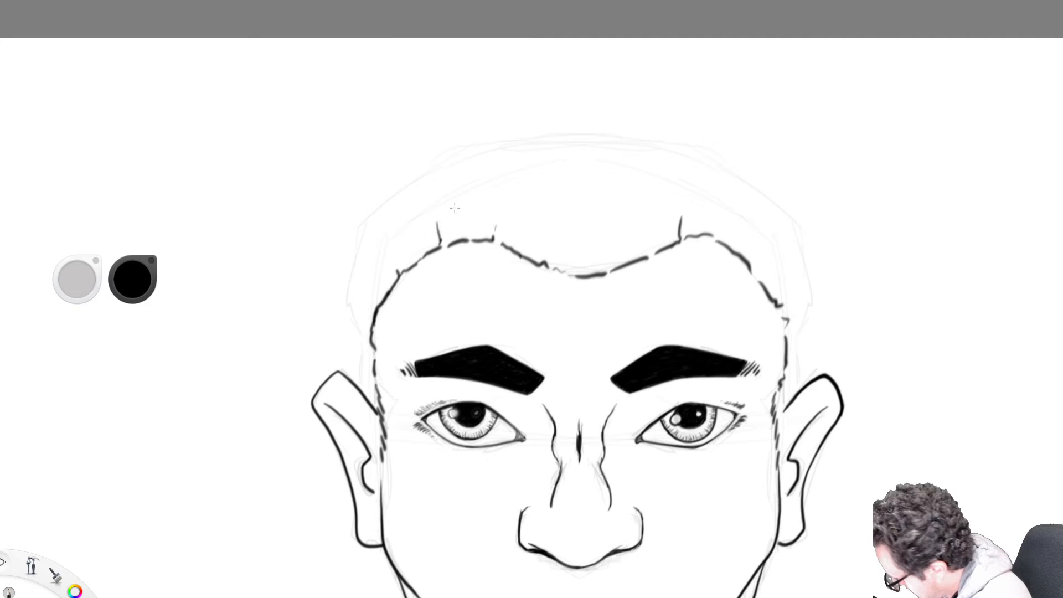
mouse_move(547, 261)
mouse_down()
mouse_move(545, 184)
mouse_move(535, 247)
mouse_up()
mouse_move(614, 273)
mouse_down()
mouse_move(609, 242)
mouse_move(604, 253)
mouse_move(640, 232)
mouse_move(652, 237)
mouse_up()
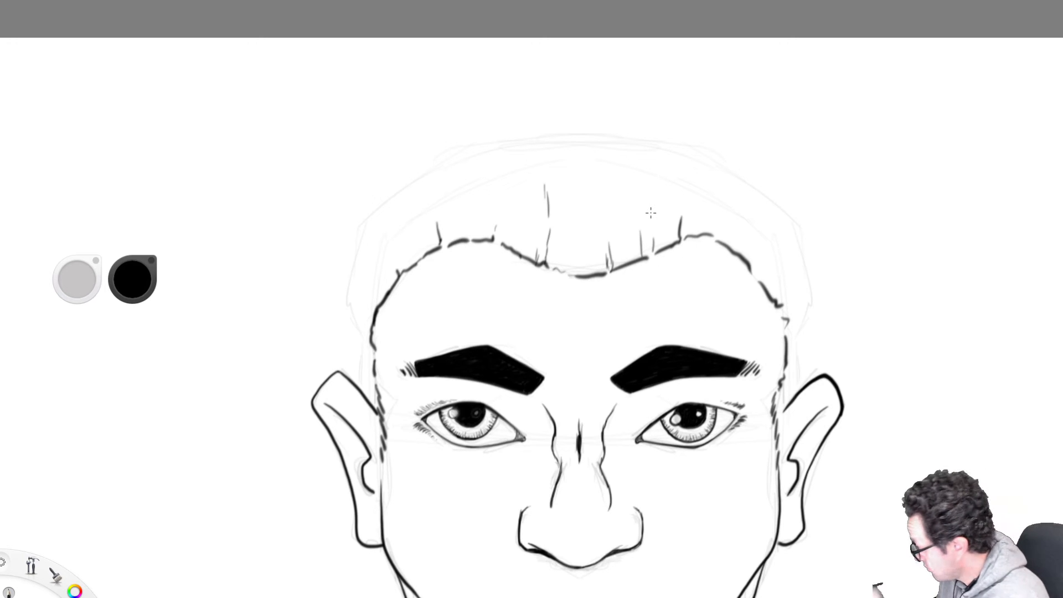
- Sketch a trial lock of curved hair strands on the blank canvas beside the head, and erase it
mouse_move(275, 117)
mouse_down()
mouse_move(252, 220)
mouse_move(214, 304)
mouse_move(227, 296)
mouse_up()
mouse_move(283, 132)
mouse_down()
mouse_move(256, 182)
mouse_move(261, 206)
mouse_move(281, 195)
mouse_move(257, 260)
mouse_up()
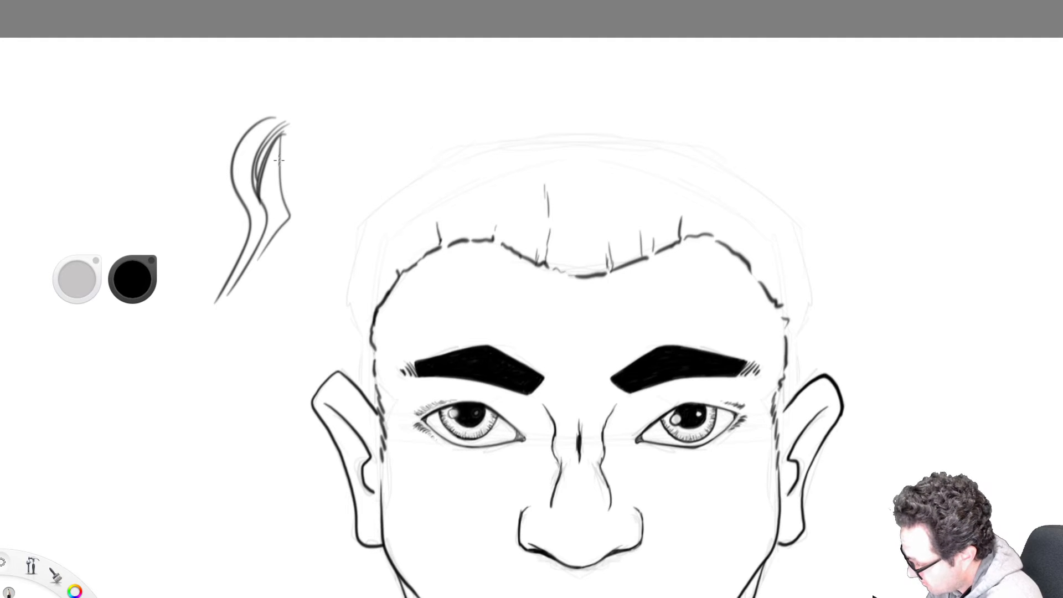
drag(280, 133, 288, 218)
drag(278, 128, 283, 159)
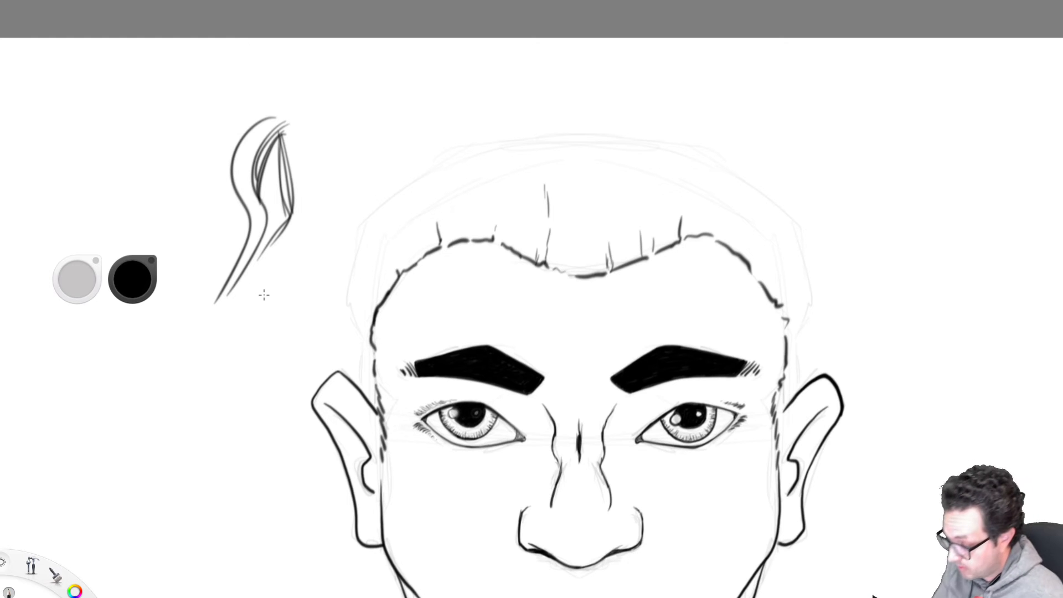
mouse_move(236, 131)
mouse_down()
mouse_move(274, 219)
mouse_move(221, 296)
mouse_up()
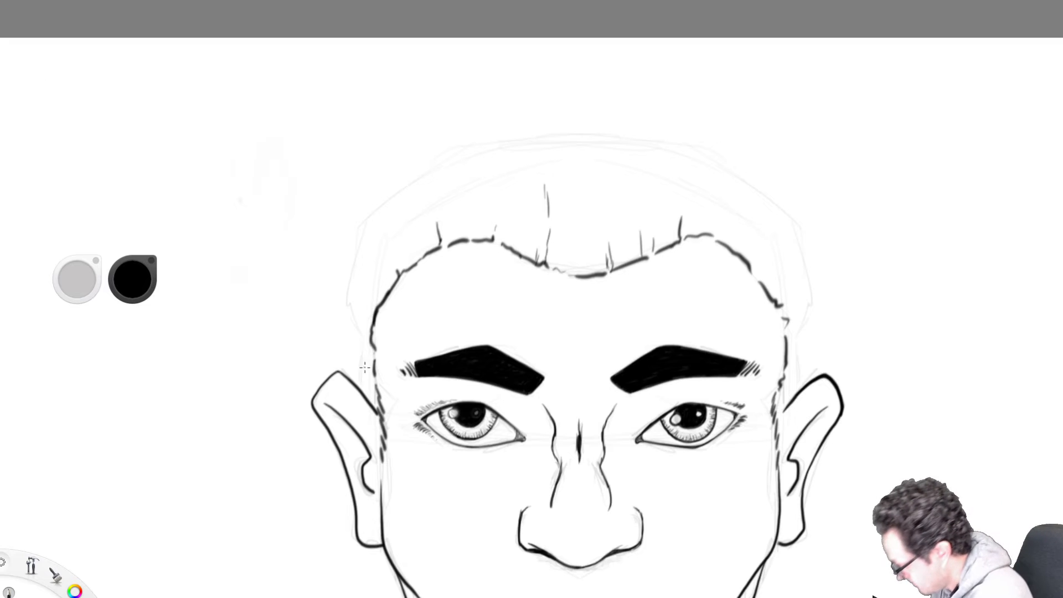
- Ink the jagged outer hair outline over the crown from ear to ear, and add short inward strands along its left half
mouse_move(360, 391)
mouse_down()
mouse_move(343, 280)
mouse_move(358, 226)
mouse_move(458, 140)
mouse_move(570, 107)
mouse_move(591, 138)
mouse_move(643, 111)
mouse_move(687, 118)
mouse_move(745, 156)
mouse_move(754, 196)
mouse_move(760, 187)
mouse_move(784, 215)
mouse_move(809, 305)
mouse_move(796, 392)
mouse_up()
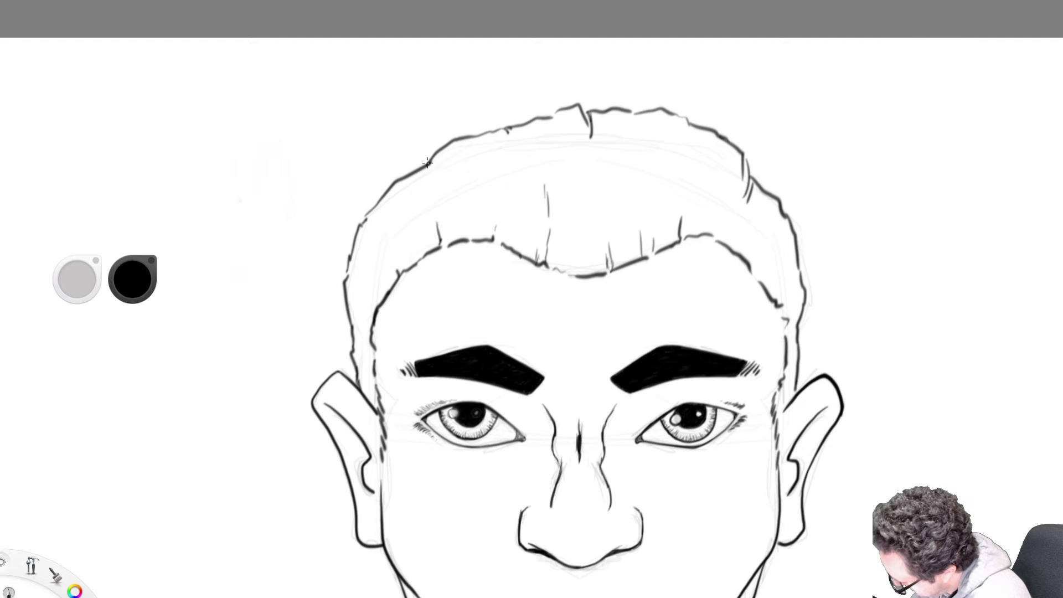
drag(431, 161, 437, 175)
mouse_move(433, 155)
mouse_down()
mouse_move(443, 193)
mouse_move(446, 174)
mouse_up()
drag(487, 132, 491, 142)
drag(495, 130, 500, 144)
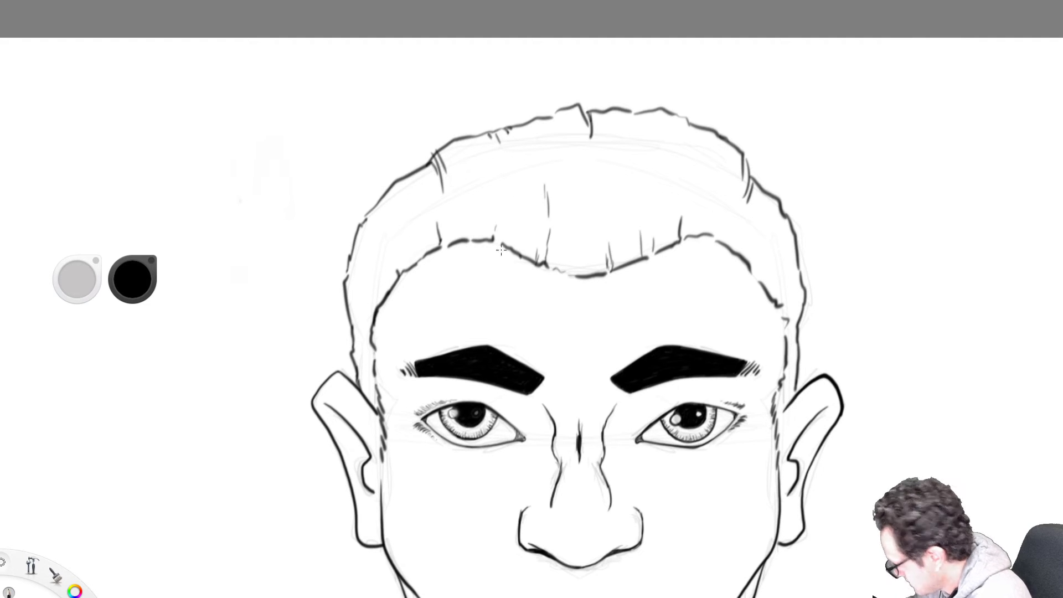
mouse_move(361, 221)
mouse_down()
mouse_move(369, 235)
mouse_move(381, 231)
mouse_up()
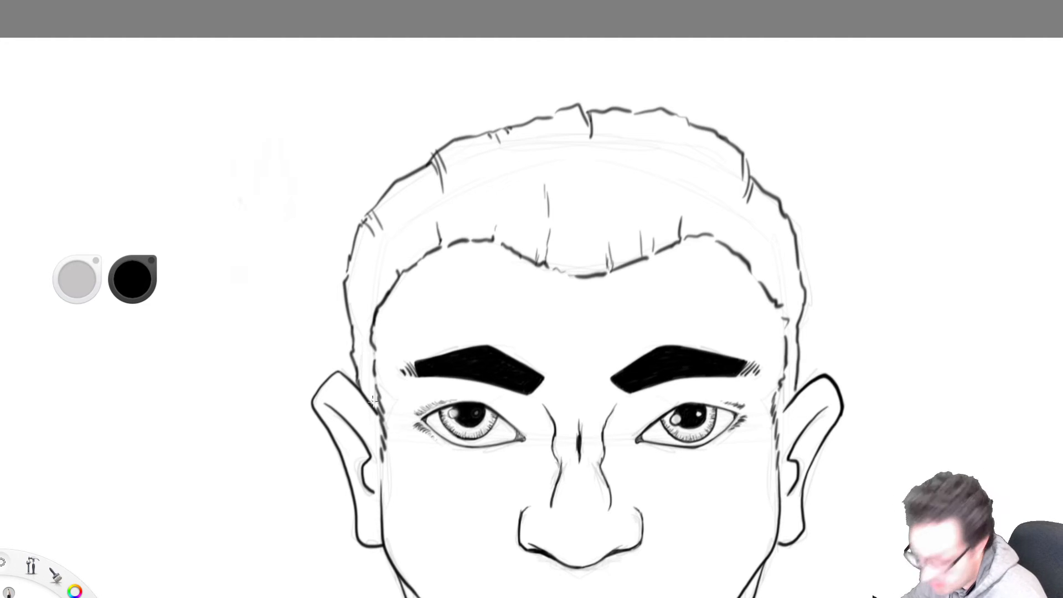
- Ink slanted hatching strokes across both sideburns between the hairline and the outer hair outline, just above the ears
mouse_move(359, 386)
mouse_down()
mouse_move(379, 411)
mouse_move(374, 390)
mouse_up()
mouse_move(355, 360)
mouse_down()
mouse_move(374, 379)
mouse_move(368, 371)
mouse_up()
drag(354, 340, 371, 355)
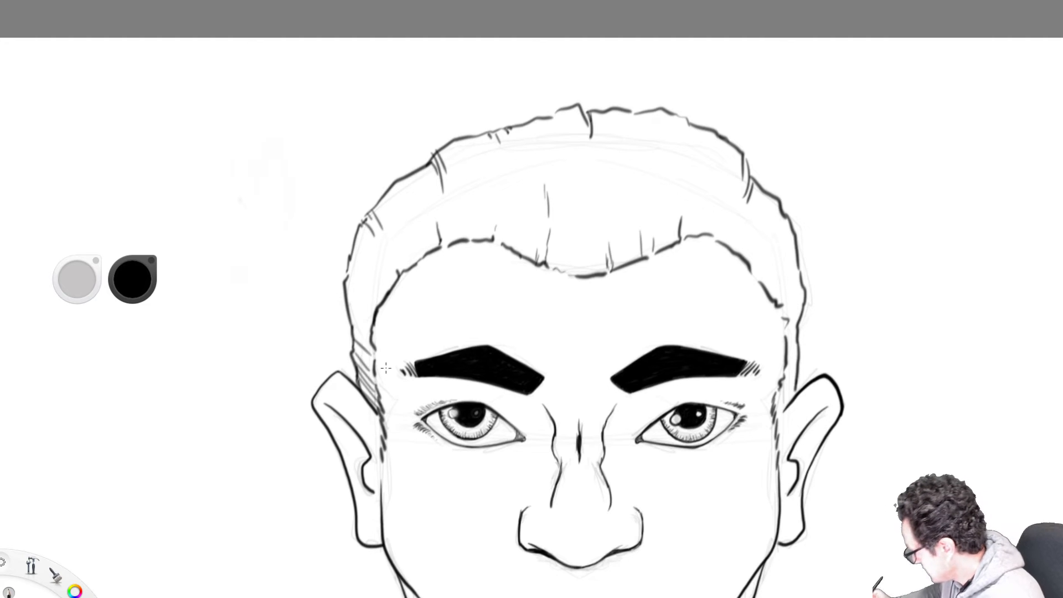
drag(774, 422, 791, 400)
drag(775, 414, 794, 387)
drag(777, 400, 797, 363)
drag(781, 372, 796, 348)
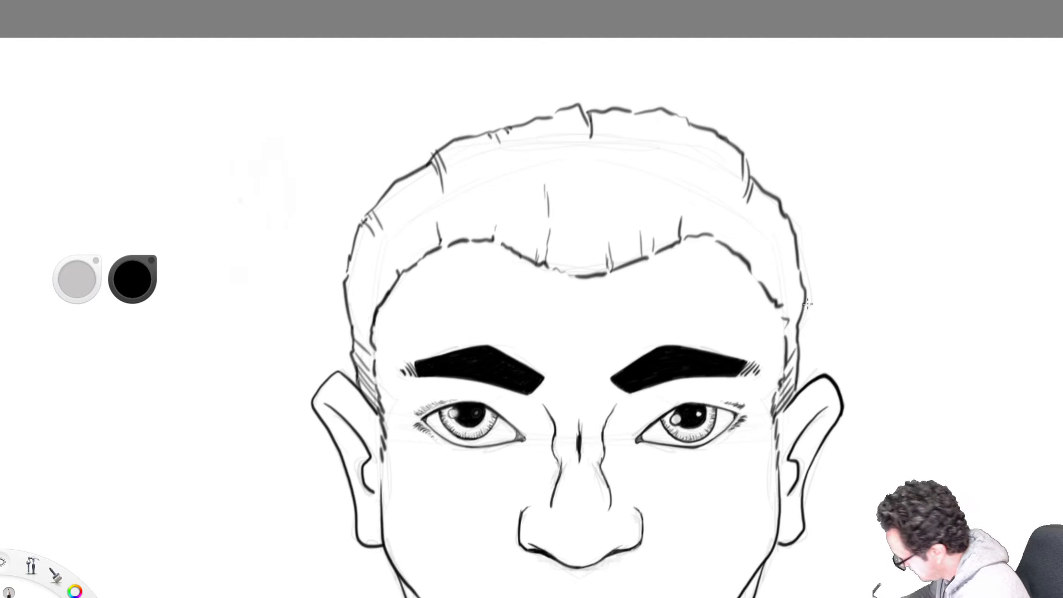
- Ink short slanted strands inside the hair at both sides of the head, above the temples
mouse_move(751, 270)
mouse_down()
mouse_move(754, 241)
mouse_move(774, 250)
mouse_move(789, 215)
mouse_up()
drag(783, 244, 790, 223)
drag(786, 248, 792, 233)
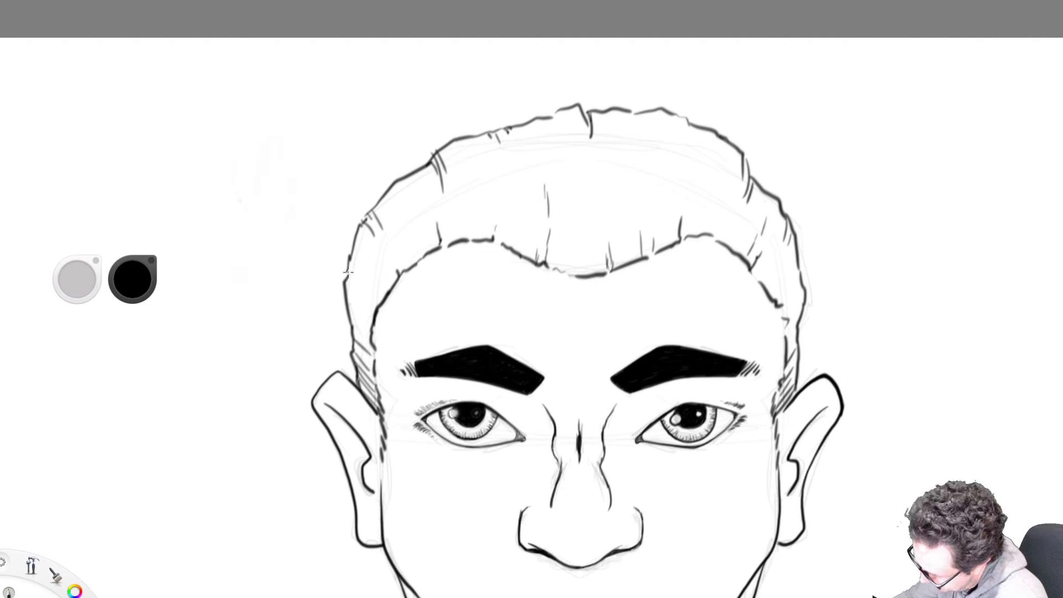
drag(348, 277, 356, 298)
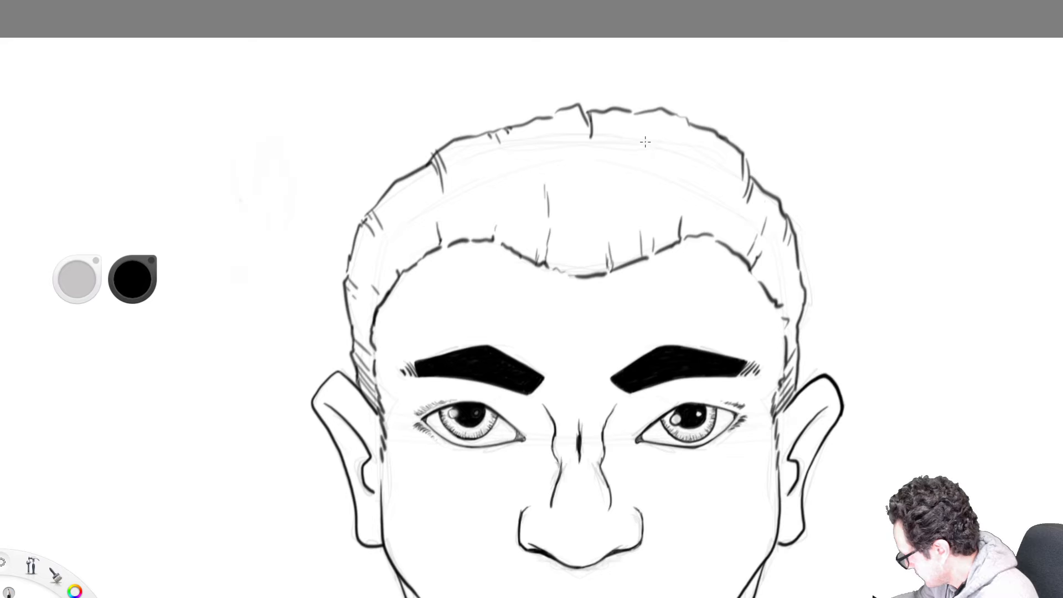
- Doodle a small smiling figure with long hair on the blank canvas beside the portrait, and erase it
mouse_move(237, 114)
mouse_down()
mouse_move(211, 141)
mouse_move(215, 272)
mouse_move(200, 266)
mouse_move(218, 301)
mouse_move(229, 292)
mouse_move(252, 102)
mouse_move(314, 135)
mouse_move(312, 277)
mouse_move(305, 125)
mouse_move(259, 198)
mouse_move(252, 176)
mouse_up()
drag(265, 168, 277, 212)
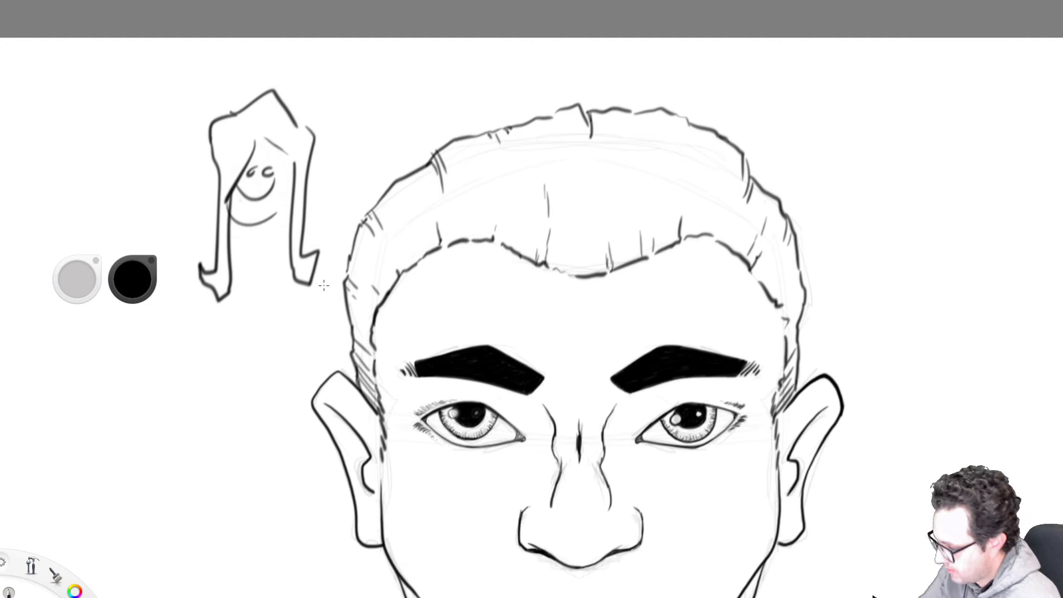
drag(266, 91, 226, 119)
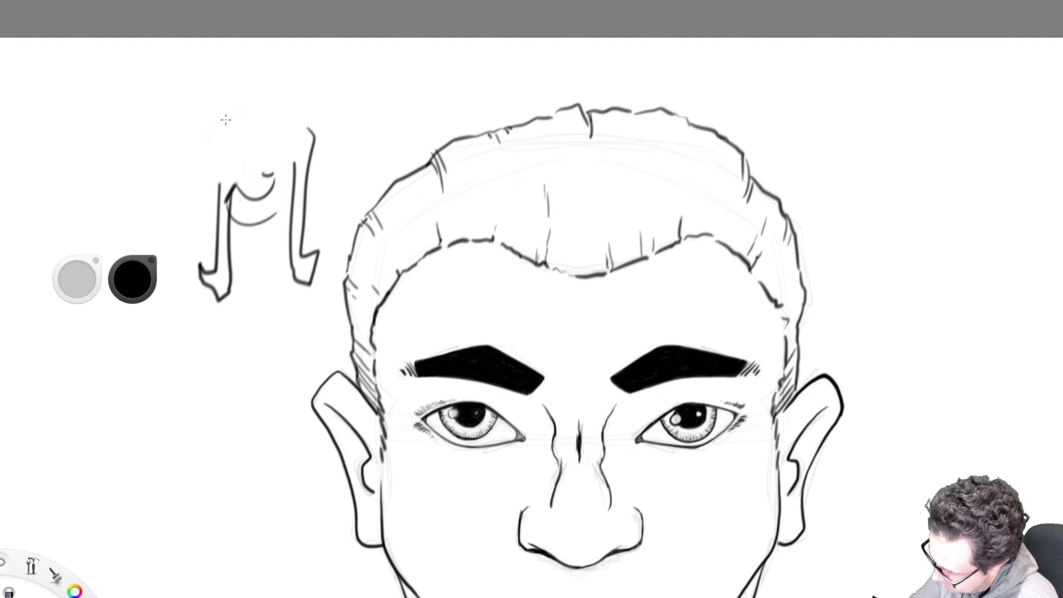
mouse_move(305, 136)
mouse_down()
mouse_move(311, 274)
mouse_move(265, 179)
mouse_move(230, 189)
mouse_move(217, 294)
mouse_up()
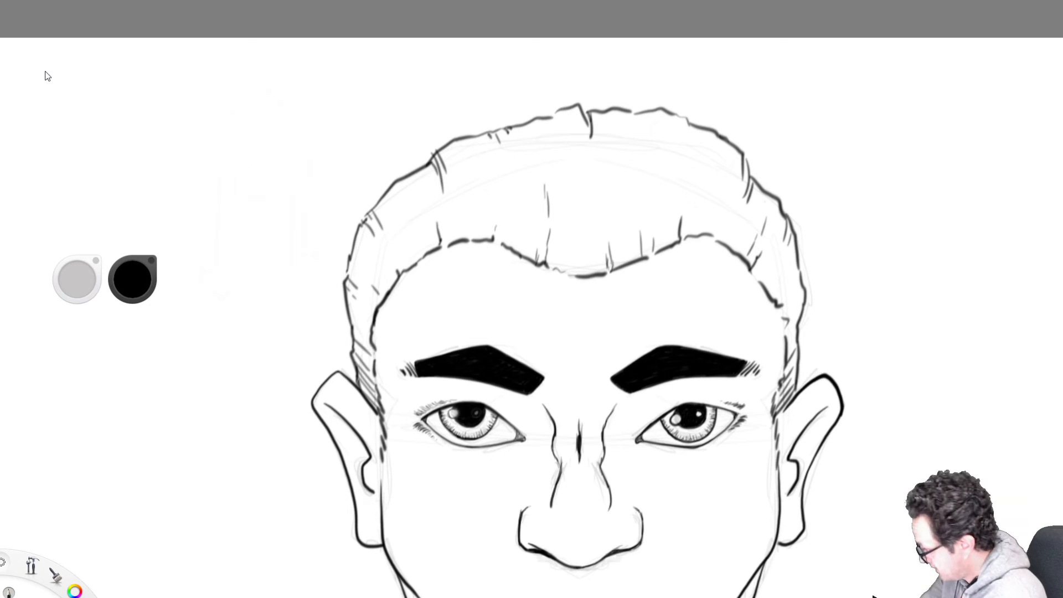
key(space)
drag(672, 333, 488, 271)
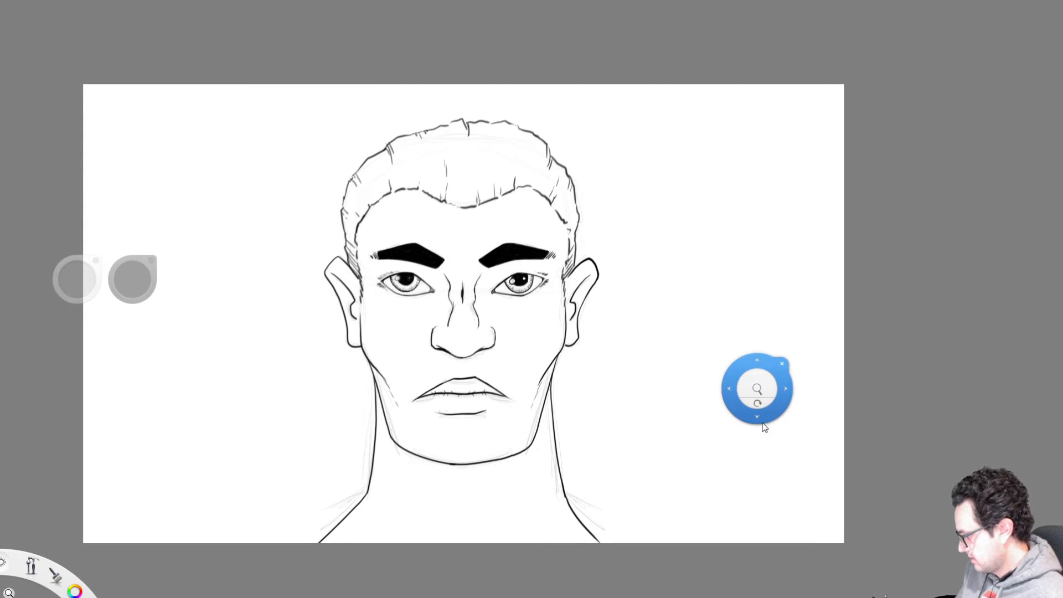
drag(760, 418, 766, 407)
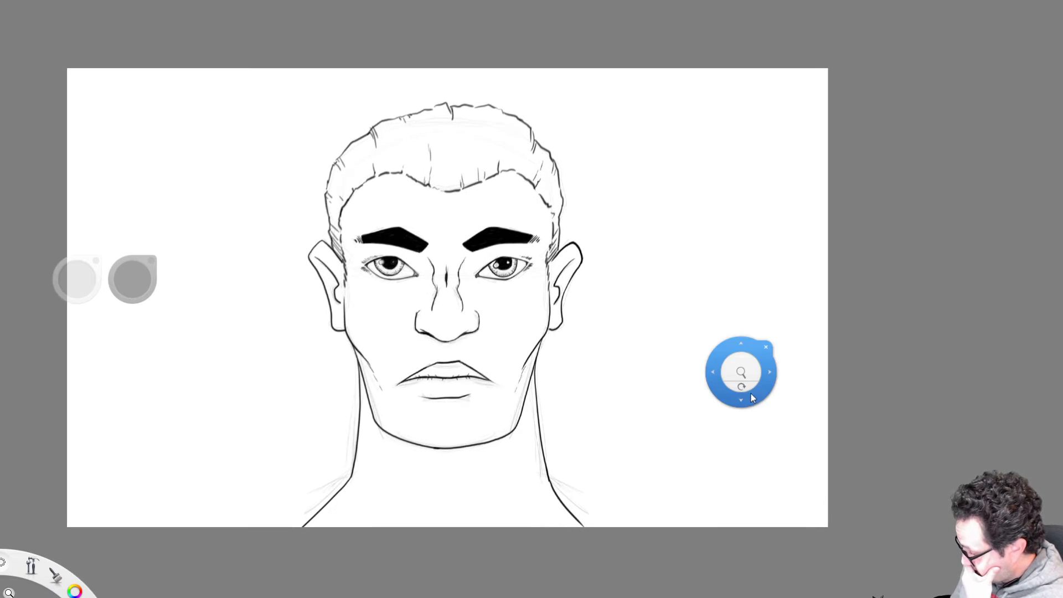
click(594, 248)
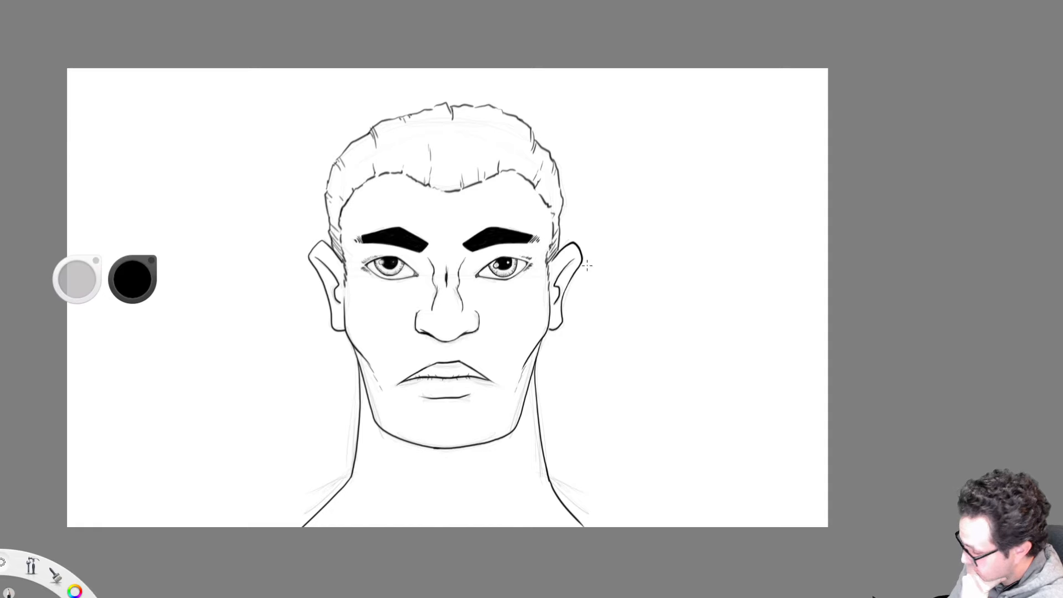
- Switch to a light beige marker and colour the whole hair area from one sideburn across the crown to the other
key(s)
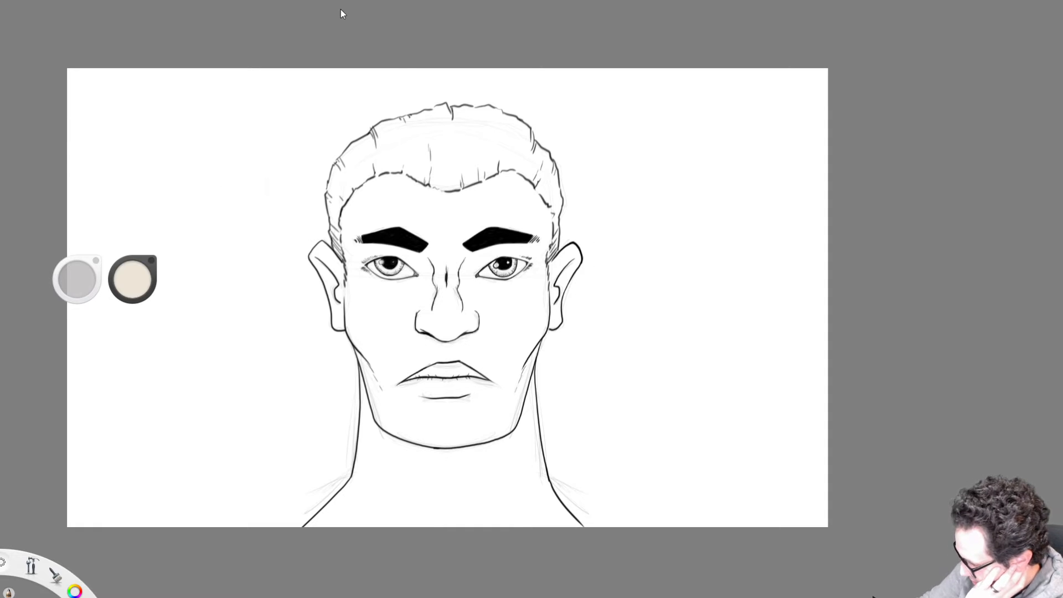
key(space)
drag(469, 231, 482, 236)
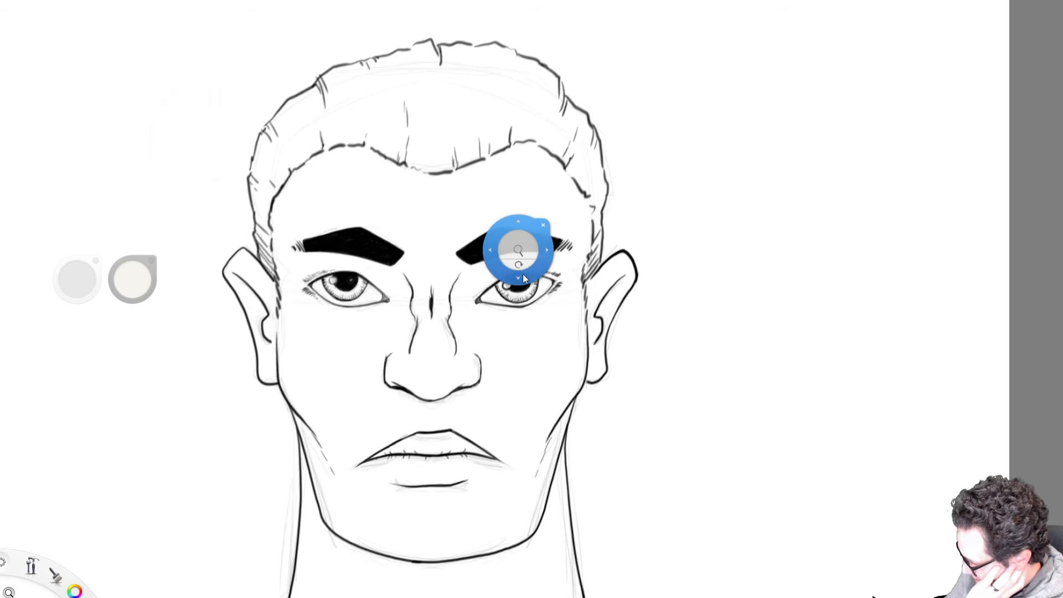
mouse_move(524, 274)
mouse_down()
mouse_move(546, 309)
mouse_move(874, 287)
mouse_up()
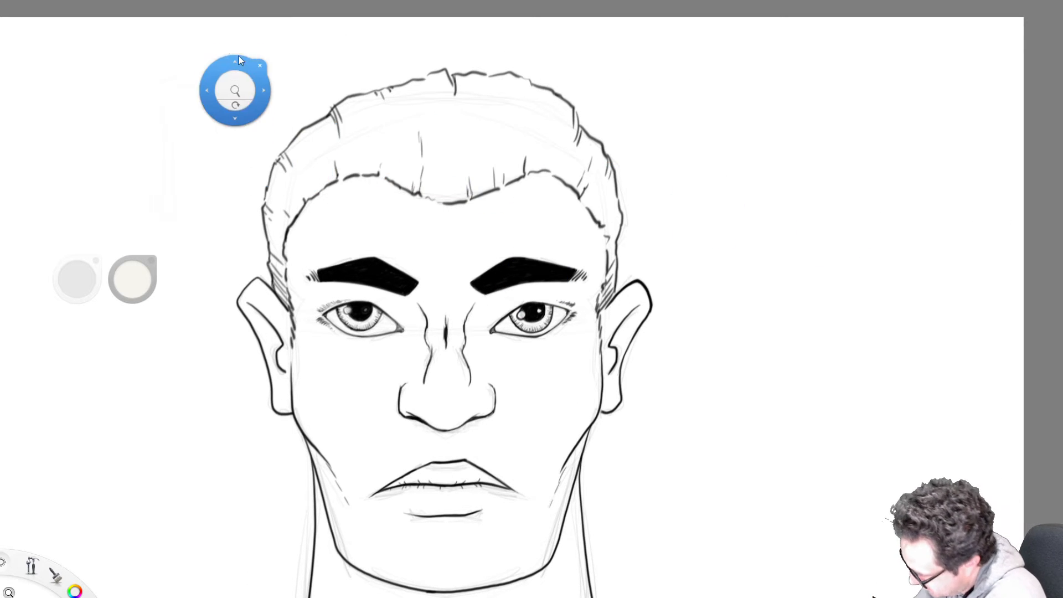
click(280, 44)
mouse_move(313, 145)
mouse_down()
mouse_move(341, 117)
mouse_move(377, 158)
mouse_move(360, 112)
mouse_move(336, 121)
mouse_move(280, 199)
mouse_move(271, 271)
mouse_up()
mouse_move(336, 122)
mouse_down()
mouse_move(279, 292)
mouse_move(274, 196)
mouse_move(287, 184)
mouse_move(295, 211)
mouse_up()
mouse_move(280, 174)
mouse_down()
mouse_move(304, 144)
mouse_move(324, 165)
mouse_up()
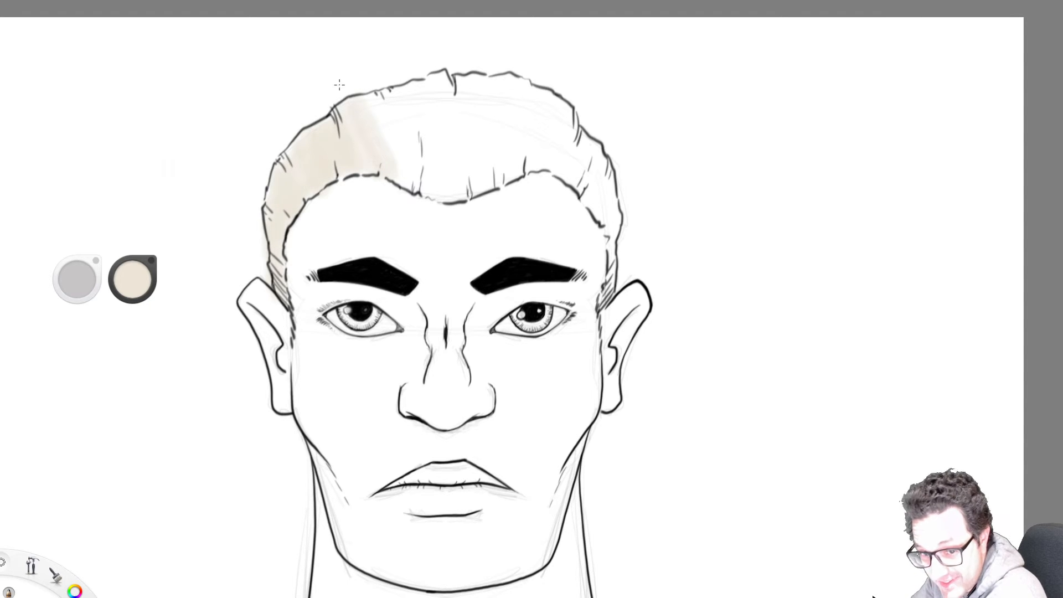
mouse_move(382, 130)
mouse_down()
mouse_move(401, 171)
mouse_move(415, 99)
mouse_move(429, 177)
mouse_move(391, 102)
mouse_move(471, 183)
mouse_move(502, 89)
mouse_move(529, 172)
mouse_move(573, 111)
mouse_move(610, 233)
mouse_move(601, 302)
mouse_move(598, 225)
mouse_up()
mouse_move(540, 83)
mouse_down()
mouse_move(413, 70)
mouse_move(329, 116)
mouse_move(266, 206)
mouse_move(274, 260)
mouse_move(263, 194)
mouse_move(280, 276)
mouse_move(354, 177)
mouse_move(372, 167)
mouse_move(434, 180)
mouse_move(318, 132)
mouse_move(515, 109)
mouse_move(592, 162)
mouse_up()
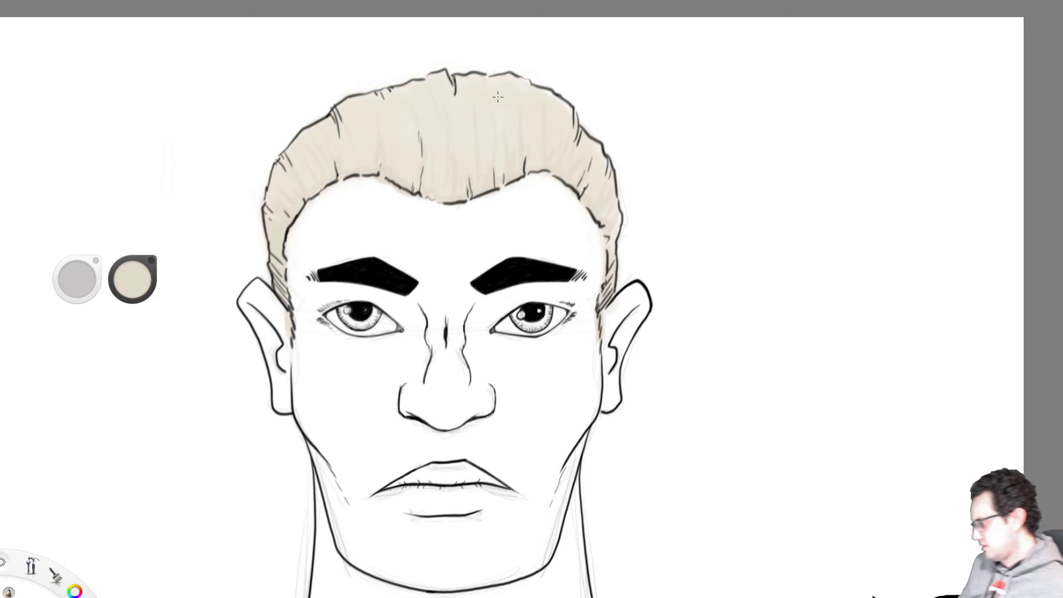
- Pick a darker beige marker and add fine strand strokes through the left side of the hair, from sideburn towards crown
click(943, 275)
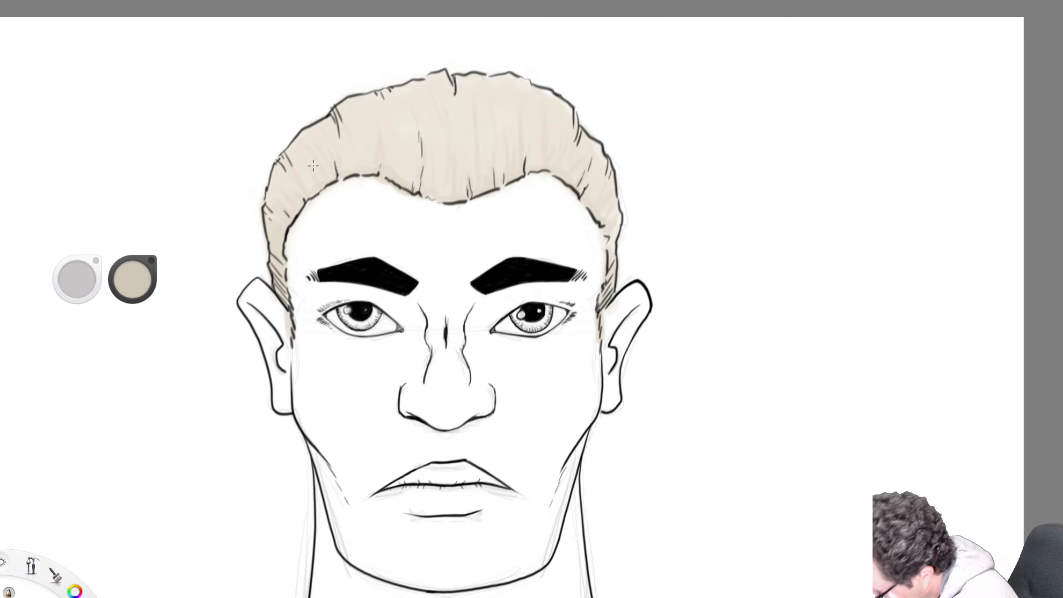
click(335, 14)
mouse_move(445, 125)
mouse_down()
mouse_move(503, 146)
mouse_move(572, 222)
mouse_move(567, 196)
mouse_move(389, 36)
mouse_up()
click(408, 27)
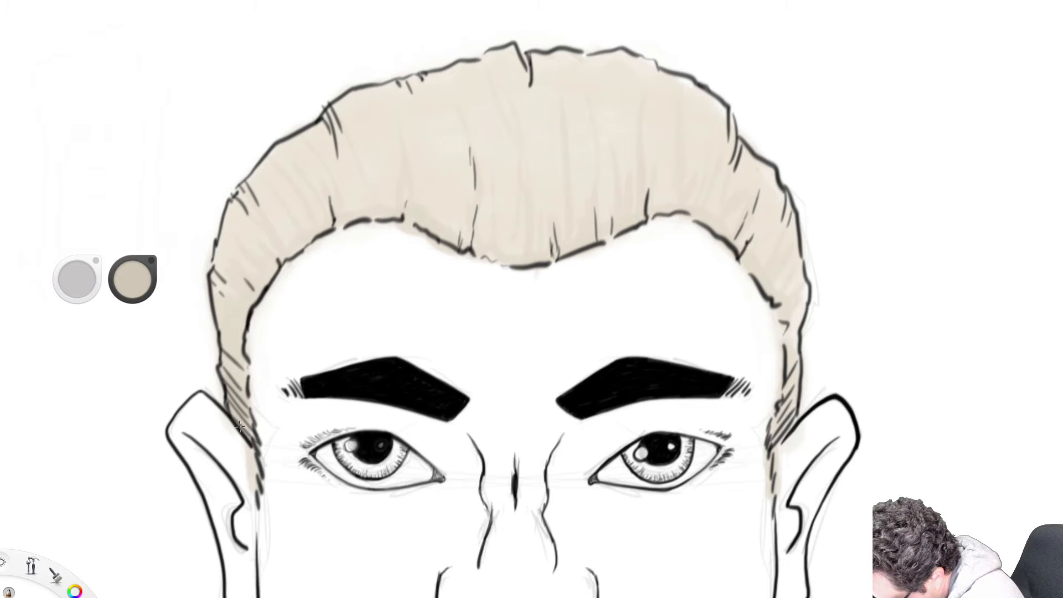
drag(238, 361, 250, 426)
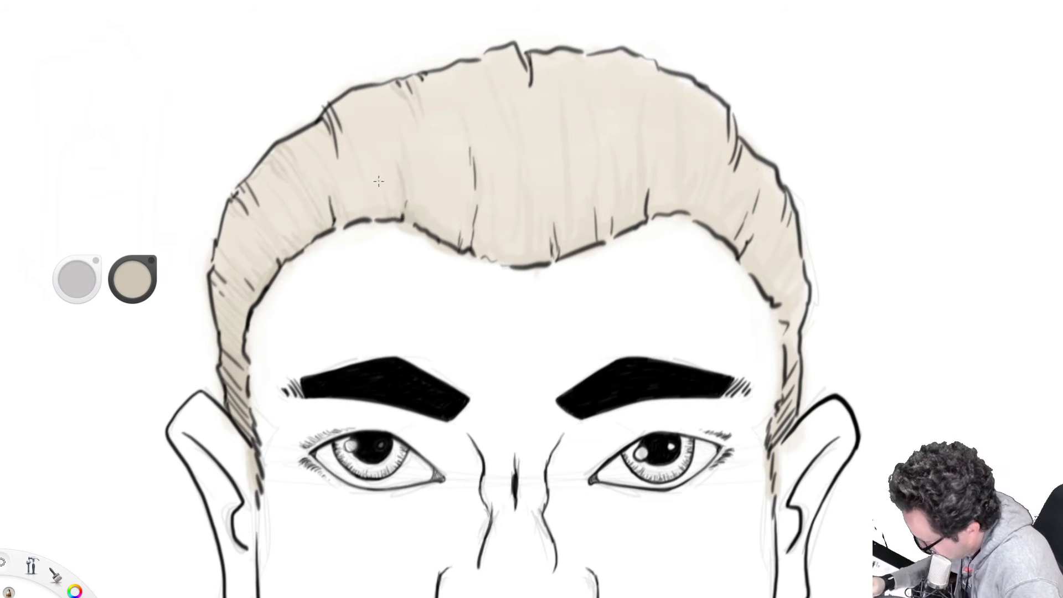
- Add darker beige strand strokes down from the top of the crown and up from the central hairline
drag(513, 49, 533, 99)
mouse_move(517, 54)
mouse_down()
mouse_move(536, 150)
mouse_move(503, 99)
mouse_up()
drag(456, 64, 476, 86)
drag(598, 242, 598, 182)
drag(586, 55, 602, 104)
drag(641, 215, 616, 238)
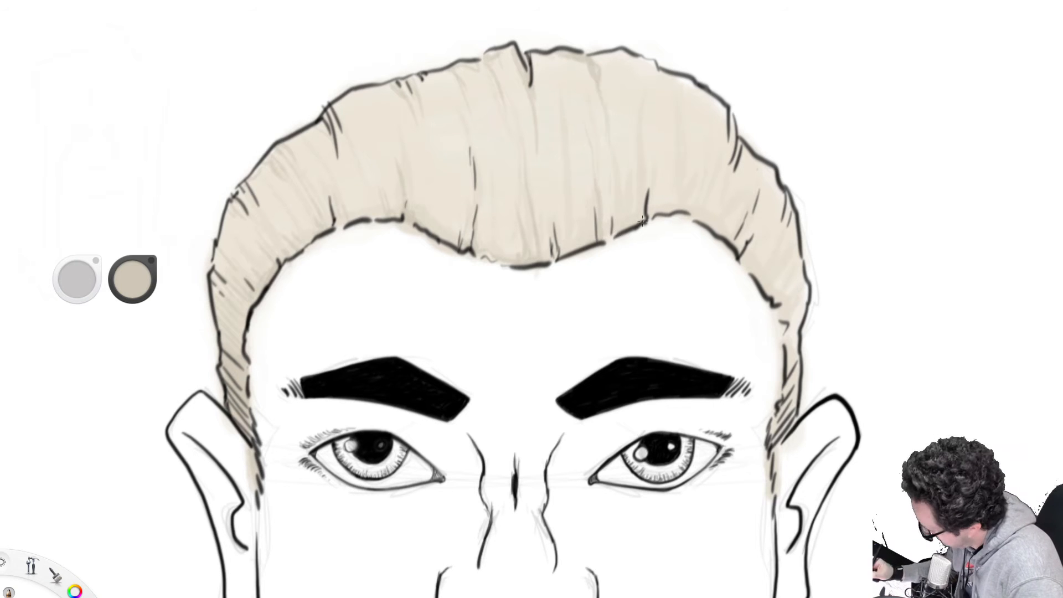
- Add darker beige strand strokes through the right side of the hair, continuing down the temple and sideburn to the ear
drag(648, 165, 653, 213)
mouse_move(609, 48)
mouse_down()
mouse_move(650, 71)
mouse_move(656, 121)
mouse_up()
drag(645, 61, 711, 95)
drag(724, 118, 726, 171)
mouse_move(730, 237)
mouse_down()
mouse_move(750, 202)
mouse_move(711, 164)
mouse_move(730, 184)
mouse_up()
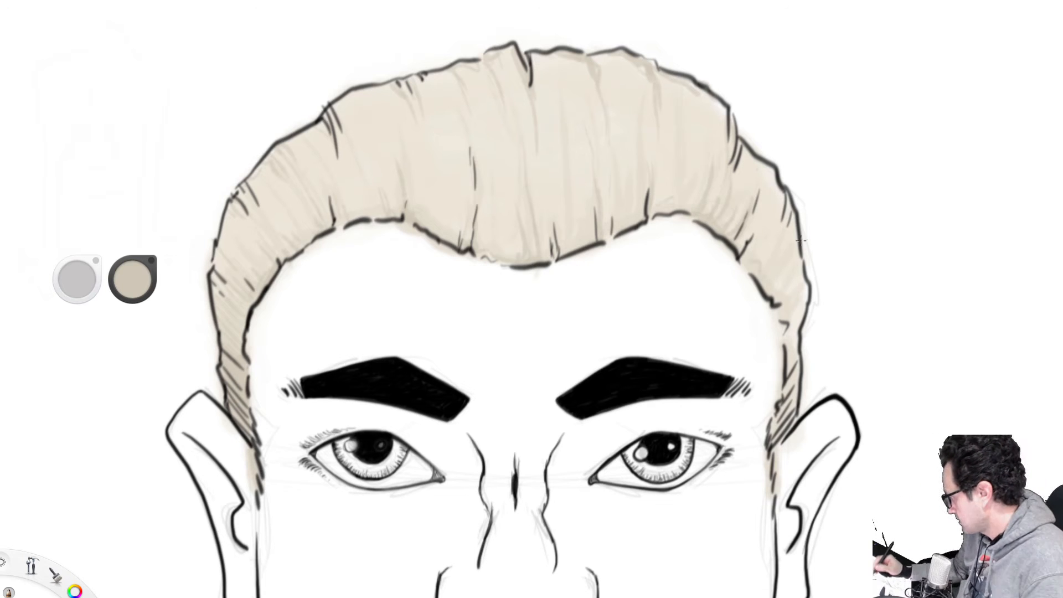
drag(792, 405, 775, 429)
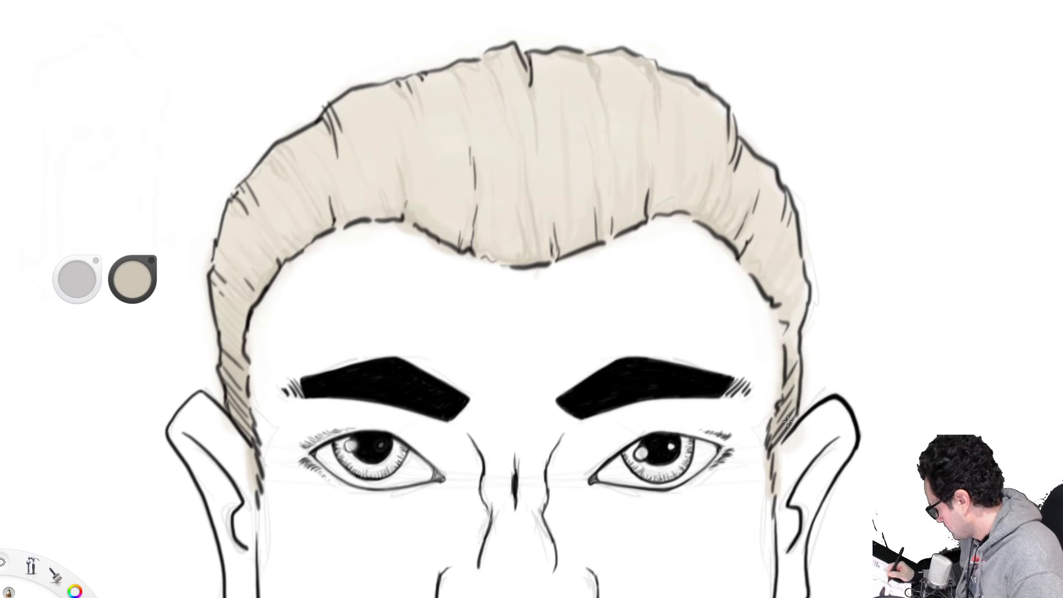
drag(798, 355, 794, 397)
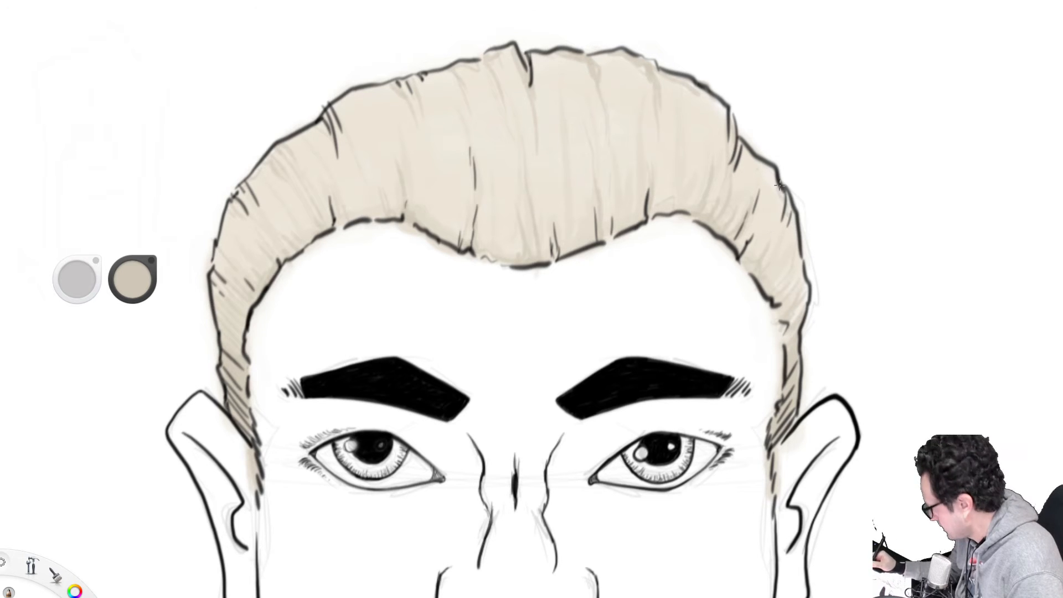
drag(801, 275, 776, 405)
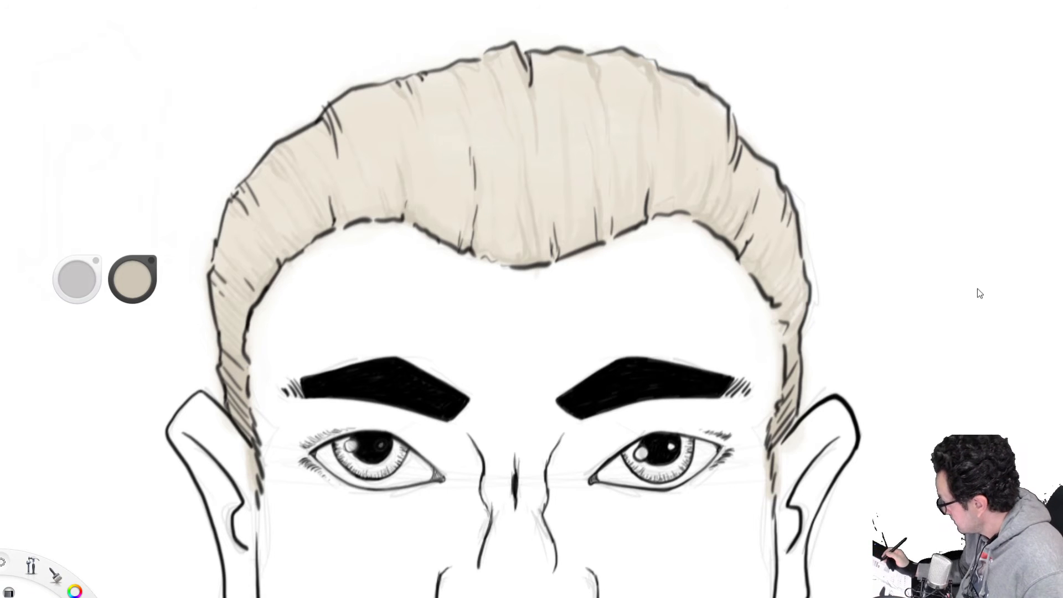
- Try laying a light beige marker tone over both eye sockets, the left cheek and under the nose
click(962, 260)
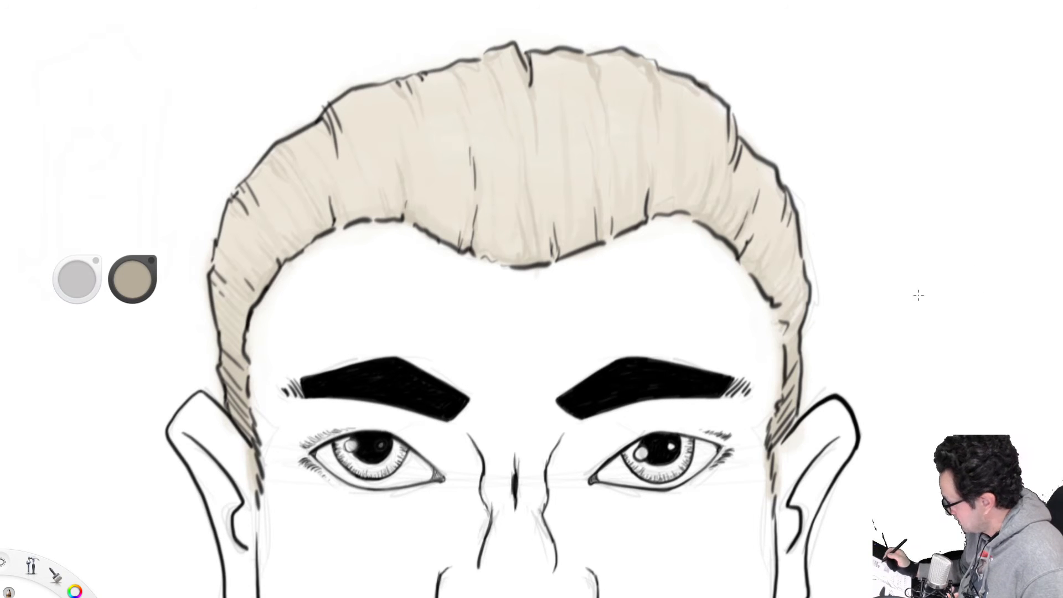
click(350, 13)
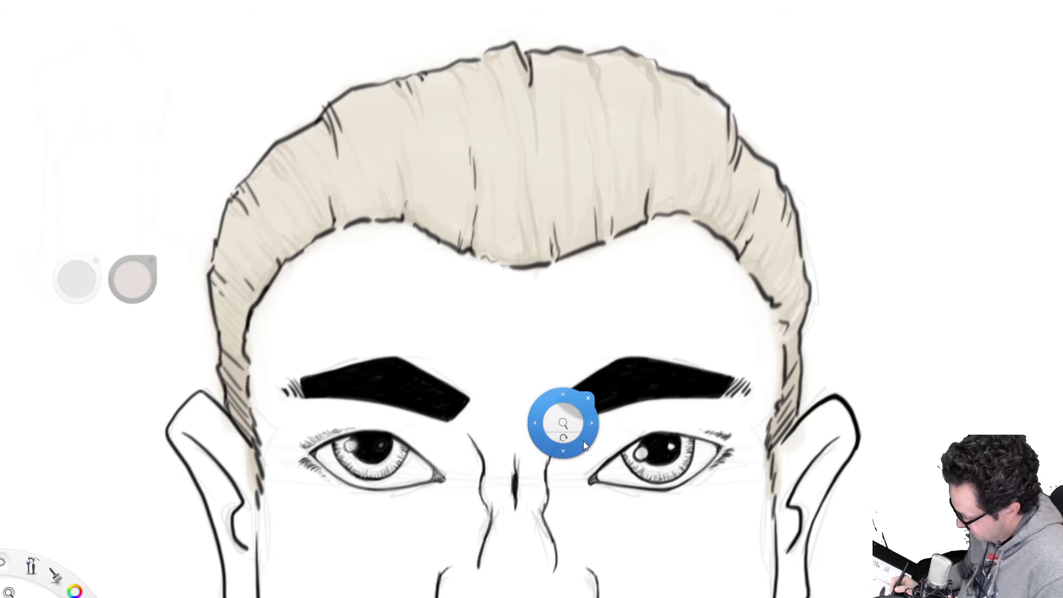
mouse_move(575, 560)
mouse_down()
mouse_move(586, 437)
mouse_move(551, 332)
mouse_up()
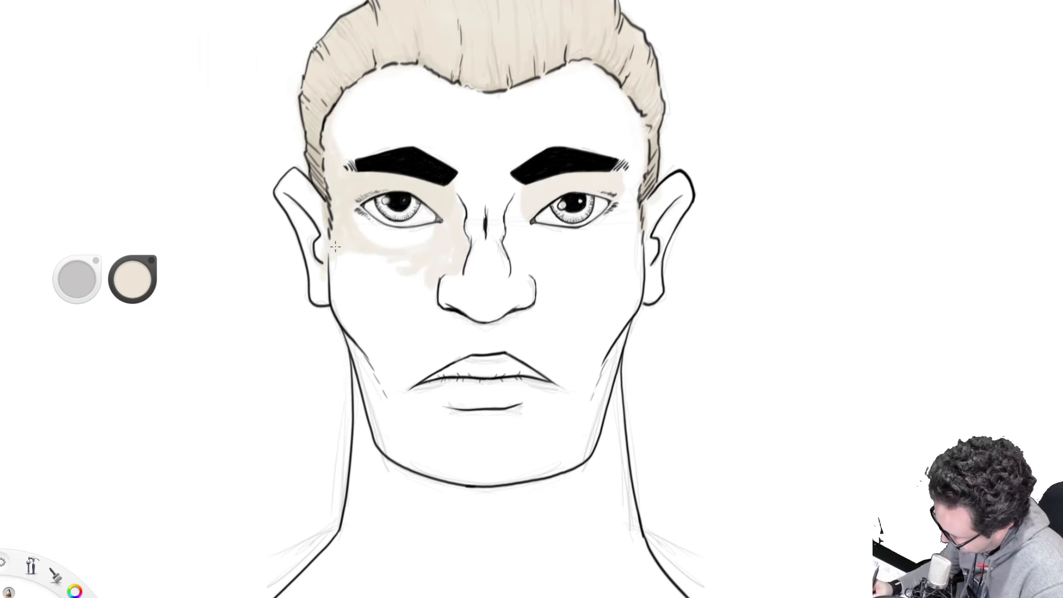
drag(432, 261, 393, 382)
drag(344, 249, 420, 294)
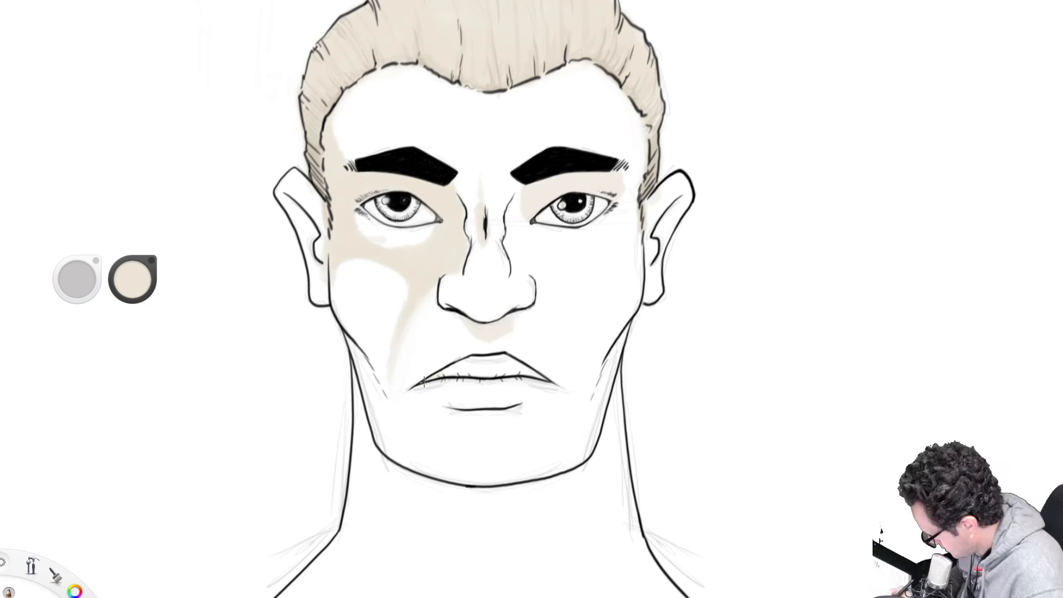
- Try extending the light beige shading to the left ear, the neck, the upper lip and the area below the lower lip
drag(310, 183, 359, 217)
drag(346, 343, 607, 360)
drag(399, 377, 559, 443)
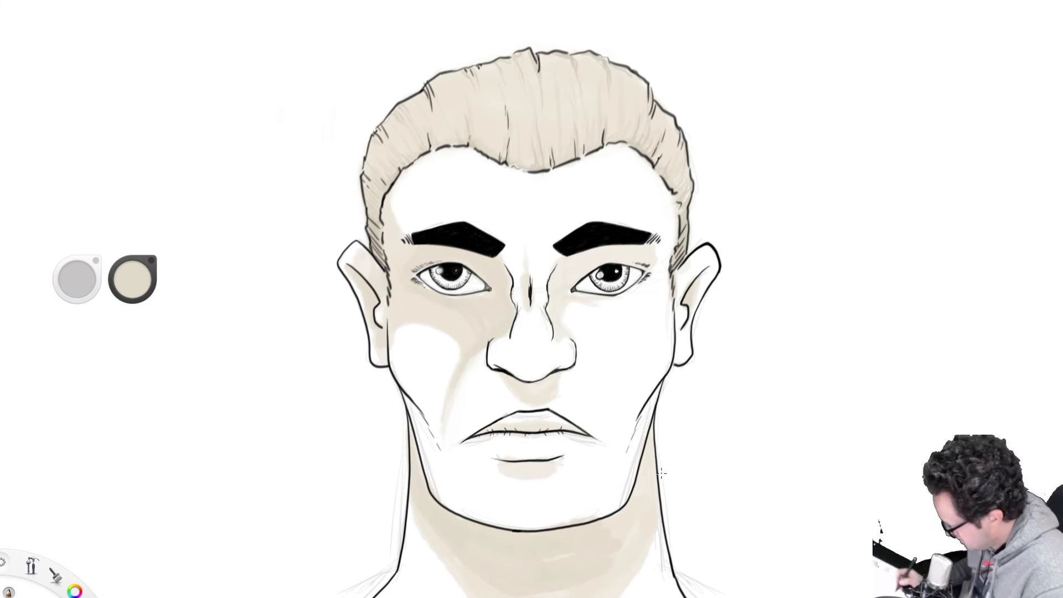
- Try adding a second, darker beige tone under the chin, on the temple and around the eyes
drag(676, 479, 718, 432)
drag(395, 324, 460, 324)
drag(388, 160, 335, 296)
drag(535, 354, 332, 415)
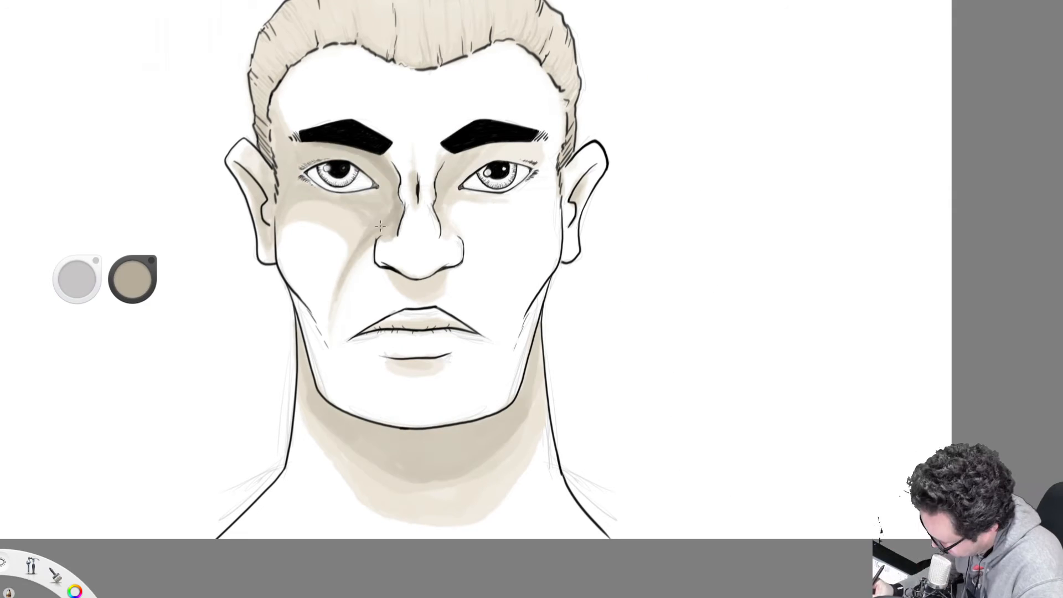
drag(449, 304, 344, 301)
drag(236, 254, 529, 266)
- Try deepening the shadows beside the nose bridge, under the nose and on the lips, and remove the trial face shading
key(ctrl+0)
drag(446, 274, 411, 365)
drag(529, 249, 589, 279)
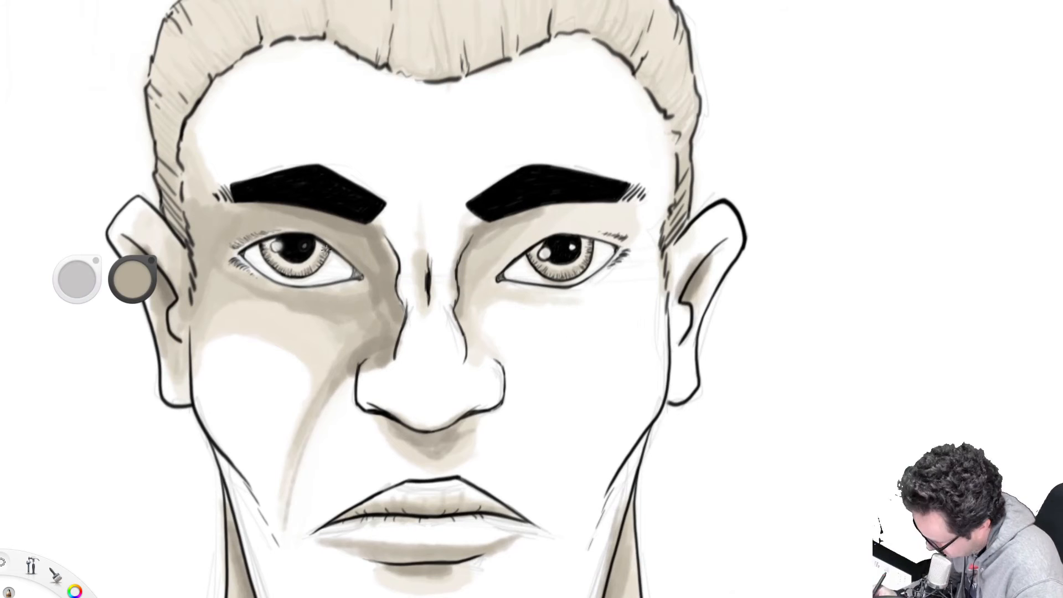
drag(381, 390, 389, 356)
drag(493, 326, 354, 443)
click(989, 426)
- Pick a darker beige marker and shade the lower rims of both irises with fine strokes
drag(416, 375, 553, 266)
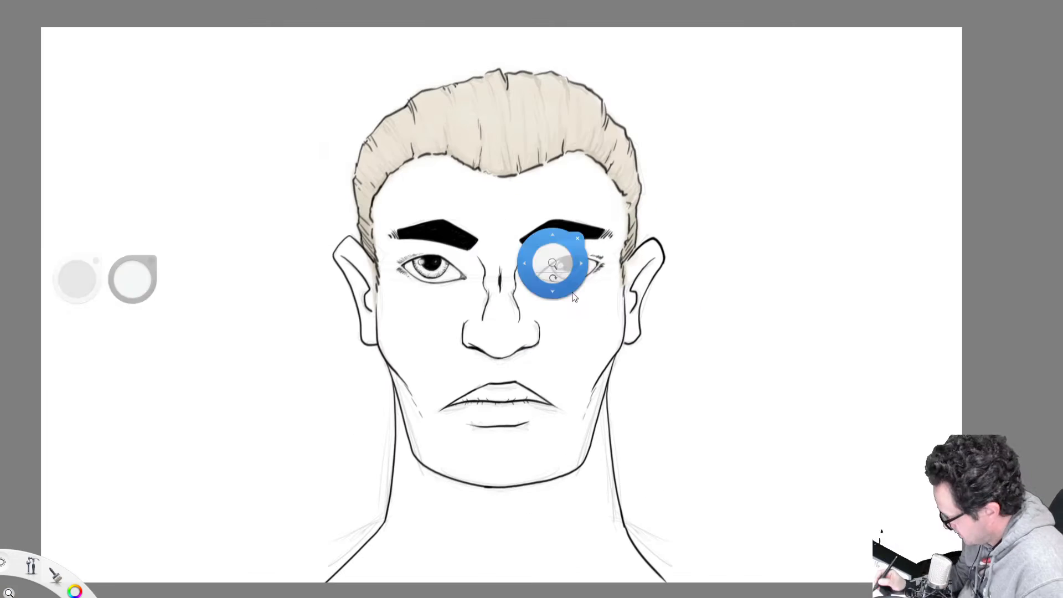
alt+click(501, 127)
key(space)
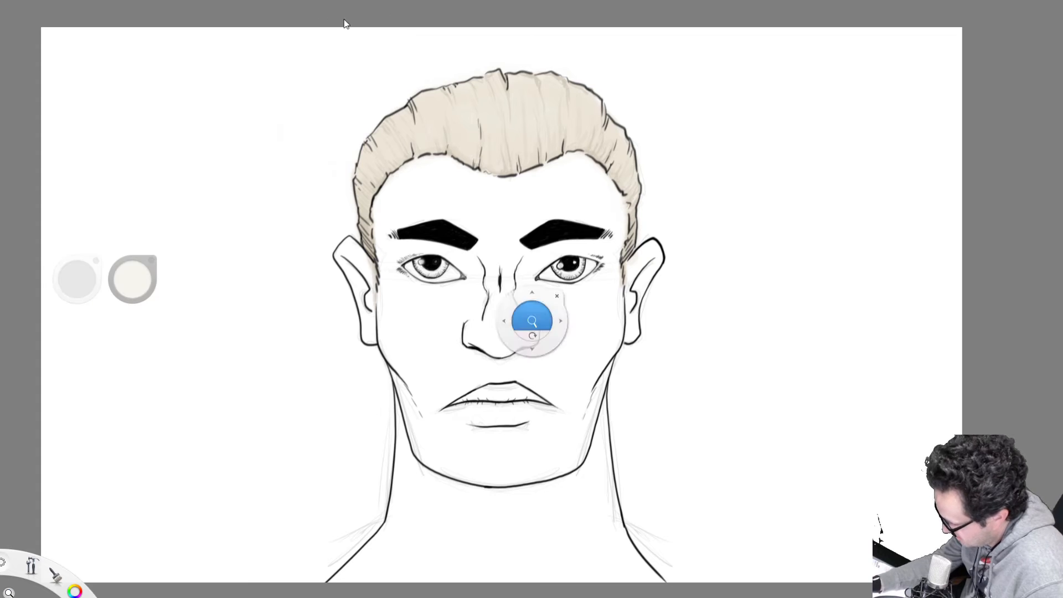
drag(545, 289, 752, 363)
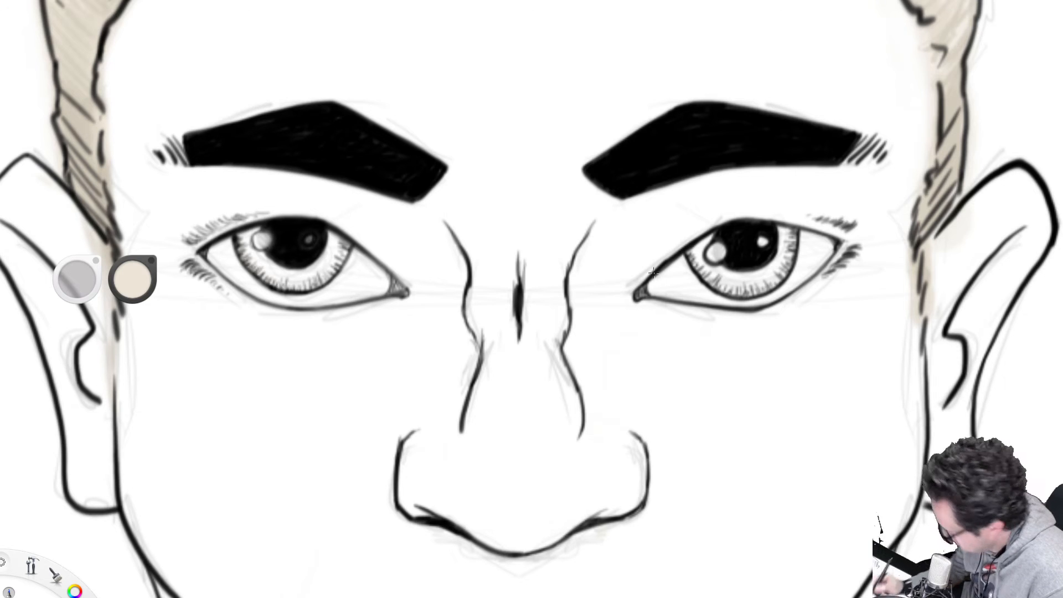
alt+click(944, 209)
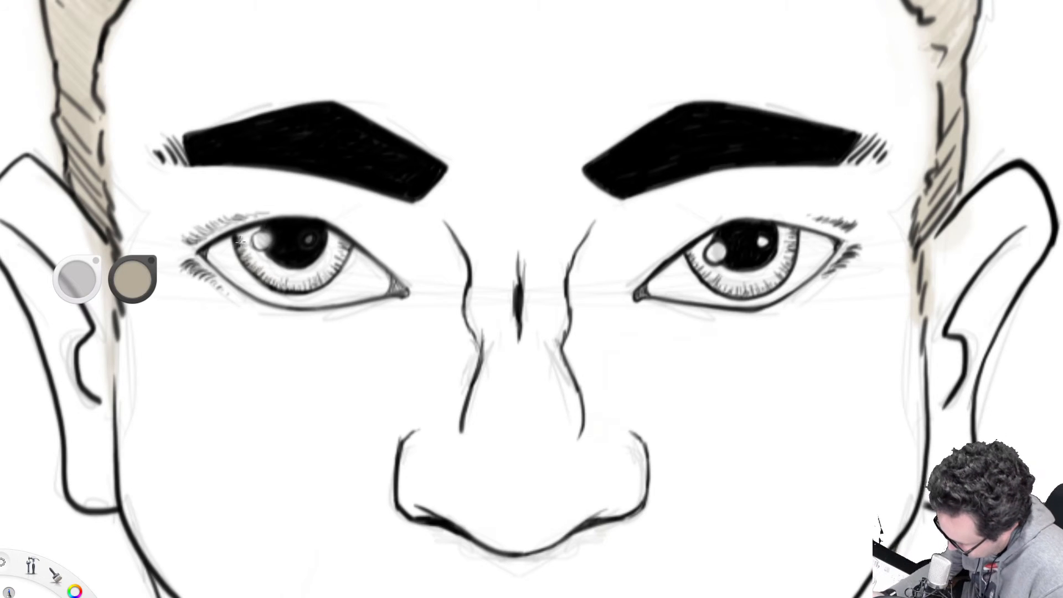
mouse_move(240, 251)
mouse_down()
mouse_move(267, 282)
mouse_move(333, 270)
mouse_move(324, 281)
mouse_move(346, 254)
mouse_move(323, 282)
mouse_up()
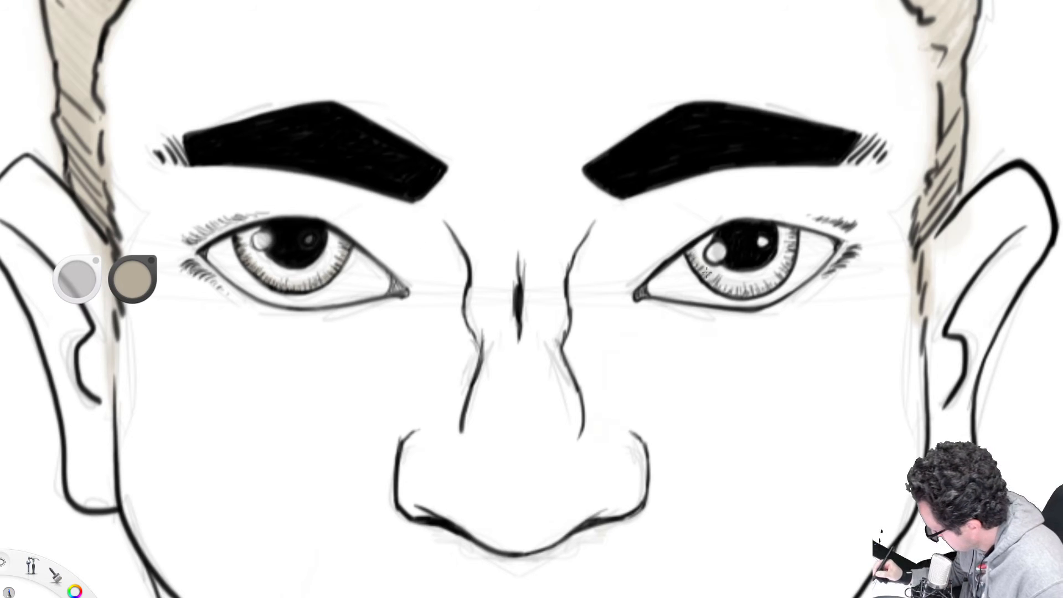
mouse_move(736, 294)
mouse_down()
mouse_move(780, 272)
mouse_move(792, 228)
mouse_up()
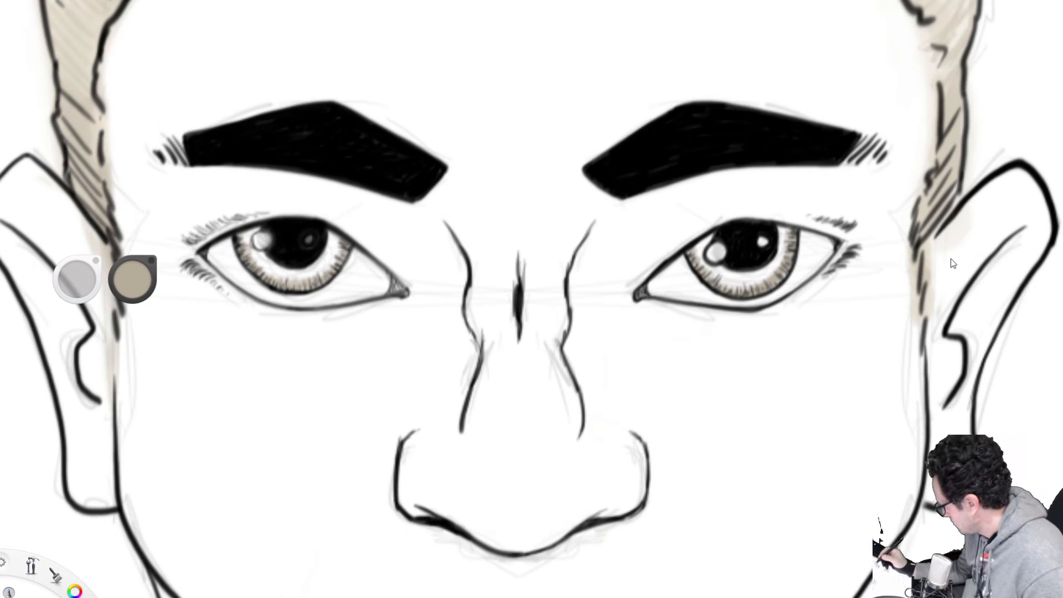
- Tint the irises with a lighter beige and fill the whites of both eyes with pale cream
alt+click(912, 266)
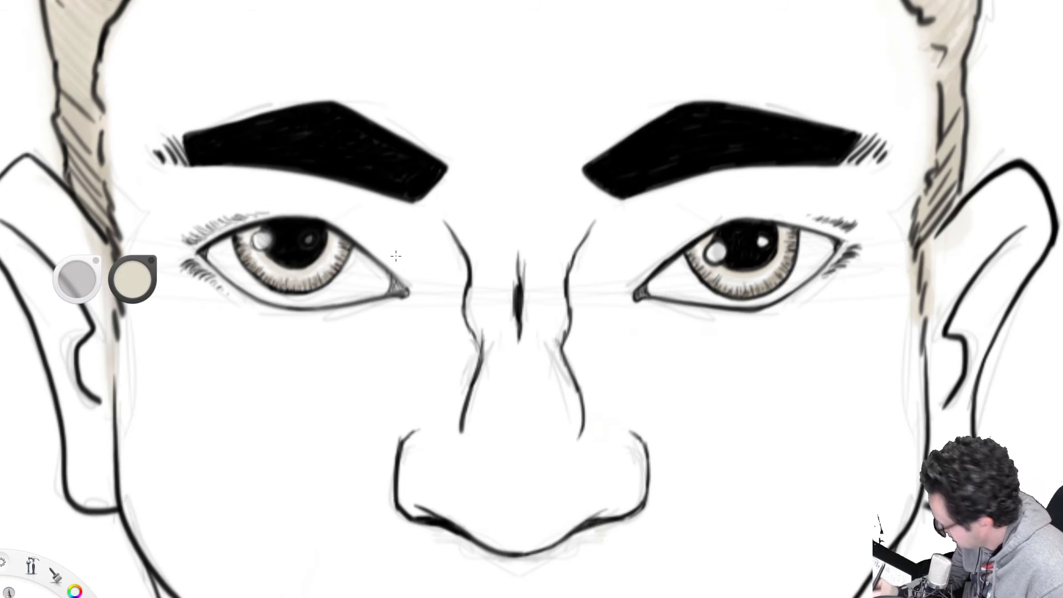
alt+click(965, 243)
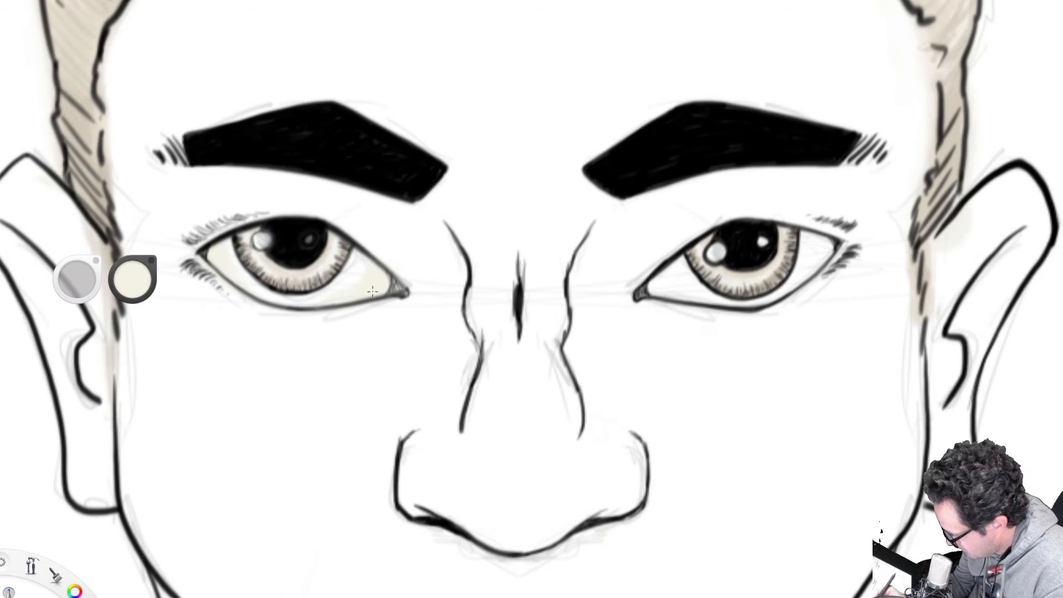
drag(662, 276, 677, 288)
mouse_move(828, 244)
mouse_down()
mouse_move(818, 252)
mouse_move(820, 237)
mouse_up()
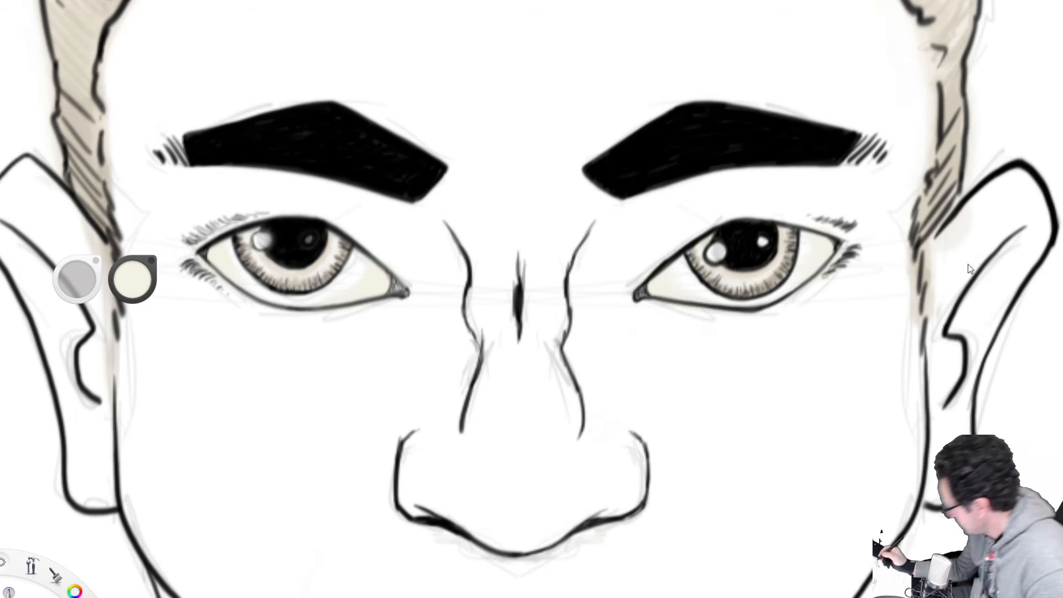
- Pick a darker beige and shade the whites of both eyes just below the upper eyelids, touching up the left iris highlight
alt+click(940, 216)
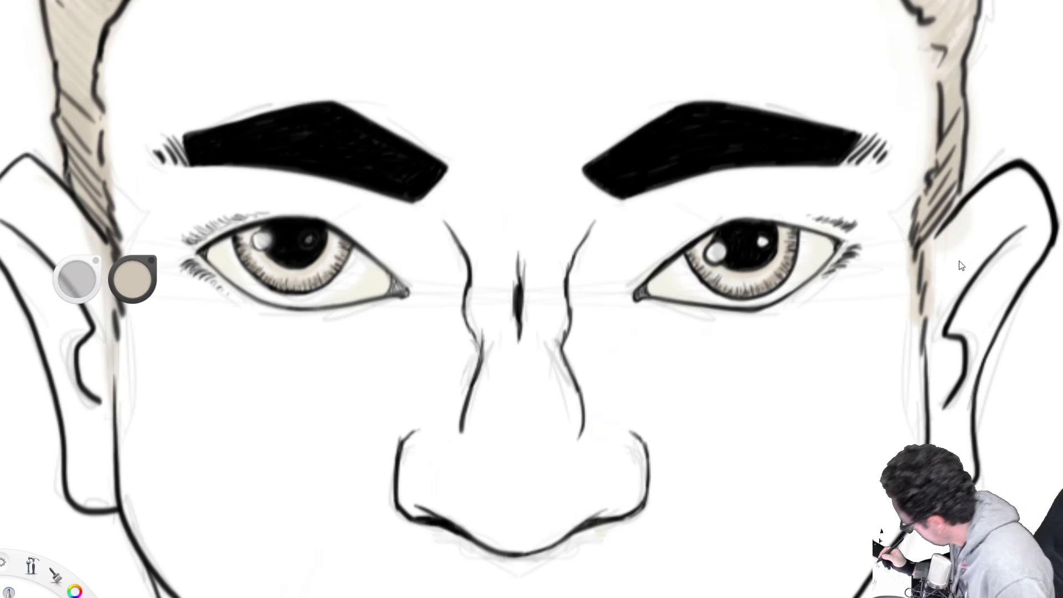
click(962, 258)
mouse_move(659, 282)
mouse_down()
mouse_move(650, 289)
mouse_move(713, 241)
mouse_move(704, 247)
mouse_move(756, 227)
mouse_move(831, 246)
mouse_move(669, 255)
mouse_move(682, 264)
mouse_move(774, 234)
mouse_up()
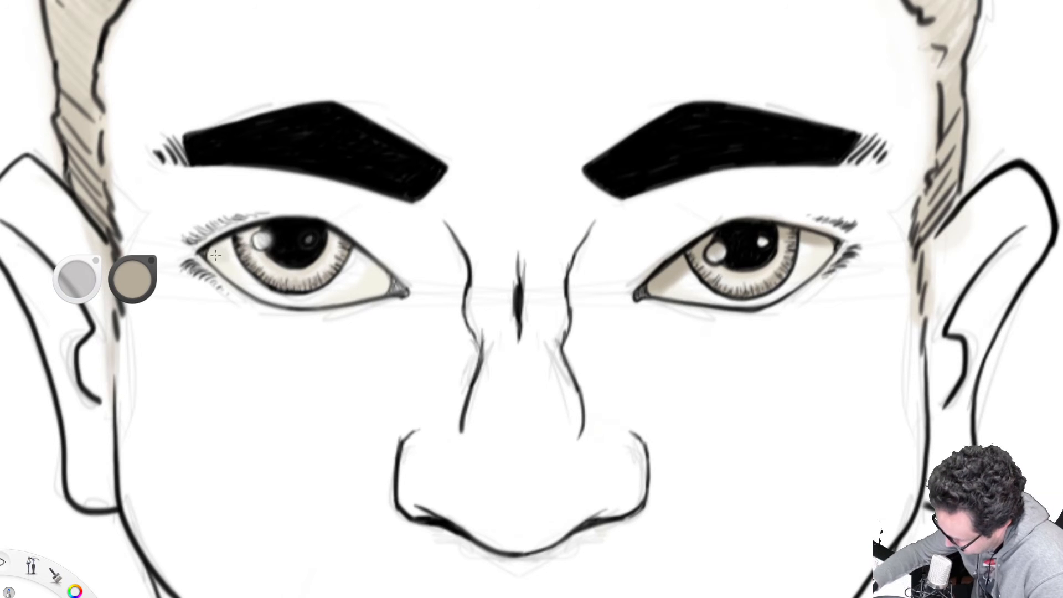
mouse_move(213, 254)
mouse_down()
mouse_move(270, 231)
mouse_move(357, 254)
mouse_move(396, 288)
mouse_move(349, 255)
mouse_move(364, 275)
mouse_up()
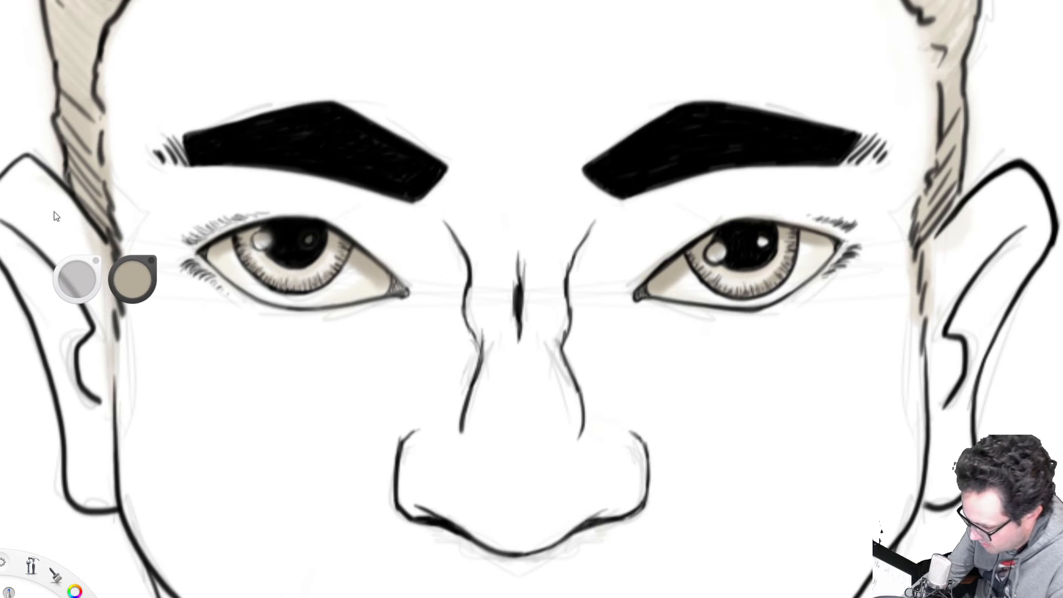
drag(270, 237, 260, 240)
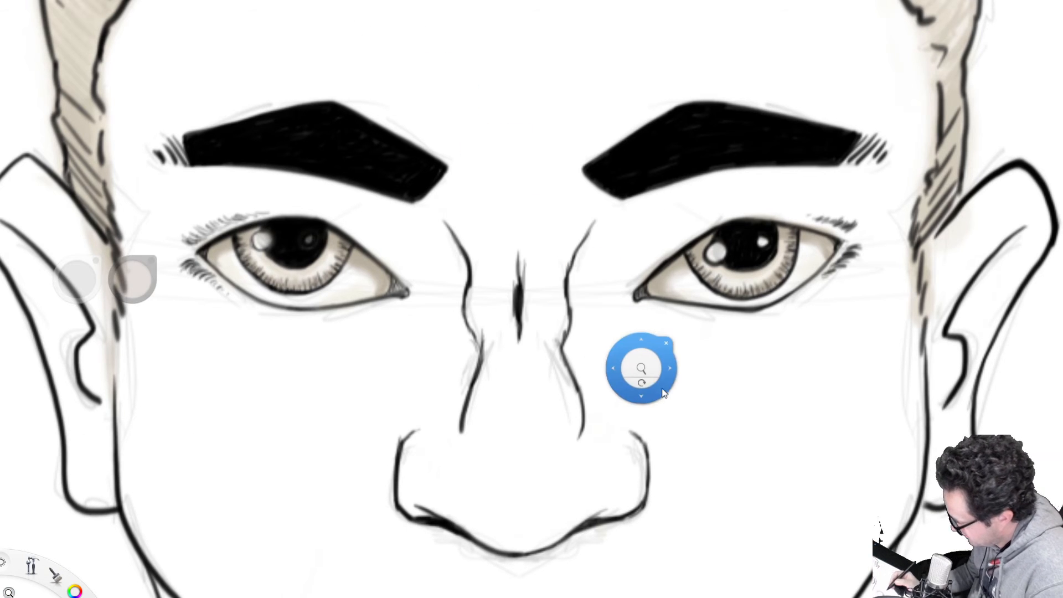
- Switch to a light beige marker and fill the upper and lower lips with an even base tone
scroll(647, 366, down, 3)
drag(647, 366, 506, 384)
drag(580, 451, 586, 319)
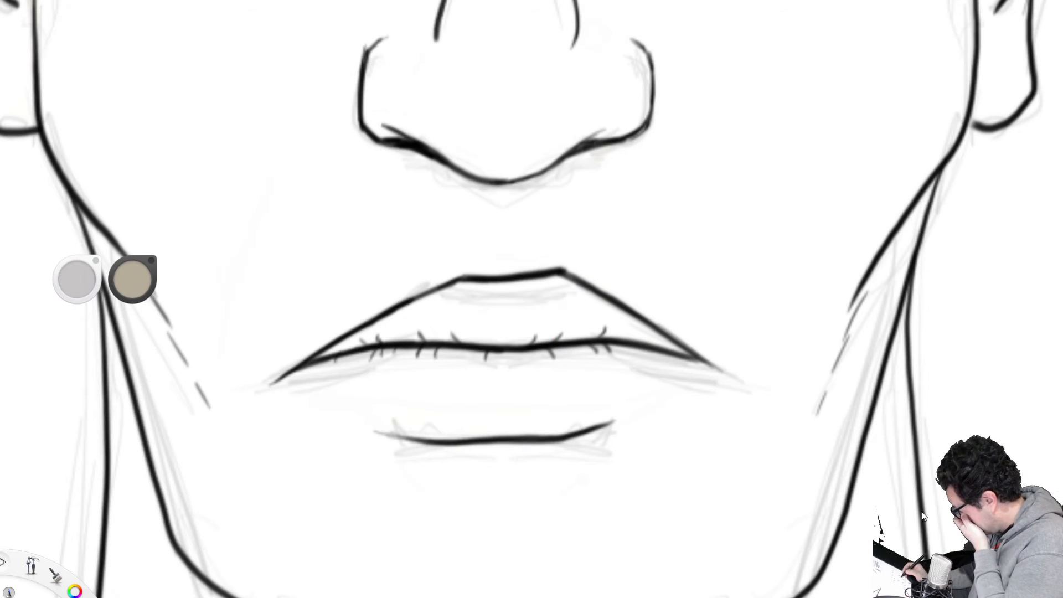
click(982, 244)
mouse_move(360, 339)
mouse_down()
mouse_move(443, 310)
mouse_move(471, 313)
mouse_up()
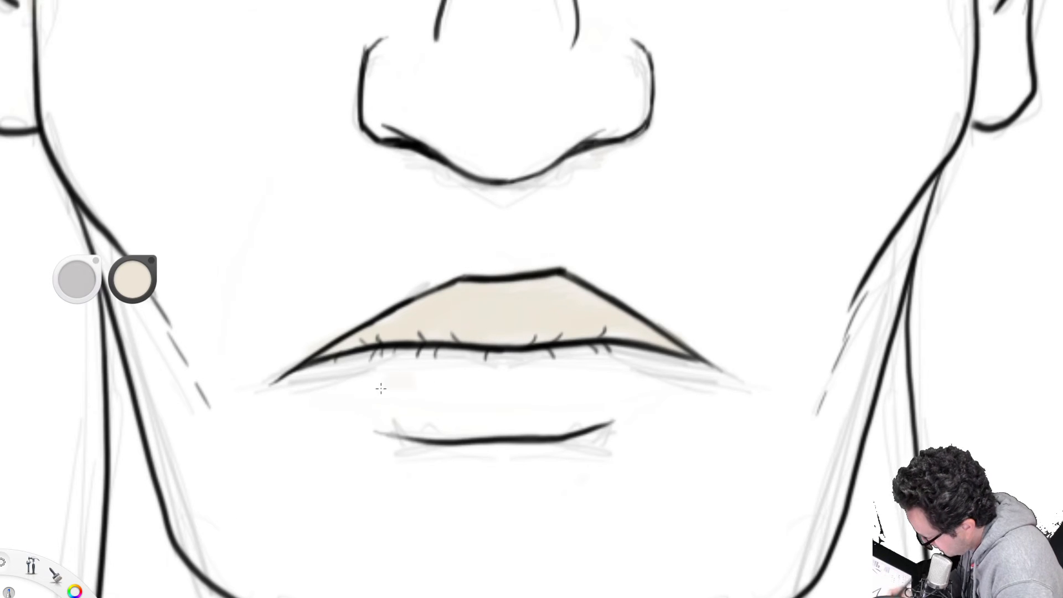
drag(276, 383, 432, 422)
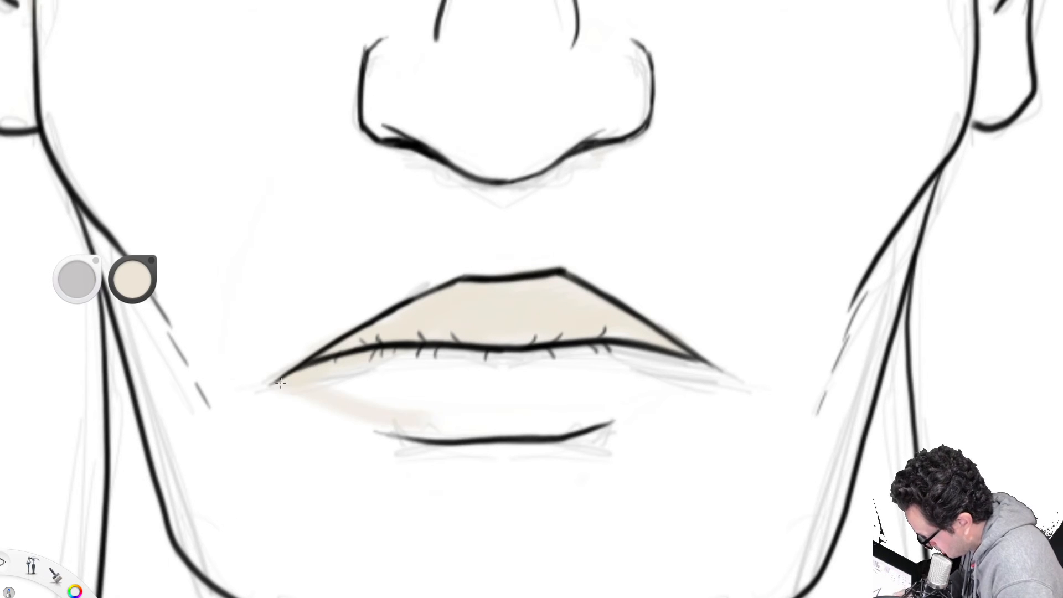
mouse_move(310, 404)
mouse_down()
mouse_move(476, 430)
mouse_move(654, 388)
mouse_move(321, 382)
mouse_move(531, 393)
mouse_move(381, 428)
mouse_up()
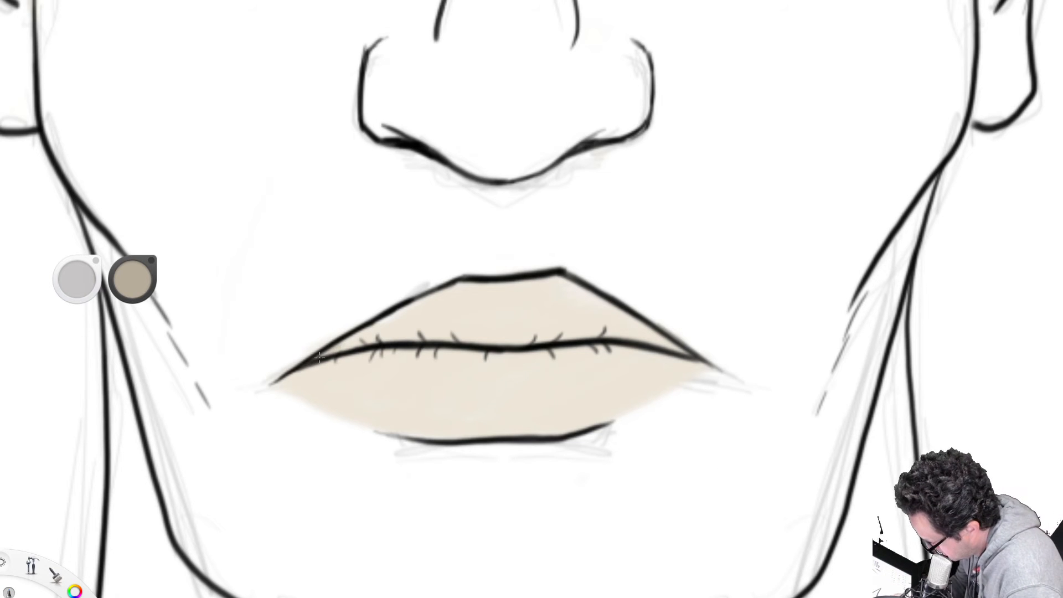
- Shade the upper lip along the mouth line with a darker beige marker
drag(348, 346, 496, 336)
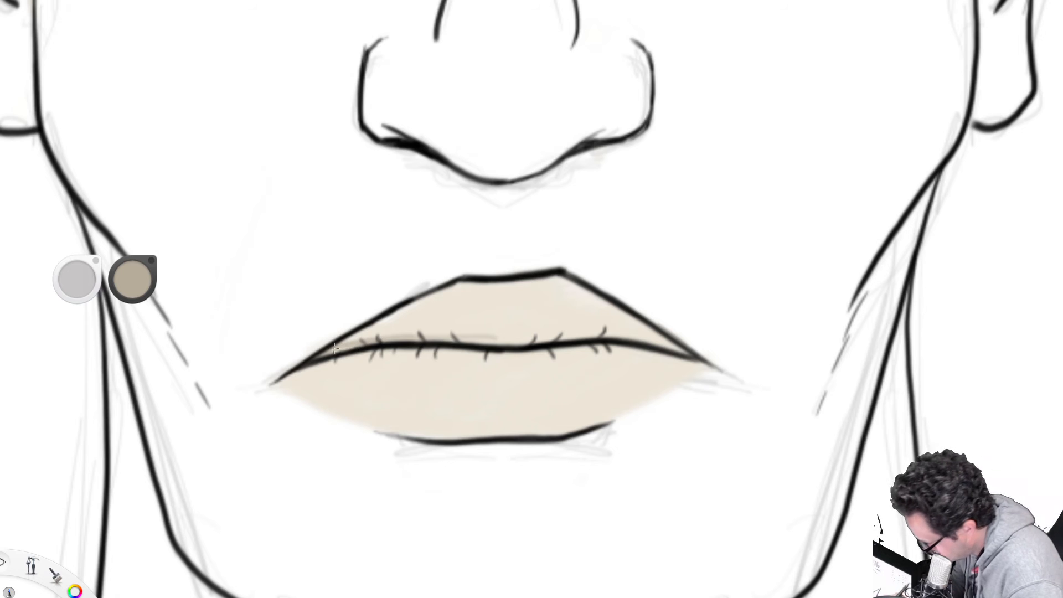
mouse_move(334, 350)
mouse_down()
mouse_move(419, 338)
mouse_move(647, 335)
mouse_move(684, 349)
mouse_up()
key(space)
drag(533, 336, 563, 303)
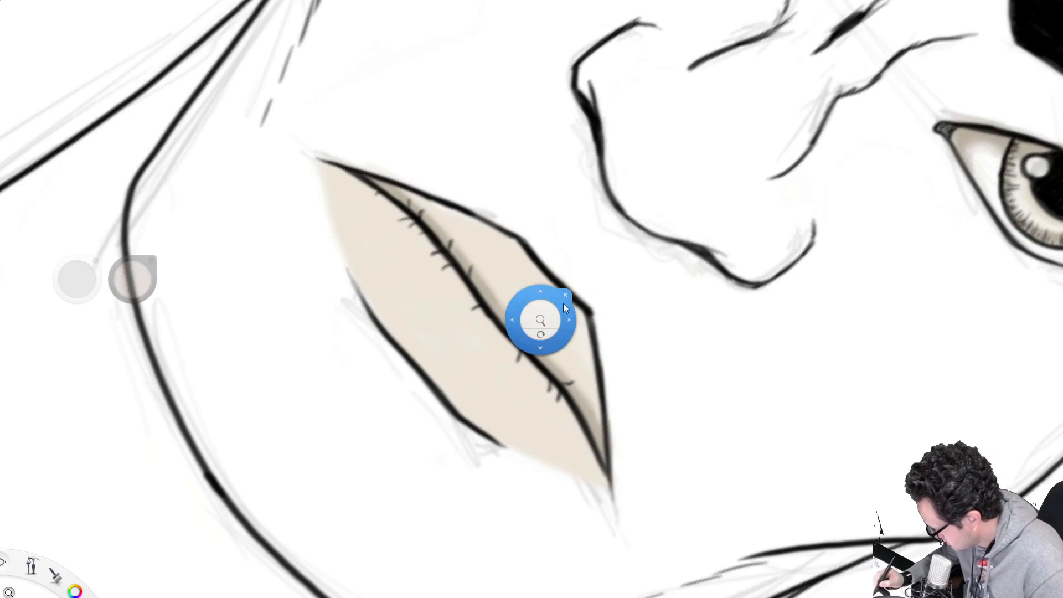
drag(398, 191, 503, 309)
mouse_move(449, 244)
mouse_down()
mouse_move(493, 292)
mouse_move(431, 222)
mouse_move(498, 304)
mouse_up()
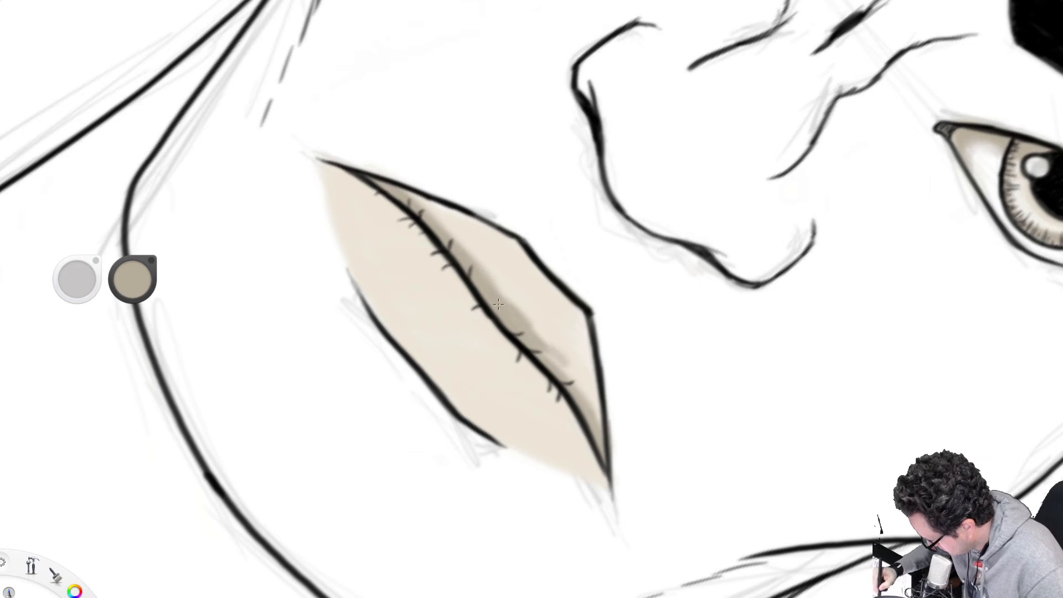
- Add a darker beige shadow along the lower edge of the lower lip from corner to corner
drag(316, 166, 388, 330)
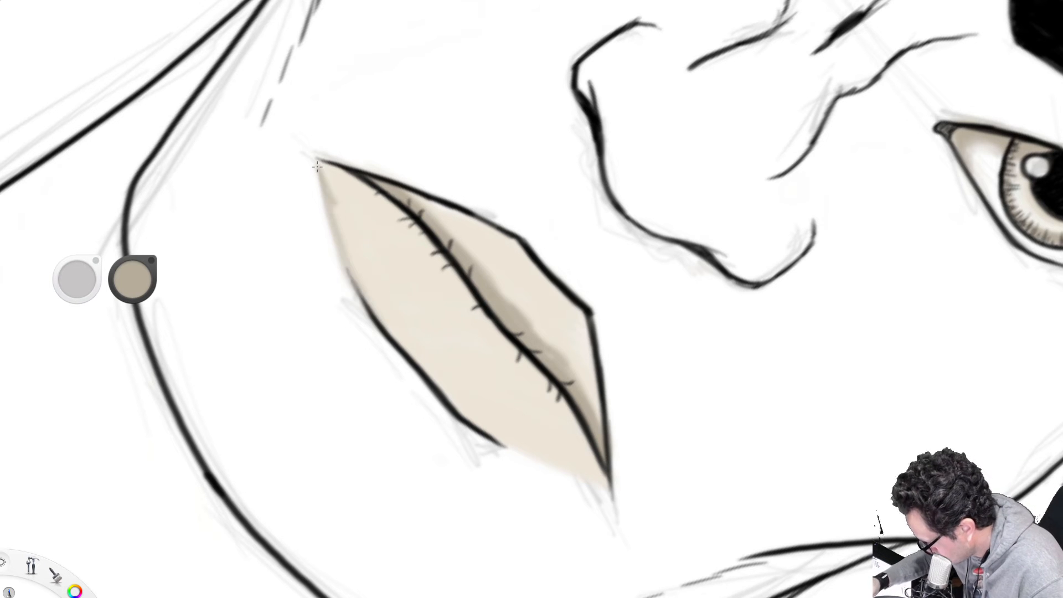
mouse_move(335, 206)
mouse_down()
mouse_move(465, 387)
mouse_move(610, 489)
mouse_move(361, 278)
mouse_move(402, 343)
mouse_move(492, 434)
mouse_up()
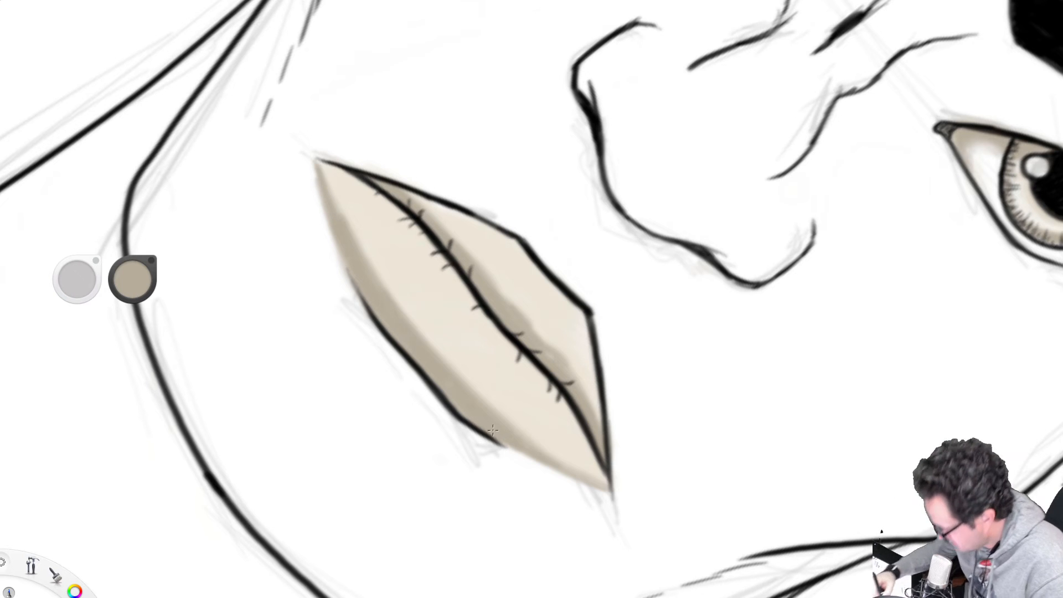
key(space)
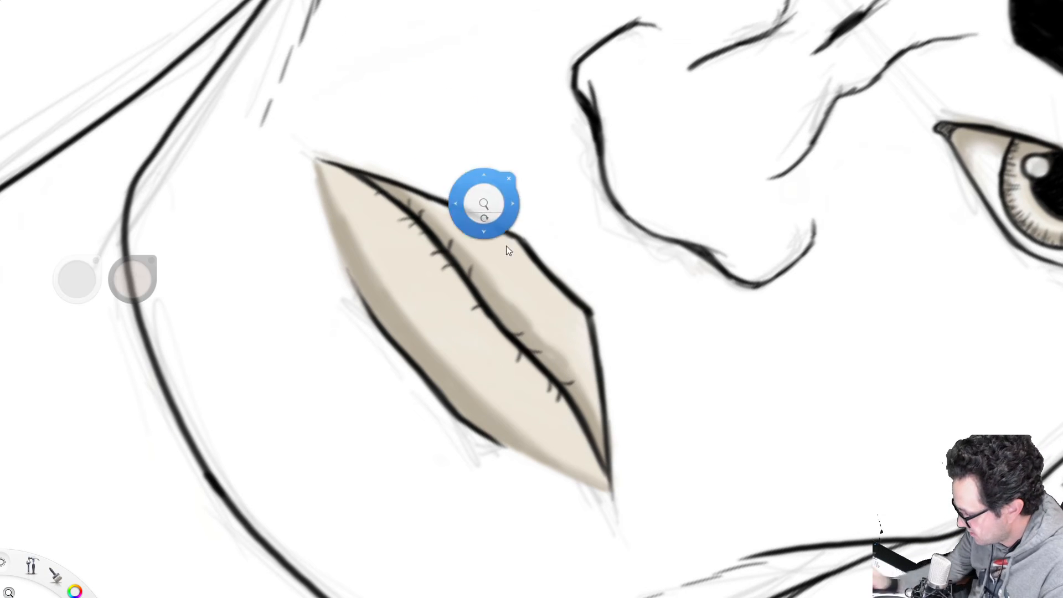
drag(586, 391, 614, 355)
key(space)
mouse_move(806, 311)
mouse_down()
mouse_move(770, 354)
mouse_move(665, 357)
mouse_move(610, 391)
mouse_move(527, 418)
mouse_up()
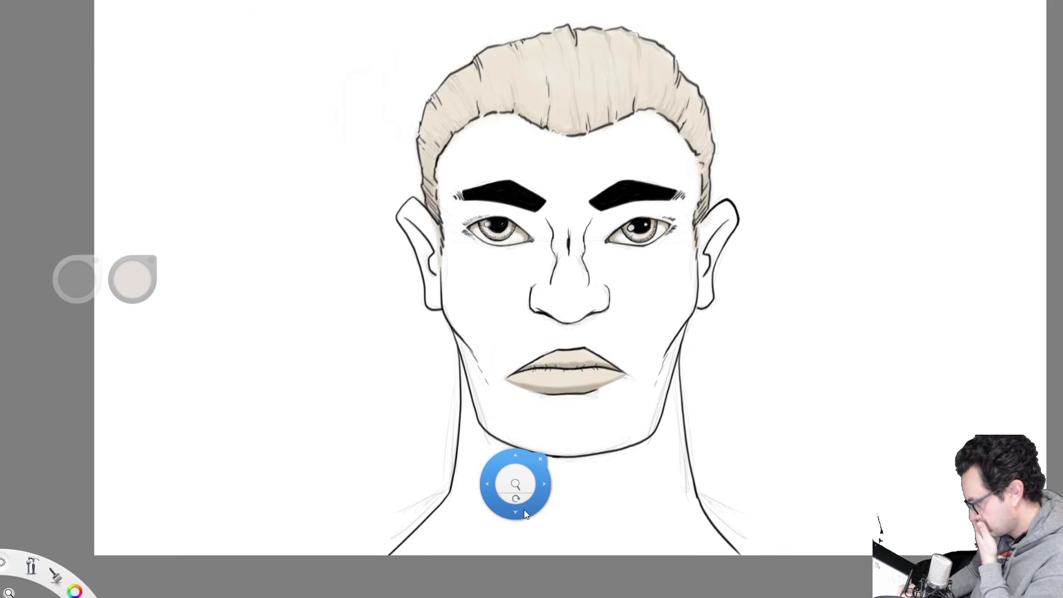
- Try blocking in darker beige shadows along the left jaw and around the left eye socket
mouse_move(527, 509)
mouse_down()
mouse_move(639, 448)
mouse_move(587, 354)
mouse_move(605, 373)
mouse_move(653, 377)
mouse_up()
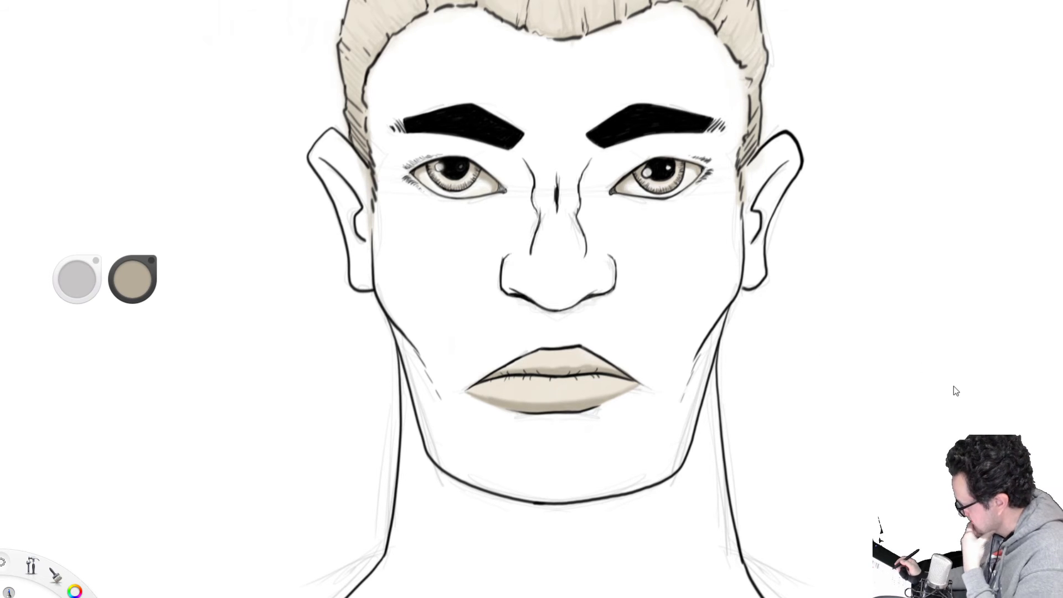
drag(396, 328, 452, 476)
drag(521, 149, 494, 268)
drag(510, 155, 385, 144)
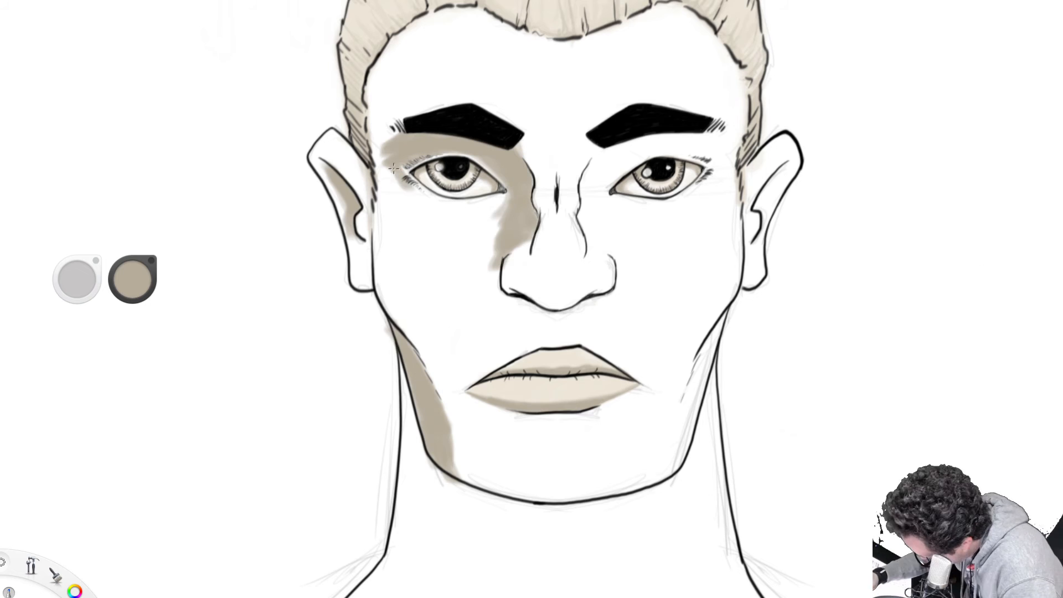
- Try darker beige shadows on the left temple, cheek folds, under the nose and the right eye socket, and remove the trial shading
drag(372, 80, 382, 216)
mouse_move(382, 216)
mouse_down()
mouse_move(498, 222)
mouse_move(470, 223)
mouse_up()
drag(495, 263, 444, 342)
drag(526, 304, 593, 304)
drag(701, 136, 593, 171)
mouse_move(590, 205)
mouse_down()
mouse_move(675, 211)
mouse_move(590, 256)
mouse_up()
drag(617, 257, 659, 341)
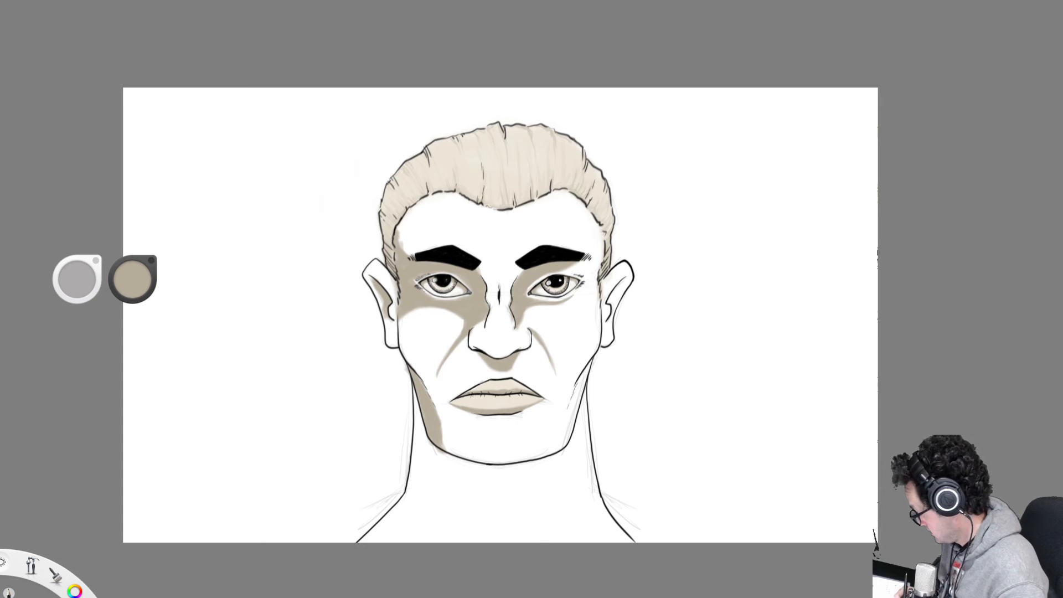
click(925, 424)
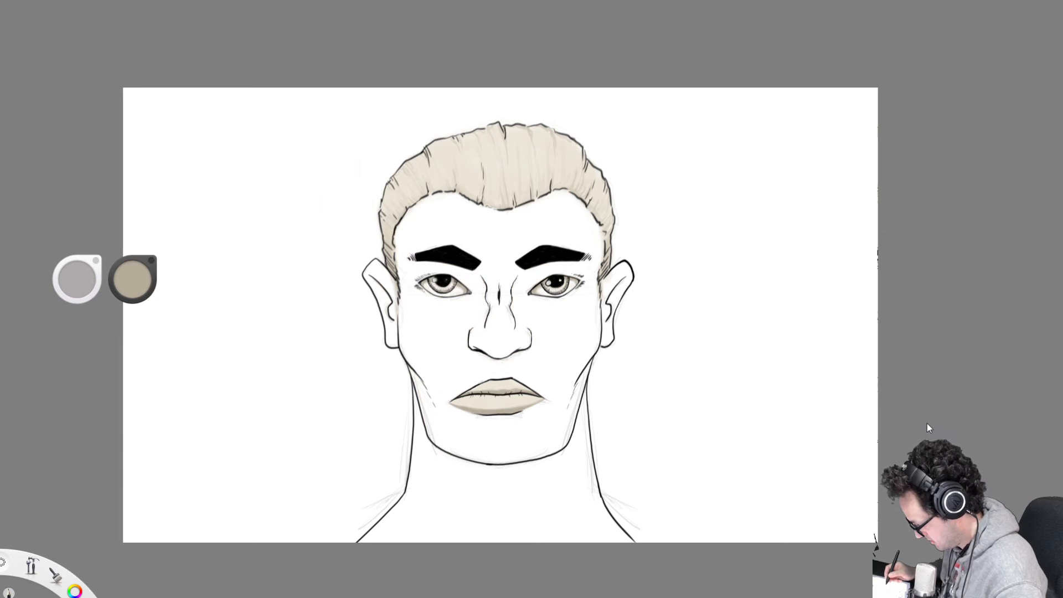
- Erase the beige colour and shading from the lower lip from corner to corner, leaving the upper lip coloured
click(927, 423)
click(926, 422)
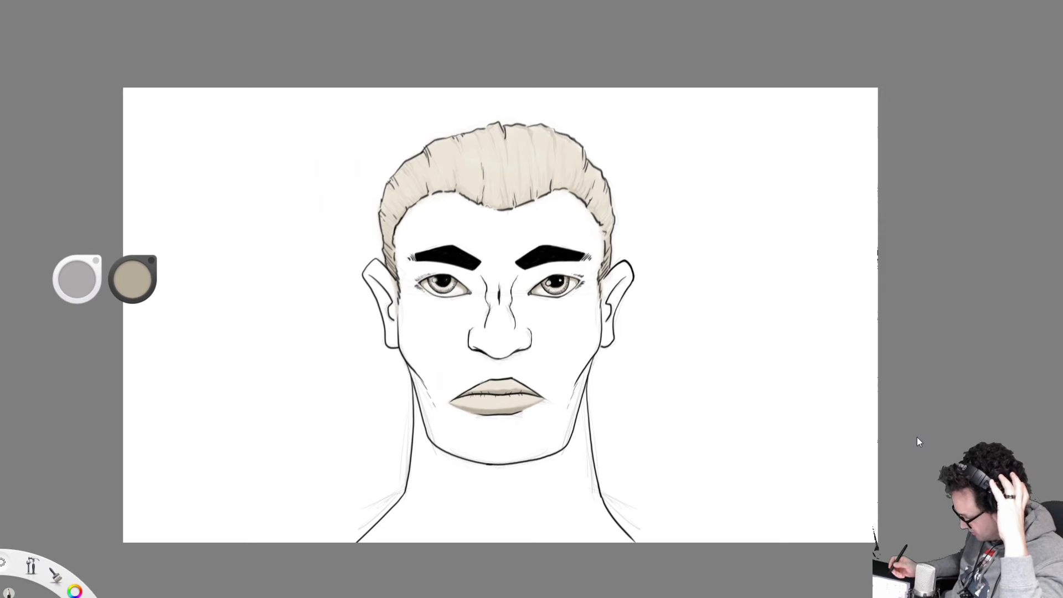
mouse_move(504, 410)
mouse_down()
mouse_move(520, 412)
mouse_move(466, 409)
mouse_up()
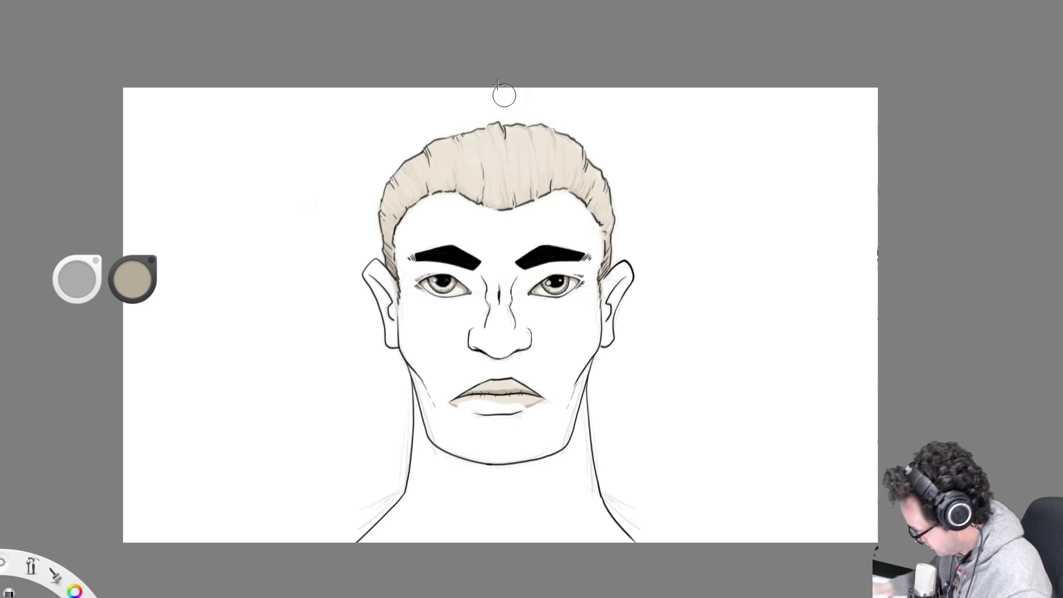
key(space)
drag(518, 362, 524, 361)
mouse_move(333, 545)
mouse_down()
mouse_move(317, 548)
mouse_move(313, 536)
mouse_move(541, 535)
mouse_move(587, 519)
mouse_up()
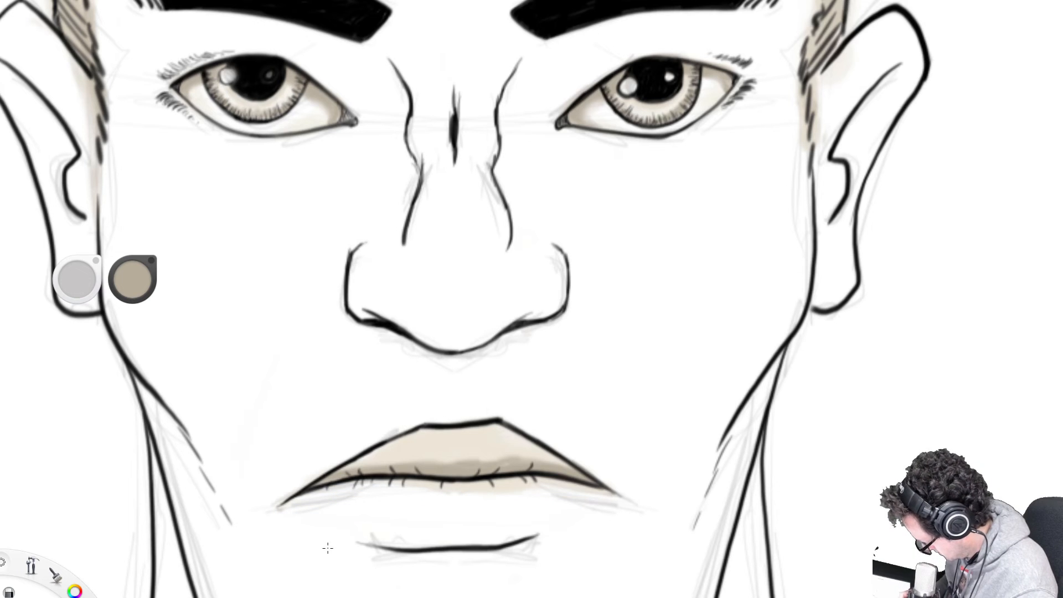
key(ctrl+z)
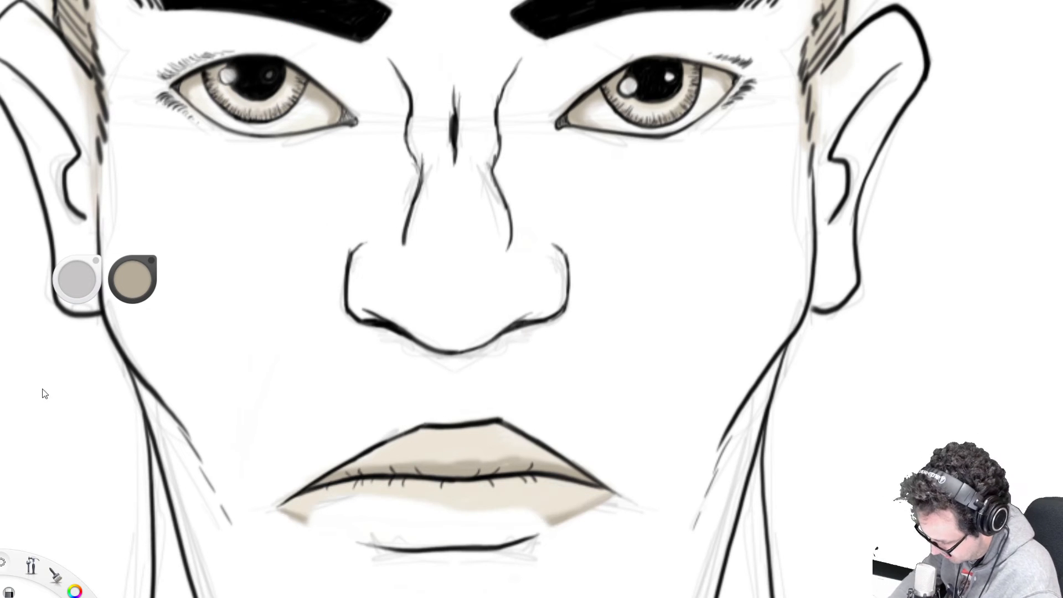
mouse_move(306, 521)
mouse_down()
mouse_move(370, 492)
mouse_move(569, 492)
mouse_move(522, 493)
mouse_up()
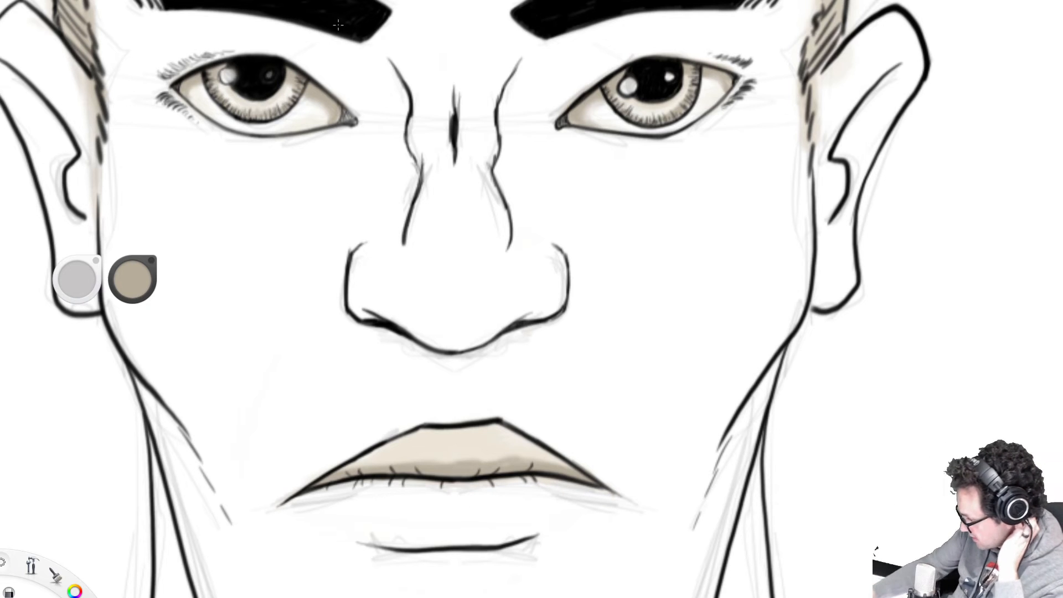
key(space)
drag(484, 213, 476, 209)
drag(428, 361, 434, 480)
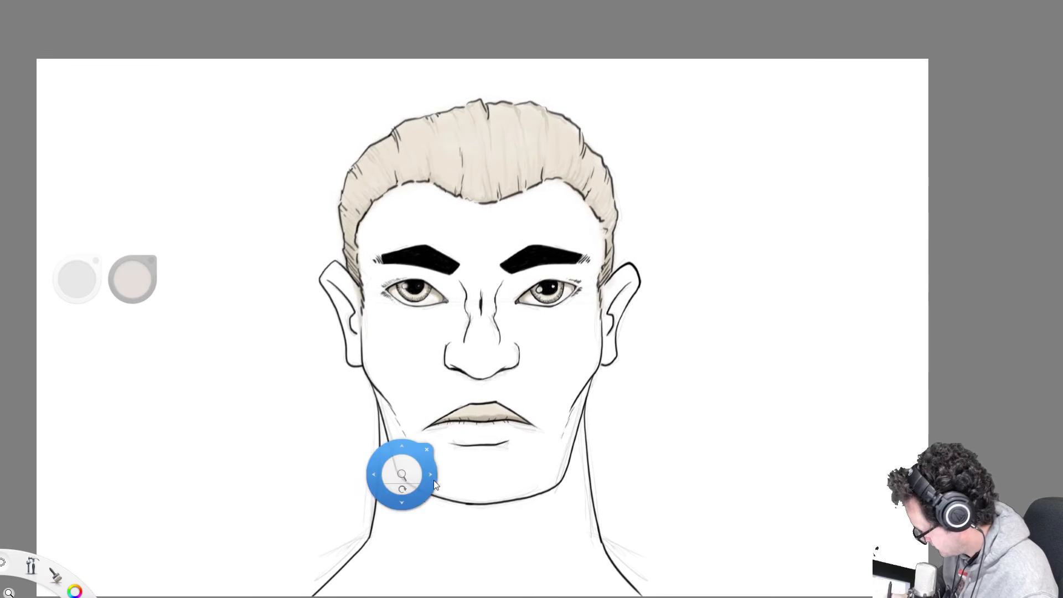
click(459, 449)
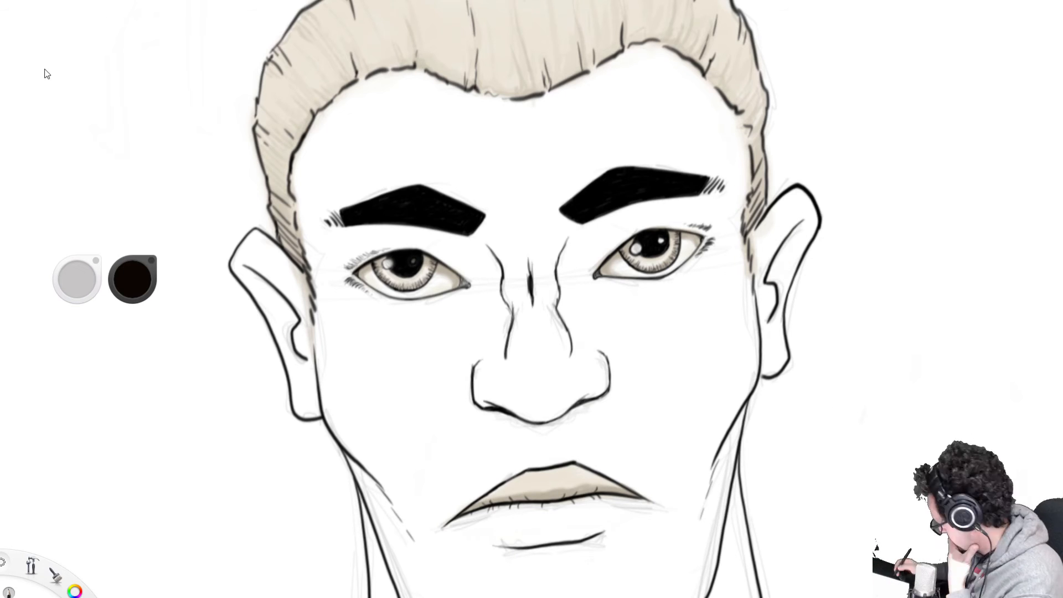
- Try grey marker shadows inside the ears, around both eye sockets, beside the nose and down the left cheek, and remove the trial shading
mouse_move(797, 227)
mouse_down()
mouse_move(773, 319)
mouse_move(775, 304)
mouse_up()
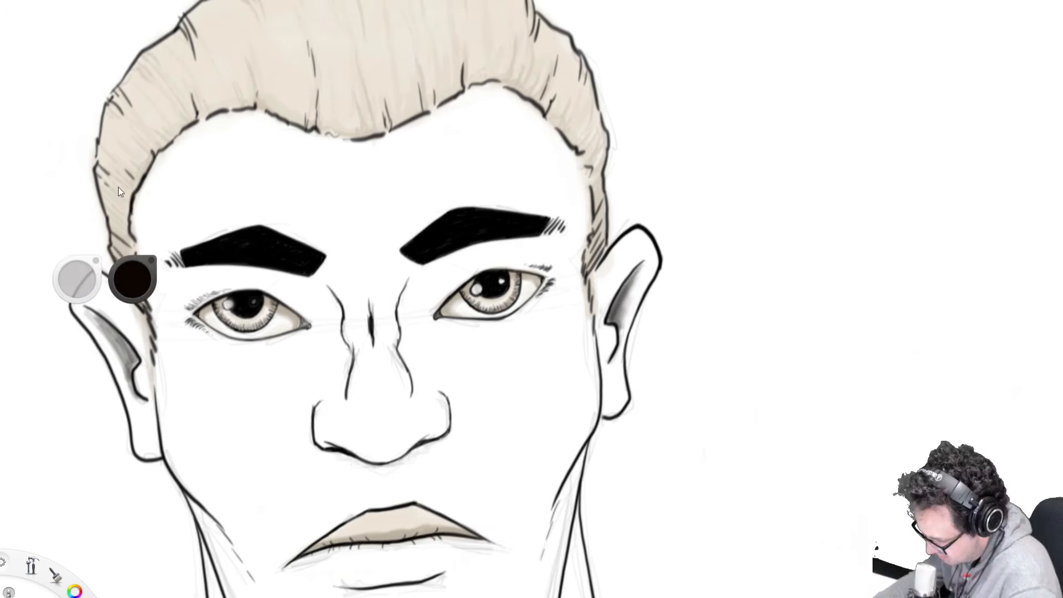
drag(121, 192, 376, 189)
drag(412, 266, 595, 310)
drag(592, 316, 562, 416)
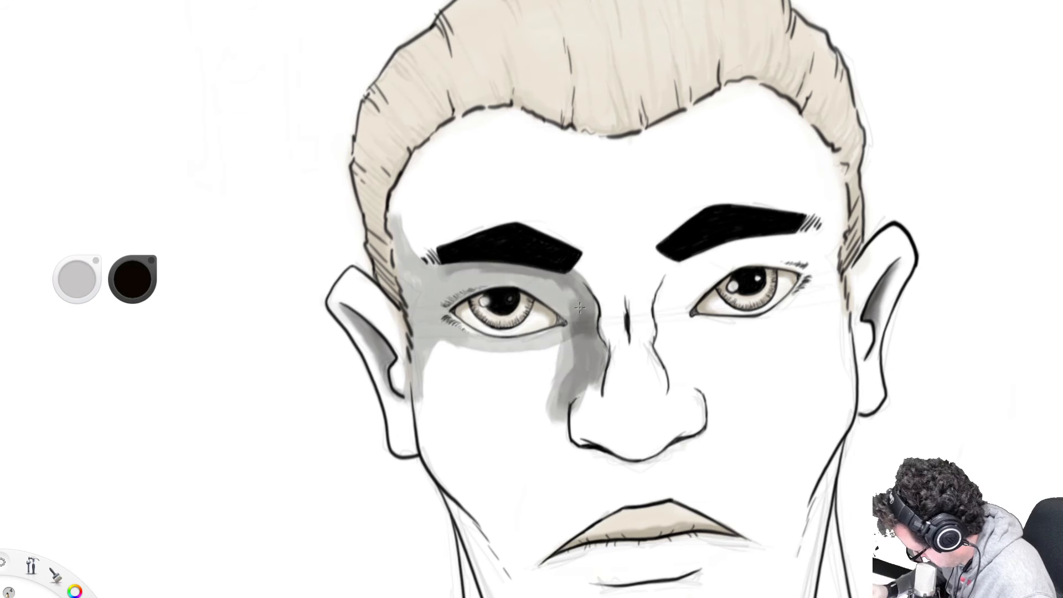
drag(421, 283, 582, 354)
drag(814, 244, 672, 299)
drag(775, 244, 676, 299)
mouse_move(476, 348)
mouse_down()
mouse_move(563, 369)
mouse_move(518, 526)
mouse_up()
drag(812, 235, 673, 315)
drag(526, 354, 421, 404)
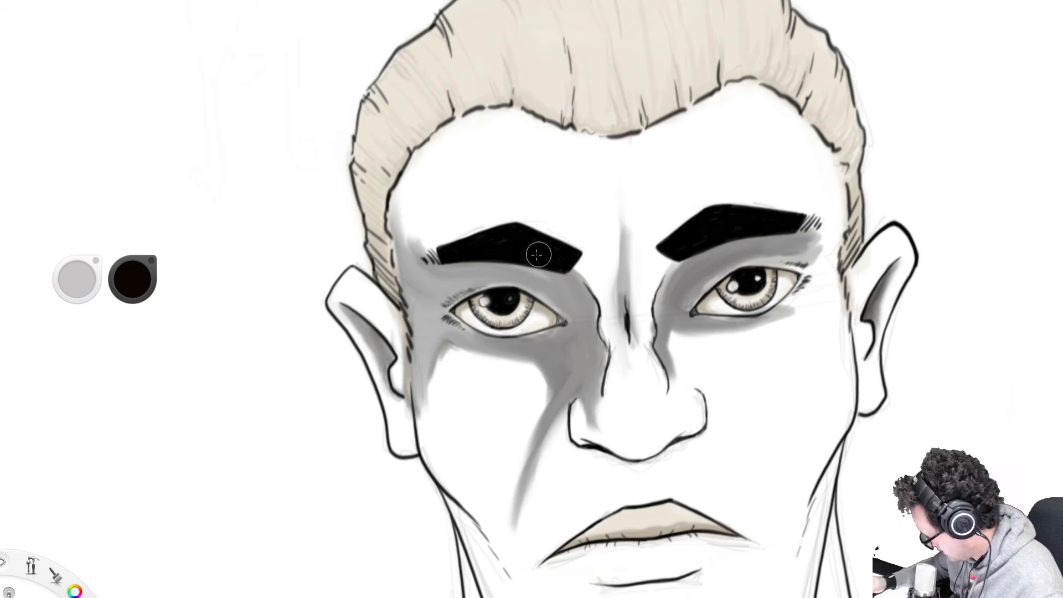
key(Delete)
- Try black cross-hatched shadows inside both ears and along both sides of the jaw
drag(357, 319, 390, 371)
drag(387, 332, 382, 396)
drag(454, 511, 344, 368)
mouse_move(423, 471)
mouse_down()
mouse_move(345, 368)
mouse_move(427, 493)
mouse_up()
drag(731, 310, 687, 440)
drag(346, 360, 433, 507)
- Try cross-hatching the left eye socket, temple and side of the nose, and remove the trial hatching
drag(339, 161, 452, 136)
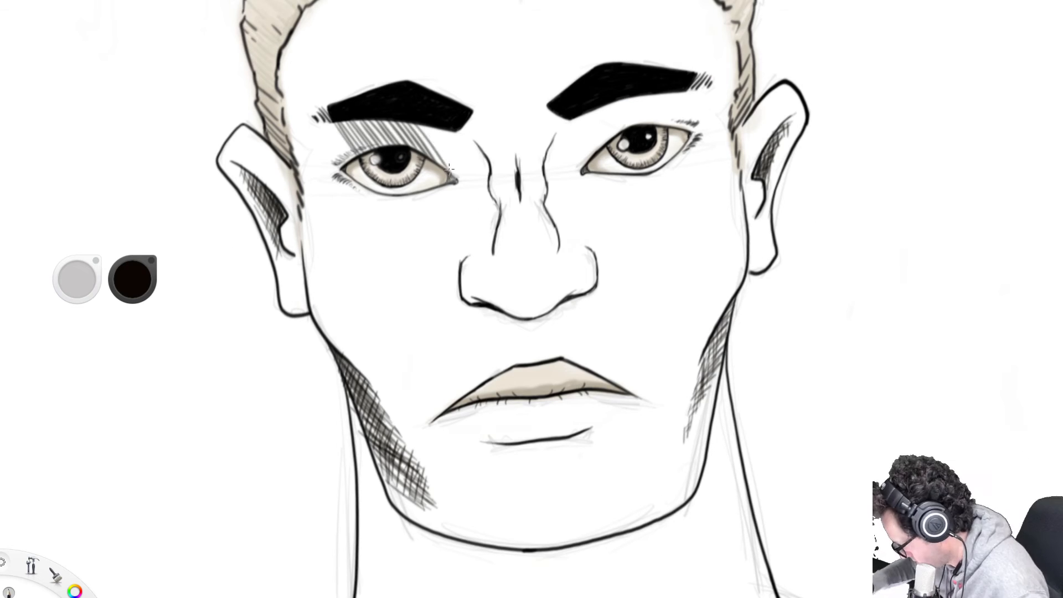
drag(289, 94, 315, 191)
mouse_move(302, 177)
mouse_down()
mouse_move(413, 125)
mouse_move(482, 186)
mouse_up()
mouse_move(490, 183)
mouse_down()
mouse_move(456, 220)
mouse_move(486, 237)
mouse_up()
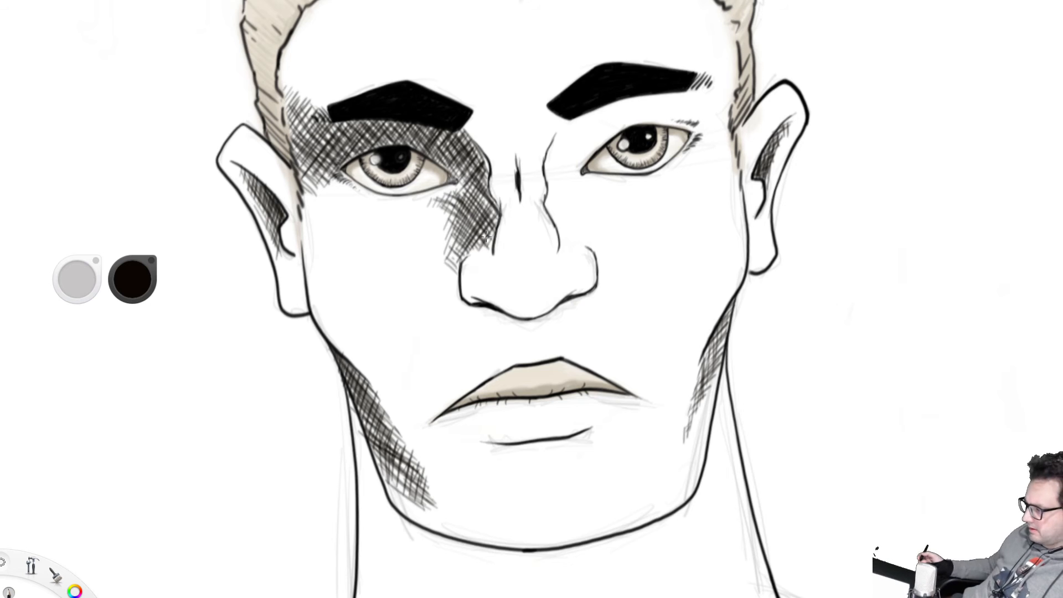
click(926, 521)
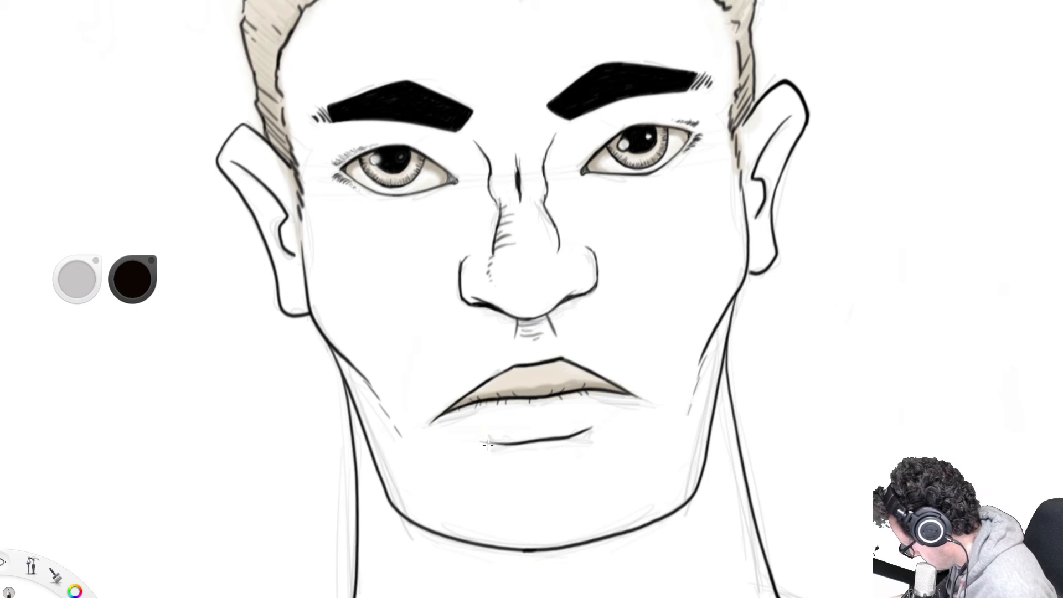
- Add thin black hatching strokes beneath the lower lip and along both jaw contours
mouse_move(510, 455)
mouse_down()
mouse_move(590, 443)
mouse_move(505, 460)
mouse_move(560, 463)
mouse_move(504, 463)
mouse_move(559, 468)
mouse_move(549, 471)
mouse_up()
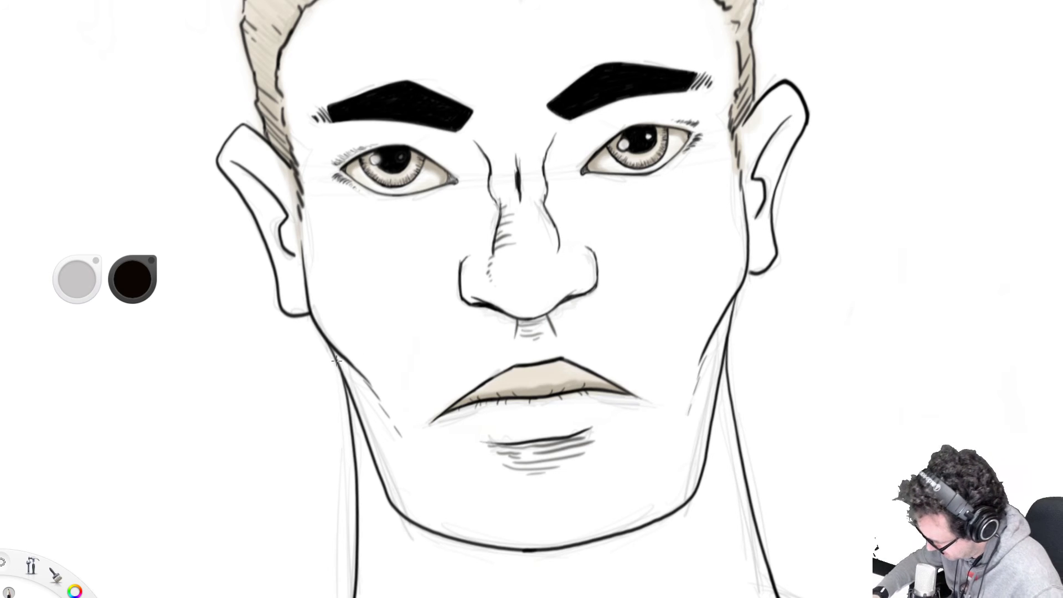
mouse_move(336, 359)
mouse_down()
mouse_move(370, 397)
mouse_move(347, 387)
mouse_move(363, 417)
mouse_move(392, 429)
mouse_up()
mouse_move(720, 317)
mouse_down()
mouse_move(709, 341)
mouse_move(731, 327)
mouse_move(717, 371)
mouse_move(693, 401)
mouse_up()
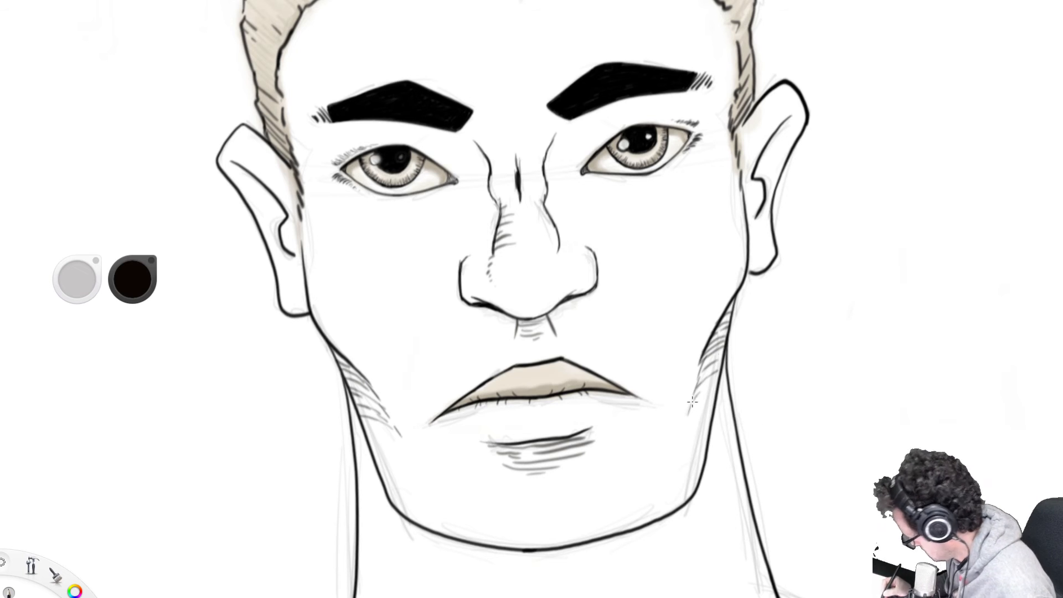
- Hatch the inner folds of both ears and line the inner corners and lower lids of both eyes
mouse_move(233, 167)
mouse_down()
mouse_move(264, 187)
mouse_move(245, 188)
mouse_move(284, 214)
mouse_move(223, 171)
mouse_move(253, 214)
mouse_move(247, 205)
mouse_move(260, 224)
mouse_up()
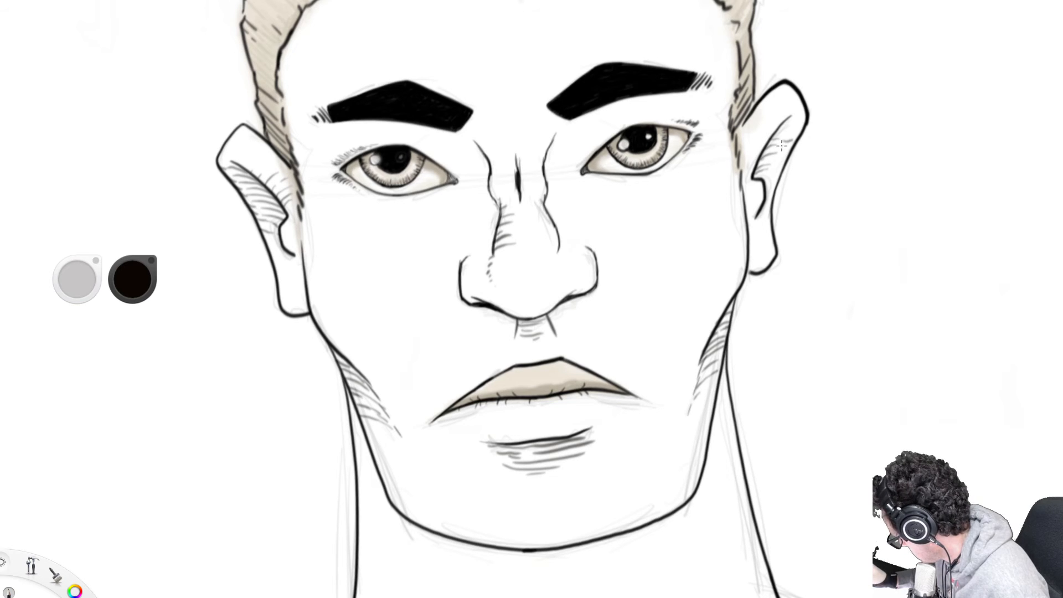
drag(779, 160, 758, 184)
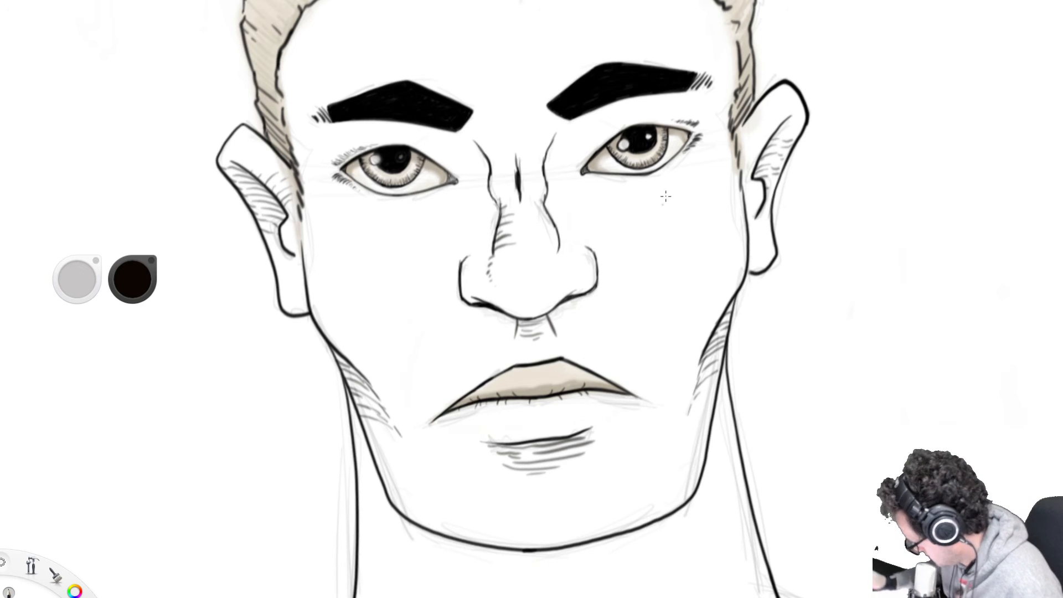
mouse_move(576, 170)
mouse_down()
mouse_move(594, 180)
mouse_move(678, 167)
mouse_up()
mouse_move(467, 168)
mouse_down()
mouse_move(457, 188)
mouse_move(387, 198)
mouse_up()
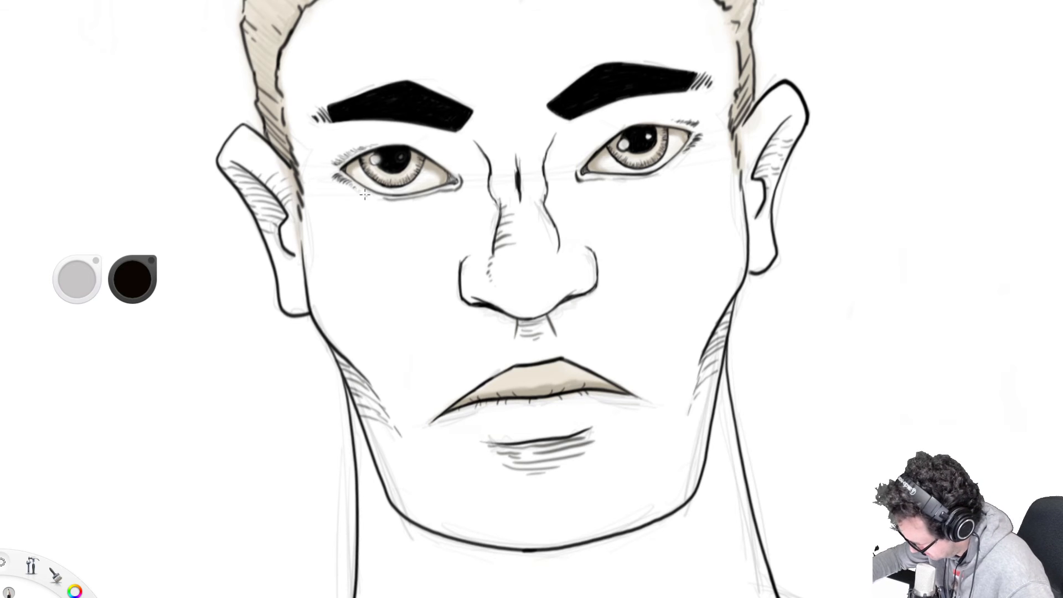
drag(363, 194, 396, 198)
drag(681, 159, 637, 180)
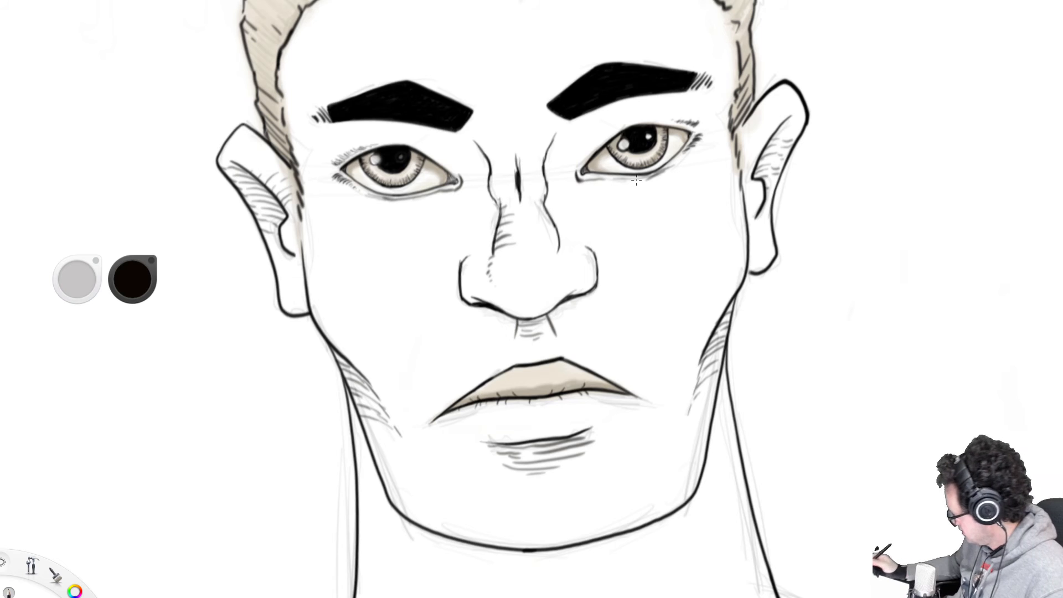
- Hatch the crease at the nose bridge and the area between the left eye's inner corner and the nose
key(space)
drag(627, 192, 615, 358)
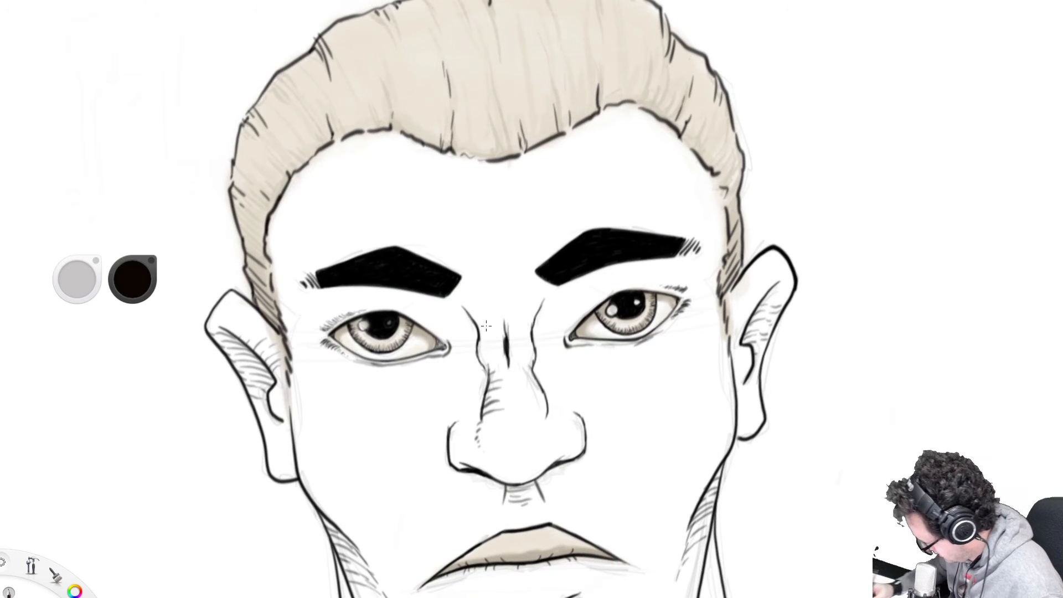
drag(485, 335, 498, 335)
drag(486, 342, 503, 347)
mouse_move(500, 353)
mouse_down()
mouse_move(513, 361)
mouse_move(516, 349)
mouse_up()
drag(504, 343, 512, 335)
drag(444, 331, 452, 336)
mouse_move(455, 336)
mouse_down()
mouse_move(484, 334)
mouse_move(453, 352)
mouse_move(463, 355)
mouse_up()
mouse_move(461, 356)
mouse_down()
mouse_move(482, 348)
mouse_move(456, 368)
mouse_move(485, 357)
mouse_move(450, 373)
mouse_move(484, 370)
mouse_up()
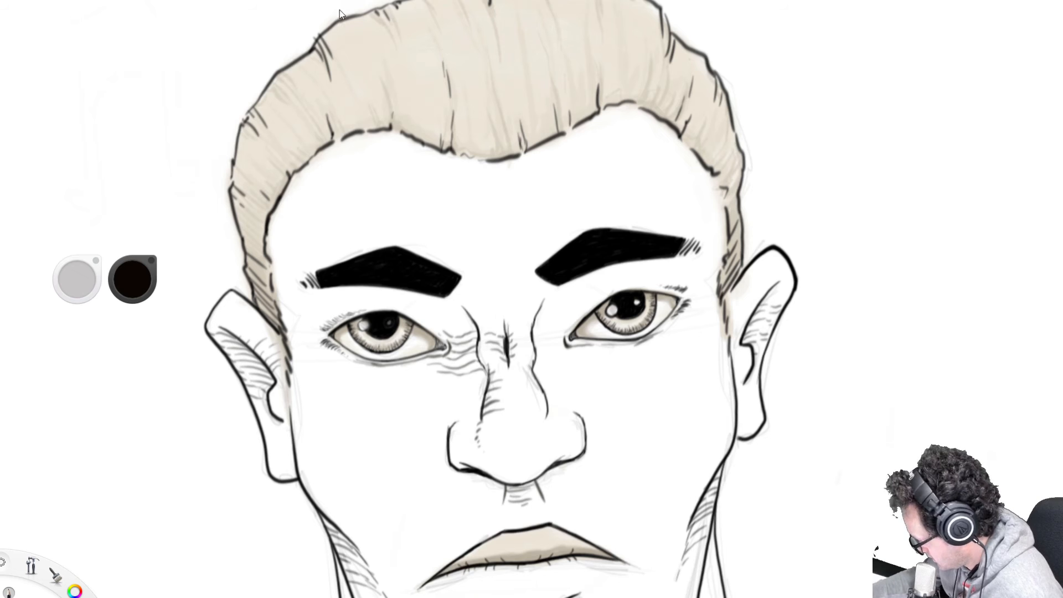
- Continue the hatching down the left side of the nose and add a broken cheek fold beside the left nostril
key(space)
mouse_move(607, 346)
mouse_down()
mouse_move(603, 354)
mouse_move(650, 333)
mouse_up()
drag(672, 337, 695, 162)
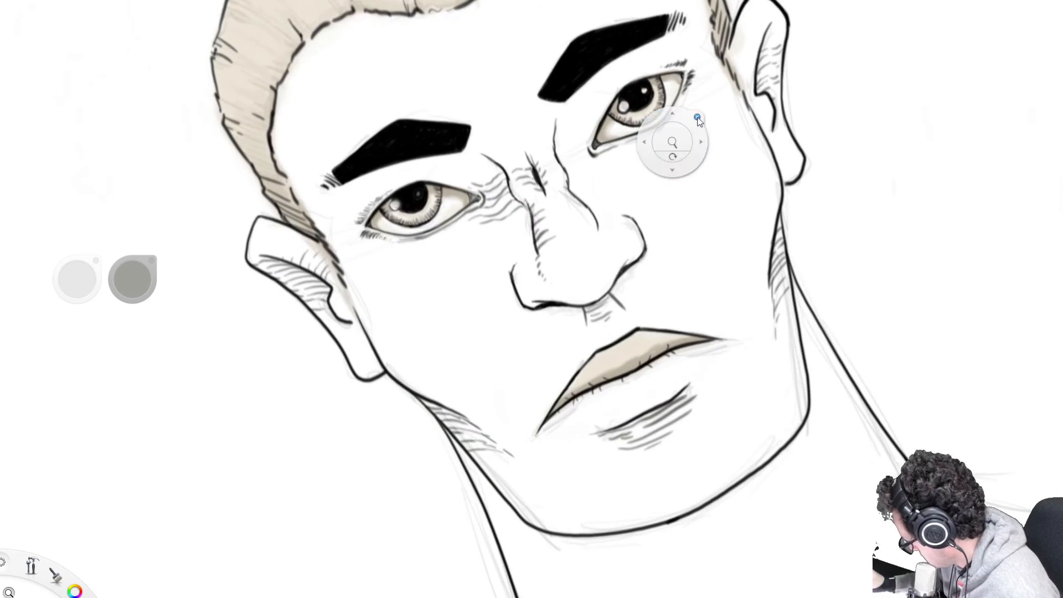
click(698, 119)
mouse_move(478, 236)
mouse_down()
mouse_move(529, 209)
mouse_move(529, 237)
mouse_move(486, 268)
mouse_move(531, 242)
mouse_move(498, 276)
mouse_move(491, 308)
mouse_up()
drag(509, 287, 492, 333)
drag(531, 241, 506, 264)
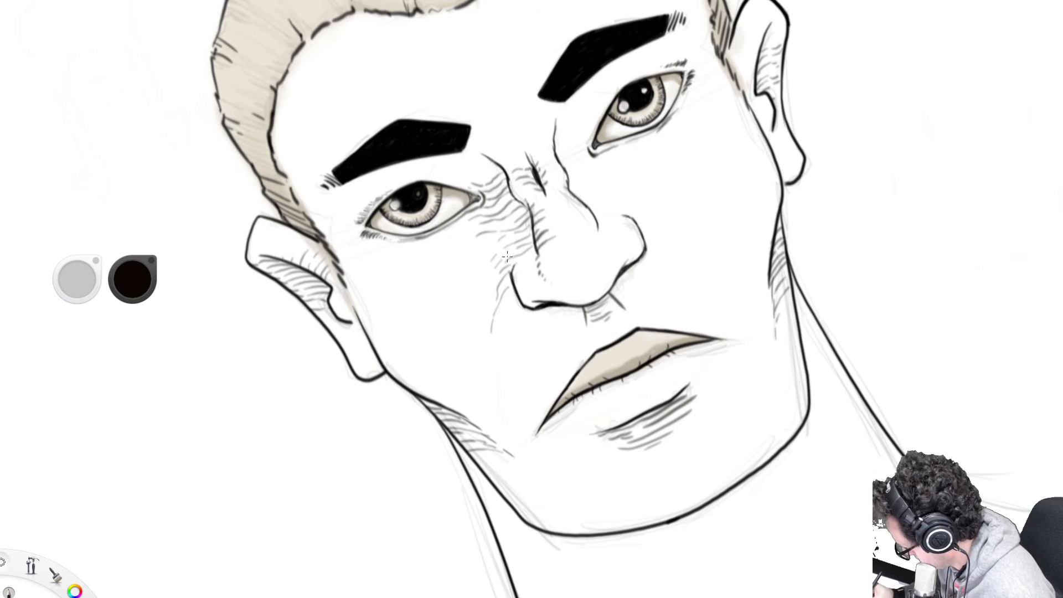
drag(492, 344, 489, 357)
drag(490, 362, 491, 374)
drag(504, 305, 491, 334)
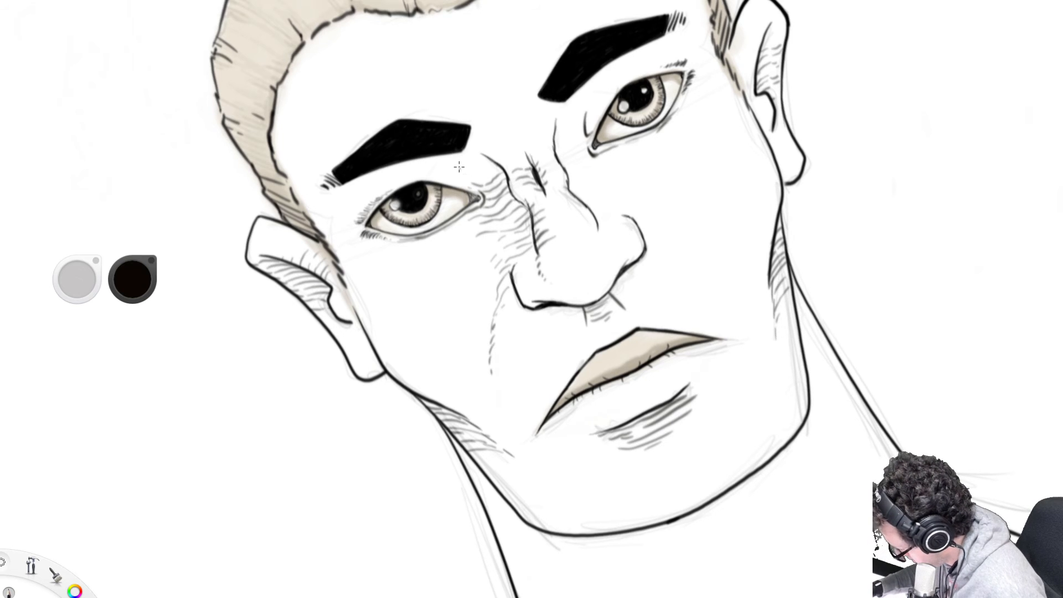
- Draw a short fold at the left eye's inner corner and crease strokes at the outer corners of both upper lids
drag(459, 167, 465, 186)
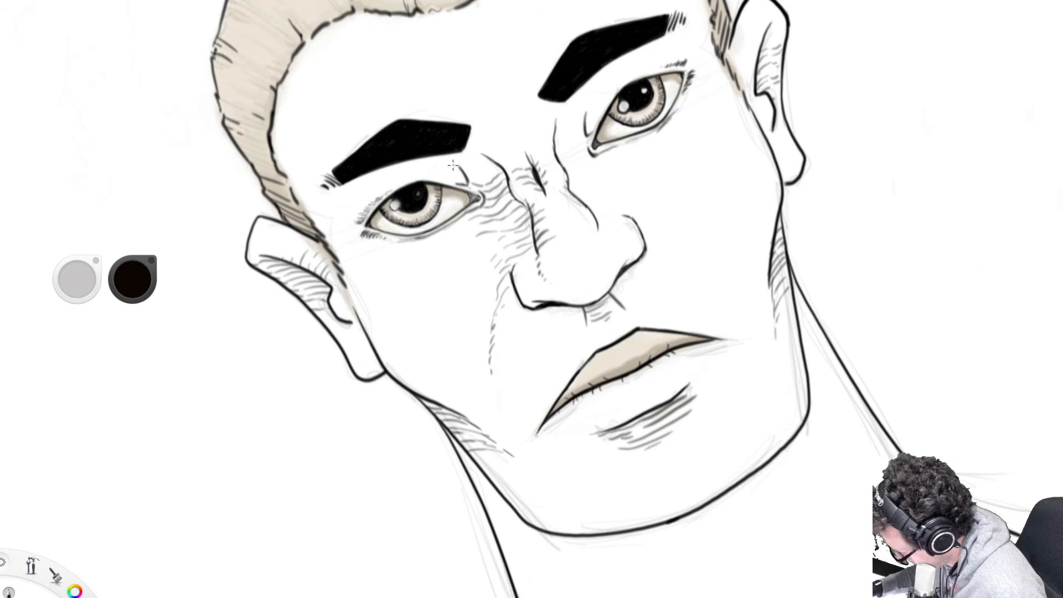
drag(357, 196, 357, 221)
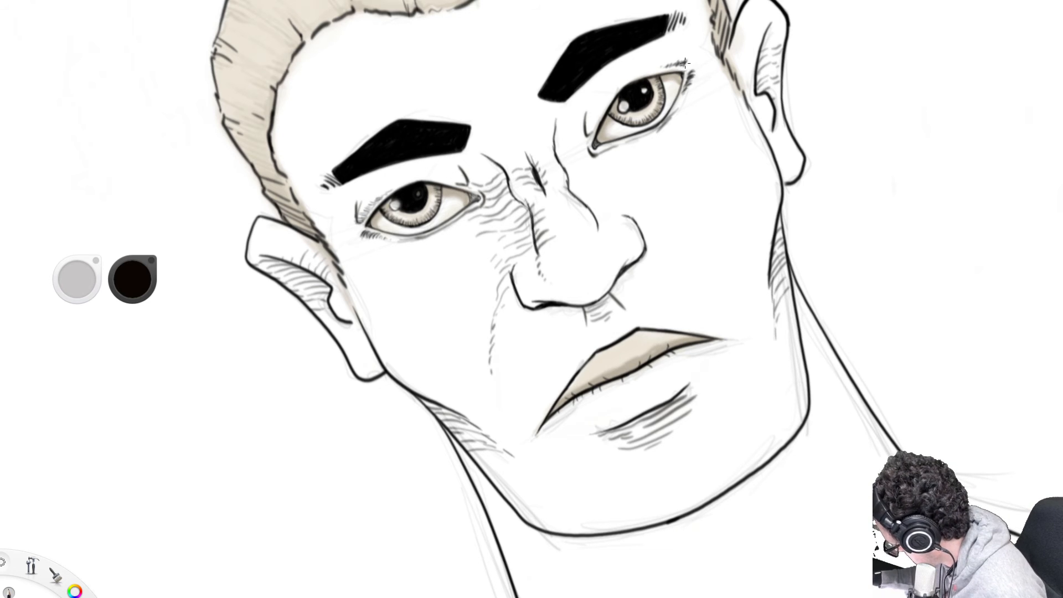
drag(672, 58, 686, 62)
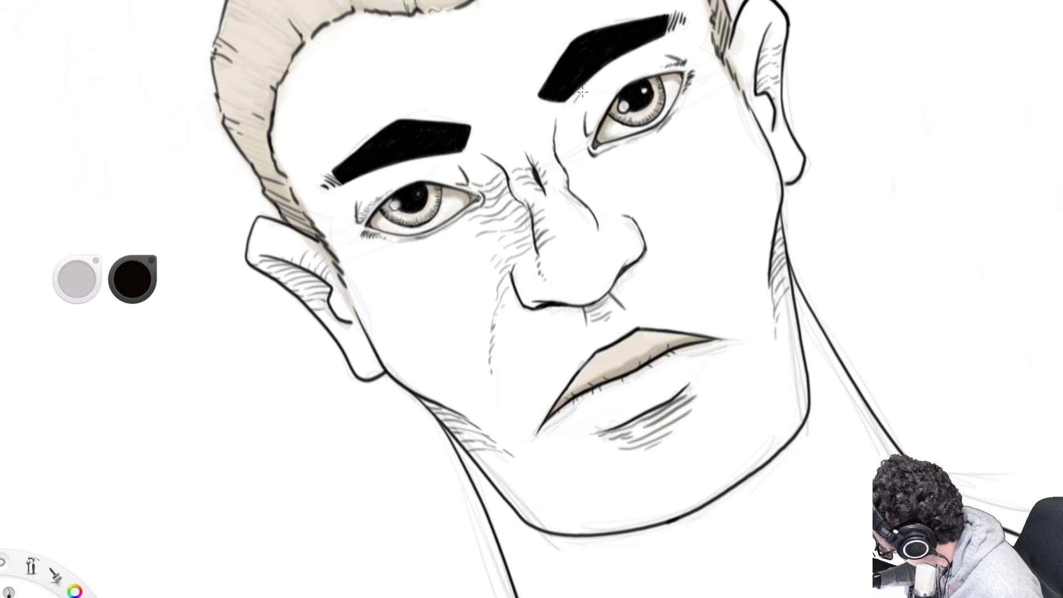
- Hatch the right eye socket beneath the brow, around the inner corner and just below the lower lid
mouse_move(556, 122)
mouse_down()
mouse_move(613, 72)
mouse_move(667, 49)
mouse_move(592, 95)
mouse_move(557, 139)
mouse_move(627, 71)
mouse_move(642, 75)
mouse_move(594, 109)
mouse_move(628, 70)
mouse_move(676, 58)
mouse_up()
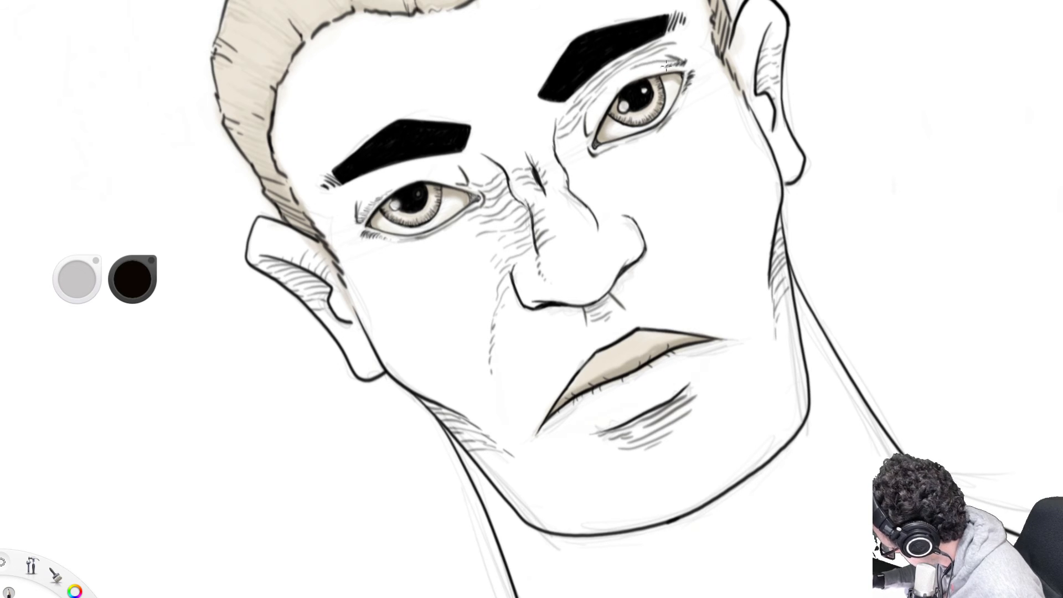
drag(610, 88, 671, 63)
mouse_move(579, 129)
mouse_down()
mouse_move(554, 152)
mouse_move(584, 153)
mouse_move(583, 165)
mouse_move(607, 157)
mouse_move(574, 180)
mouse_move(597, 175)
mouse_up()
drag(605, 161, 625, 151)
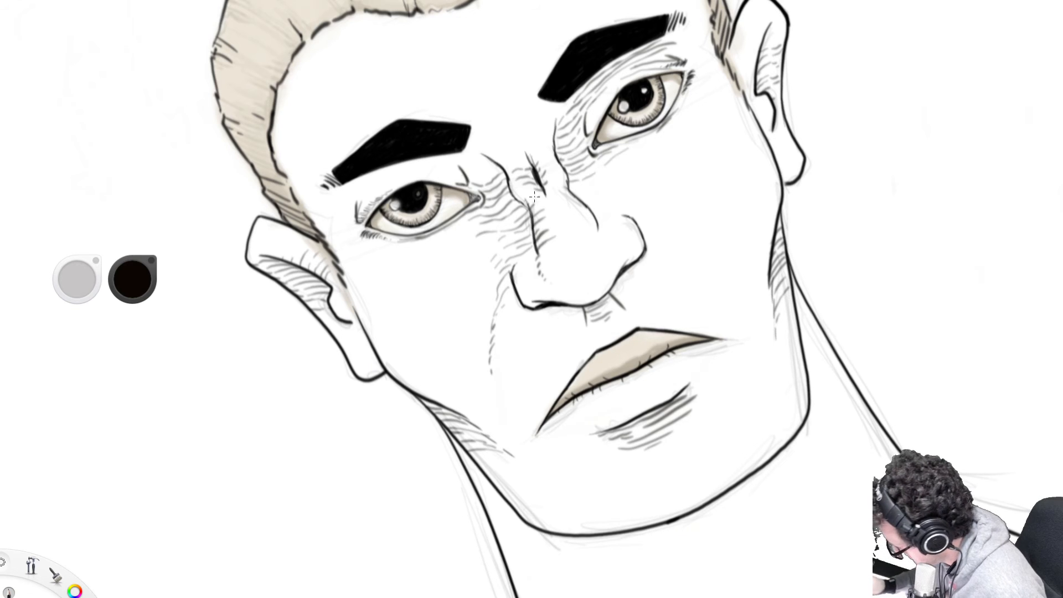
- Hatch the left upper eyelid beneath the brow, from the inner fold beside the nose to the outer corner
mouse_move(465, 172)
mouse_down()
mouse_move(499, 180)
mouse_move(469, 155)
mouse_up()
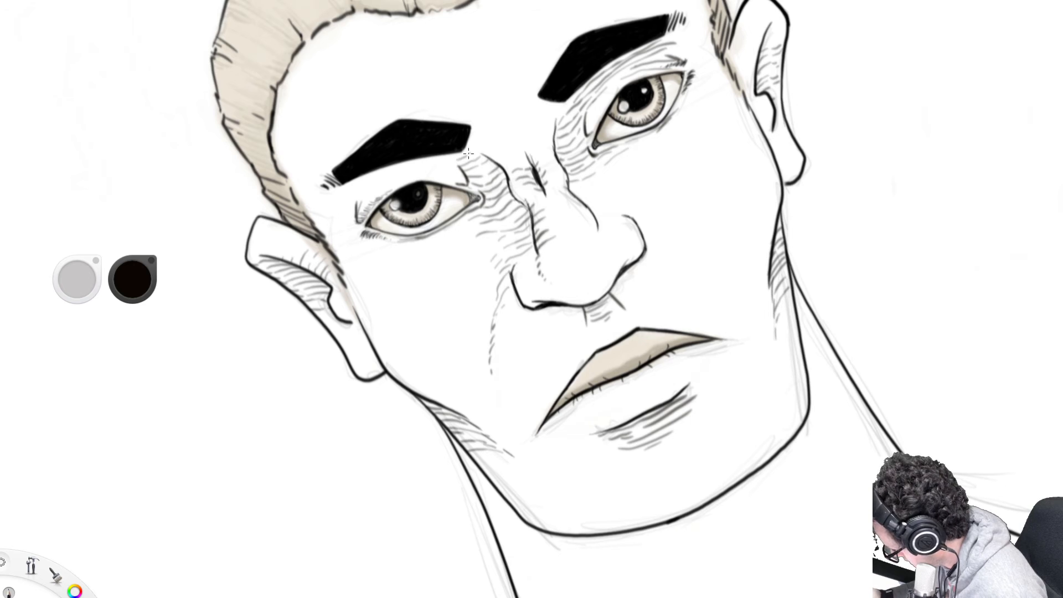
drag(344, 195, 449, 167)
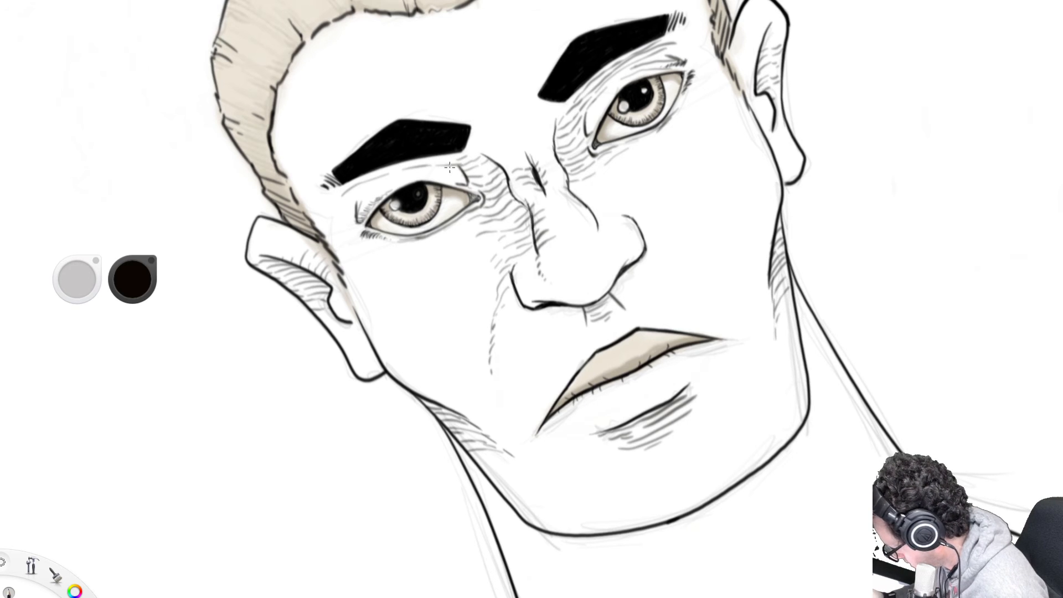
mouse_move(348, 203)
mouse_down()
mouse_move(409, 174)
mouse_move(372, 175)
mouse_move(364, 179)
mouse_move(432, 159)
mouse_move(455, 165)
mouse_up()
drag(382, 187, 357, 214)
mouse_move(359, 219)
mouse_down()
mouse_move(372, 188)
mouse_move(427, 170)
mouse_up()
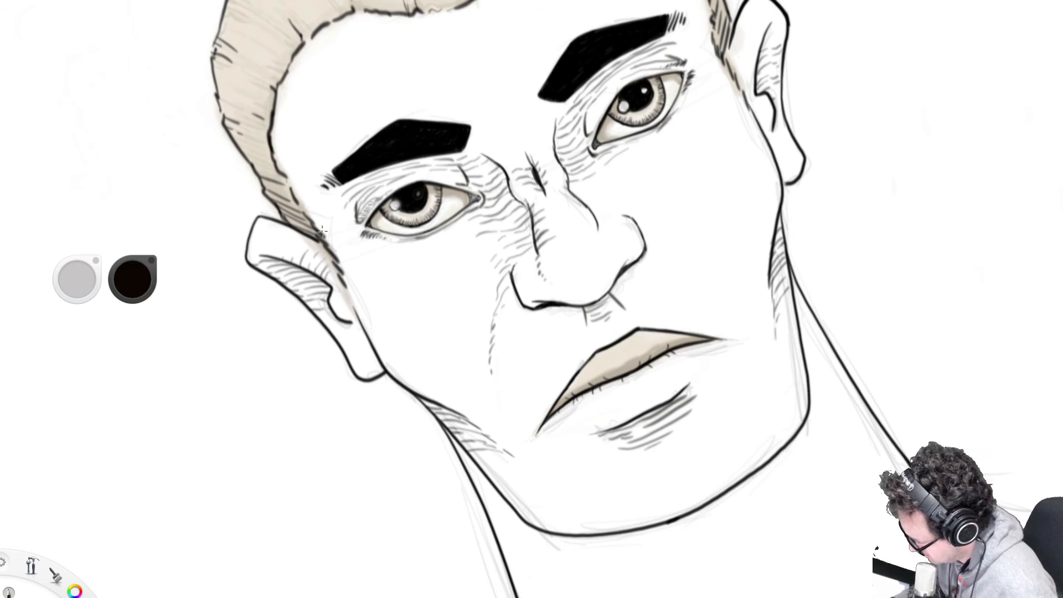
- Hatch the left temple between the hairline and the outer eye corner, continuing down beside the ear
mouse_move(316, 227)
mouse_down()
mouse_move(346, 200)
mouse_move(304, 214)
mouse_move(329, 195)
mouse_move(344, 189)
mouse_move(318, 222)
mouse_move(339, 201)
mouse_move(349, 208)
mouse_move(324, 237)
mouse_move(350, 206)
mouse_up()
mouse_move(328, 242)
mouse_down()
mouse_move(350, 224)
mouse_move(360, 237)
mouse_up()
drag(335, 273, 373, 245)
drag(372, 245, 393, 240)
drag(340, 282, 363, 258)
mouse_move(343, 283)
mouse_down()
mouse_move(356, 272)
mouse_move(361, 300)
mouse_up()
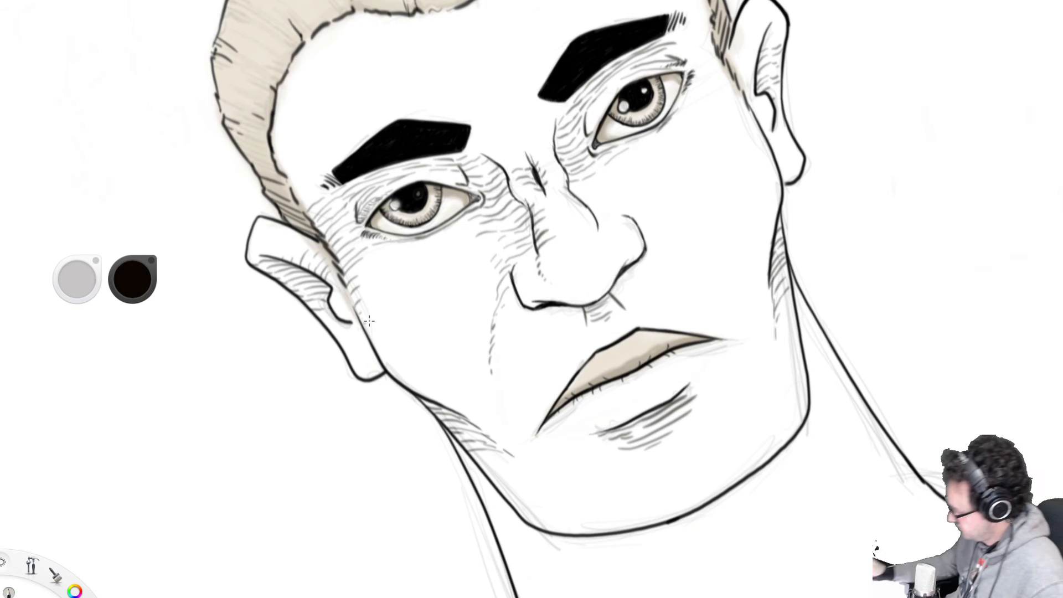
- Add short hatching strokes to the lower part of the left ear, from the lobe up to the inner fold
key(space)
drag(483, 94, 597, 245)
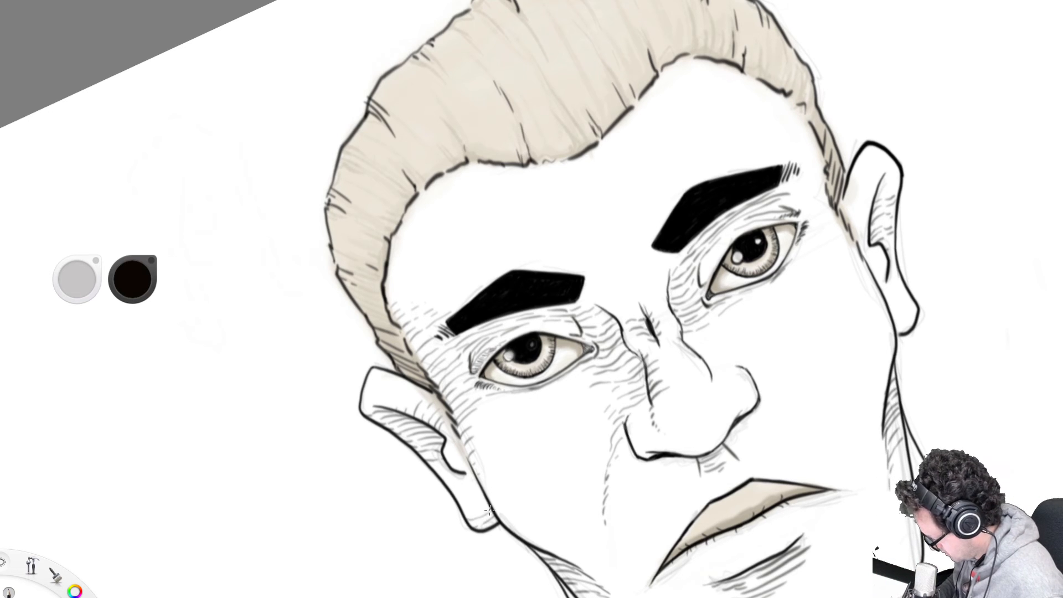
mouse_move(461, 505)
mouse_down()
mouse_move(483, 498)
mouse_move(476, 484)
mouse_move(443, 480)
mouse_move(451, 474)
mouse_up()
drag(436, 471, 445, 465)
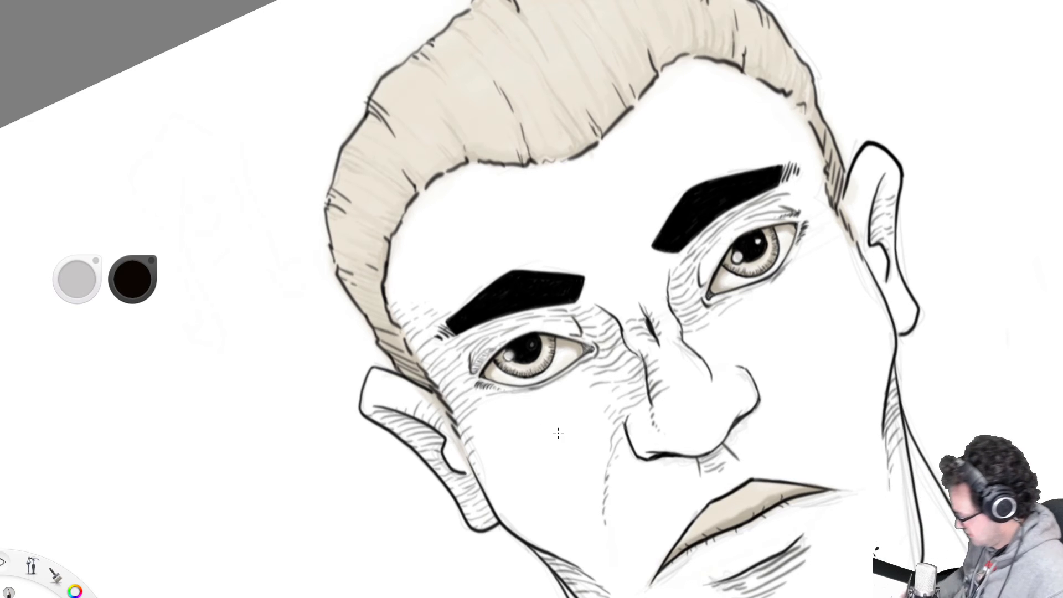
- Hatch the cheeks with short strokes below the left eye and along the smile folds, continuing towards the right jaw
key(space)
drag(568, 248, 397, 135)
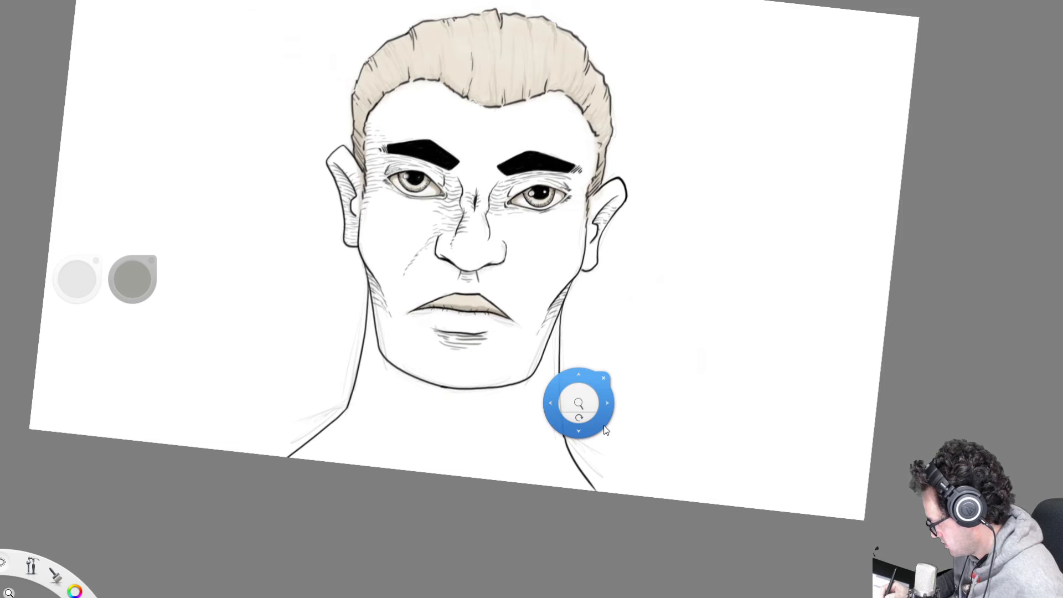
click(603, 378)
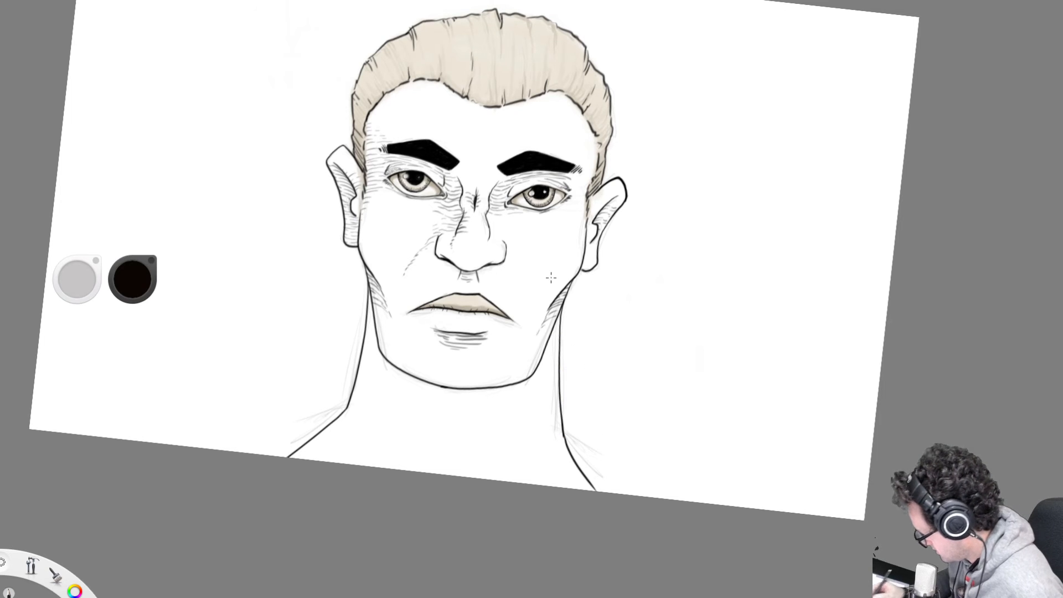
key(space)
drag(541, 261, 624, 266)
click(637, 246)
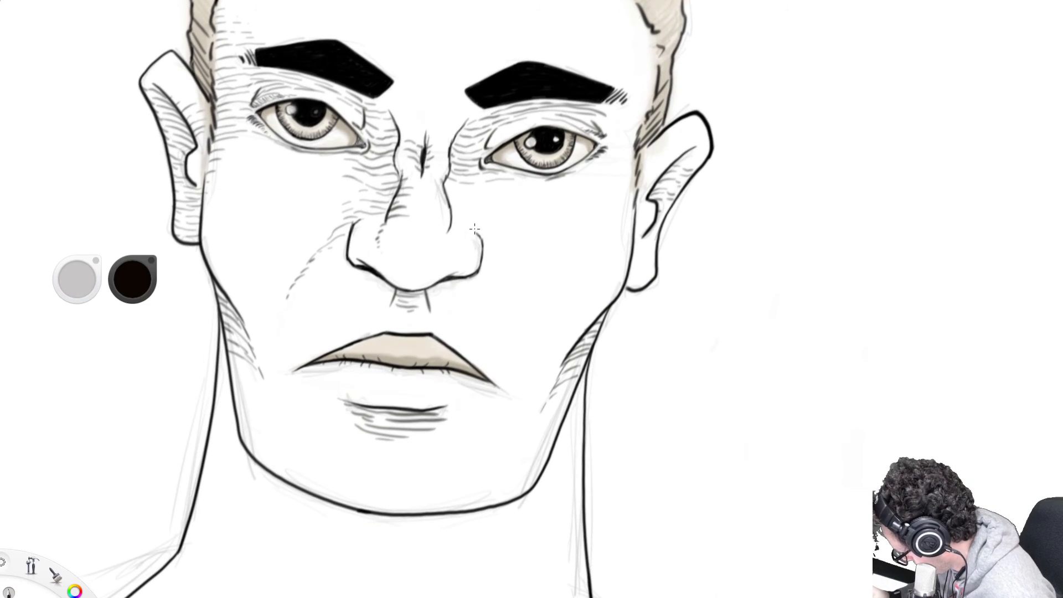
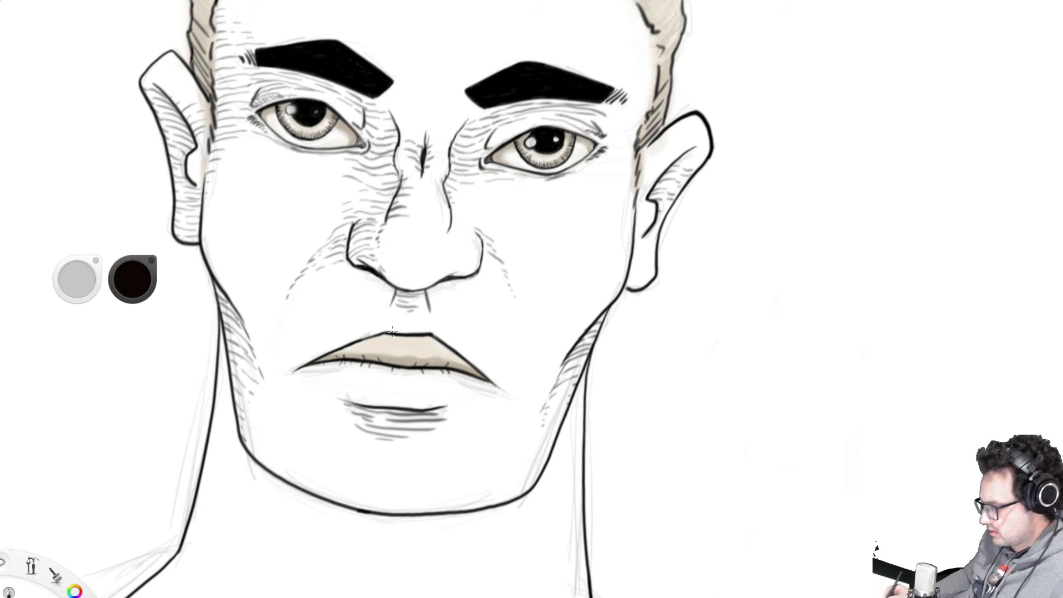
mouse_move(314, 157)
mouse_down()
mouse_move(338, 159)
mouse_move(302, 160)
mouse_move(346, 165)
mouse_move(303, 167)
mouse_move(338, 171)
mouse_move(314, 176)
mouse_move(359, 188)
mouse_up()
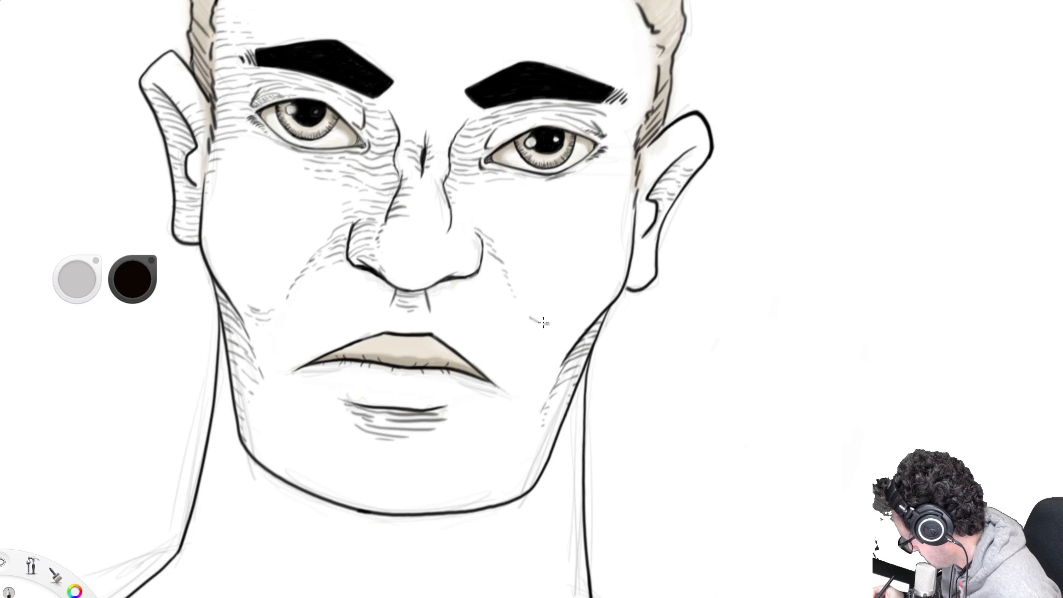
mouse_move(560, 322)
mouse_down()
mouse_move(539, 327)
mouse_move(514, 299)
mouse_move(528, 317)
mouse_up()
drag(563, 315, 535, 322)
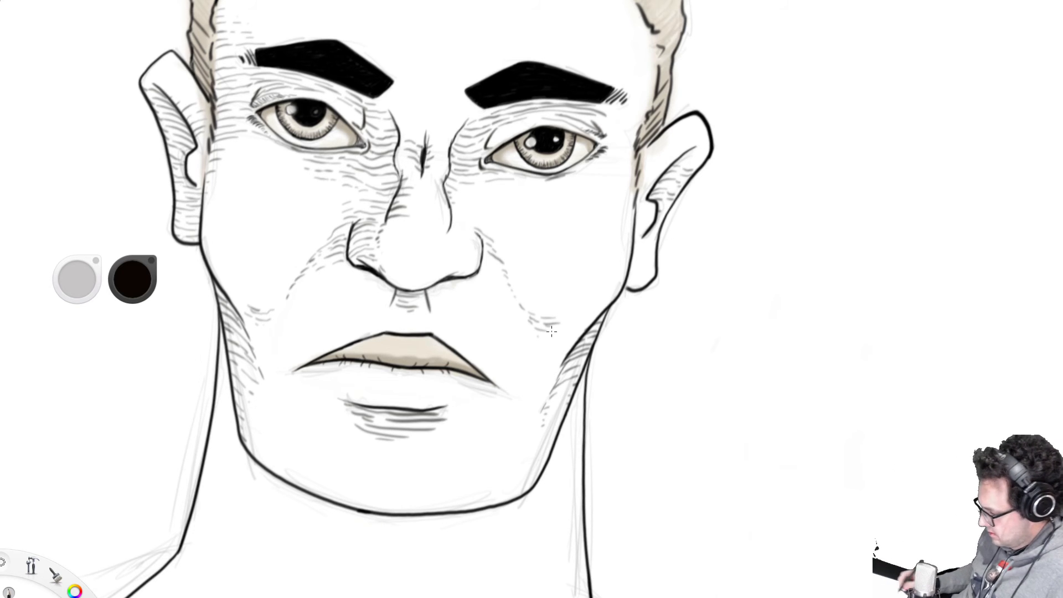
- Hatch the upper rim and inner fold of the left ear with short curved strokes
key(space)
drag(638, 322, 568, 398)
key(space)
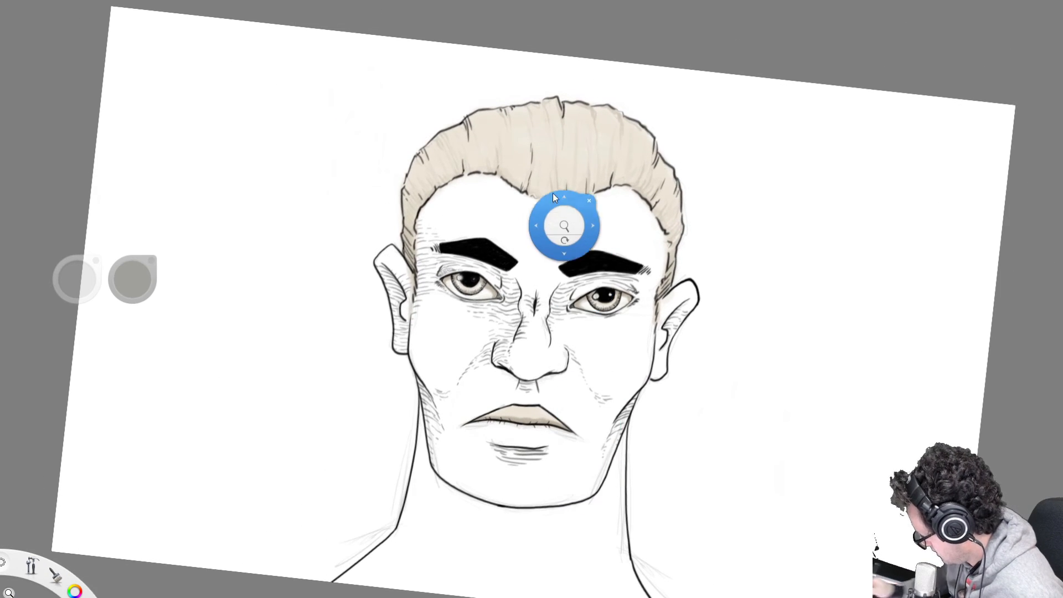
mouse_move(549, 194)
mouse_down()
mouse_move(646, 206)
mouse_move(735, 238)
mouse_up()
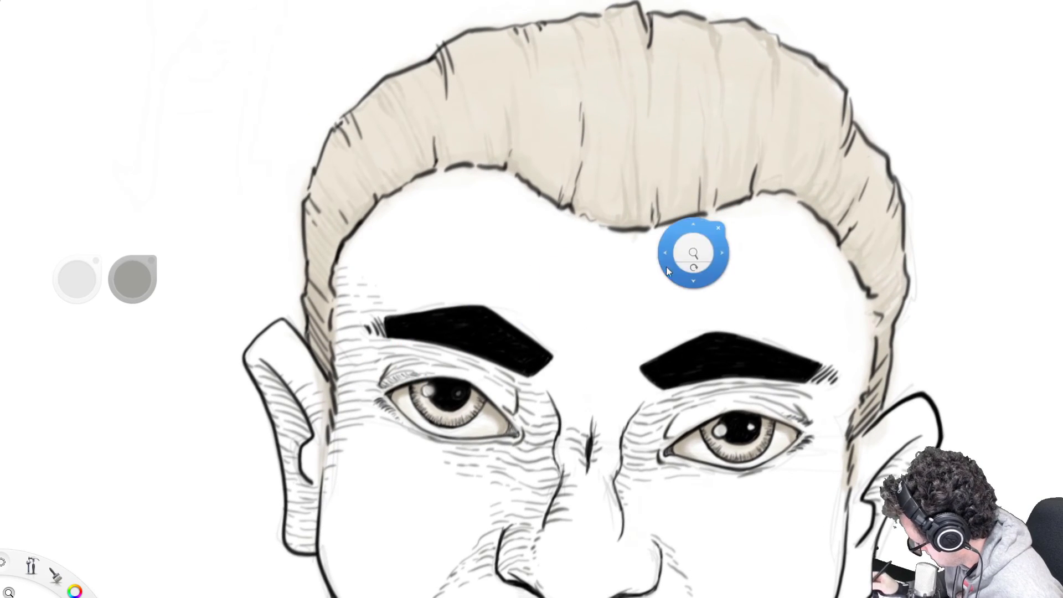
alt+click(483, 318)
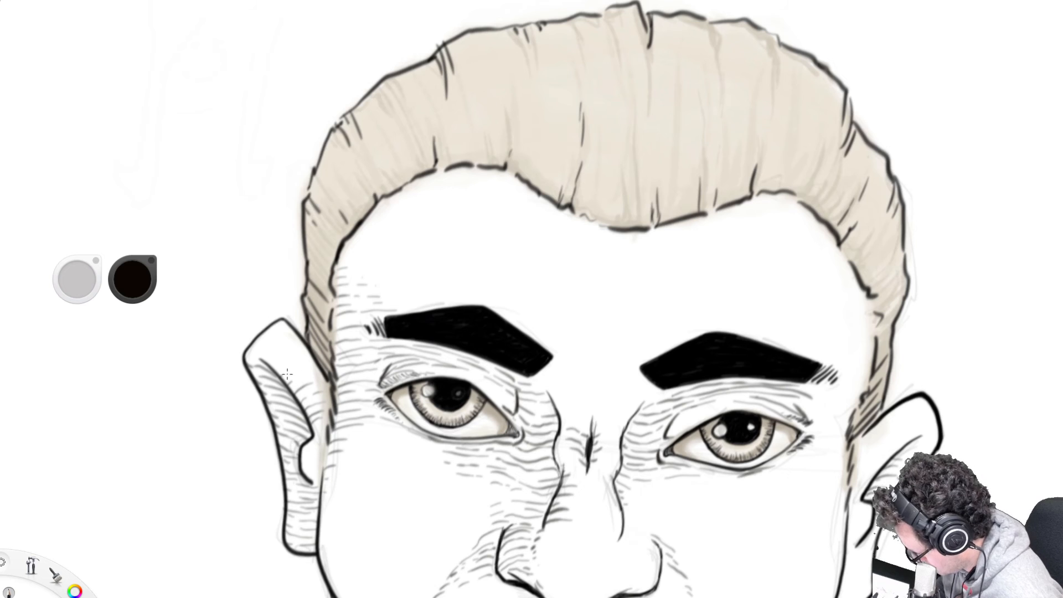
mouse_move(263, 359)
mouse_down()
mouse_move(290, 343)
mouse_move(254, 357)
mouse_move(265, 343)
mouse_move(284, 366)
mouse_move(275, 368)
mouse_move(309, 352)
mouse_up()
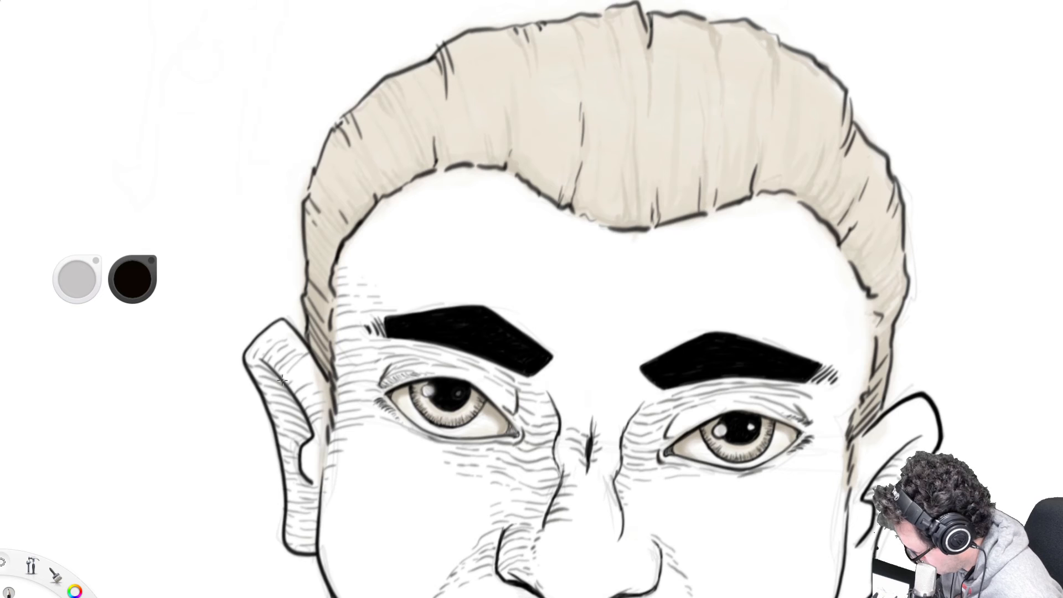
mouse_move(282, 384)
mouse_down()
mouse_move(322, 360)
mouse_move(301, 380)
mouse_up()
mouse_move(298, 379)
mouse_down()
mouse_move(312, 371)
mouse_move(319, 383)
mouse_up()
drag(291, 406, 303, 397)
mouse_move(306, 455)
mouse_down()
mouse_move(323, 438)
mouse_move(321, 472)
mouse_up()
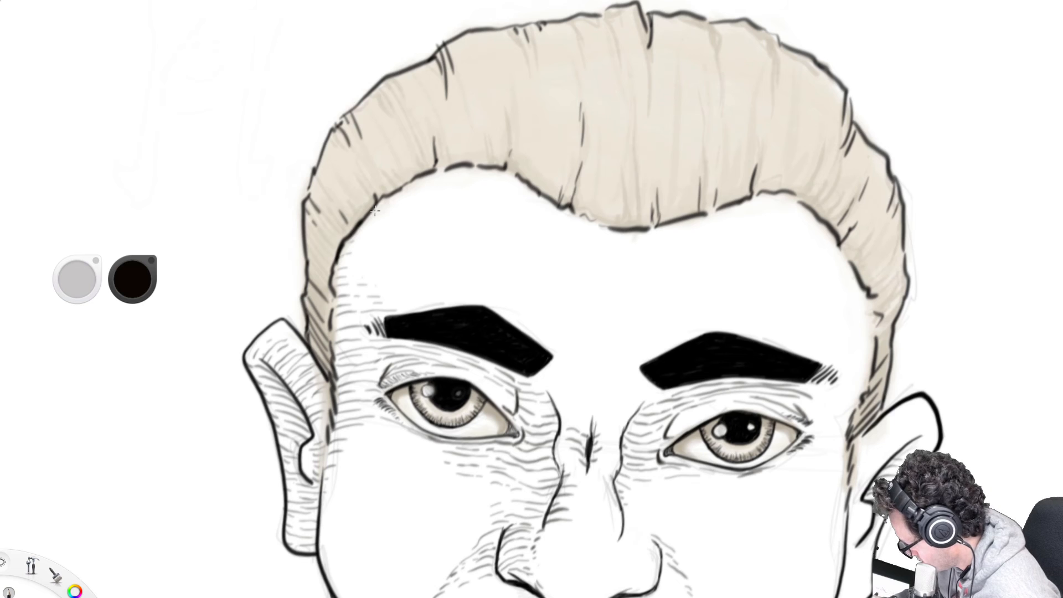
- Hatch the forehead just beneath the hairline, from the left temple across the centre peak to the right side
mouse_move(376, 208)
mouse_down()
mouse_move(432, 178)
mouse_move(481, 176)
mouse_move(466, 170)
mouse_move(386, 211)
mouse_up()
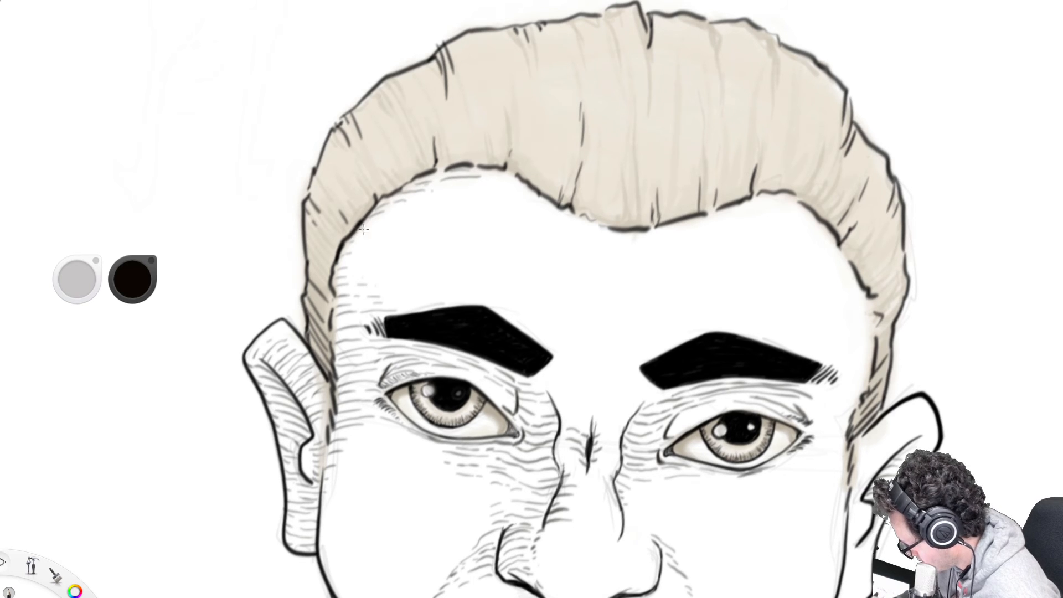
drag(494, 178, 514, 176)
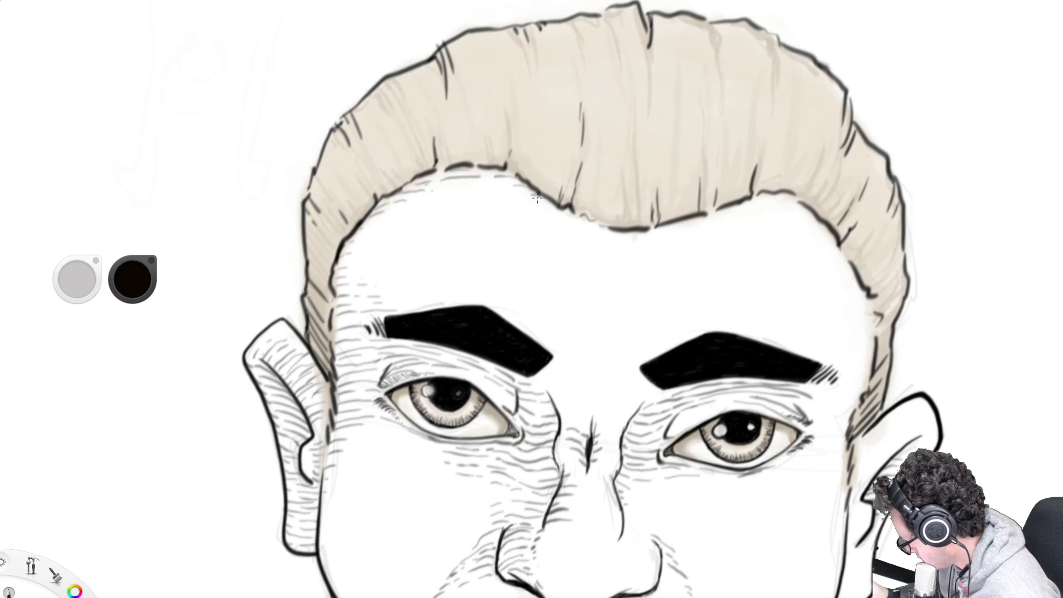
drag(554, 212, 588, 220)
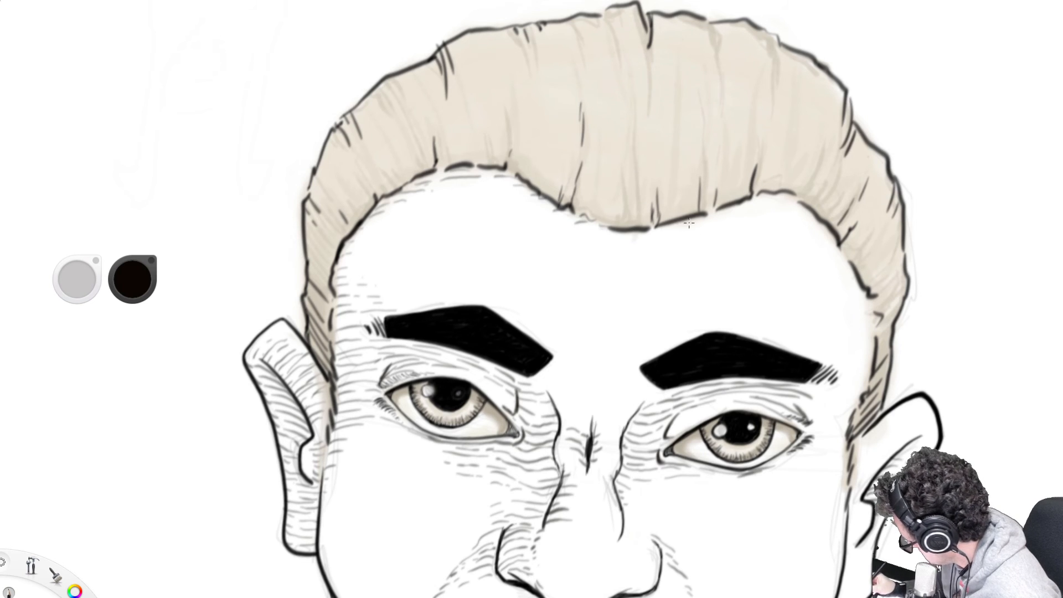
mouse_move(692, 225)
mouse_down()
mouse_move(769, 210)
mouse_move(751, 200)
mouse_move(769, 194)
mouse_move(803, 209)
mouse_up()
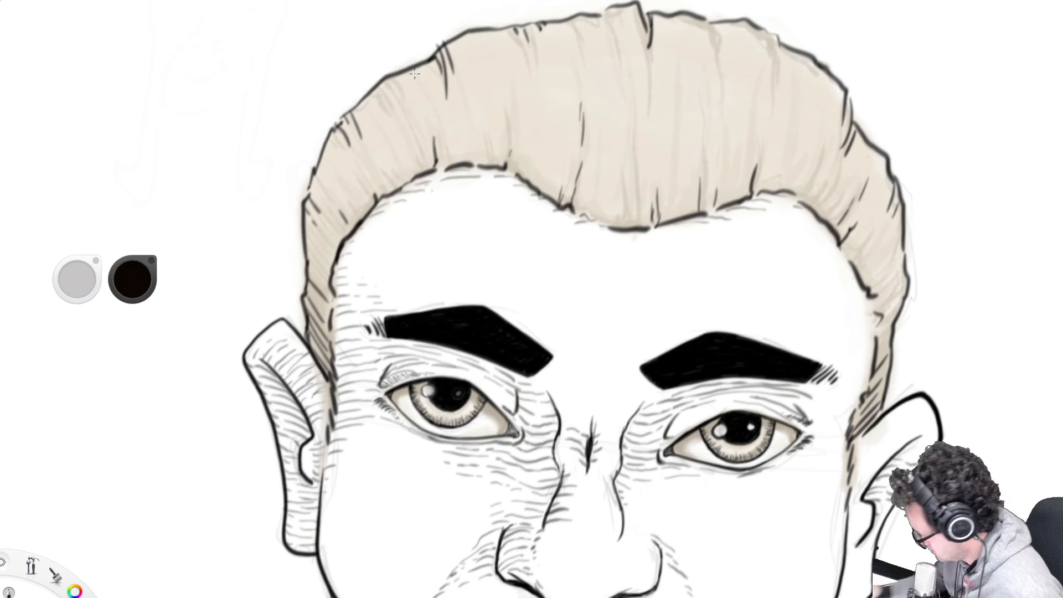
- Hatch the earlobes and the edge of the face beside the left ear with short strokes
key(space)
drag(734, 350, 756, 375)
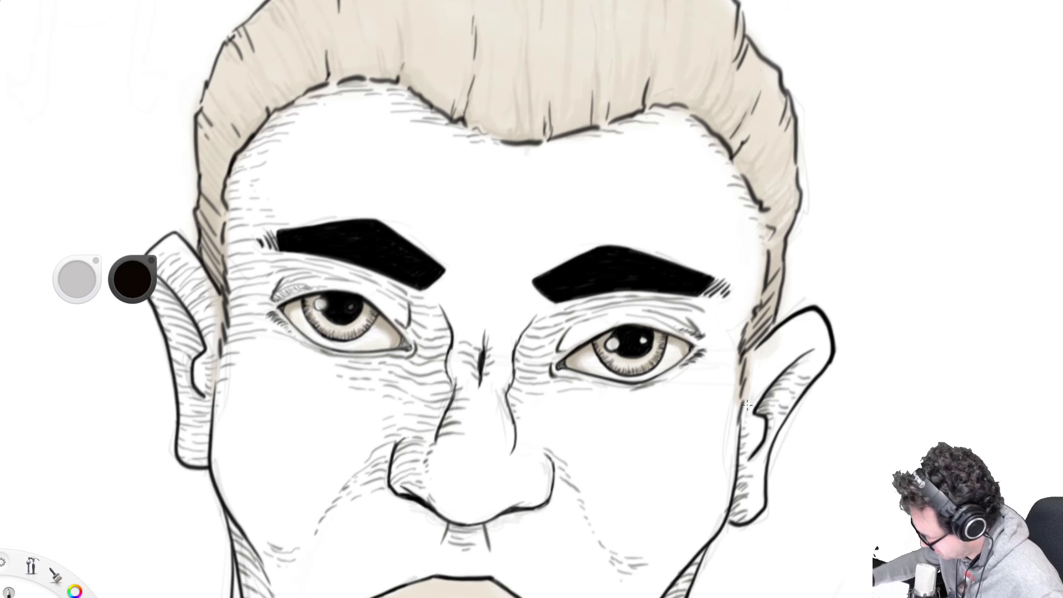
key(space)
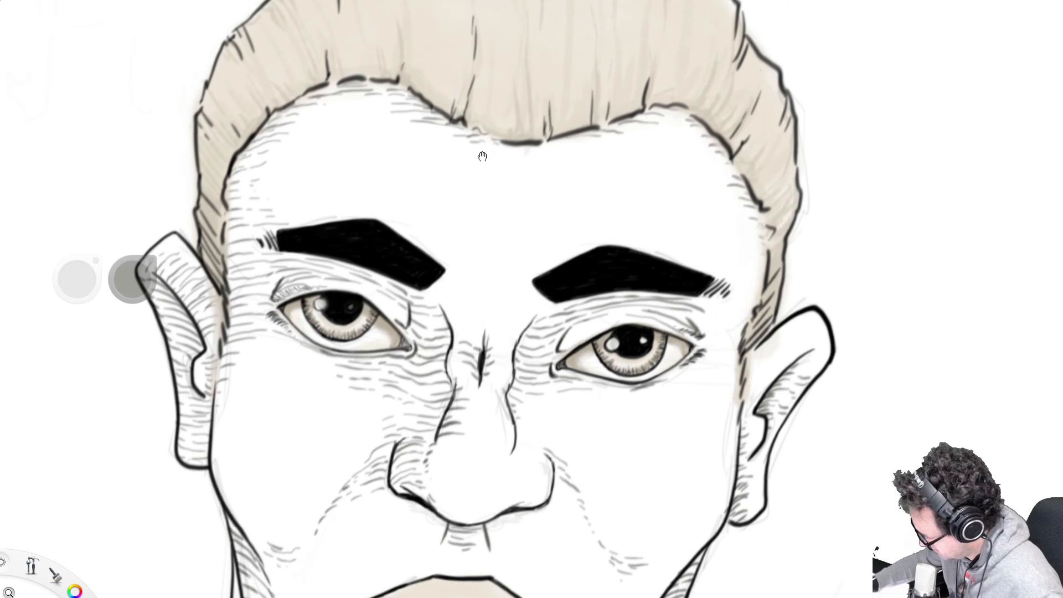
mouse_move(482, 157)
mouse_down()
mouse_move(621, 157)
mouse_move(481, 157)
mouse_up()
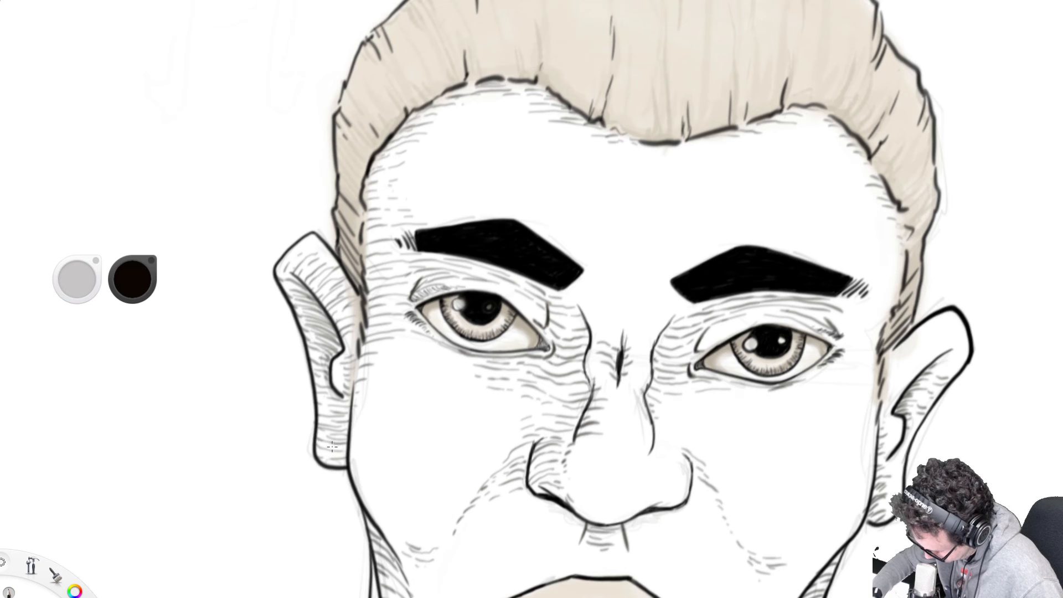
mouse_move(322, 456)
mouse_down()
mouse_move(343, 452)
mouse_move(317, 438)
mouse_move(316, 450)
mouse_move(338, 425)
mouse_move(319, 418)
mouse_move(344, 421)
mouse_move(313, 382)
mouse_up()
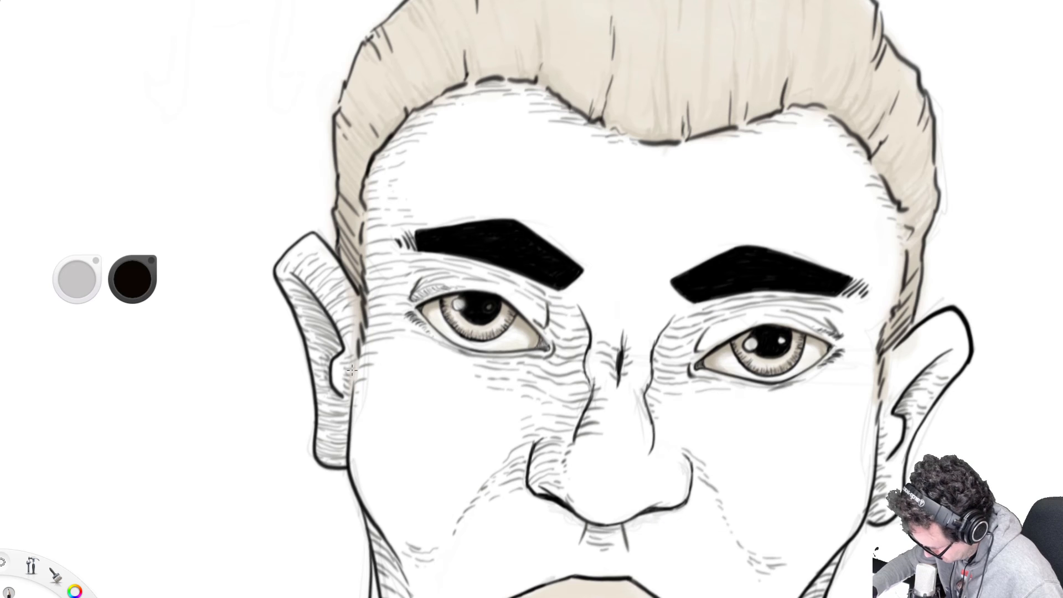
- Hatch beneath the right eye and from its outer corner towards the right temple
key(space)
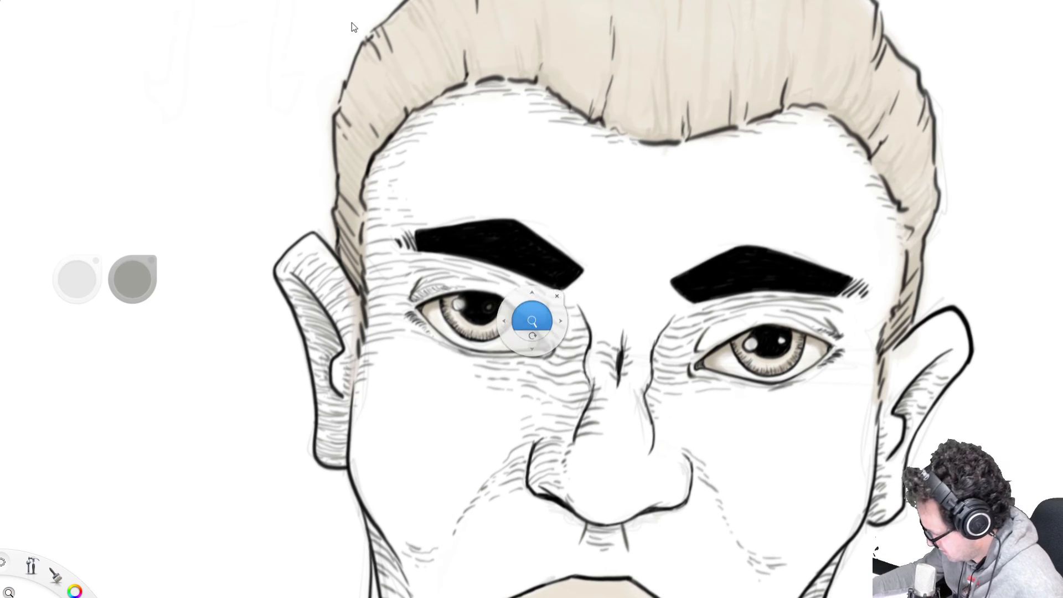
mouse_move(664, 326)
mouse_down()
mouse_move(567, 345)
mouse_move(596, 352)
mouse_move(449, 330)
mouse_move(439, 339)
mouse_move(456, 347)
mouse_up()
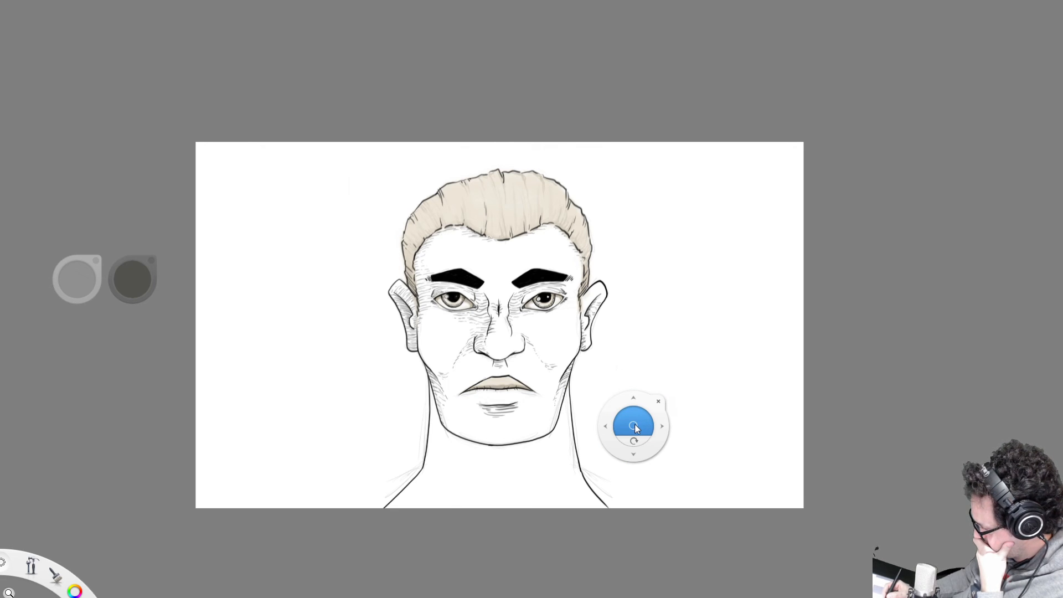
drag(634, 427, 855, 444)
drag(547, 358, 599, 380)
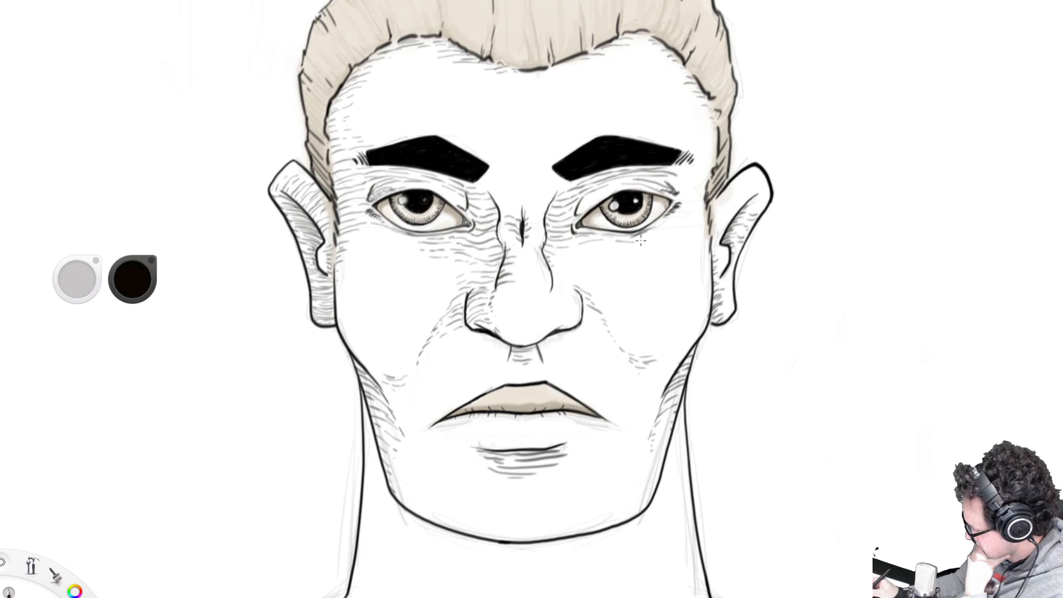
mouse_move(673, 218)
mouse_down()
mouse_move(705, 203)
mouse_move(667, 177)
mouse_move(703, 182)
mouse_move(673, 168)
mouse_move(704, 183)
mouse_up()
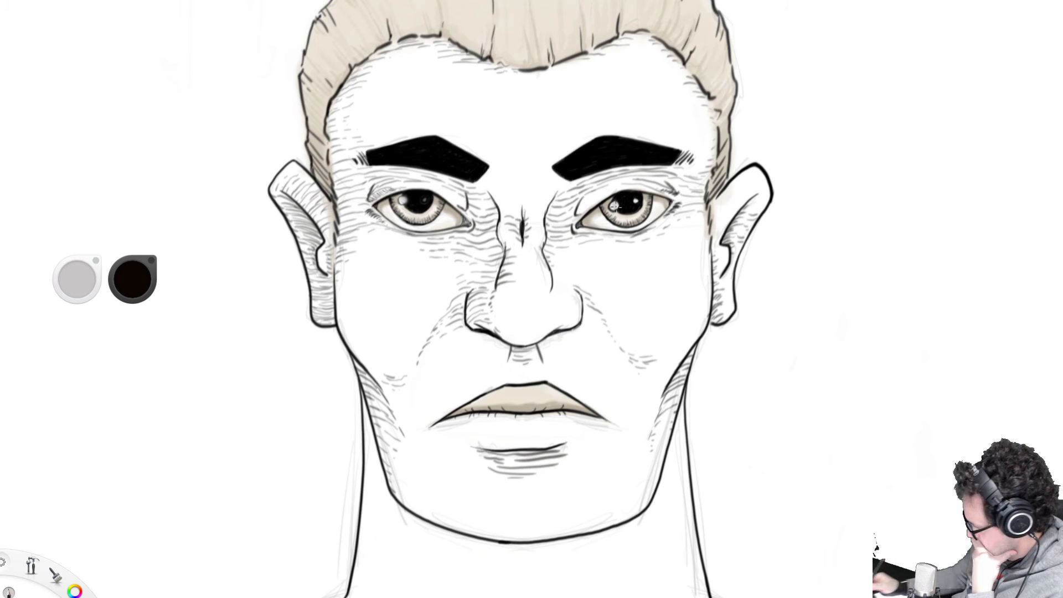
- Sketch faint guide lines on the neck for the two slanting side muscles and the rounded throat between them
key(space)
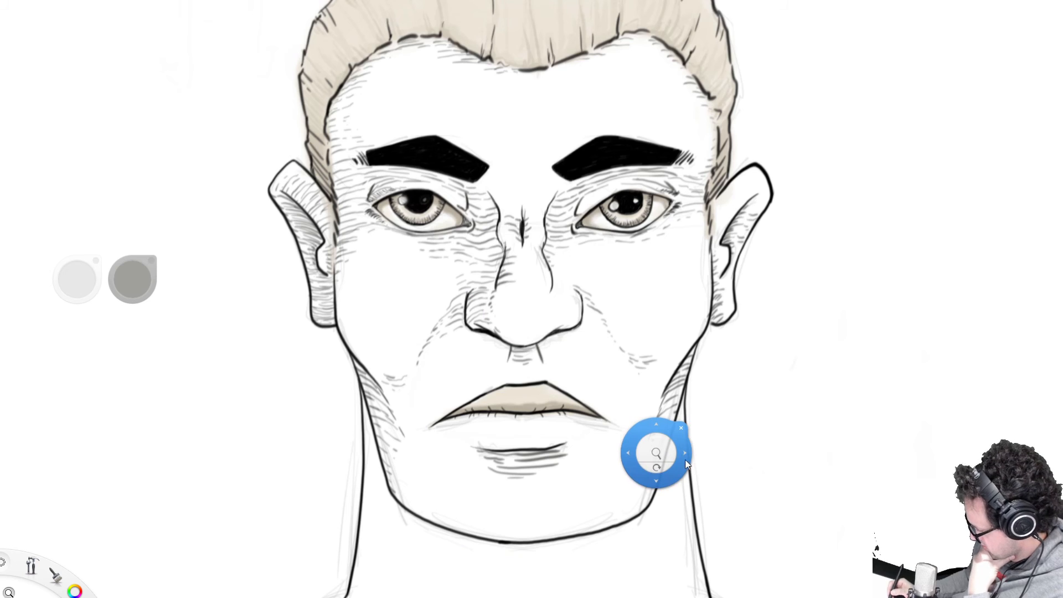
drag(689, 466, 672, 436)
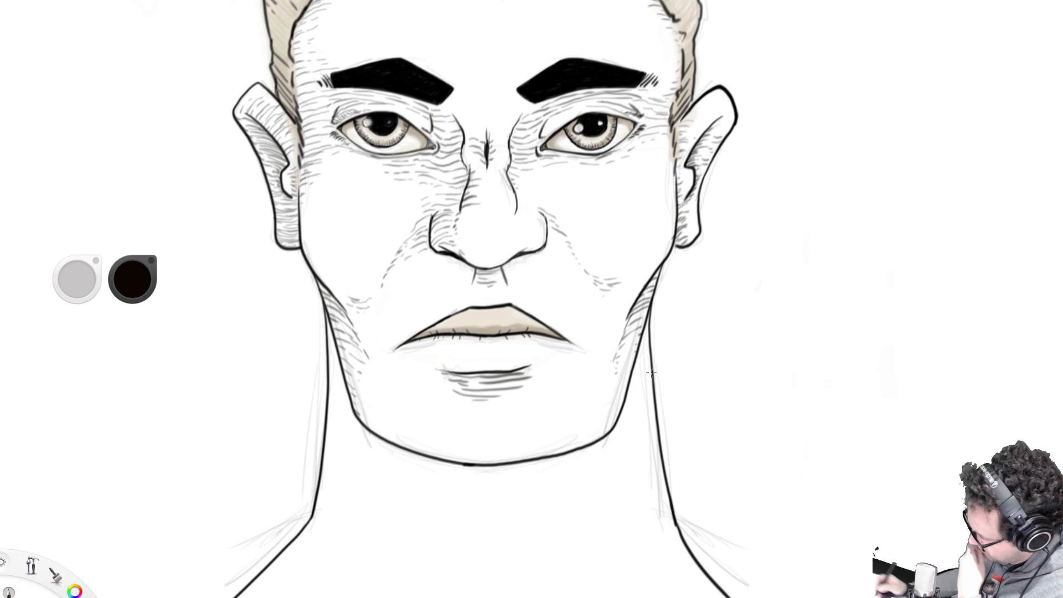
key(space)
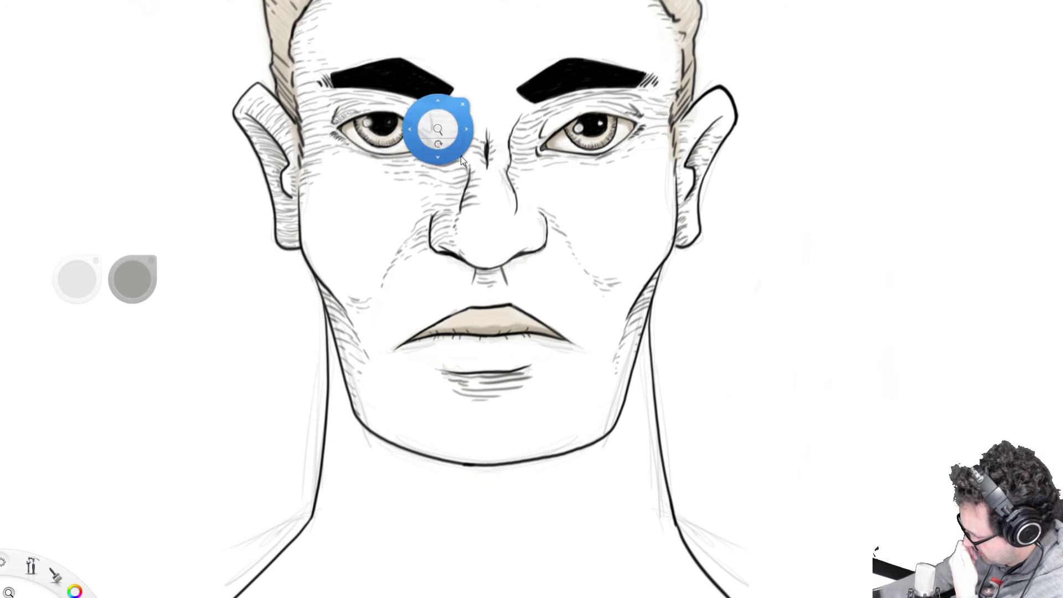
mouse_move(599, 369)
mouse_down()
mouse_move(591, 307)
mouse_move(609, 312)
mouse_up()
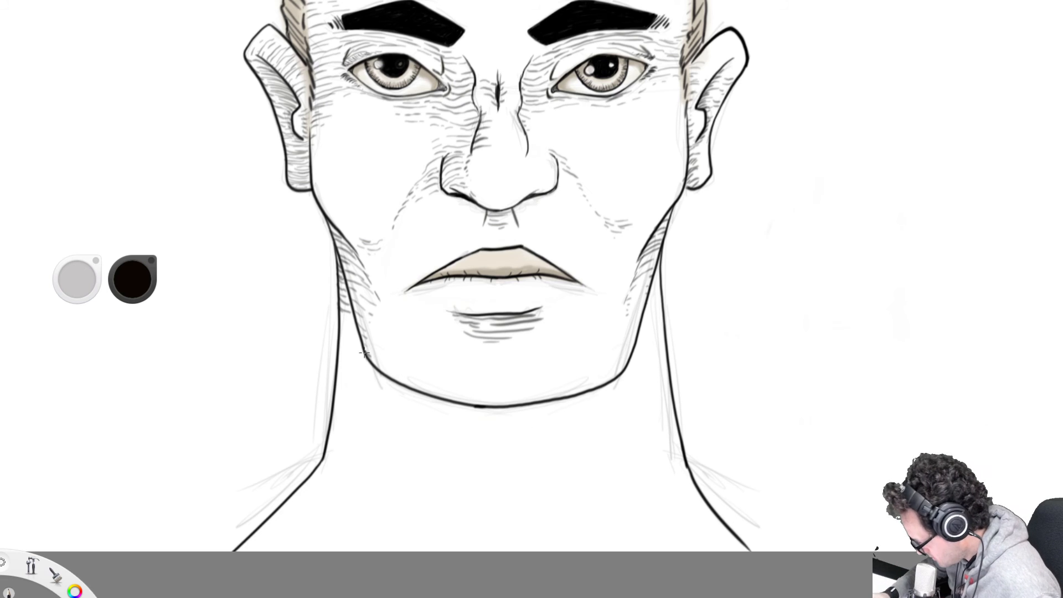
drag(404, 432, 436, 491)
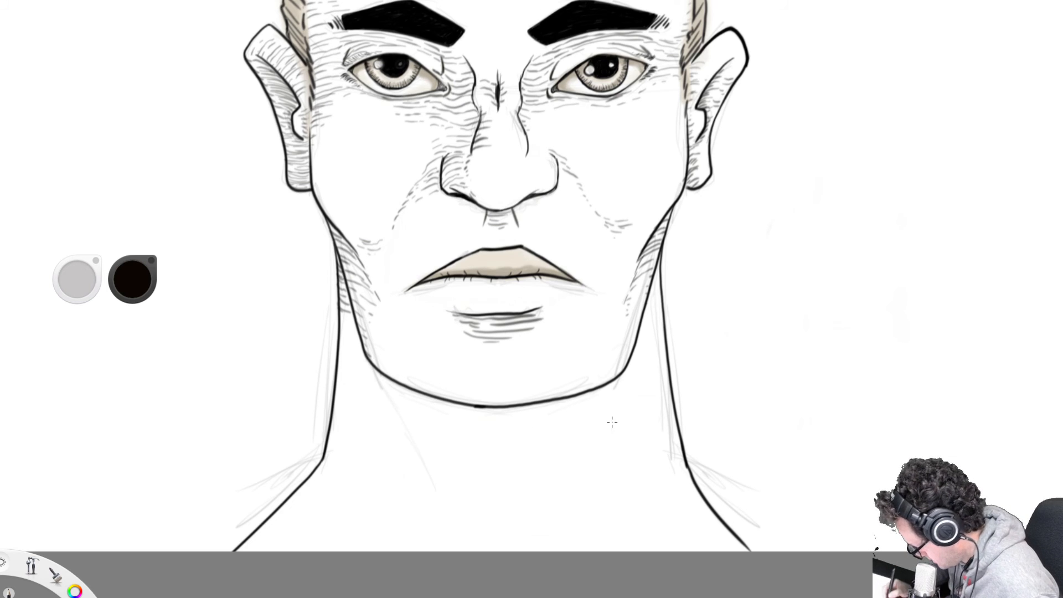
drag(615, 390, 579, 471)
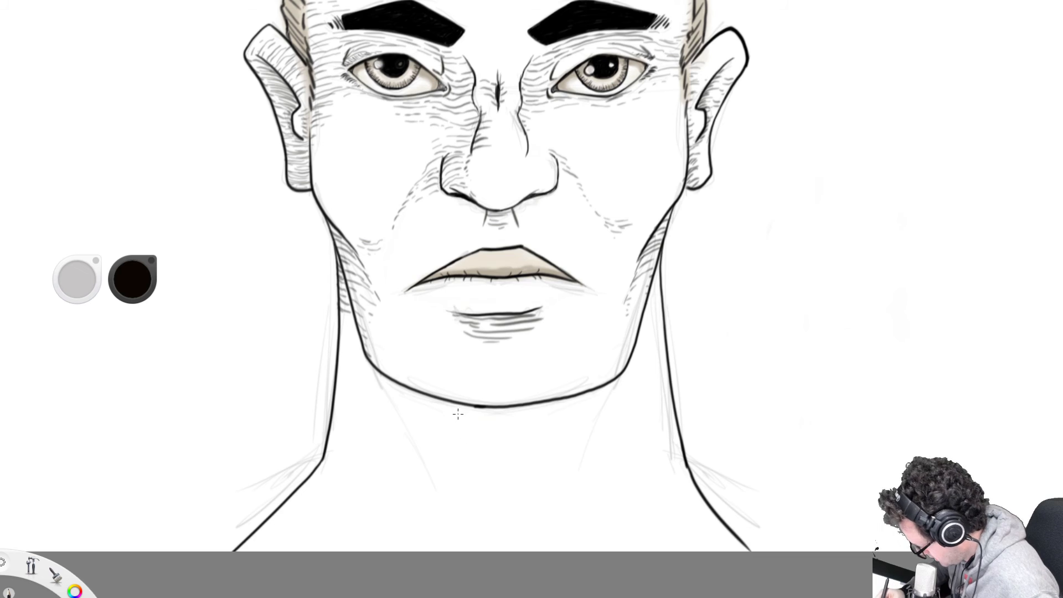
mouse_move(456, 409)
mouse_down()
mouse_move(464, 432)
mouse_move(464, 405)
mouse_move(460, 458)
mouse_move(480, 503)
mouse_up()
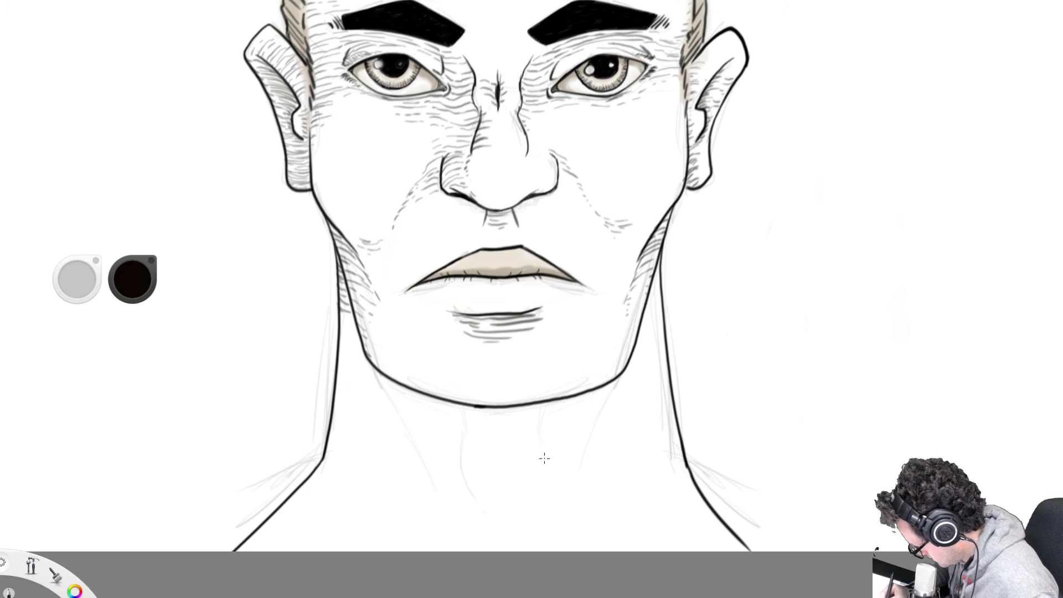
mouse_move(540, 418)
mouse_down()
mouse_move(534, 497)
mouse_move(512, 516)
mouse_move(475, 503)
mouse_up()
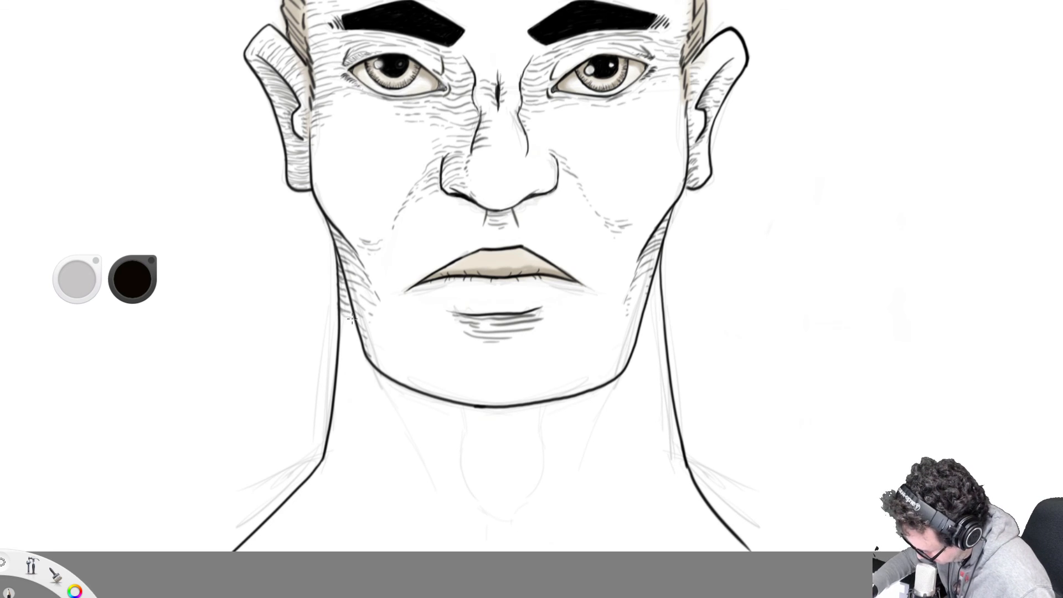
- Hatch the left side of the neck with curved strokes, from below the ear down to the shoulder
mouse_move(340, 331)
mouse_down()
mouse_move(360, 350)
mouse_move(338, 343)
mouse_move(338, 354)
mouse_move(366, 368)
mouse_move(339, 360)
mouse_move(354, 375)
mouse_move(338, 364)
mouse_move(336, 375)
mouse_move(375, 387)
mouse_move(334, 382)
mouse_move(360, 420)
mouse_move(334, 401)
mouse_move(380, 427)
mouse_move(334, 414)
mouse_move(391, 437)
mouse_up()
mouse_move(332, 410)
mouse_down()
mouse_move(367, 426)
mouse_move(358, 435)
mouse_move(398, 445)
mouse_up()
mouse_move(335, 439)
mouse_down()
mouse_move(396, 455)
mouse_move(382, 464)
mouse_move(410, 463)
mouse_up()
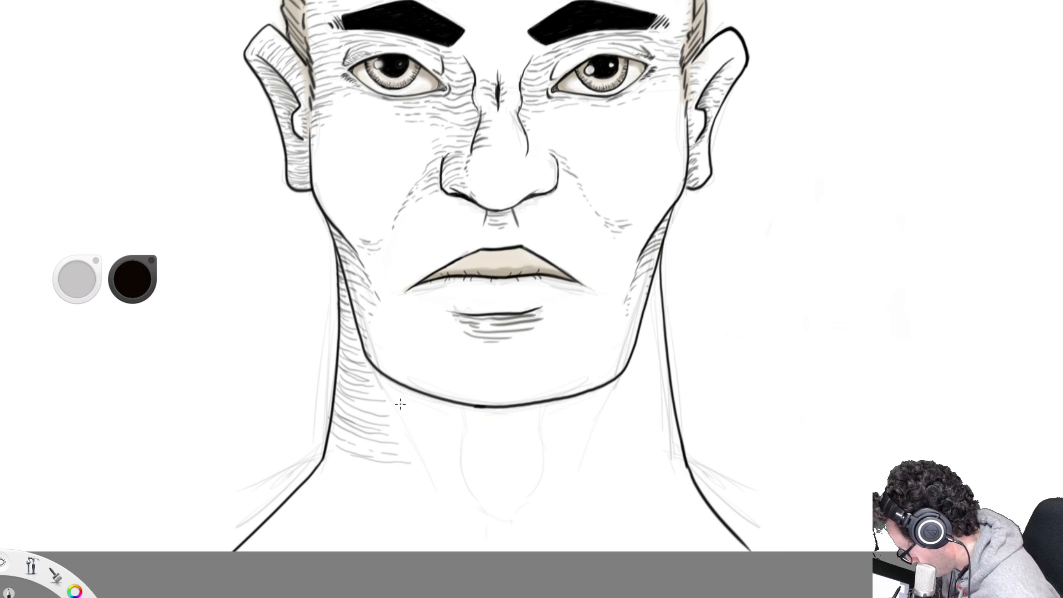
- Hatch the neck beneath the left half of the jaw, continuing along the muscle and down beside the throat
drag(400, 405, 419, 409)
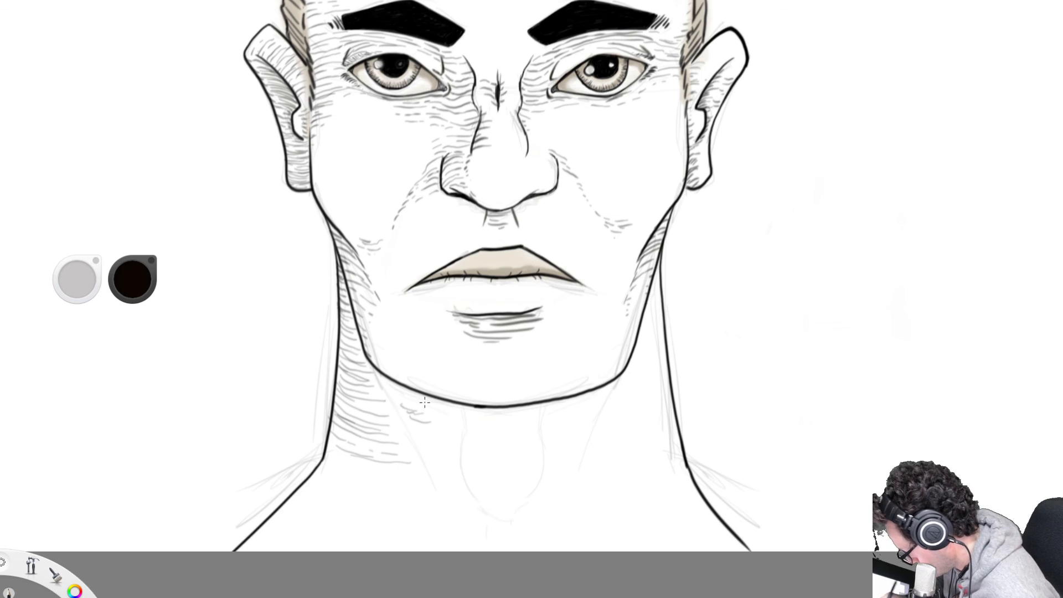
mouse_move(388, 388)
mouse_down()
mouse_move(419, 407)
mouse_move(410, 398)
mouse_up()
mouse_move(365, 370)
mouse_down()
mouse_move(396, 425)
mouse_move(412, 432)
mouse_move(403, 434)
mouse_move(444, 452)
mouse_move(417, 429)
mouse_move(442, 440)
mouse_up()
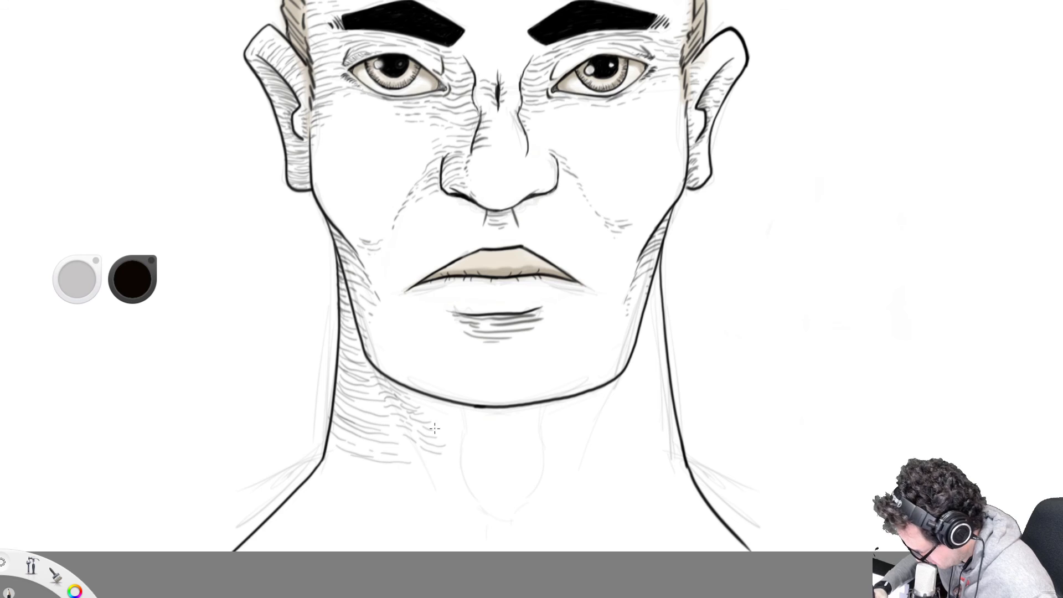
drag(410, 396, 451, 413)
mouse_move(420, 394)
mouse_down()
mouse_move(431, 415)
mouse_move(421, 413)
mouse_move(445, 424)
mouse_move(421, 421)
mouse_move(452, 430)
mouse_move(428, 429)
mouse_move(451, 437)
mouse_up()
mouse_move(431, 438)
mouse_down()
mouse_move(438, 458)
mouse_move(401, 445)
mouse_move(458, 467)
mouse_move(411, 461)
mouse_move(433, 469)
mouse_move(458, 504)
mouse_move(444, 505)
mouse_move(466, 514)
mouse_up()
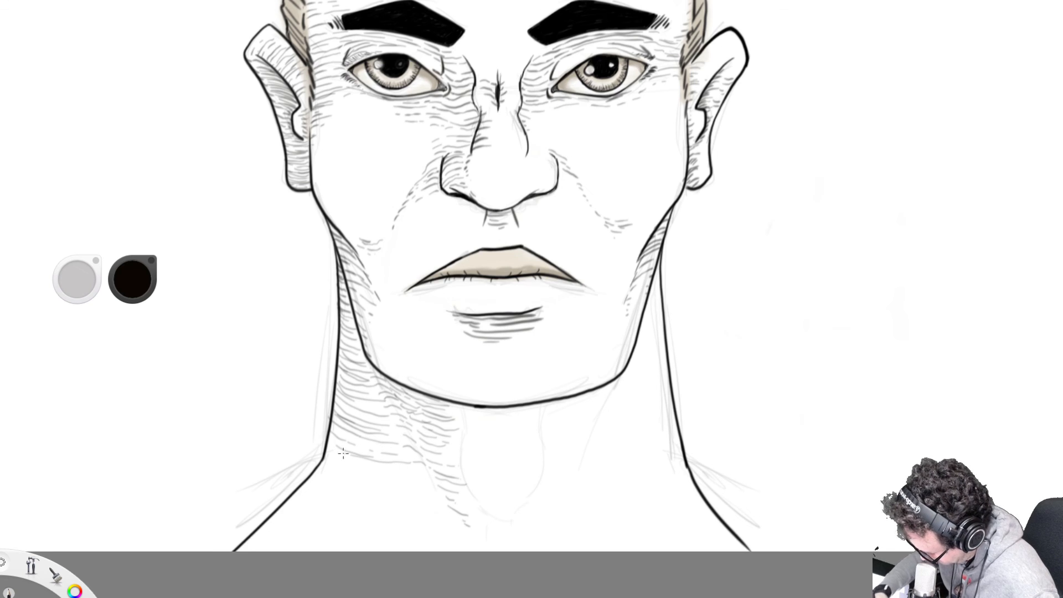
- Hatch the left shoulder below the neck, then the left side and lower edge of the throat
mouse_move(328, 461)
mouse_down()
mouse_move(382, 477)
mouse_move(322, 468)
mouse_move(336, 474)
mouse_move(313, 478)
mouse_move(339, 487)
mouse_move(320, 472)
mouse_move(331, 482)
mouse_move(304, 477)
mouse_move(298, 491)
mouse_move(328, 485)
mouse_move(312, 480)
mouse_move(288, 505)
mouse_move(320, 516)
mouse_move(291, 500)
mouse_move(313, 507)
mouse_move(289, 523)
mouse_up()
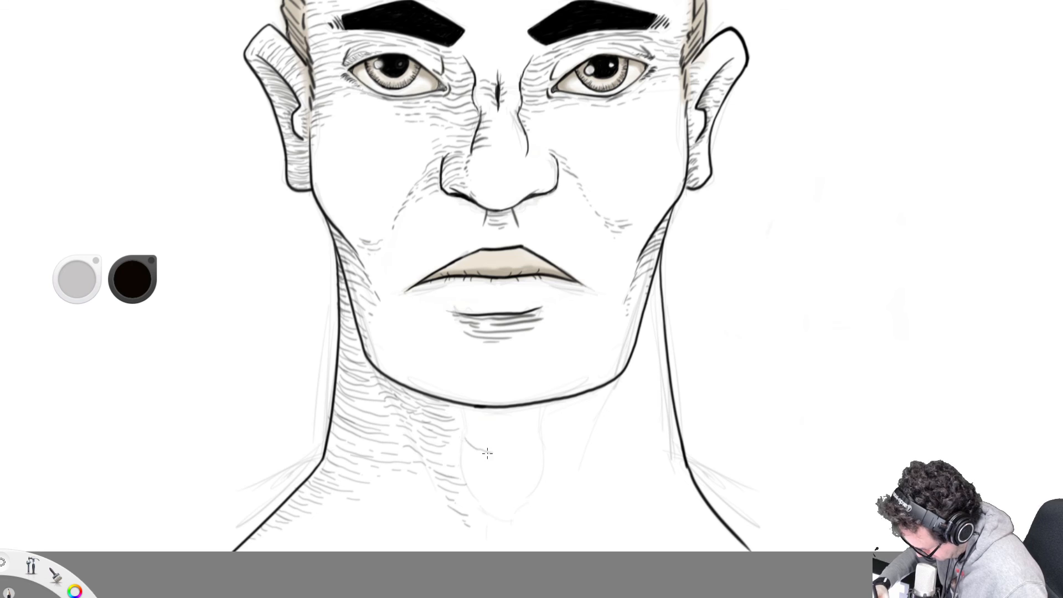
mouse_move(460, 461)
mouse_down()
mouse_move(491, 481)
mouse_move(463, 482)
mouse_move(476, 504)
mouse_move(515, 516)
mouse_up()
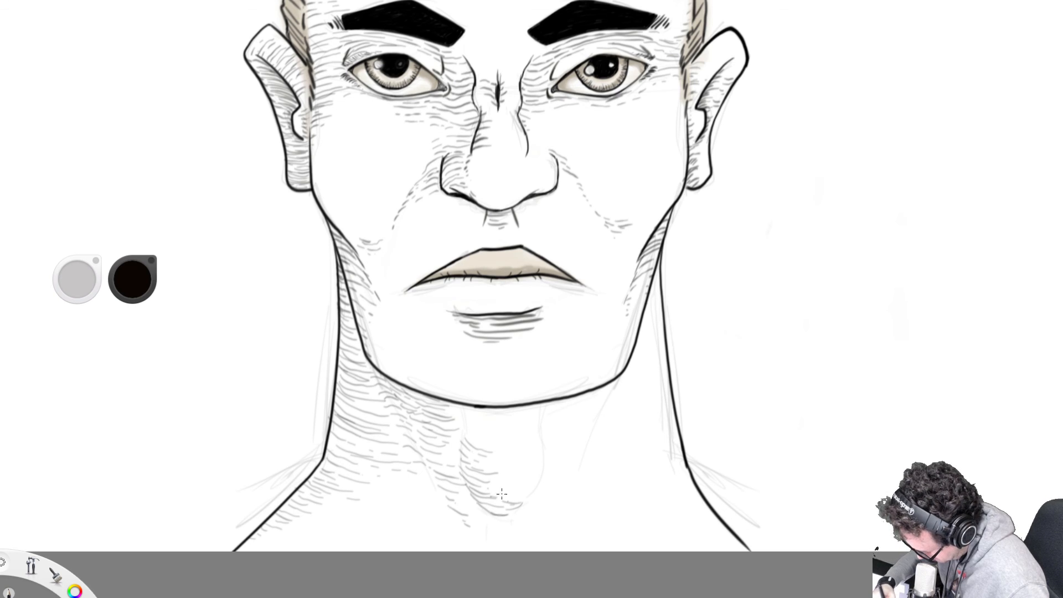
mouse_move(442, 453)
mouse_down()
mouse_move(467, 428)
mouse_move(452, 410)
mouse_move(471, 416)
mouse_move(449, 431)
mouse_up()
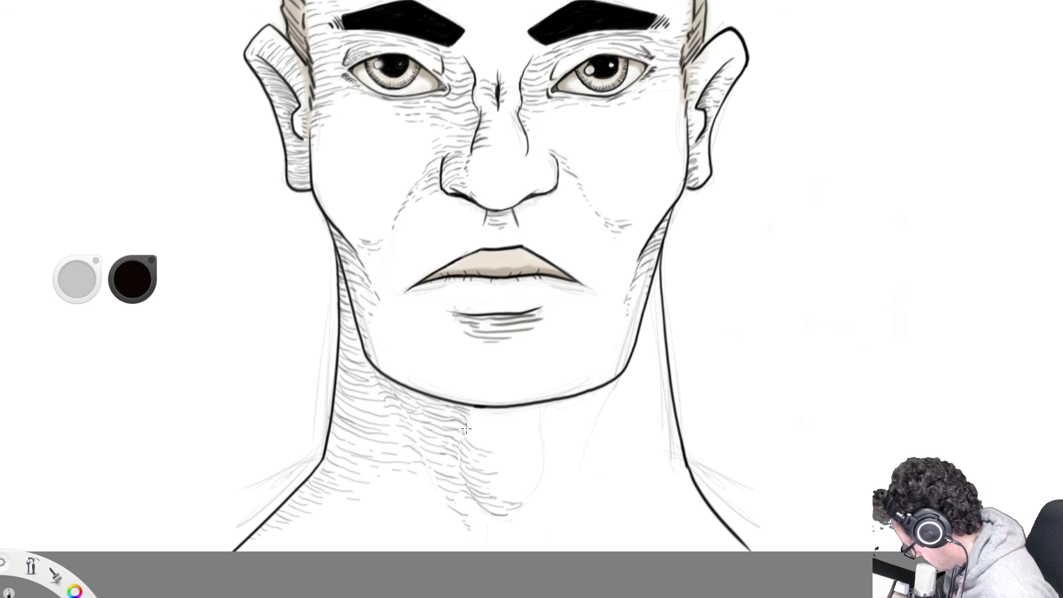
drag(479, 442, 492, 443)
- Hatch beneath the middle and right part of the jaw, just above the throat
mouse_move(465, 425)
mouse_down()
mouse_move(466, 414)
mouse_move(489, 423)
mouse_move(473, 412)
mouse_move(500, 418)
mouse_move(475, 407)
mouse_move(527, 413)
mouse_up()
drag(487, 411, 531, 409)
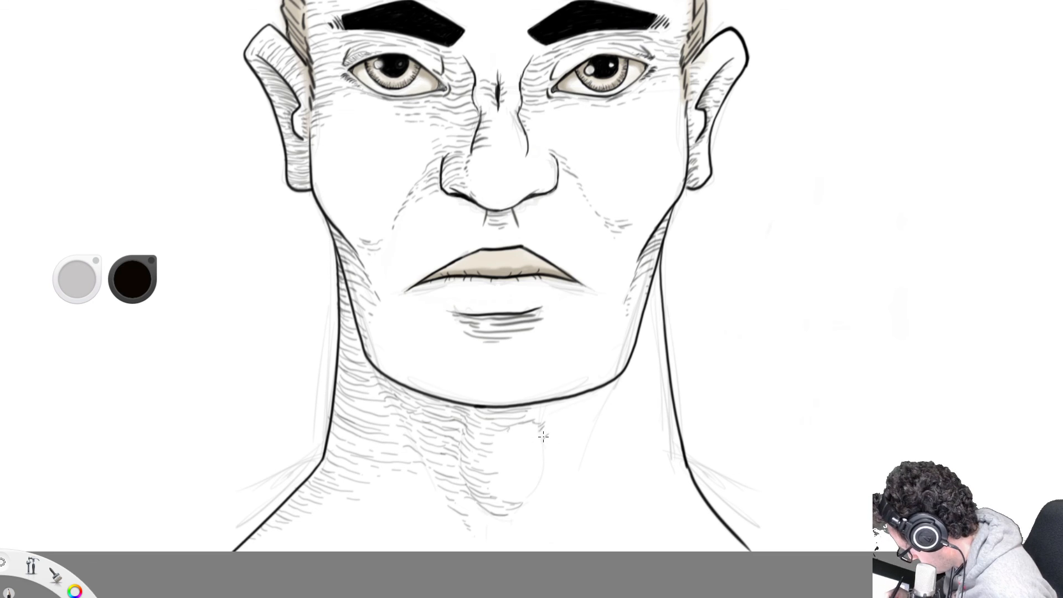
mouse_move(544, 437)
mouse_down()
mouse_move(570, 422)
mouse_move(555, 422)
mouse_up()
mouse_move(559, 423)
mouse_down()
mouse_move(576, 418)
mouse_move(558, 407)
mouse_move(603, 392)
mouse_up()
drag(558, 417, 595, 406)
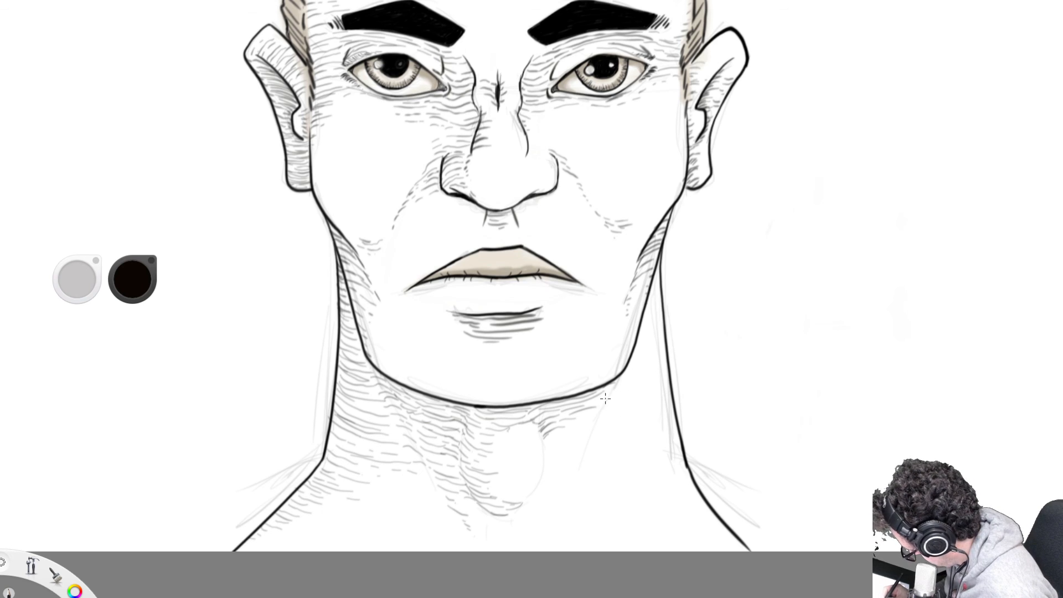
- Hatch down the right side of the throat and along the right neck muscle below the jaw
mouse_move(586, 405)
mouse_down()
mouse_move(561, 426)
mouse_move(591, 423)
mouse_move(566, 433)
mouse_move(588, 435)
mouse_move(542, 439)
mouse_move(584, 449)
mouse_move(566, 448)
mouse_up()
mouse_move(545, 459)
mouse_down()
mouse_move(581, 451)
mouse_move(579, 468)
mouse_move(560, 470)
mouse_move(567, 493)
mouse_up()
drag(557, 505, 563, 502)
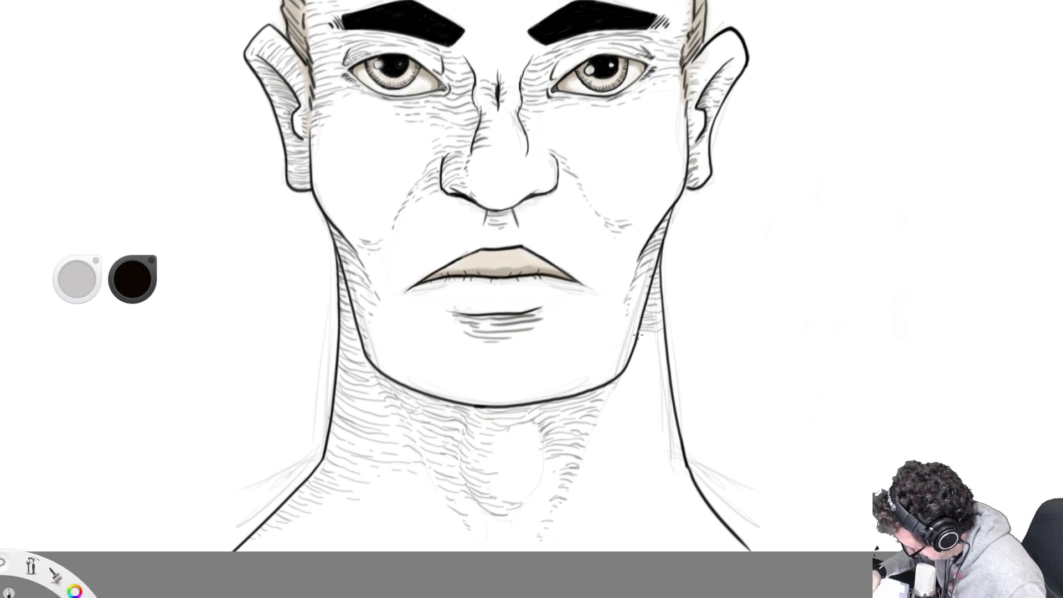
drag(634, 352, 652, 351)
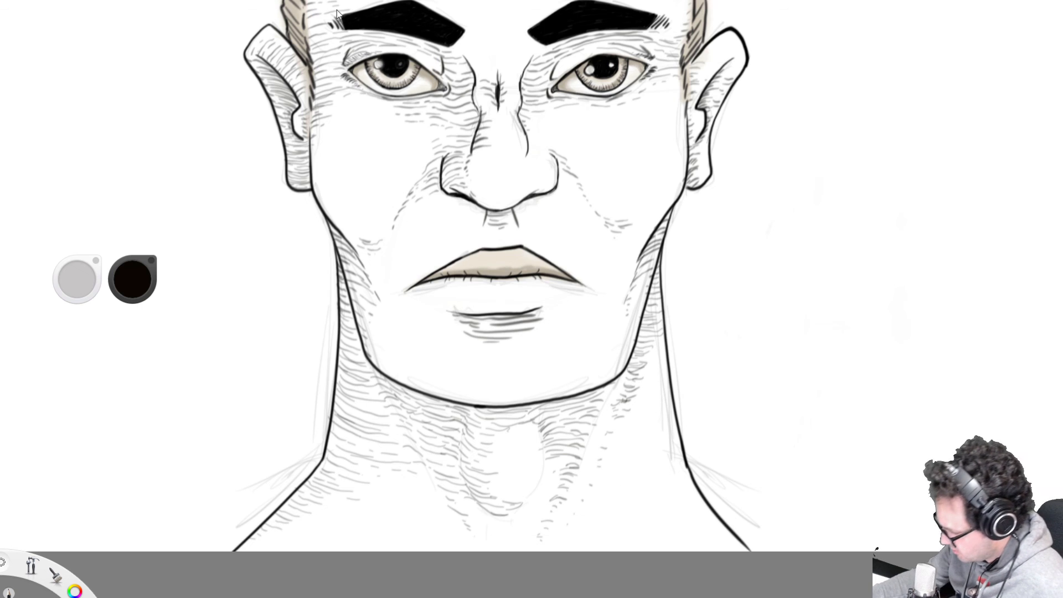
key(space)
drag(591, 335, 531, 366)
drag(573, 417, 537, 489)
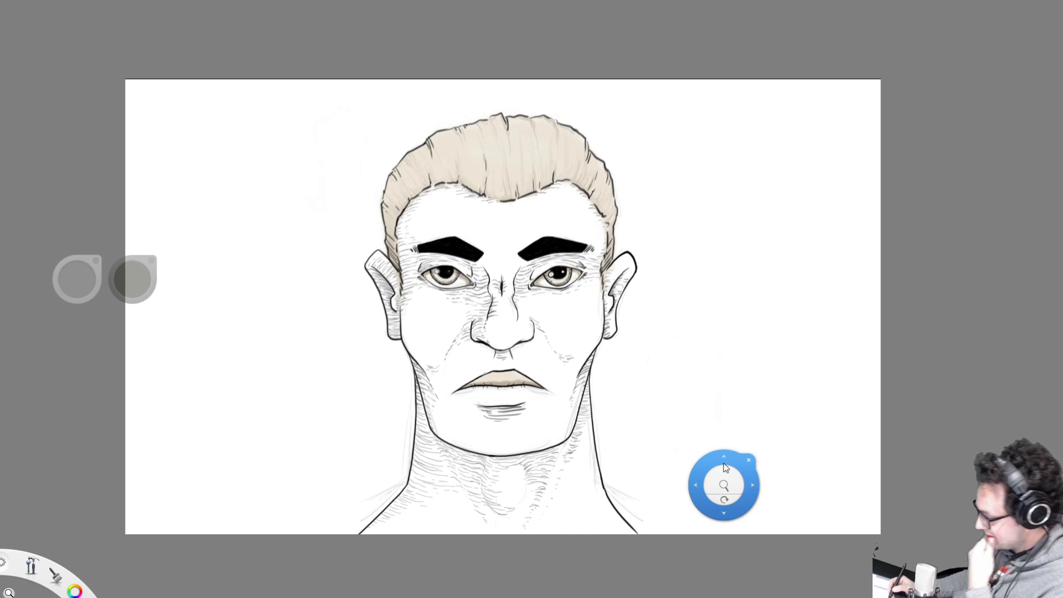
click(742, 461)
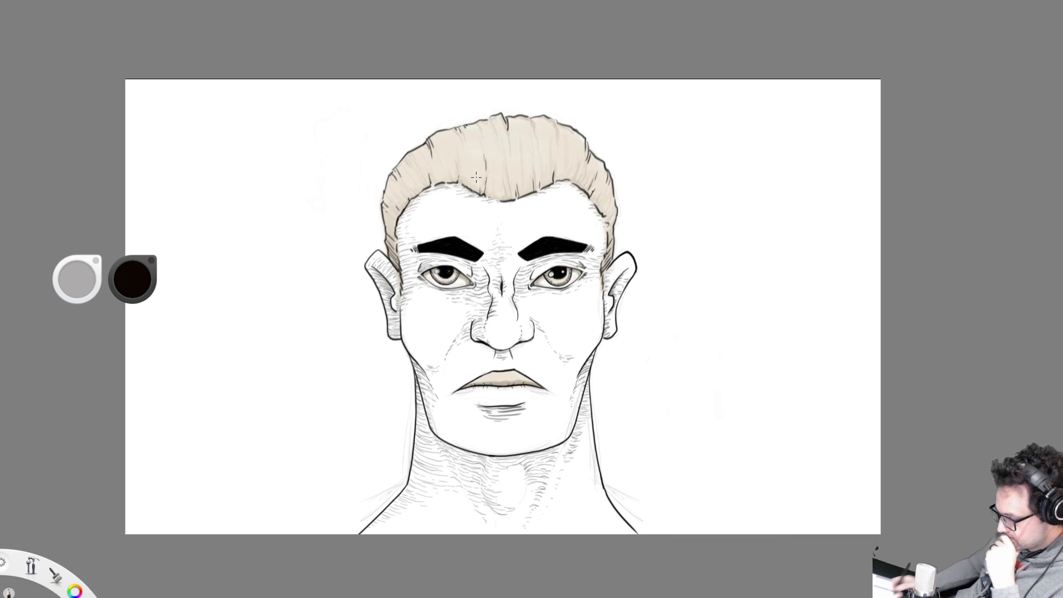
- Try lettering the artist's signature along the right neck outline and undo the lettering
key(space)
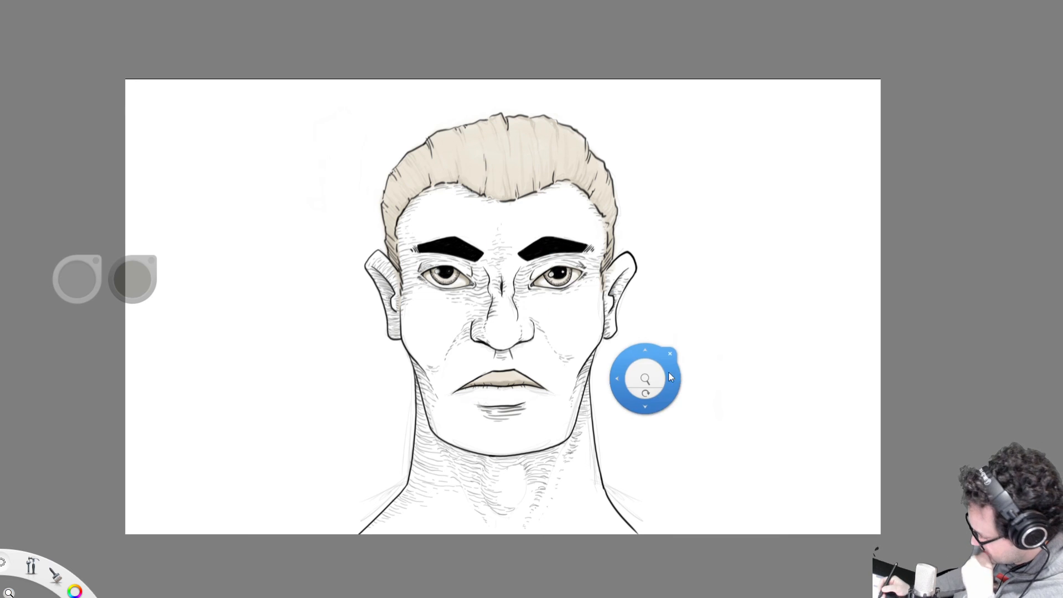
mouse_move(650, 376)
mouse_down()
mouse_move(722, 386)
mouse_move(679, 261)
mouse_move(527, 299)
mouse_move(561, 352)
mouse_move(589, 346)
mouse_up()
mouse_move(599, 320)
mouse_down()
mouse_move(607, 339)
mouse_move(625, 310)
mouse_up()
mouse_move(618, 313)
mouse_down()
mouse_move(619, 336)
mouse_move(641, 305)
mouse_up()
mouse_move(633, 308)
mouse_down()
mouse_move(635, 331)
mouse_move(651, 304)
mouse_up()
key(space)
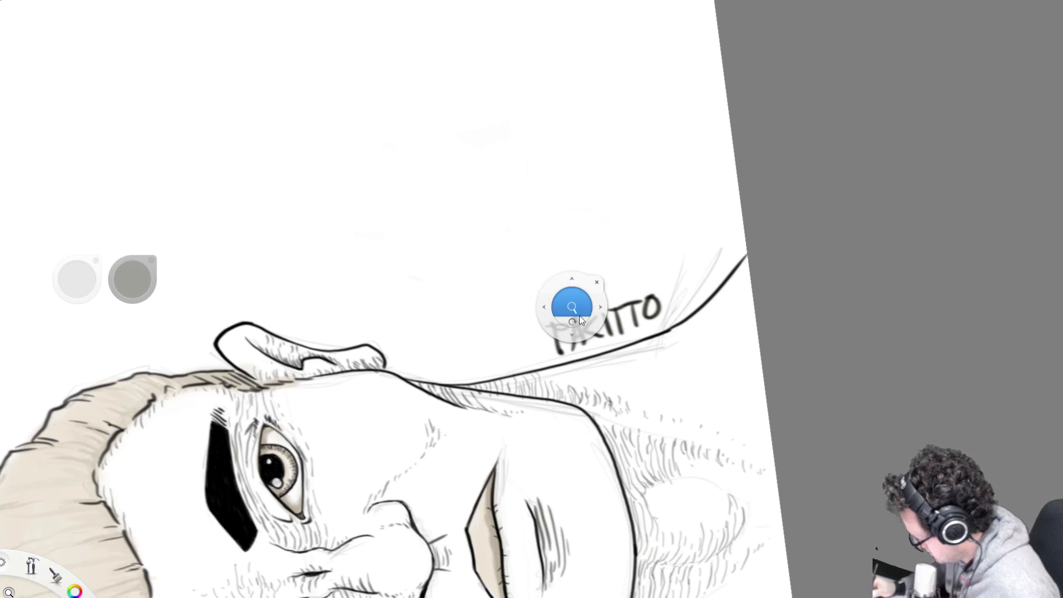
drag(582, 320, 572, 320)
drag(541, 451, 503, 513)
click(509, 487)
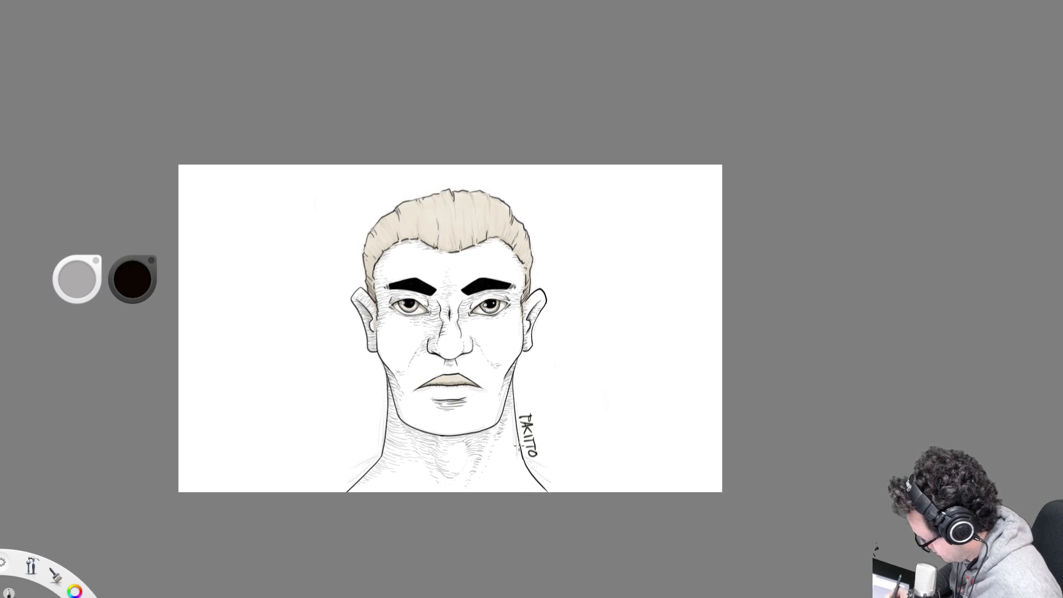
key(ctrl+z)
key(ctrl+z)
key(ctrl+z)
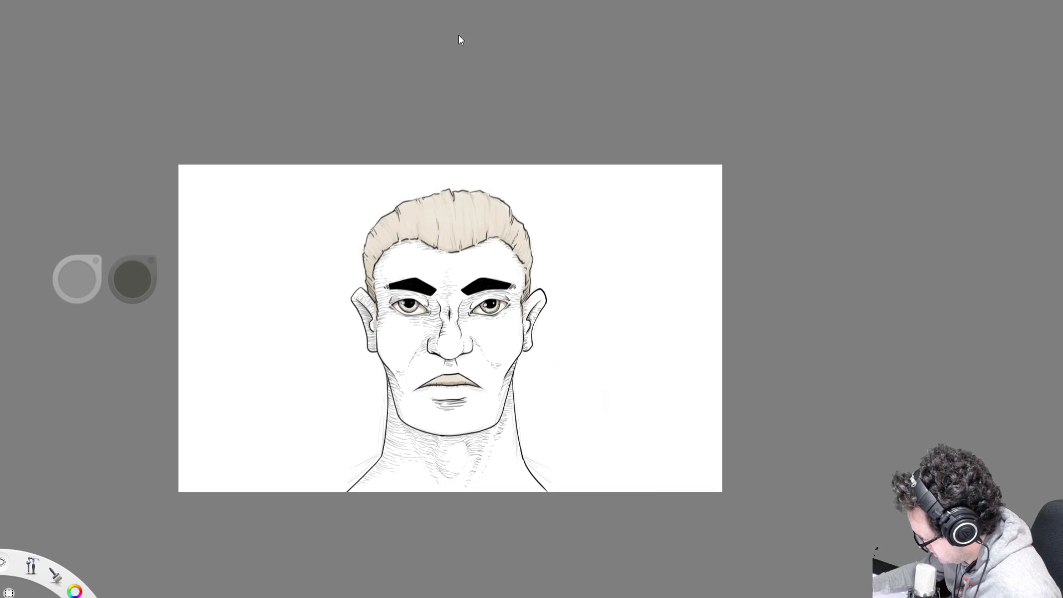
- Select the whole background around the figure, with the boundary running just inside the hair, ears, neck and shoulders
key(l)
mouse_move(360, 292)
mouse_down()
mouse_move(372, 349)
mouse_move(362, 292)
mouse_up()
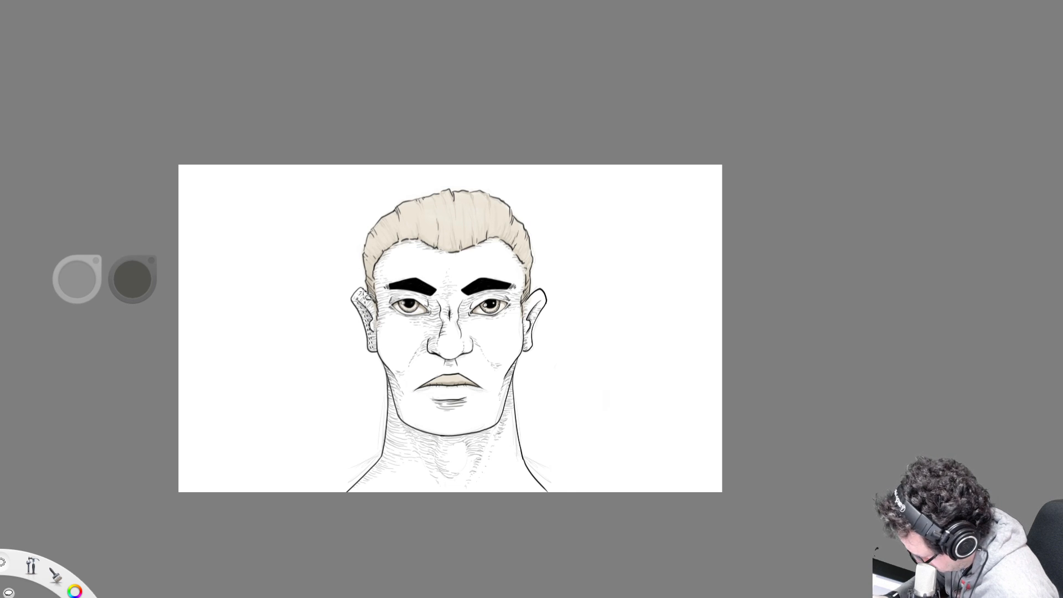
mouse_move(372, 349)
mouse_down()
mouse_move(391, 427)
mouse_move(383, 465)
mouse_move(324, 491)
mouse_move(180, 491)
mouse_move(179, 243)
mouse_move(252, 165)
mouse_move(551, 149)
mouse_up()
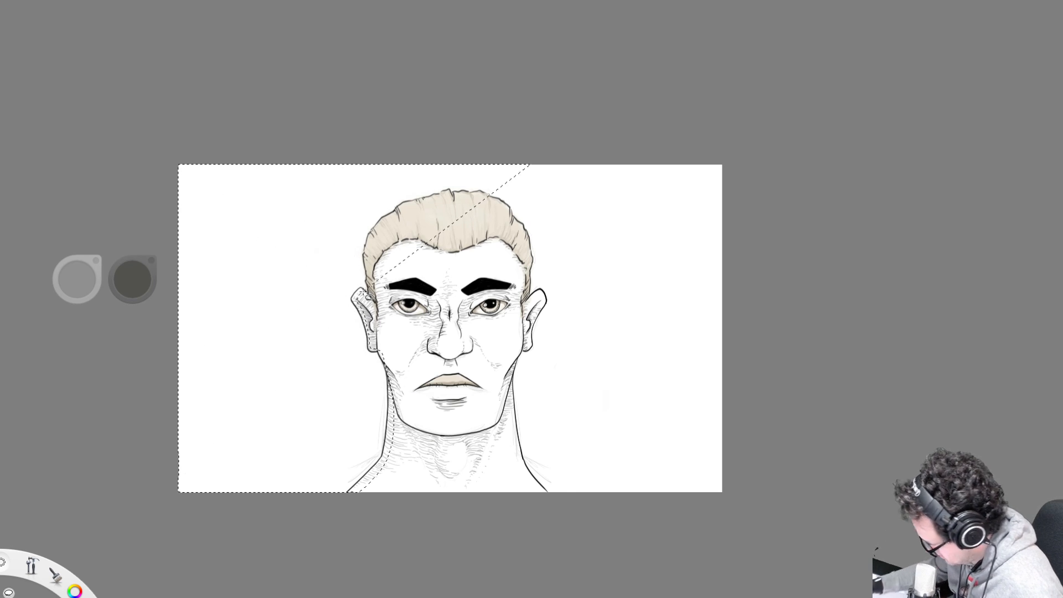
drag(546, 490, 504, 413)
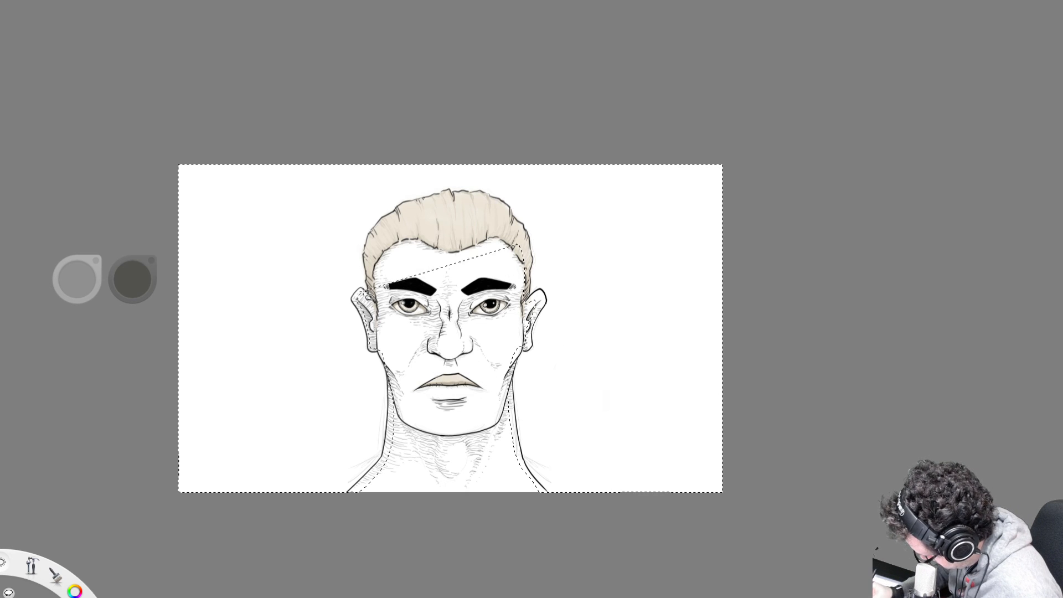
- Paint overlapping gray marker strokes around the head and neck, layering them darker close to the figure, and clear the selection
key(space)
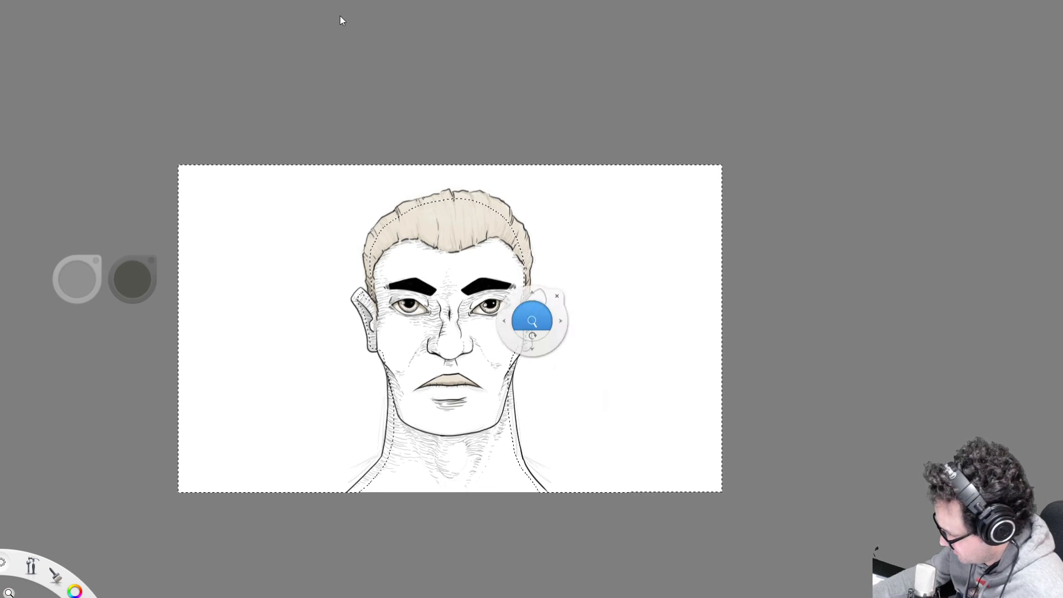
drag(541, 322, 551, 188)
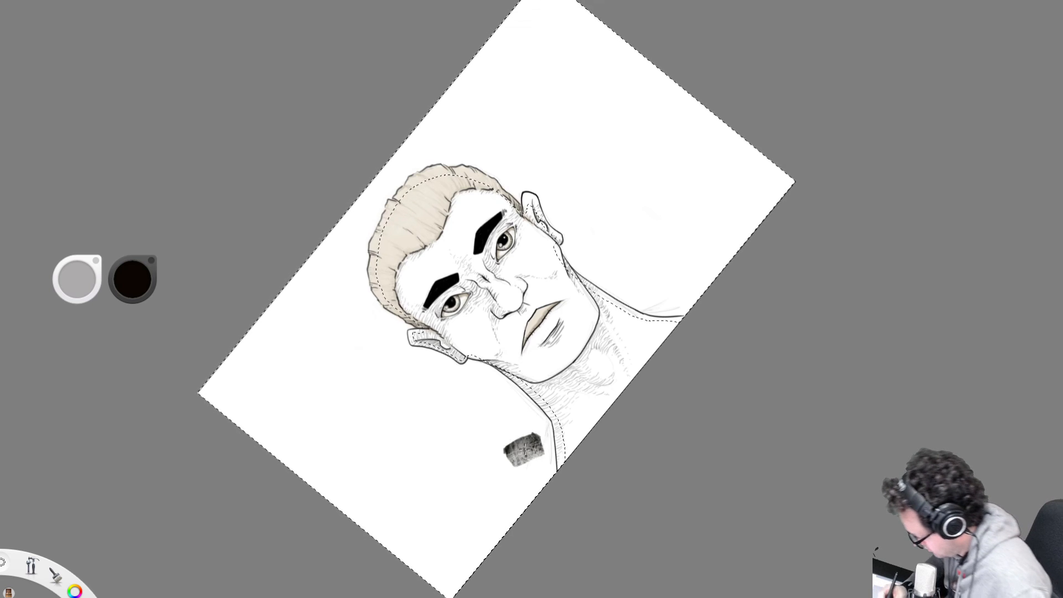
mouse_move(502, 485)
mouse_down()
mouse_move(534, 407)
mouse_move(477, 491)
mouse_move(435, 460)
mouse_move(396, 365)
mouse_move(410, 210)
mouse_move(509, 382)
mouse_move(548, 222)
mouse_move(494, 465)
mouse_move(366, 322)
mouse_move(387, 207)
mouse_up()
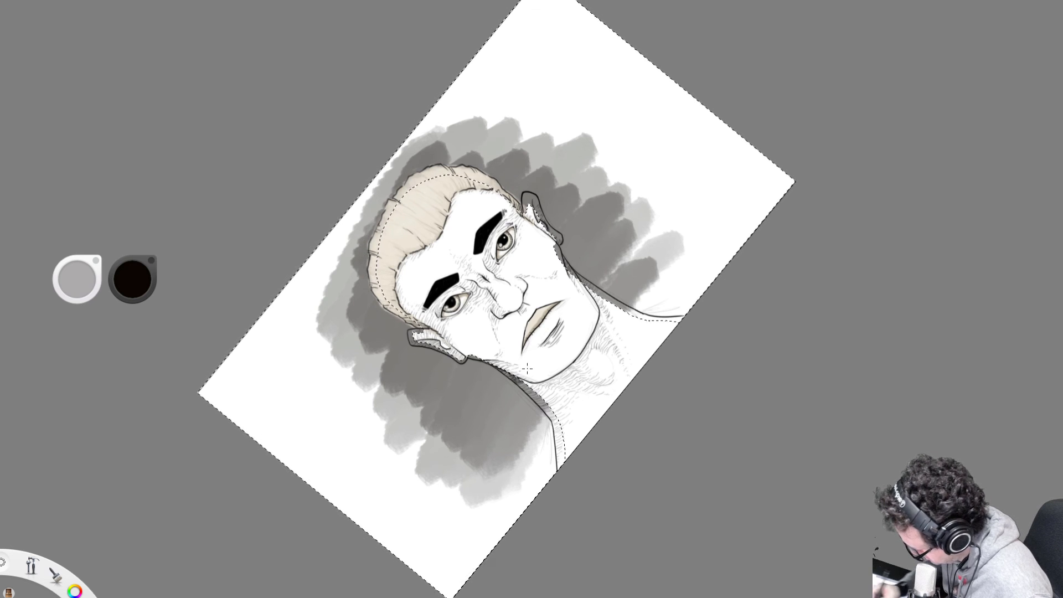
mouse_move(508, 414)
mouse_down()
mouse_move(485, 423)
mouse_move(465, 391)
mouse_move(387, 321)
mouse_up()
mouse_move(536, 407)
mouse_down()
mouse_move(529, 396)
mouse_move(504, 399)
mouse_move(470, 365)
mouse_up()
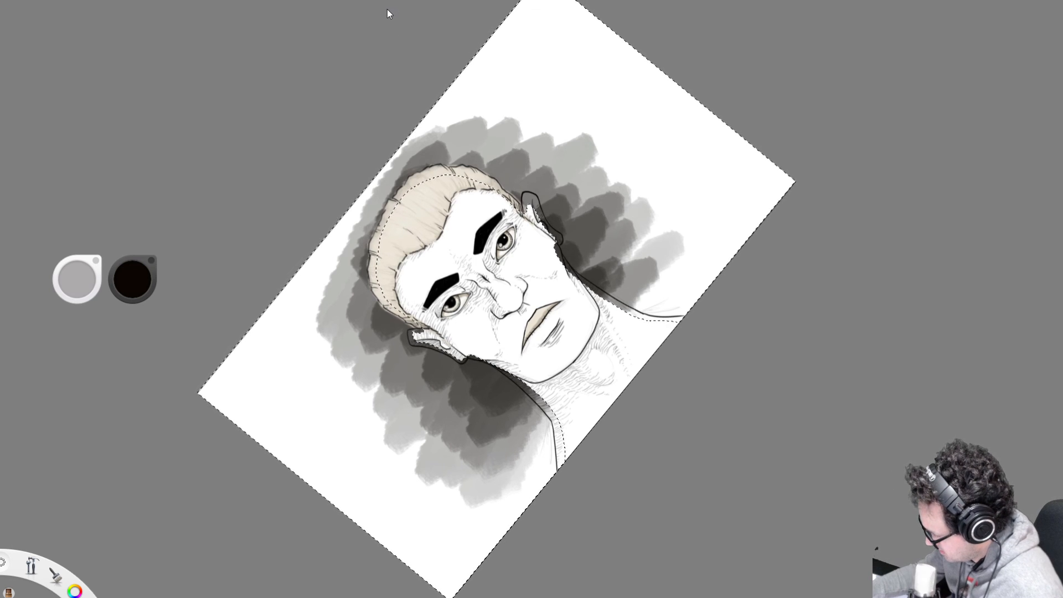
key(ctrl+d)
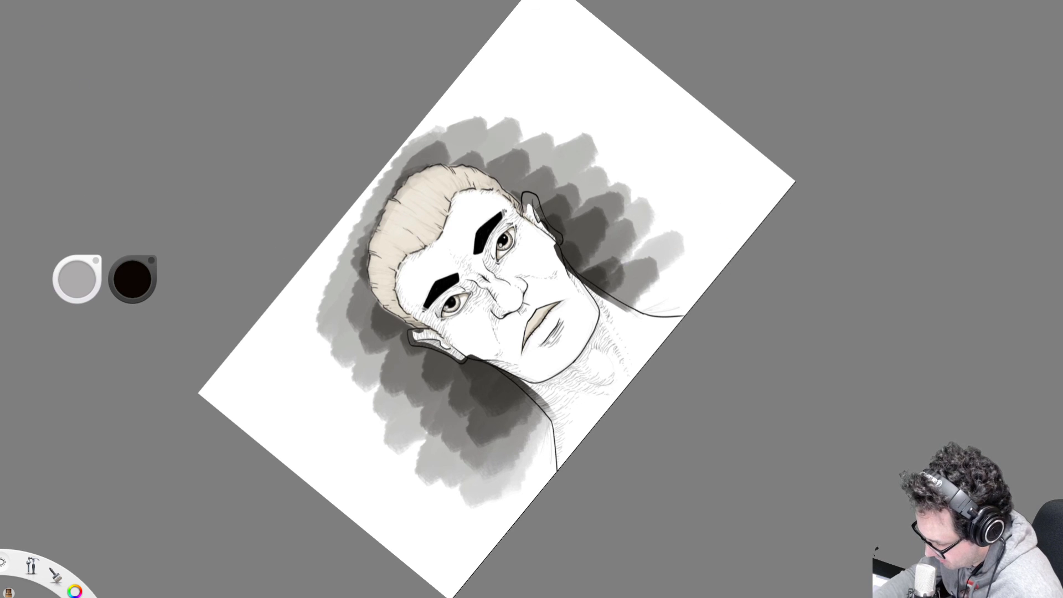
- Erase the gray background paint that overlaps the left side of the neck and the left edge of the jaw
key(space)
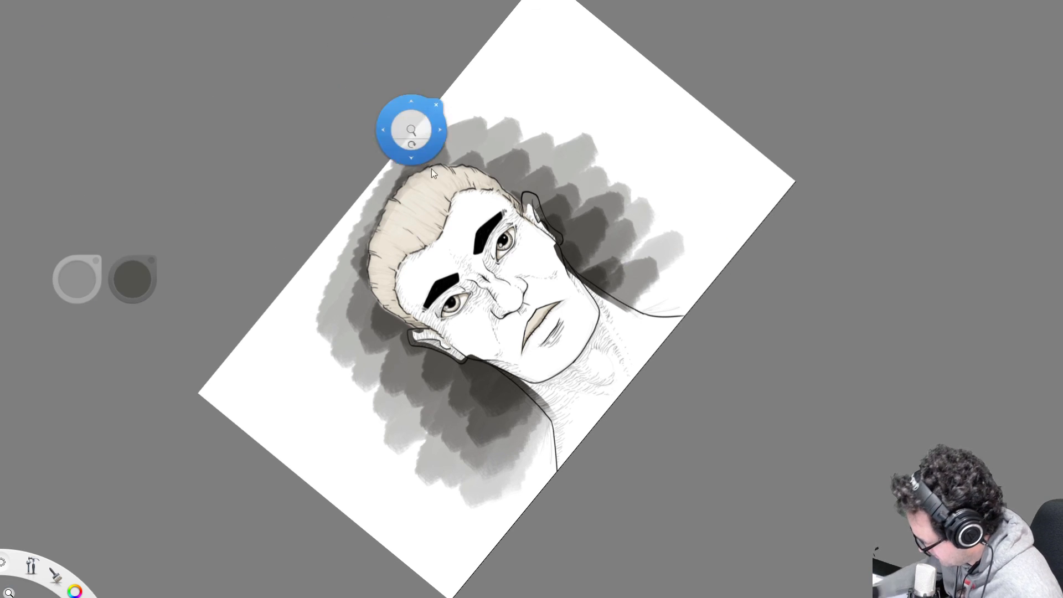
drag(522, 358, 529, 342)
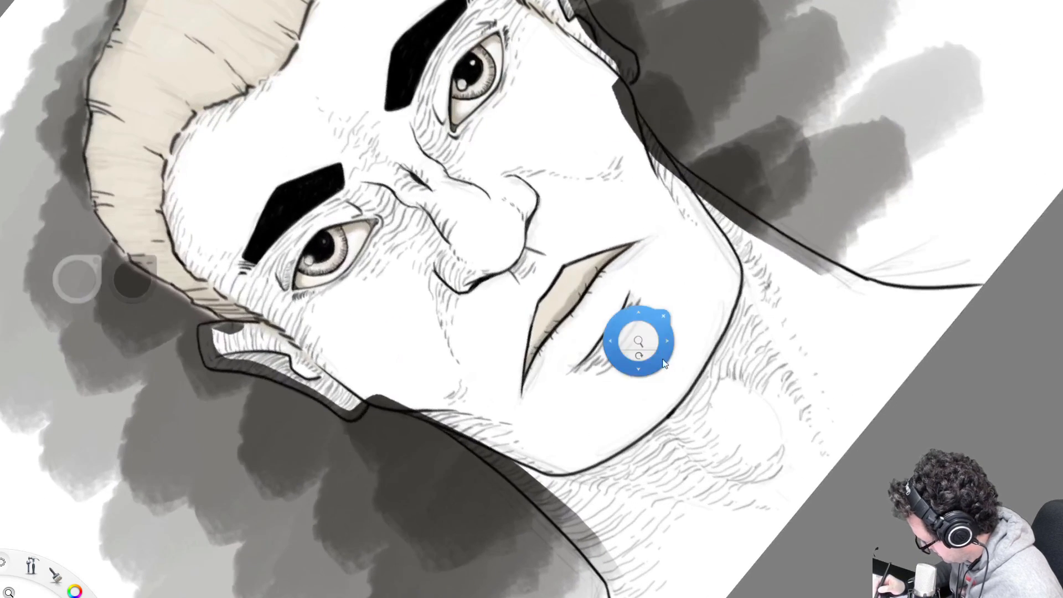
drag(713, 433, 626, 293)
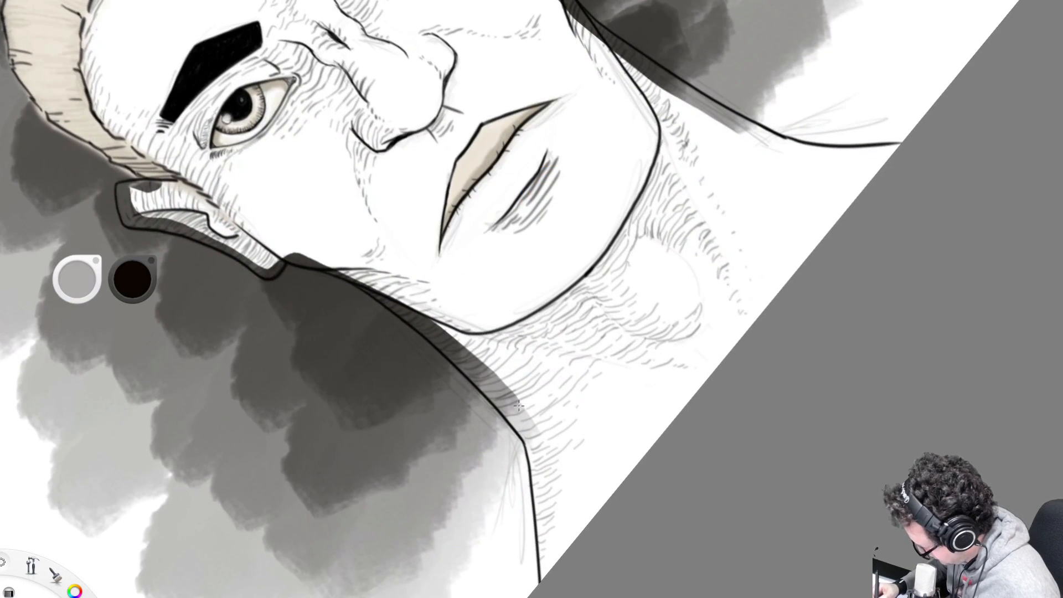
mouse_move(492, 390)
mouse_down()
mouse_move(519, 416)
mouse_move(494, 390)
mouse_up()
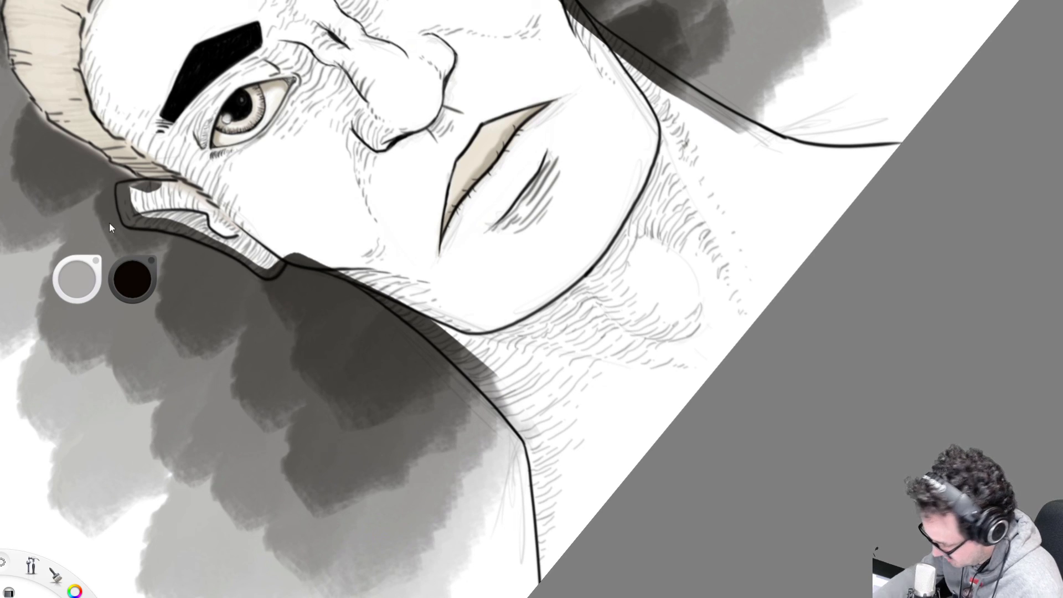
mouse_move(487, 349)
mouse_down()
mouse_move(481, 382)
mouse_move(471, 371)
mouse_move(490, 372)
mouse_up()
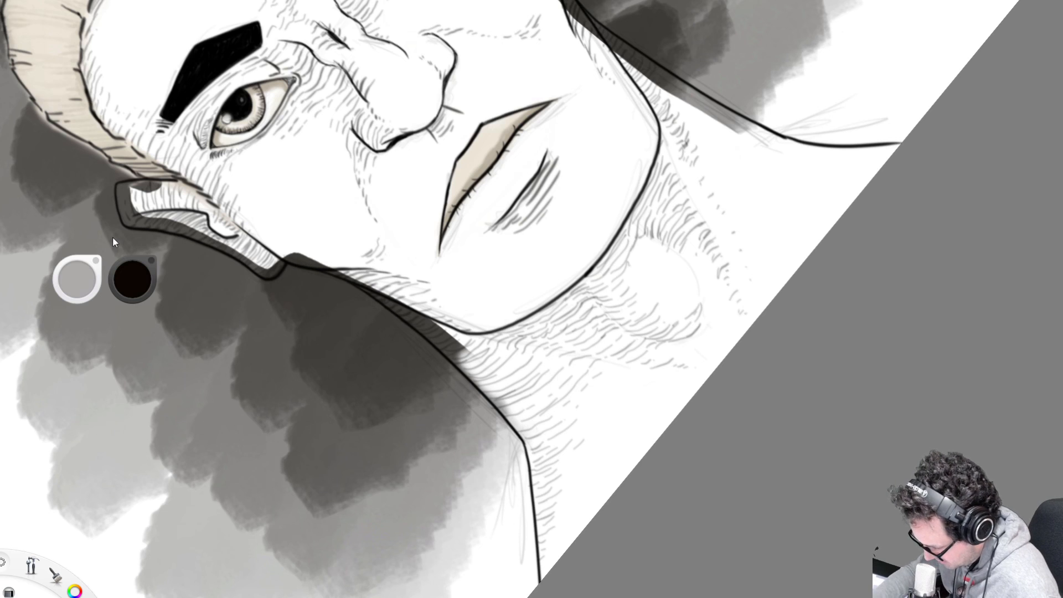
mouse_move(436, 322)
mouse_down()
mouse_move(461, 346)
mouse_move(438, 327)
mouse_move(449, 349)
mouse_move(440, 322)
mouse_move(396, 302)
mouse_move(422, 315)
mouse_up()
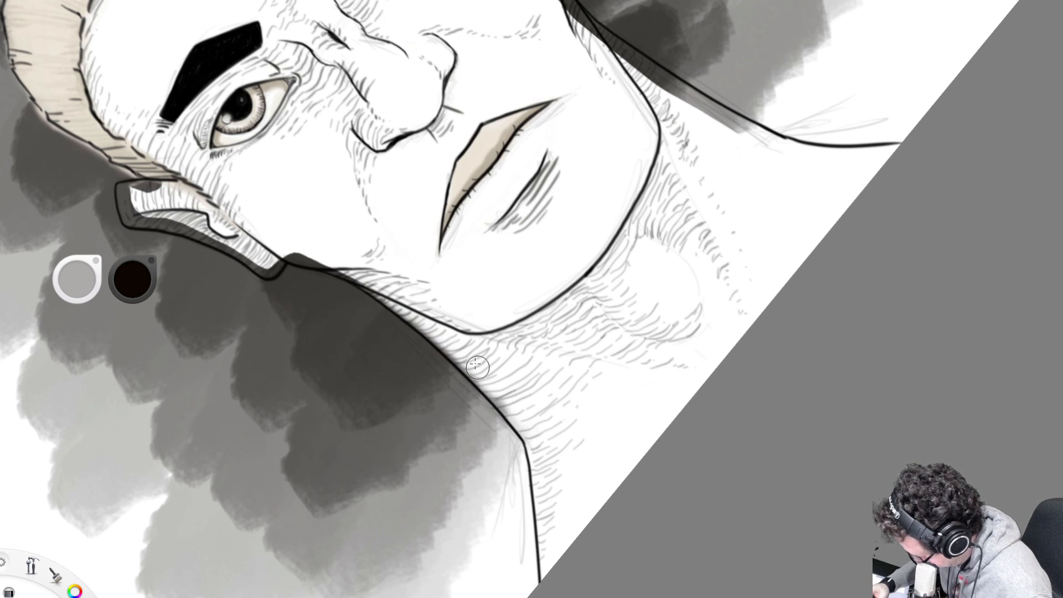
drag(477, 366, 474, 362)
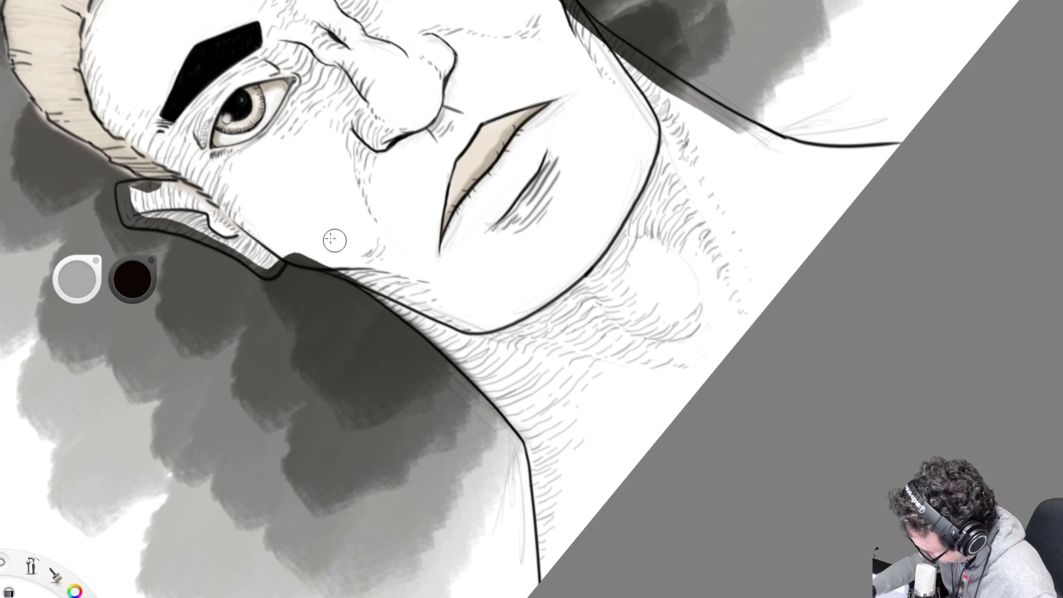
mouse_move(289, 231)
mouse_down()
mouse_move(308, 247)
mouse_move(277, 245)
mouse_move(350, 267)
mouse_up()
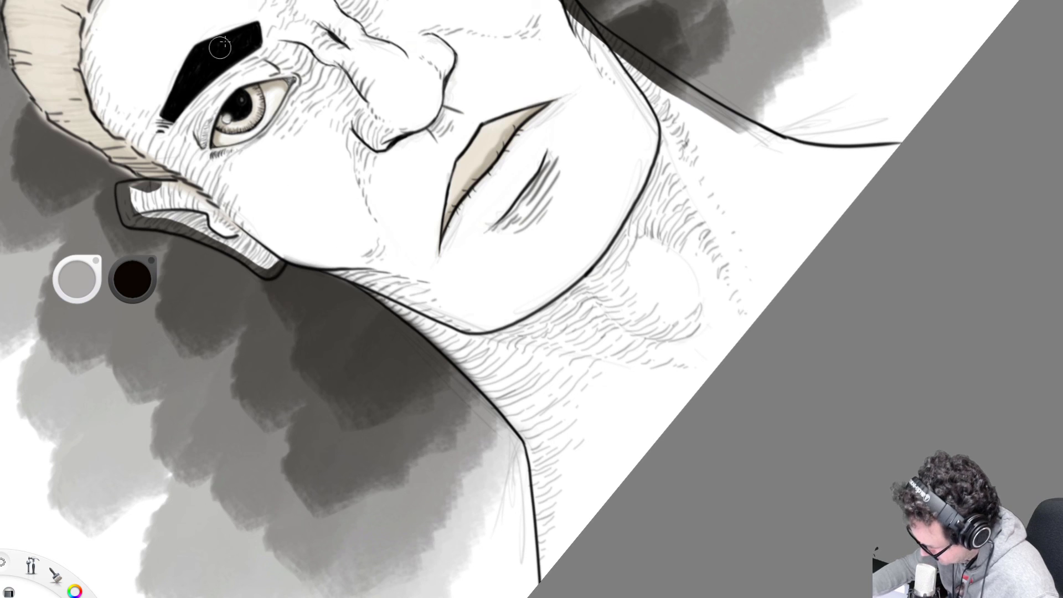
key(ctrl+z)
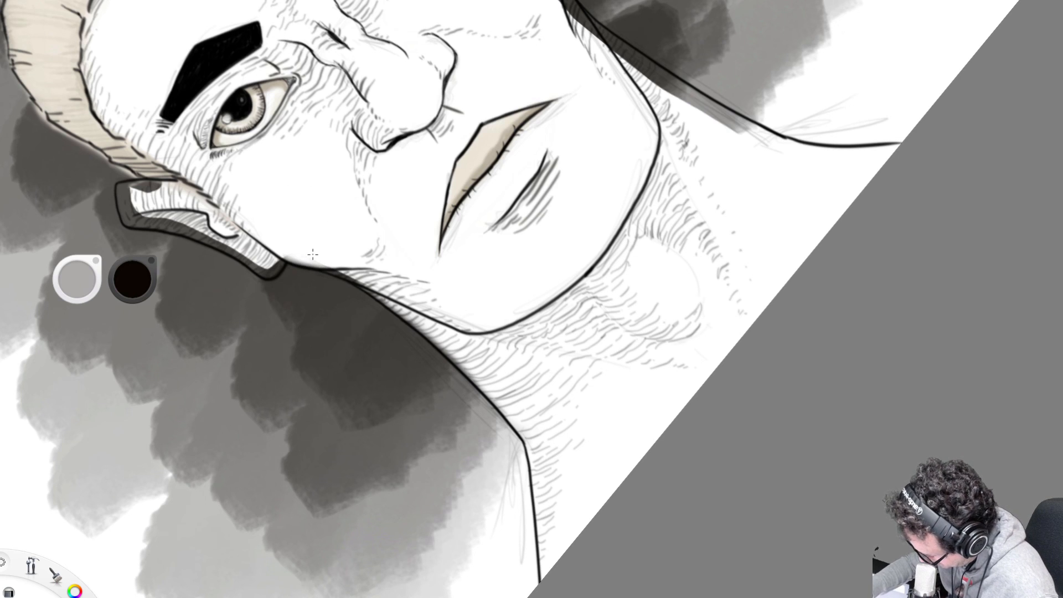
- Erase the remaining gray paint that overlaps both ears and the right side of the neck
drag(391, 108, 695, 157)
drag(553, 194, 559, 521)
drag(304, 303, 387, 166)
drag(321, 426, 382, 202)
key(ctrl+0)
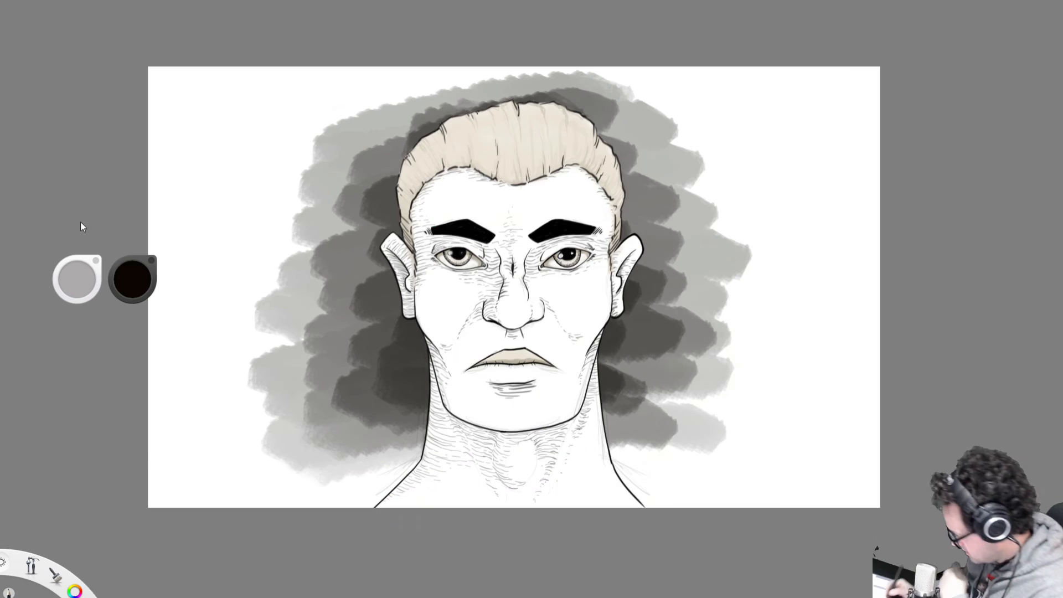